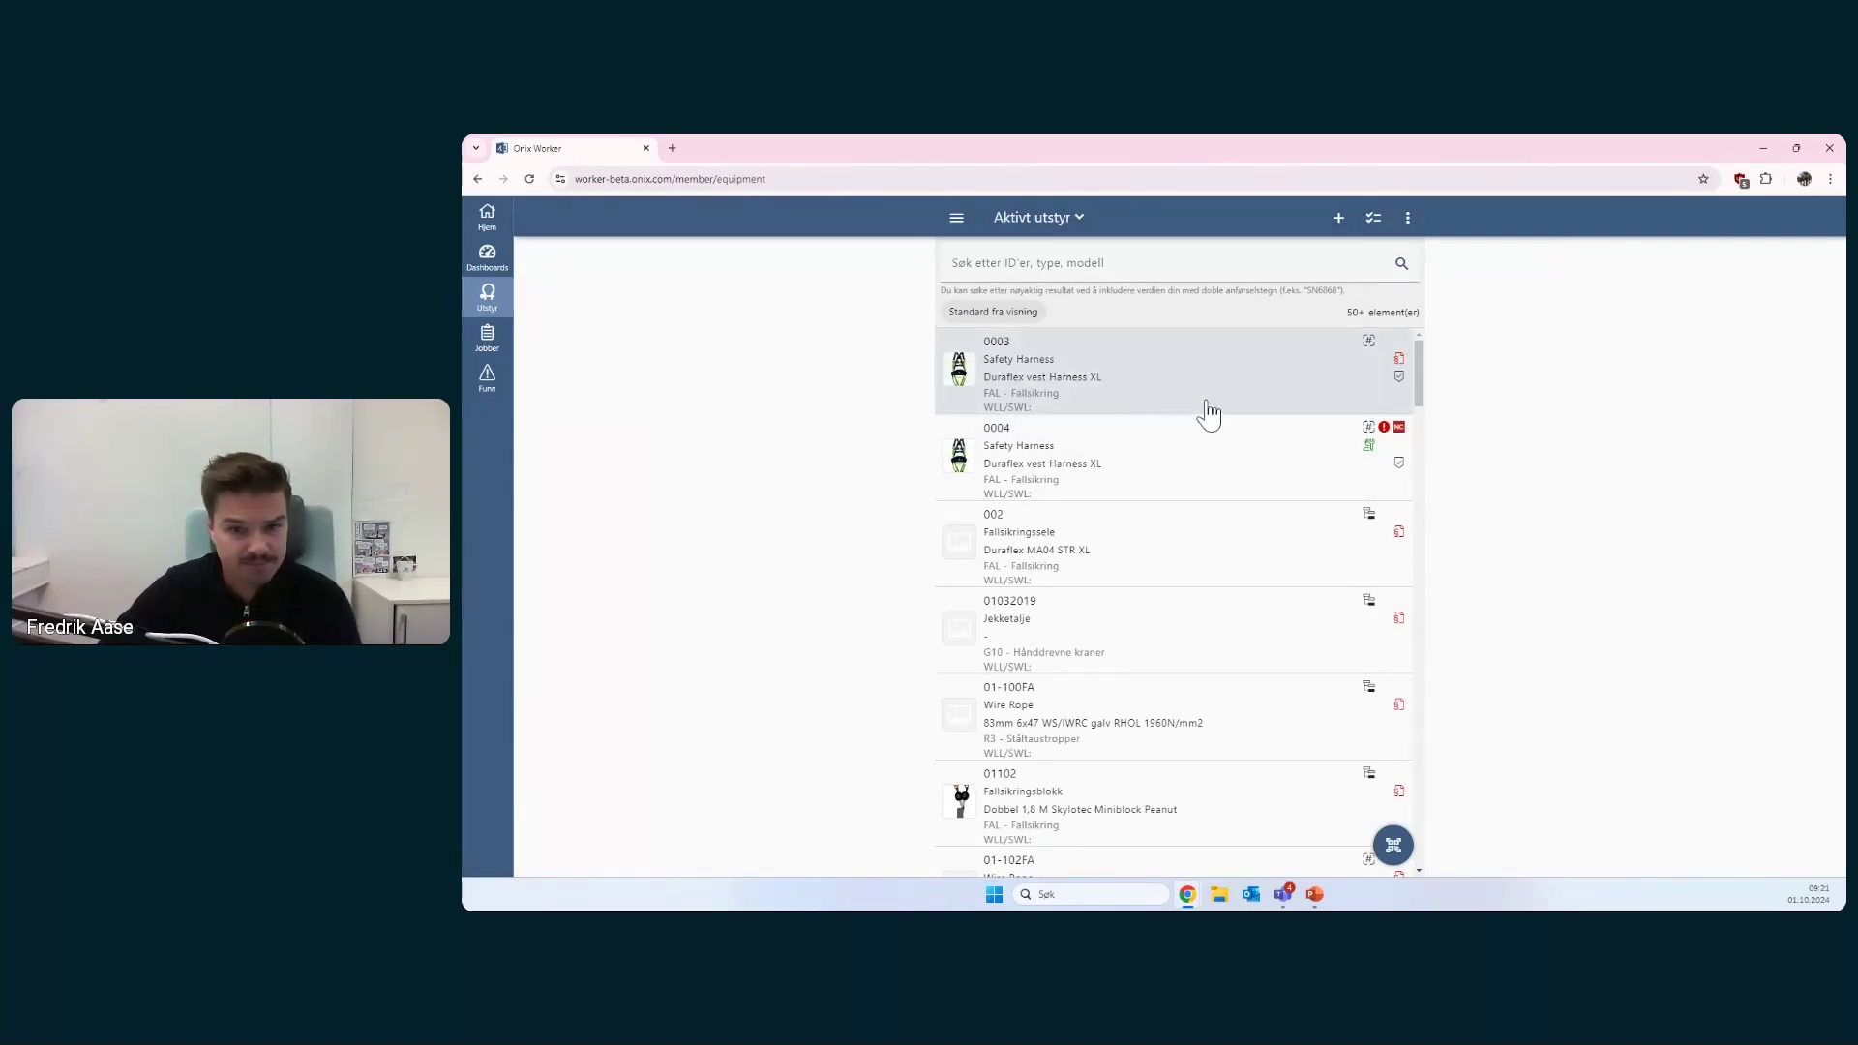
- Create a new preventive maintenance job for equipment 0003 using the checklist FAL - Fallsikringsblokk preventivt vedlikehold
{"action": "left_click_drag", "start_coordinate": [1338, 391], "coordinate": [867, 410]}
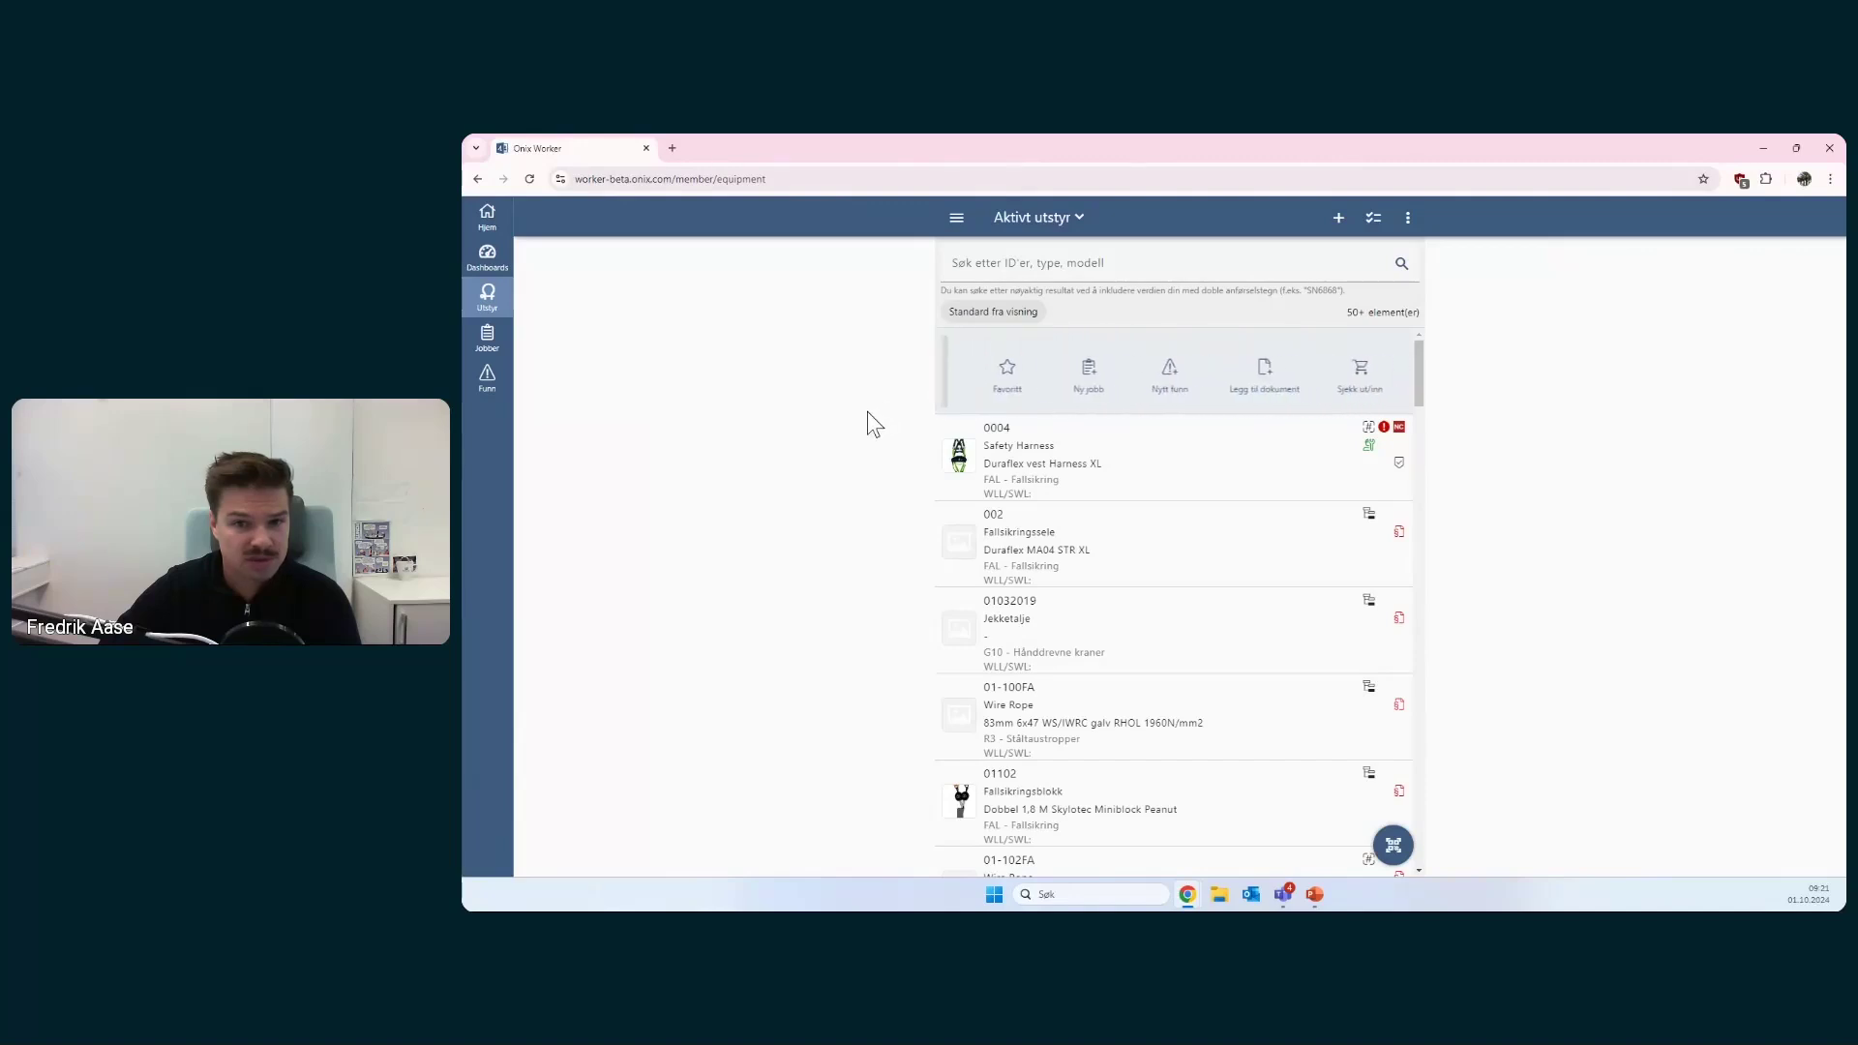
{"action": "left_click", "coordinate": [1082, 377]}
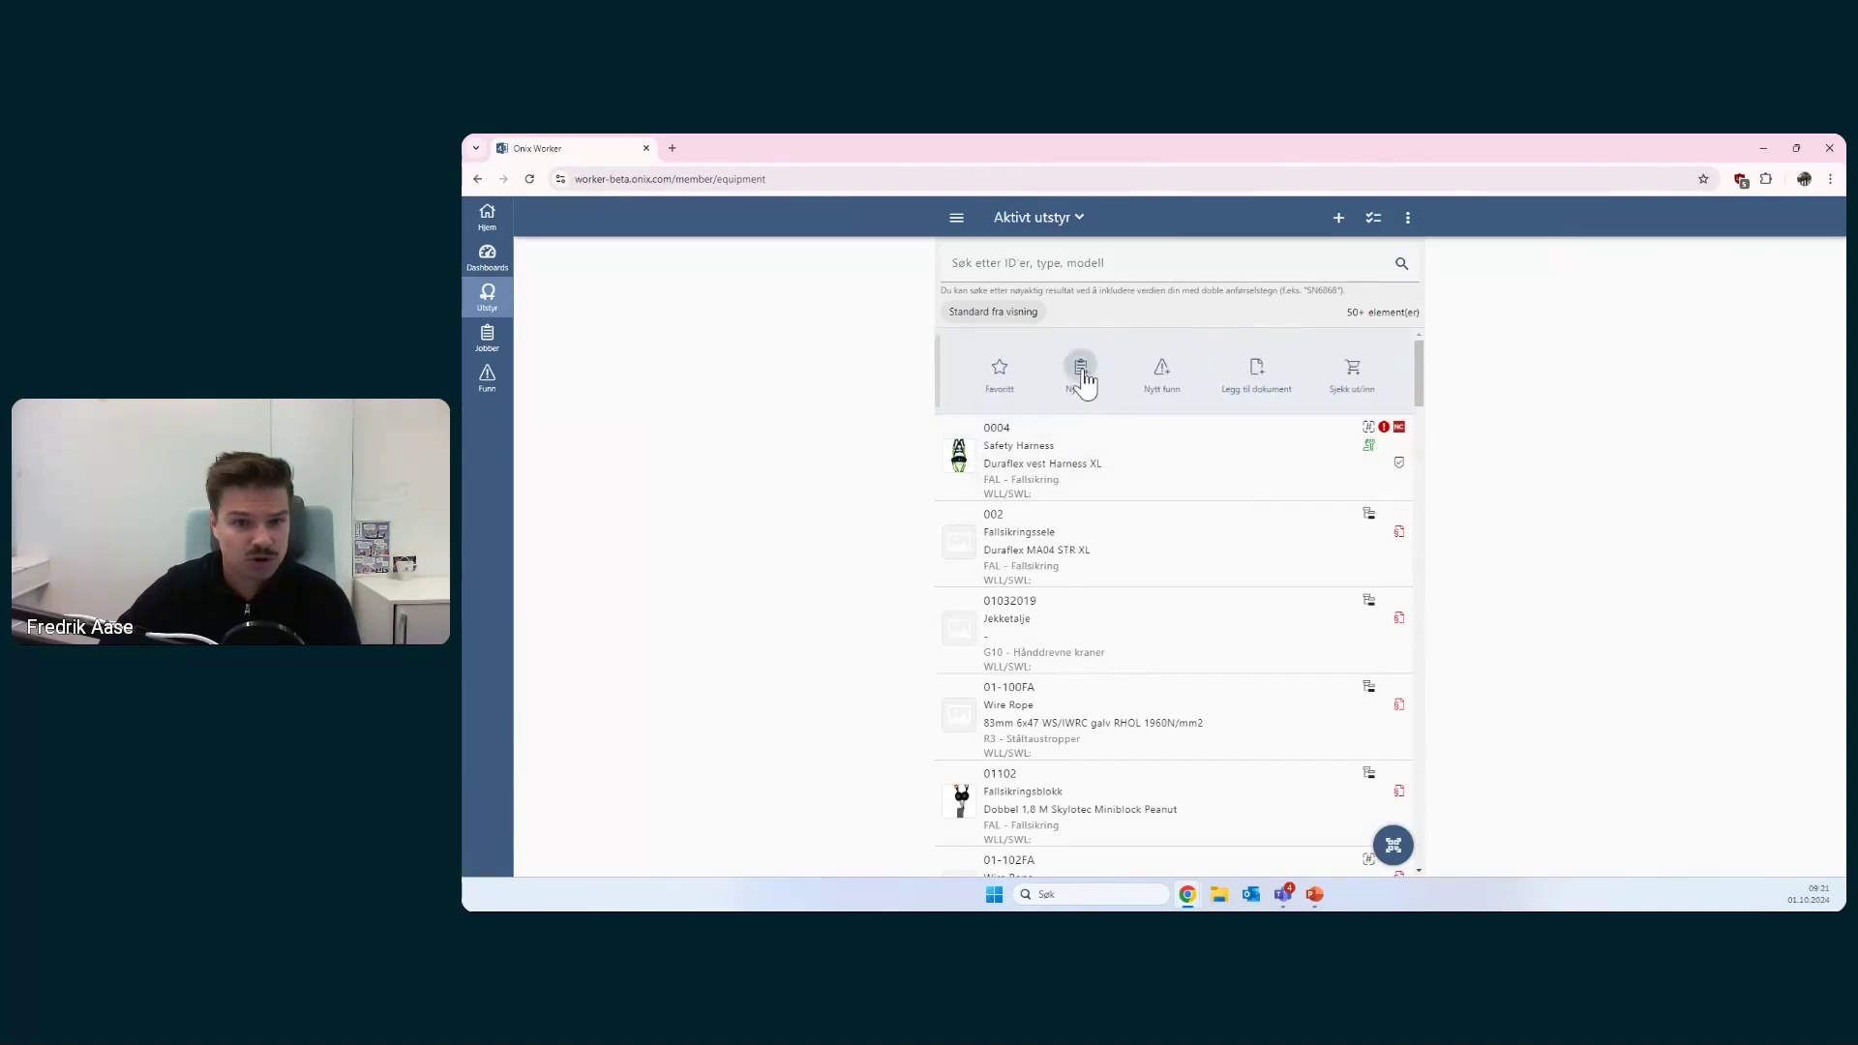
{"action": "left_click", "coordinate": [1031, 322]}
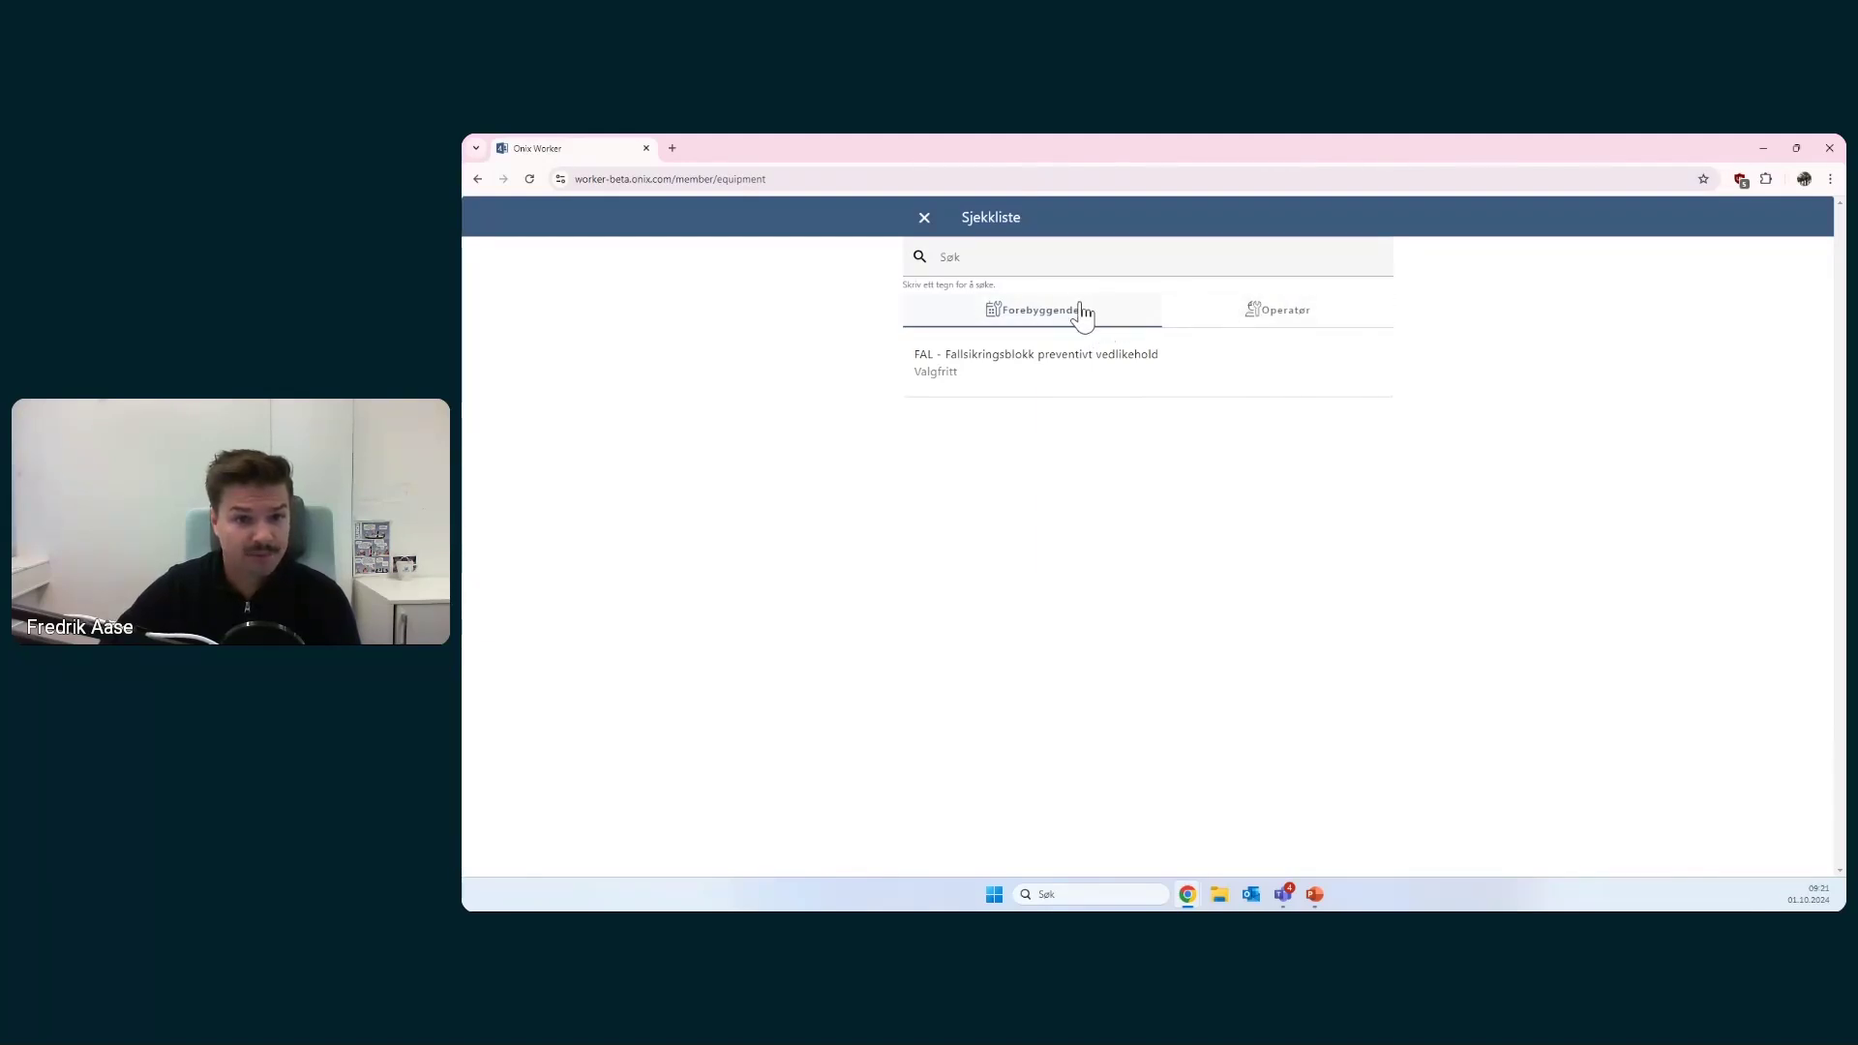
{"action": "left_click", "coordinate": [1032, 377]}
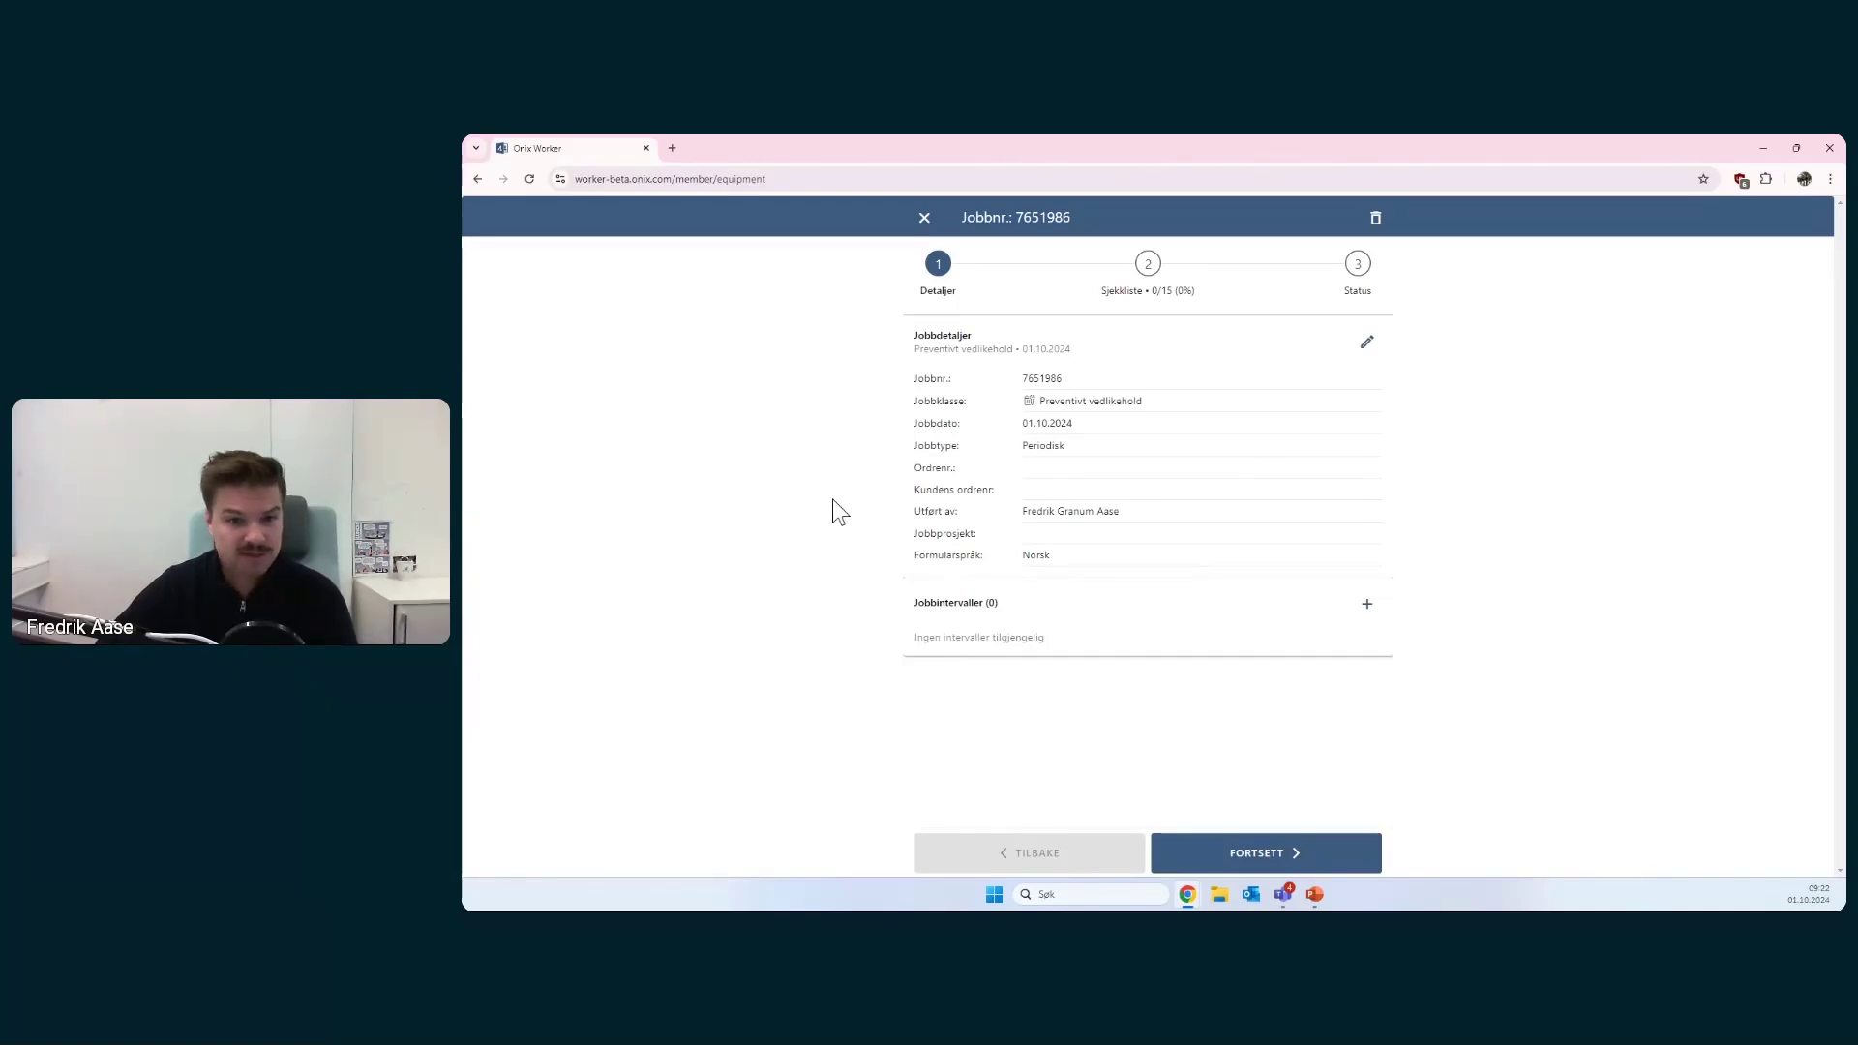
- Continue to the job's checklist and mark checkpoints 01.01 to 01.05 under Merking og dokumentasjon as OK
{"action": "left_click", "coordinate": [1259, 853]}
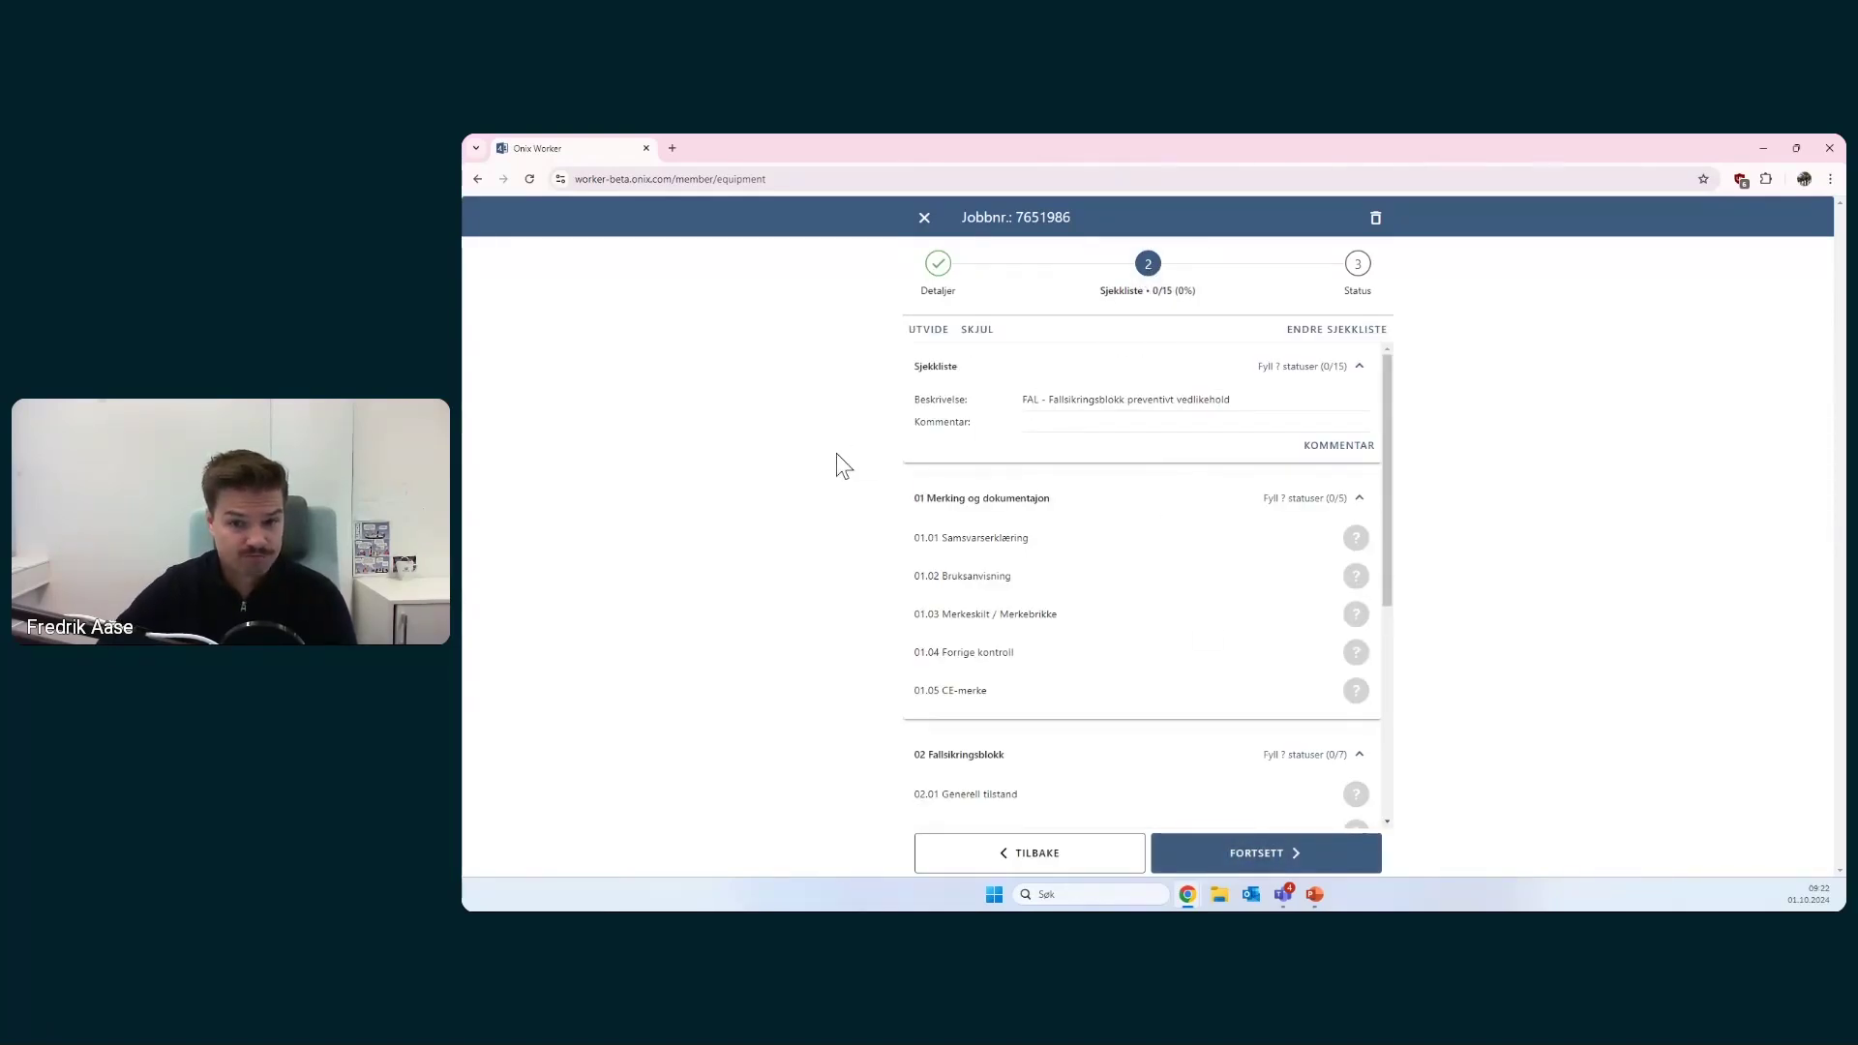
{"action": "left_click", "coordinate": [1356, 540]}
{"action": "left_click", "coordinate": [1357, 577]}
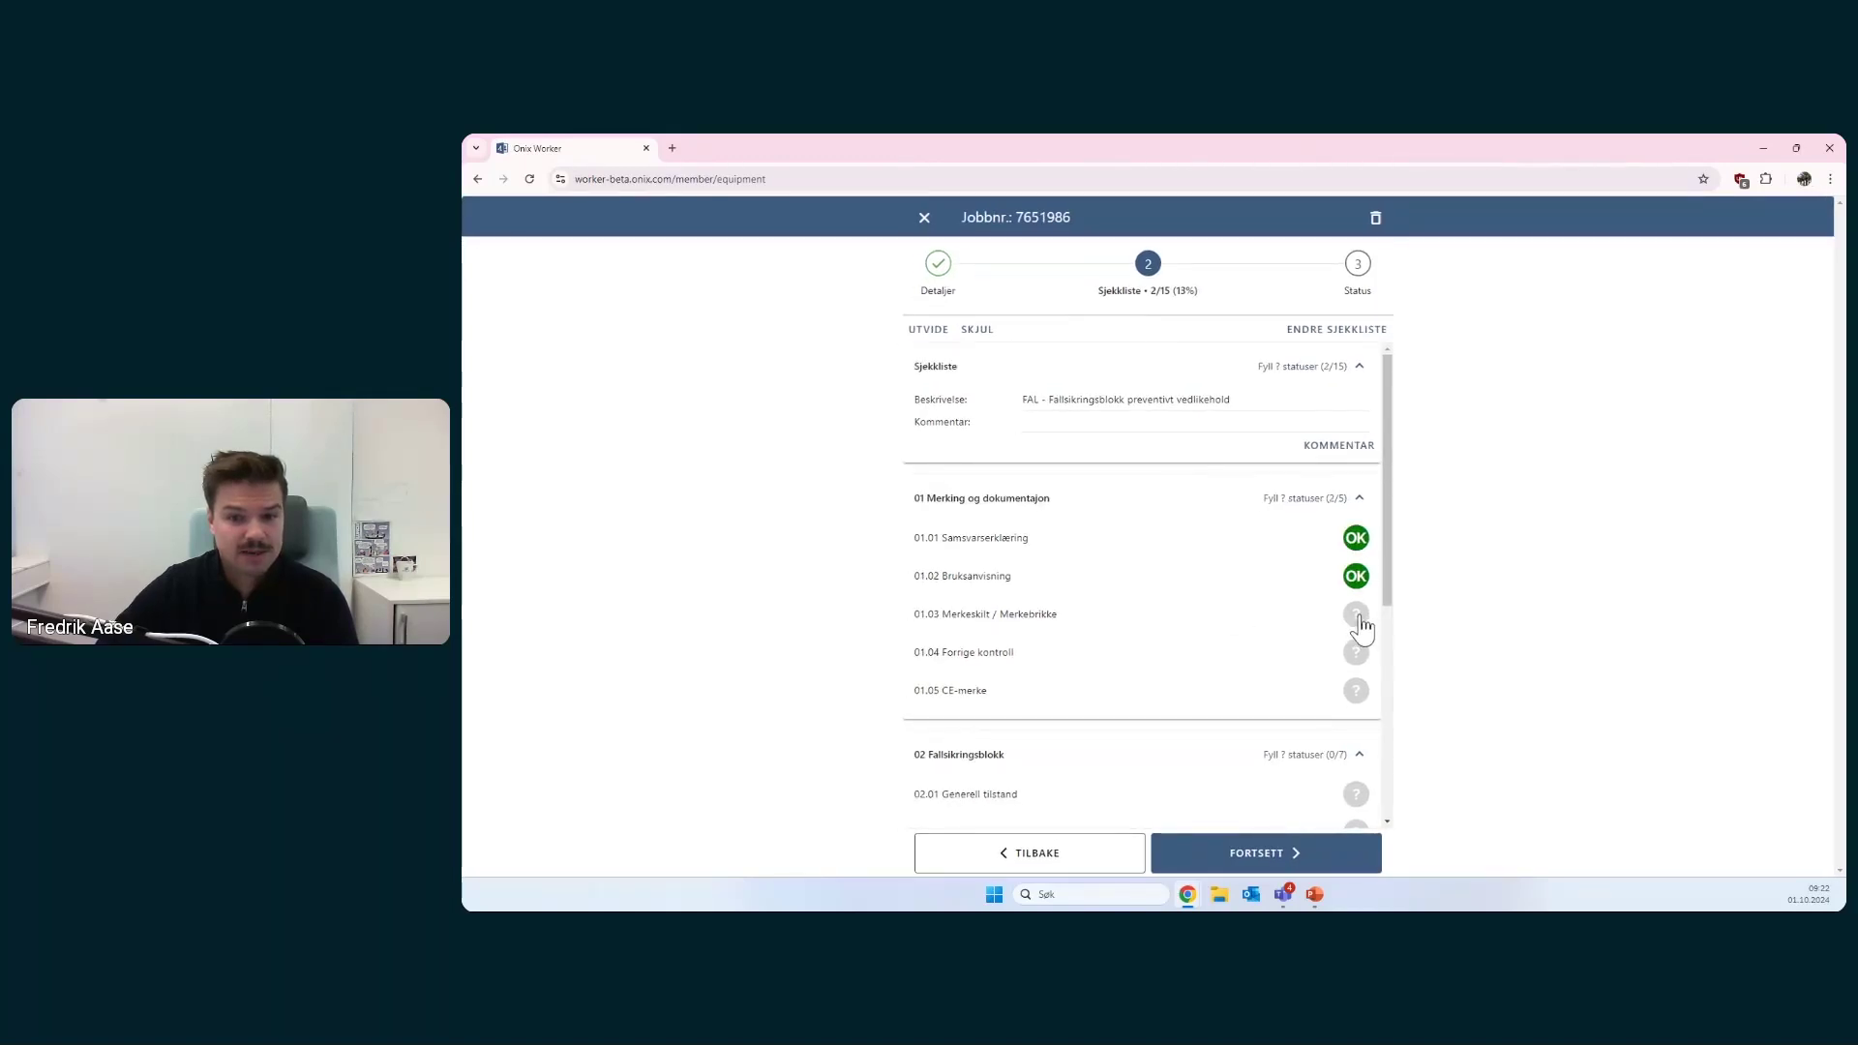
{"action": "left_click", "coordinate": [1356, 615]}
{"action": "scroll", "coordinate": [1322, 670], "scroll_direction": "down", "scroll_amount": 2}
{"action": "left_click", "coordinate": [1356, 508]}
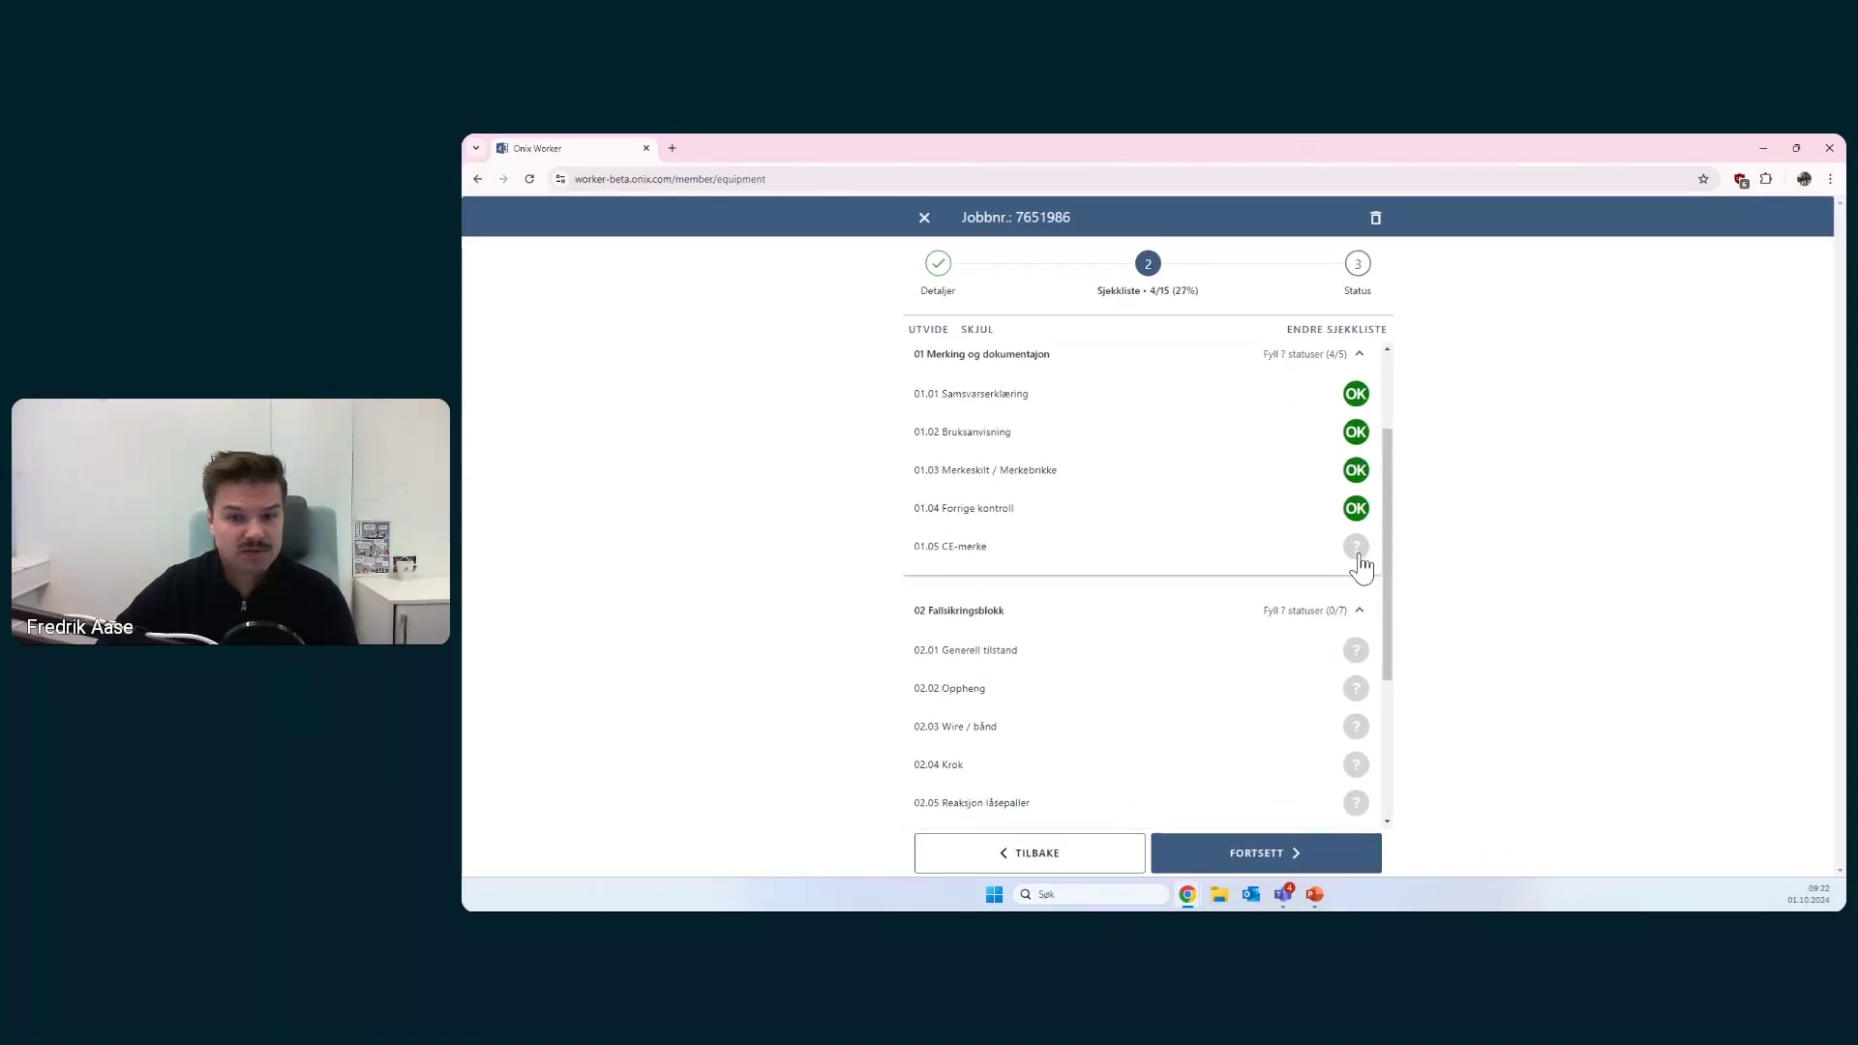
{"action": "left_click", "coordinate": [1355, 546]}
- Set checkpoint 02.01 Generell tilstand to C - Kommentar with the comment "Kommentar" and save it
{"action": "scroll", "coordinate": [1165, 655], "scroll_direction": "down", "scroll_amount": 1}
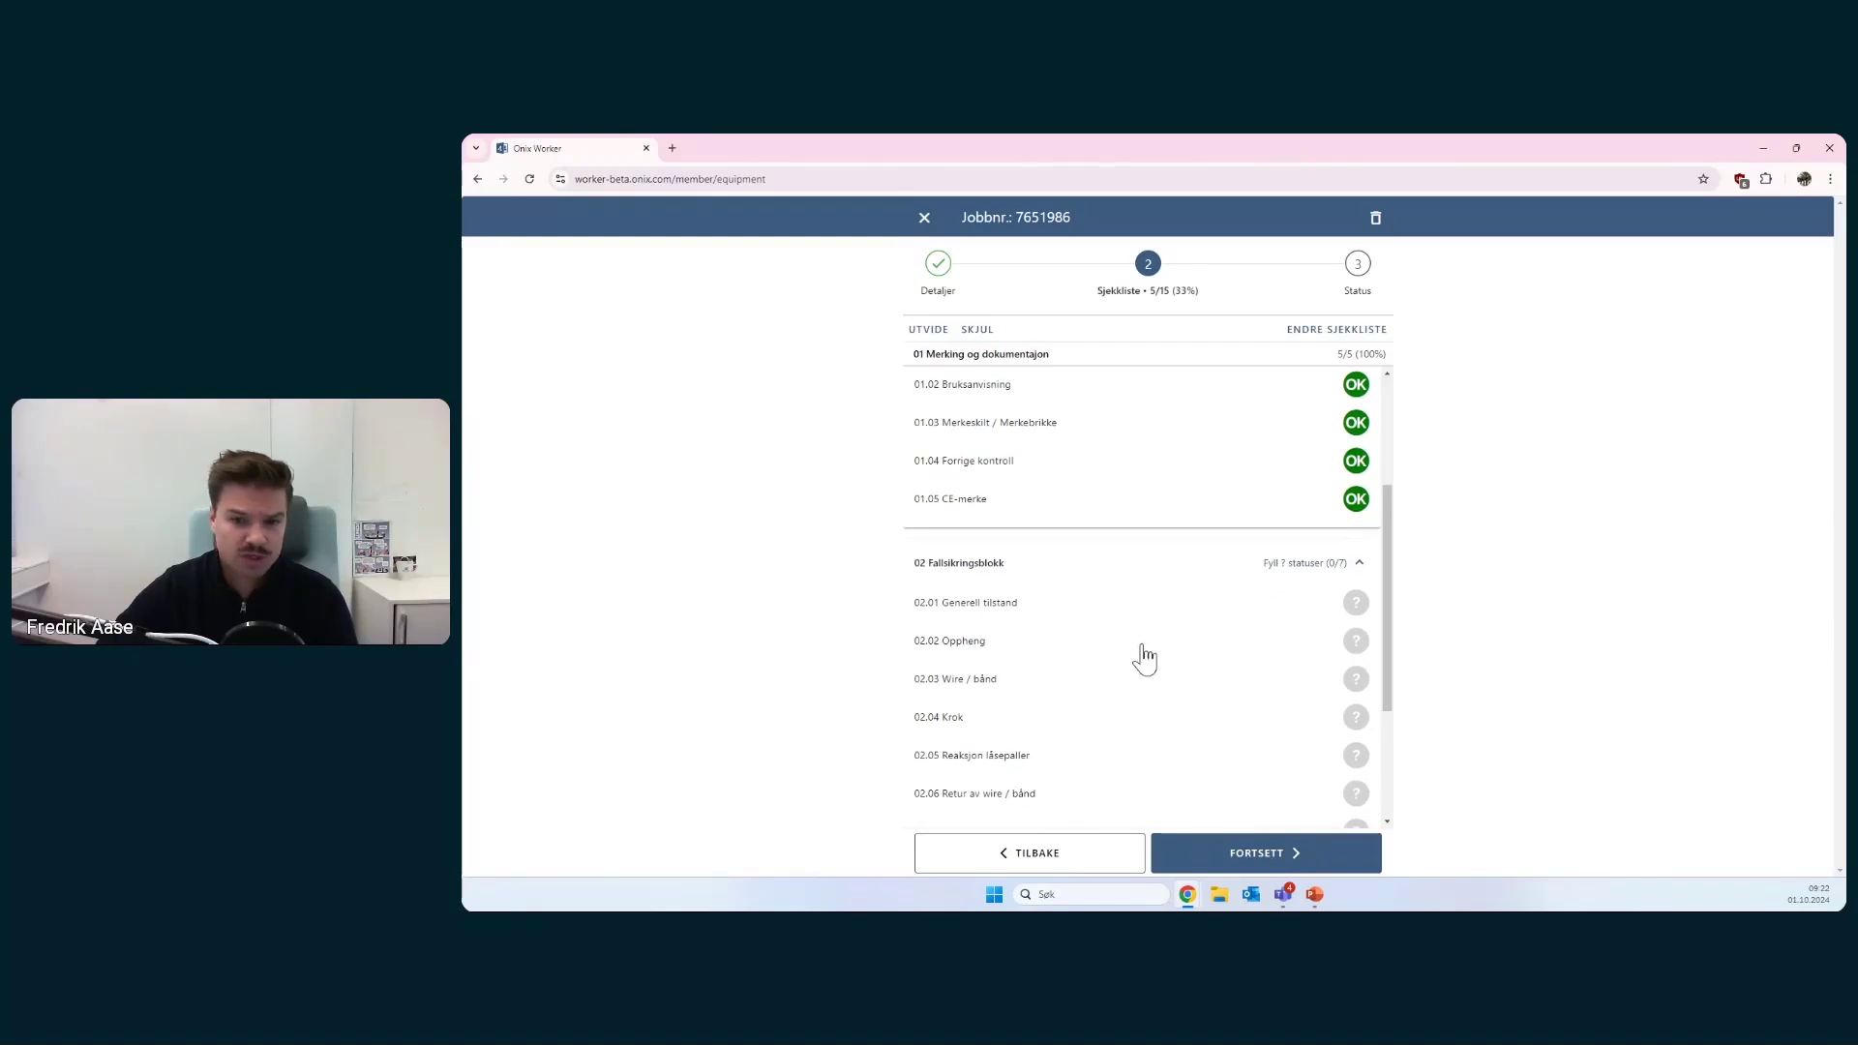
{"action": "left_click", "coordinate": [997, 605]}
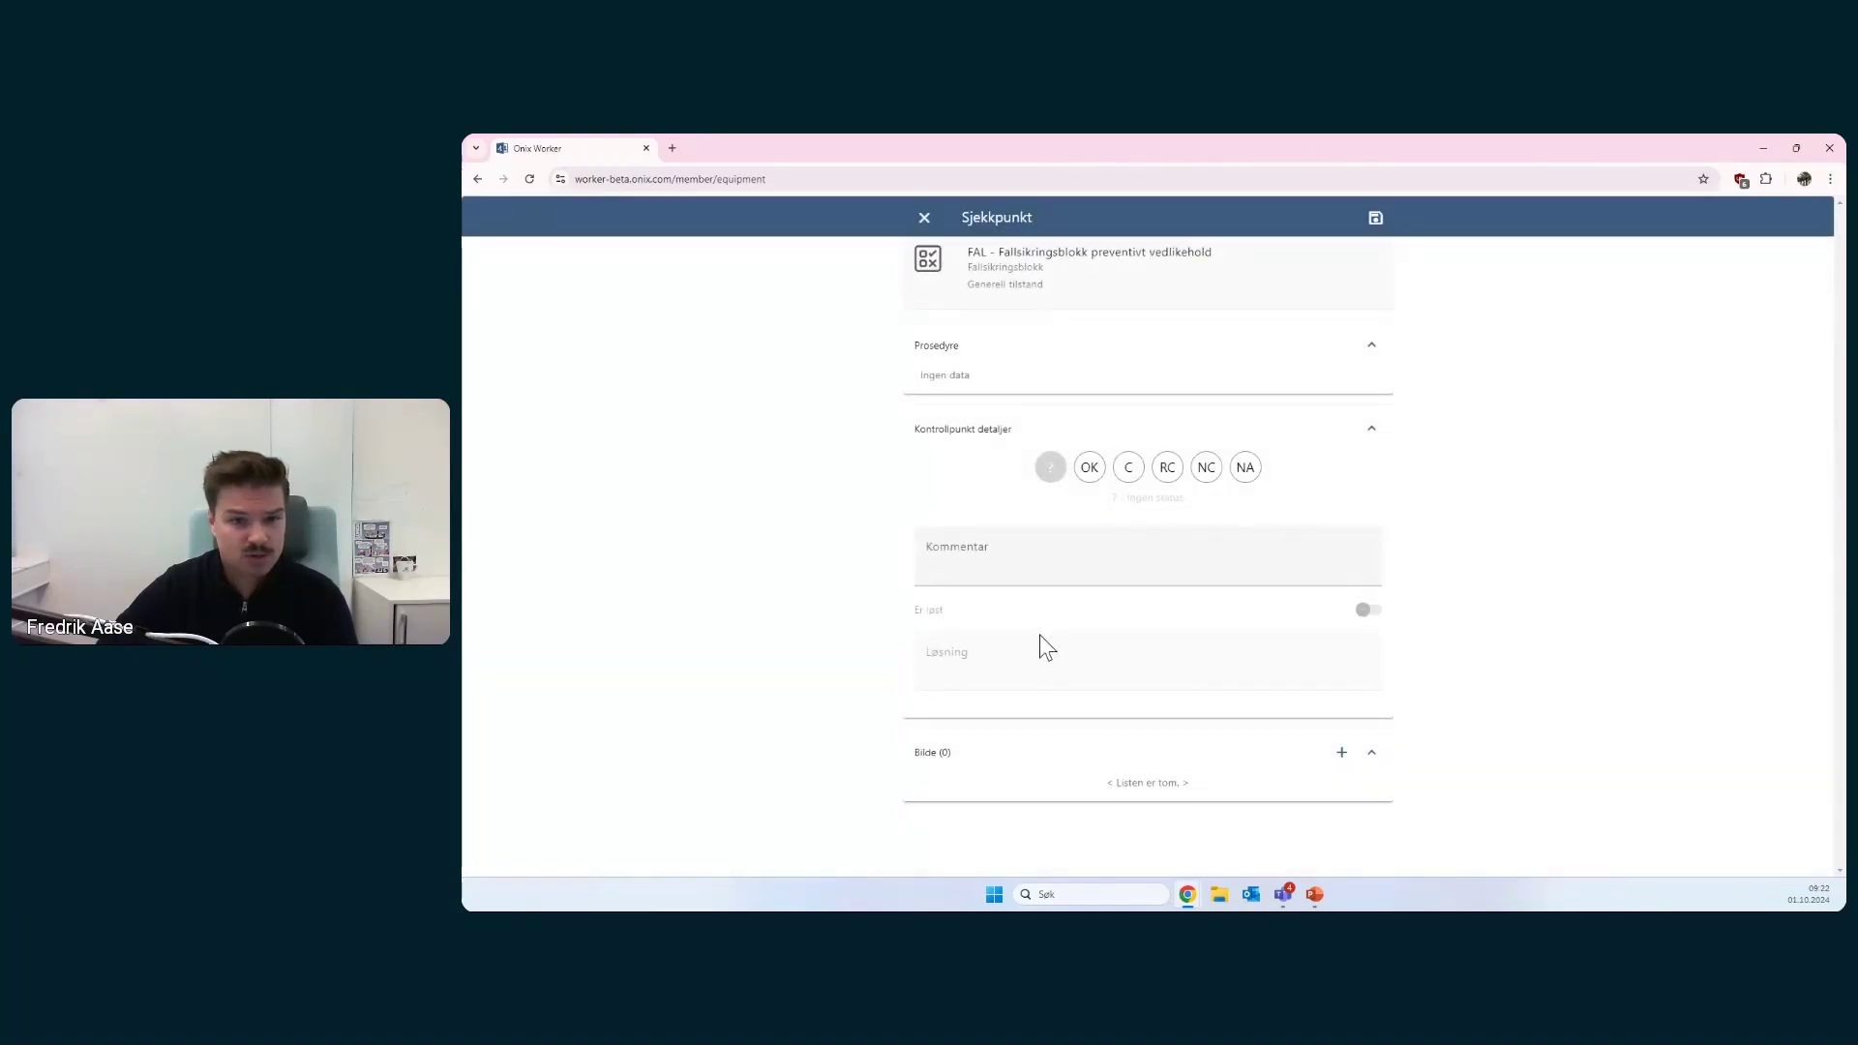
{"action": "left_click", "coordinate": [1128, 468]}
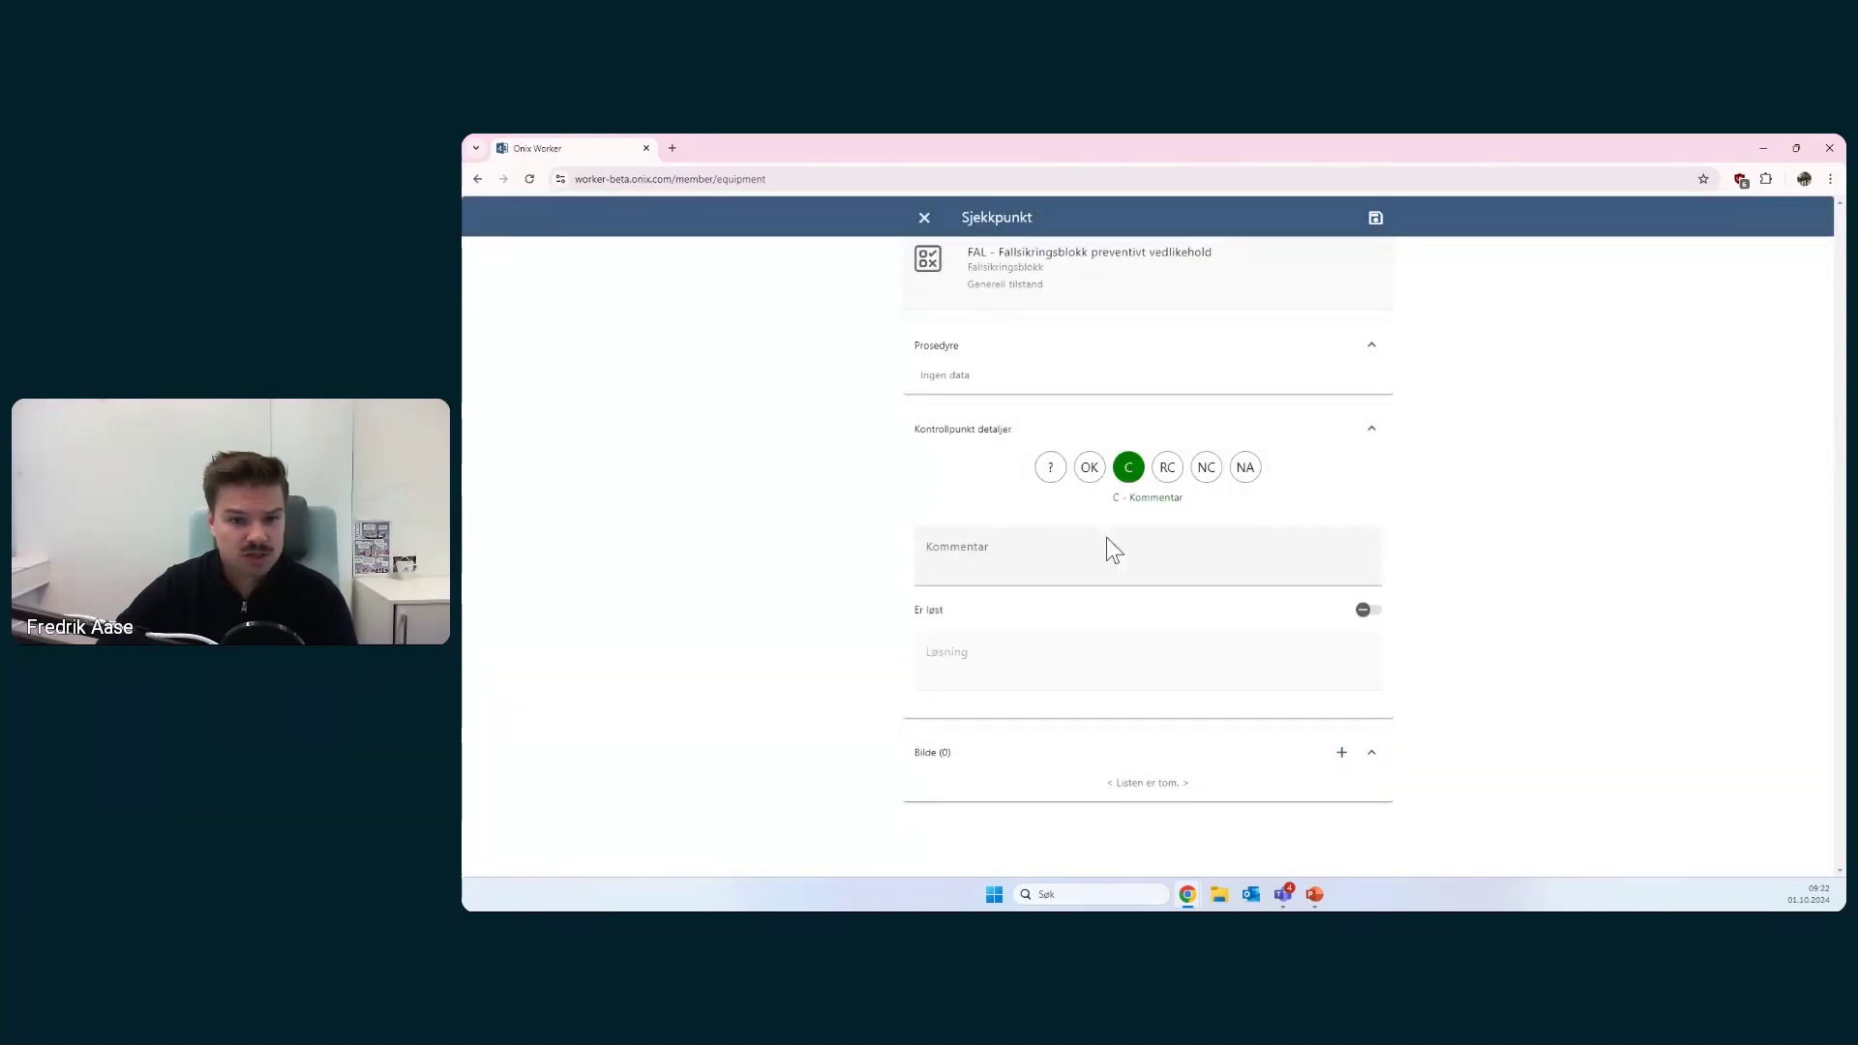
{"action": "left_click", "coordinate": [1049, 556]}
{"action": "type", "text": "Ko"}
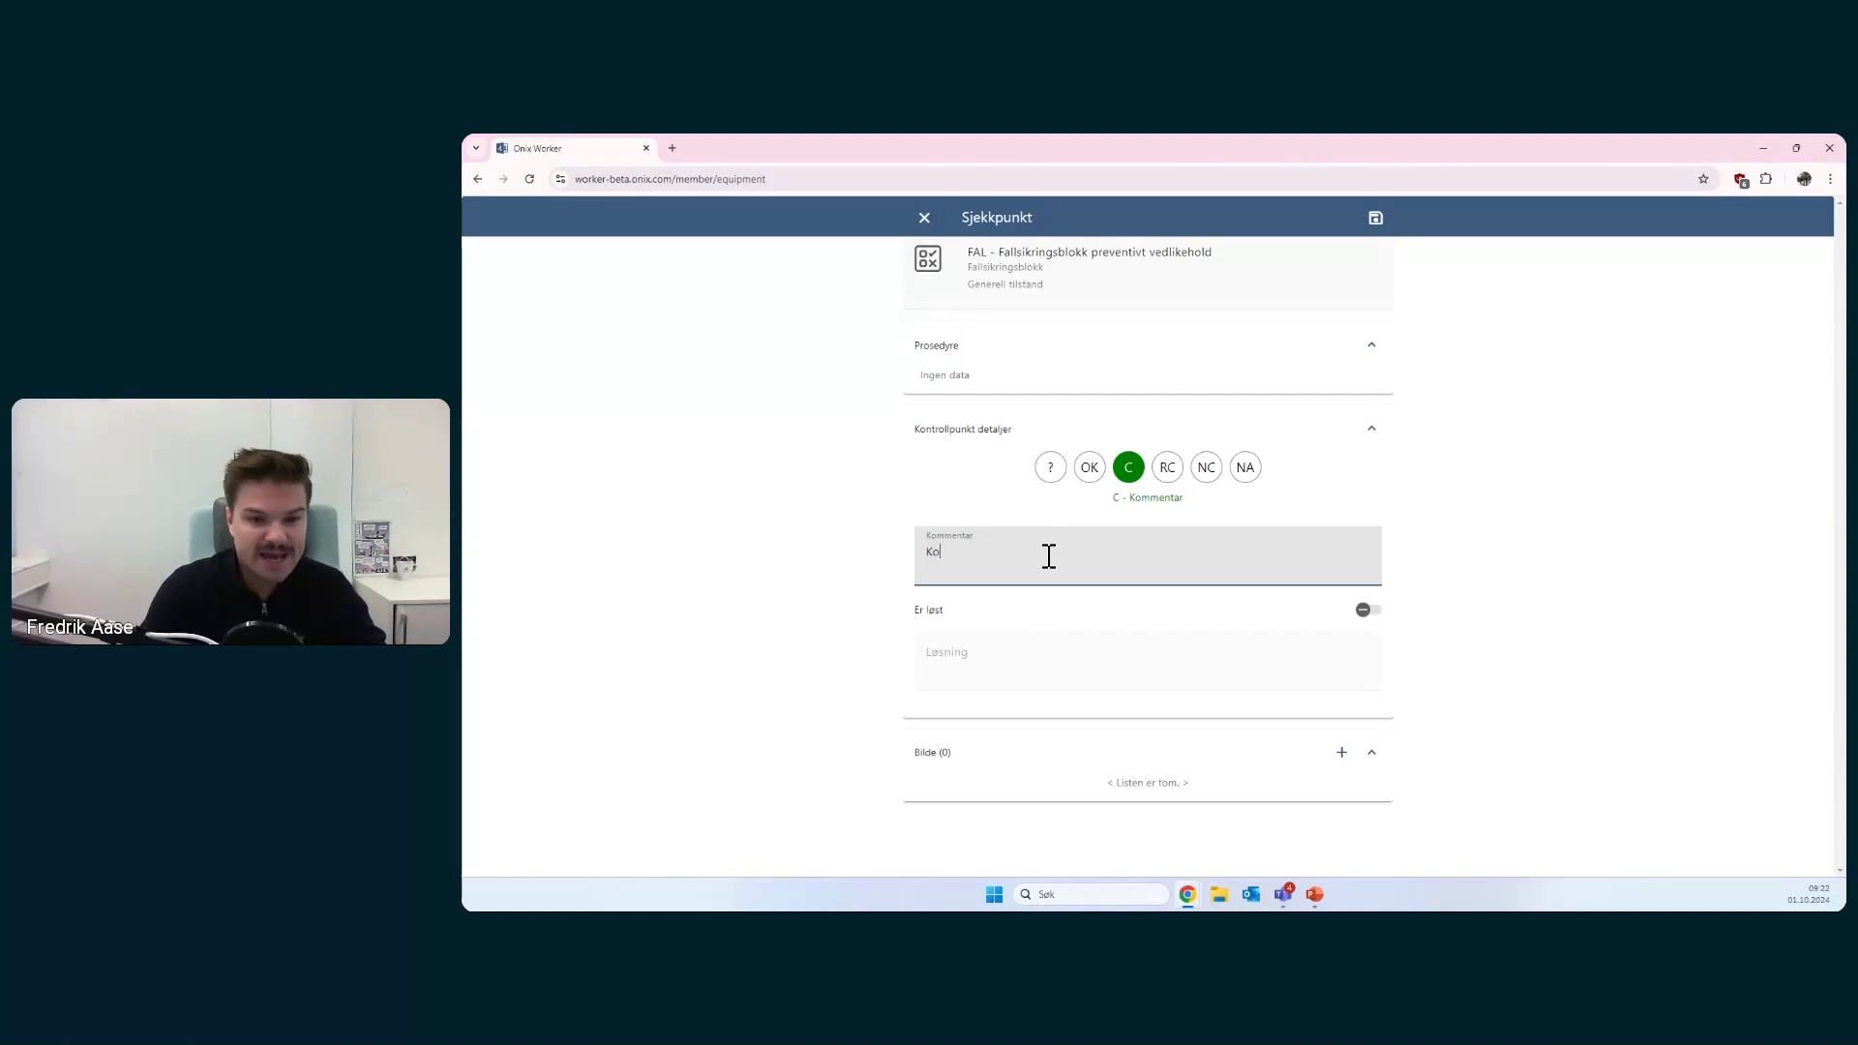
{"action": "type", "text": "mmentar"}
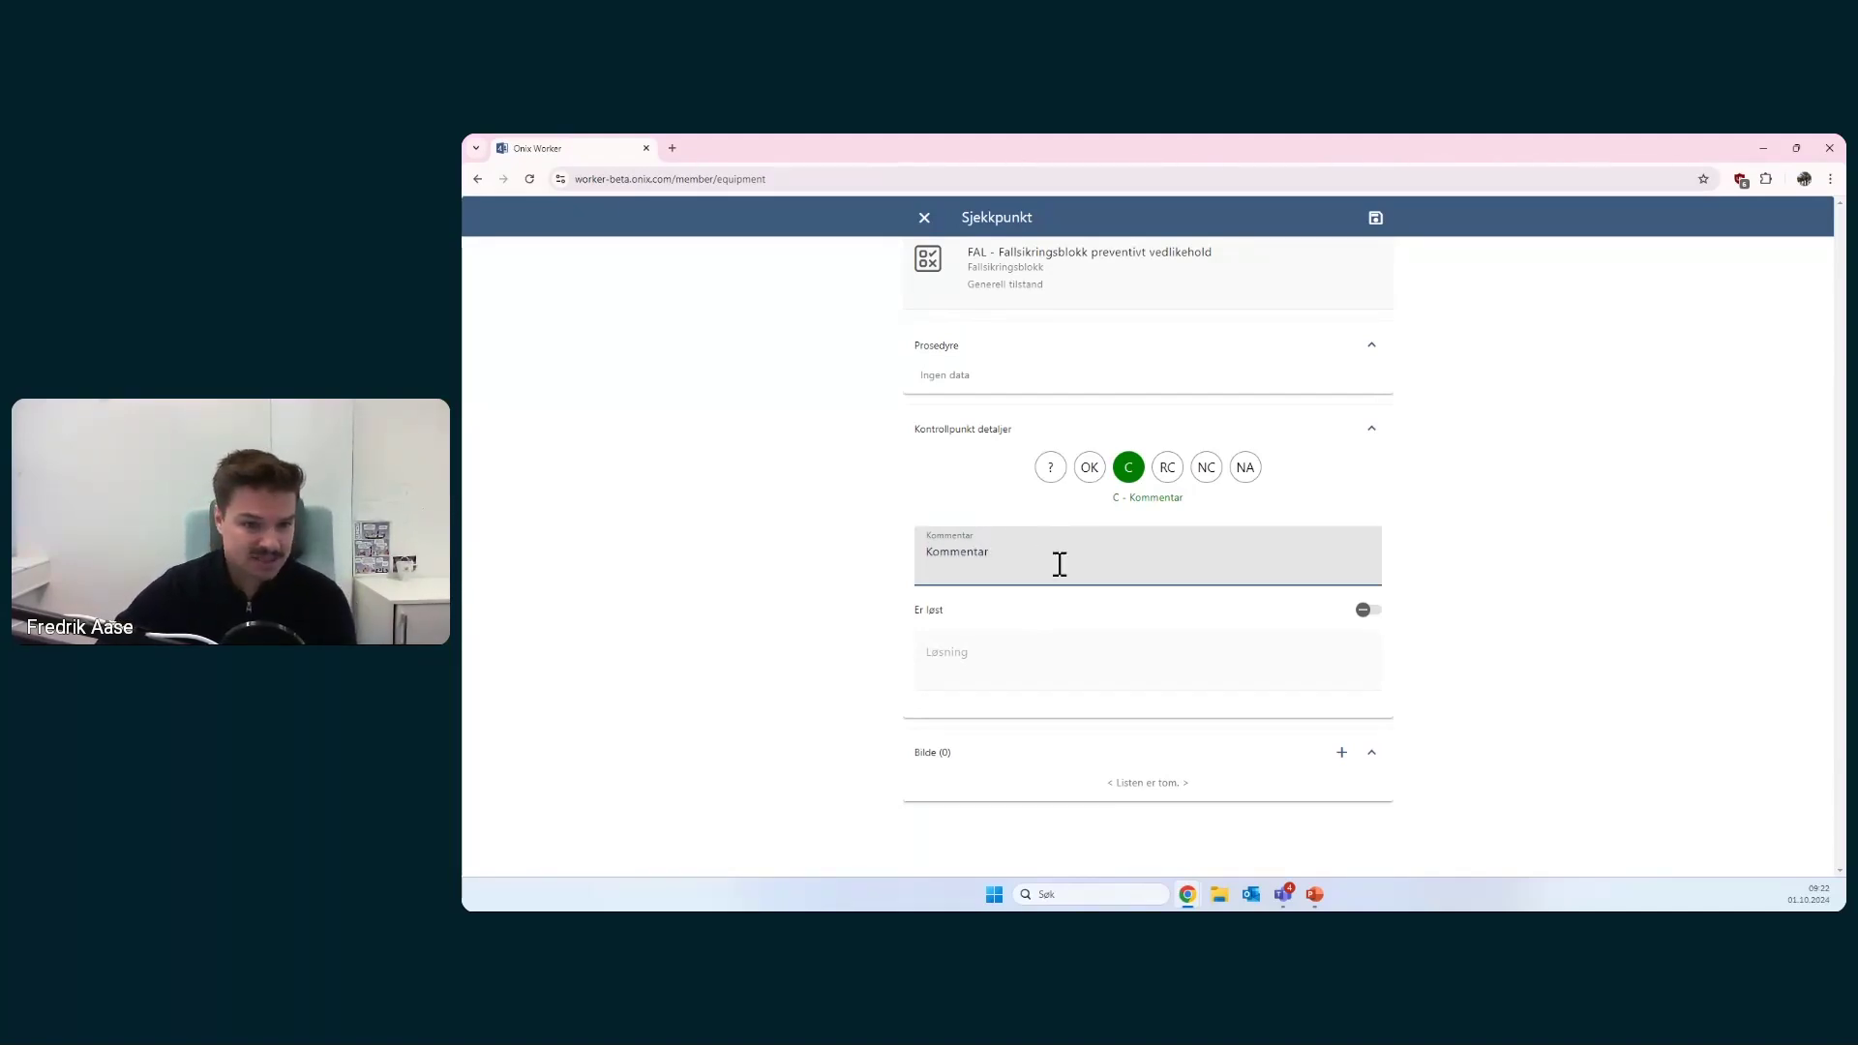
{"action": "left_click", "coordinate": [1375, 219]}
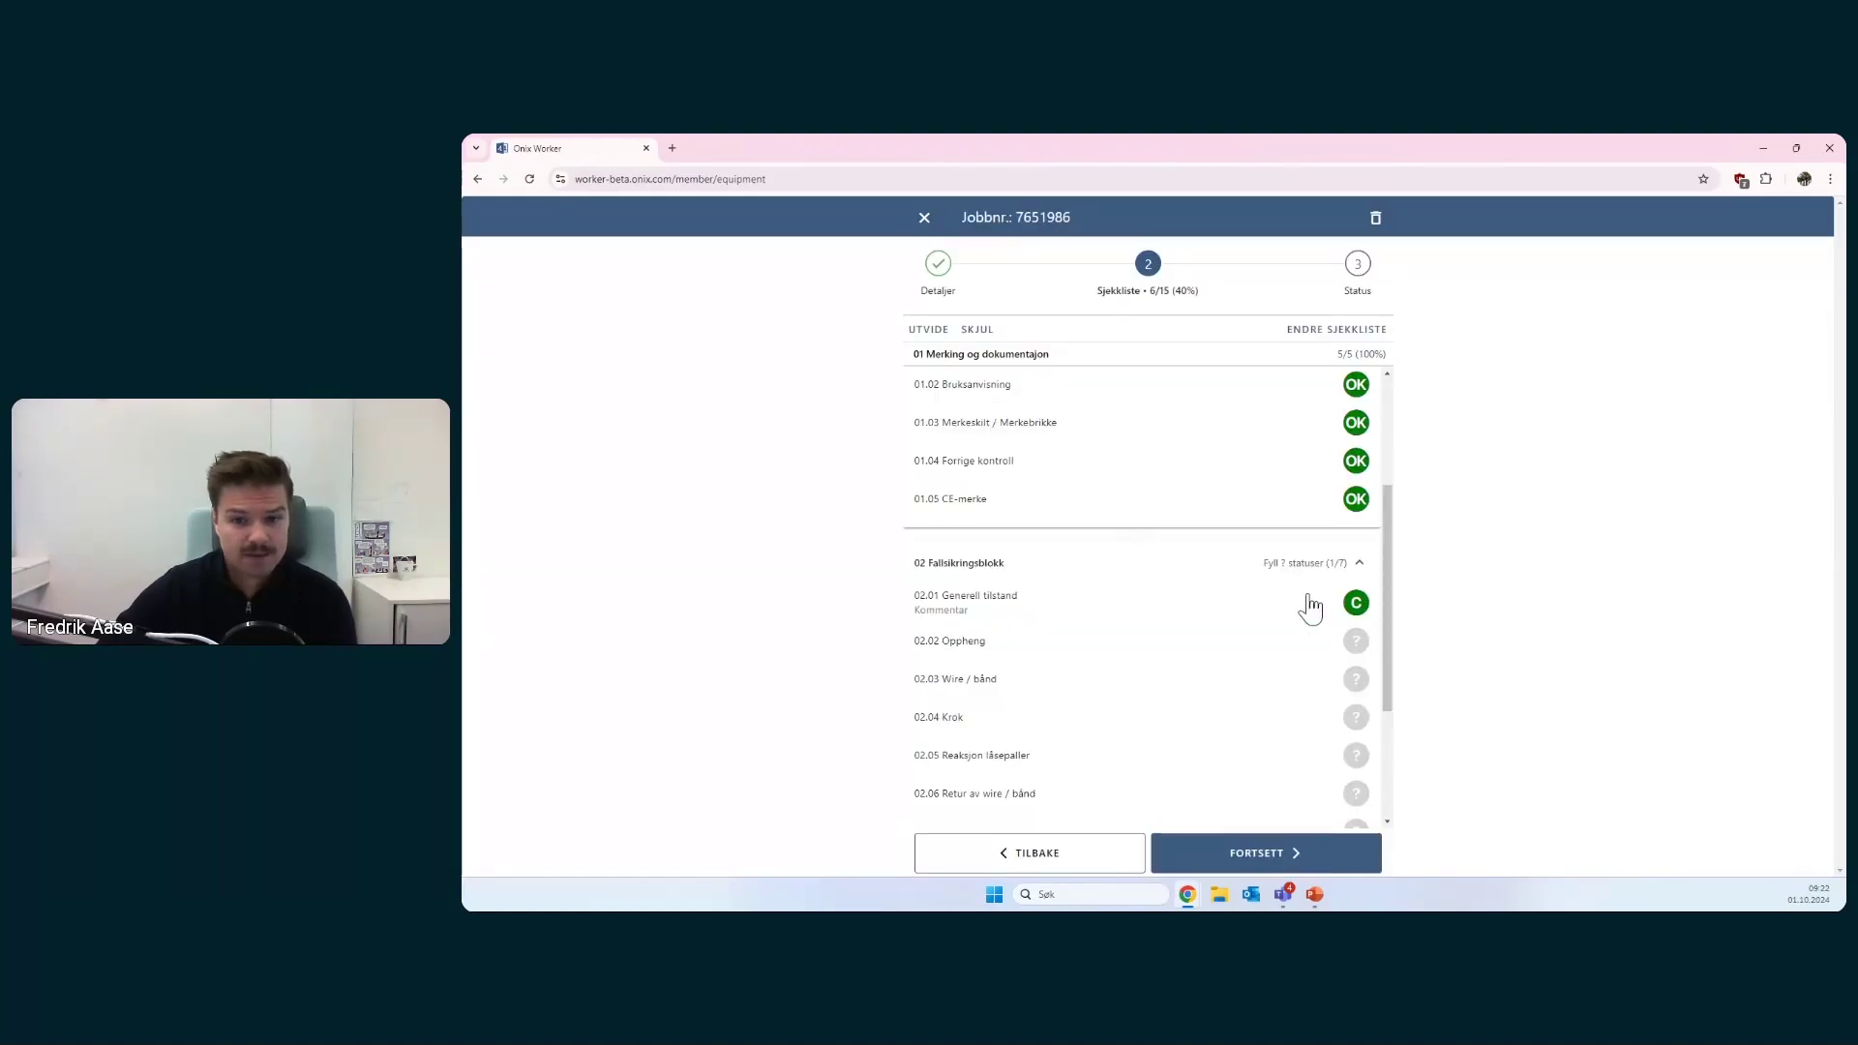
- Fill all remaining unset statuses of the whole checklist with OK - Ingen kommentarer and review the checkpoints
{"action": "scroll", "coordinate": [1304, 604], "scroll_direction": "down", "scroll_amount": 2}
{"action": "scroll", "coordinate": [1301, 602], "scroll_direction": "up", "scroll_amount": 5}
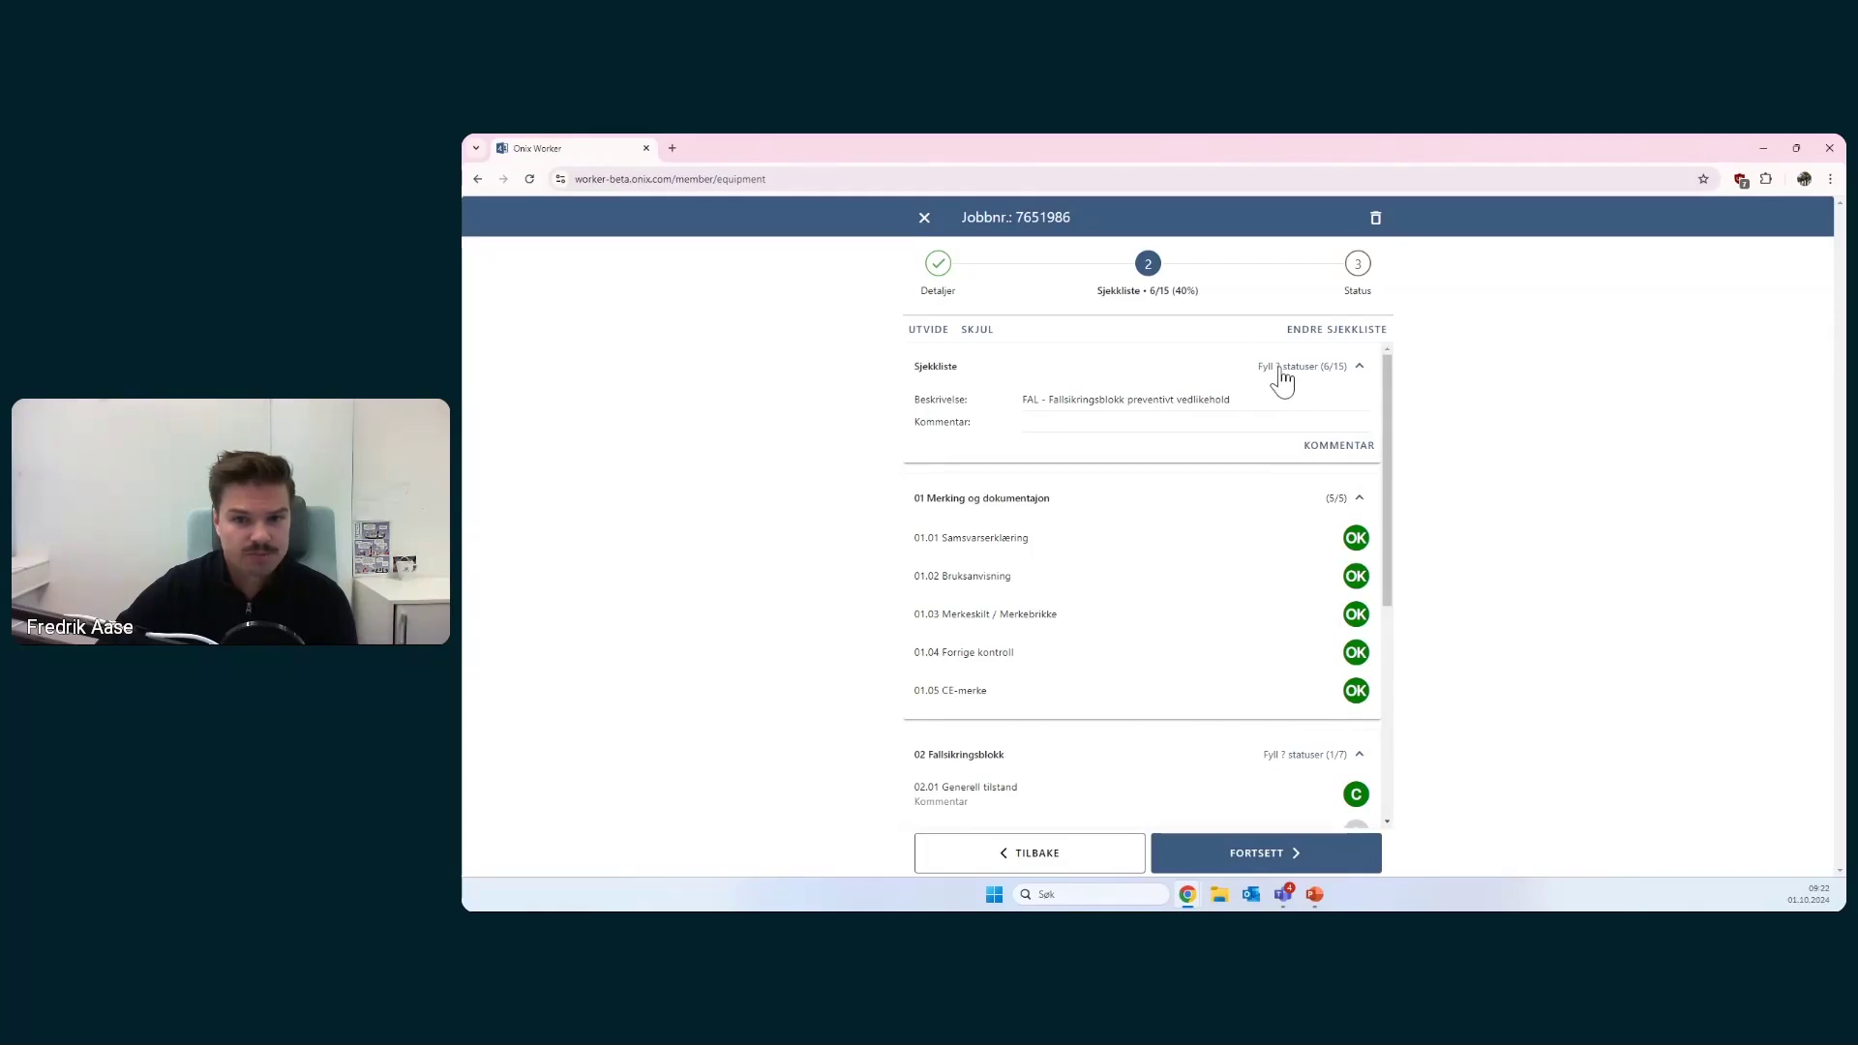
{"action": "left_click", "coordinate": [1280, 370]}
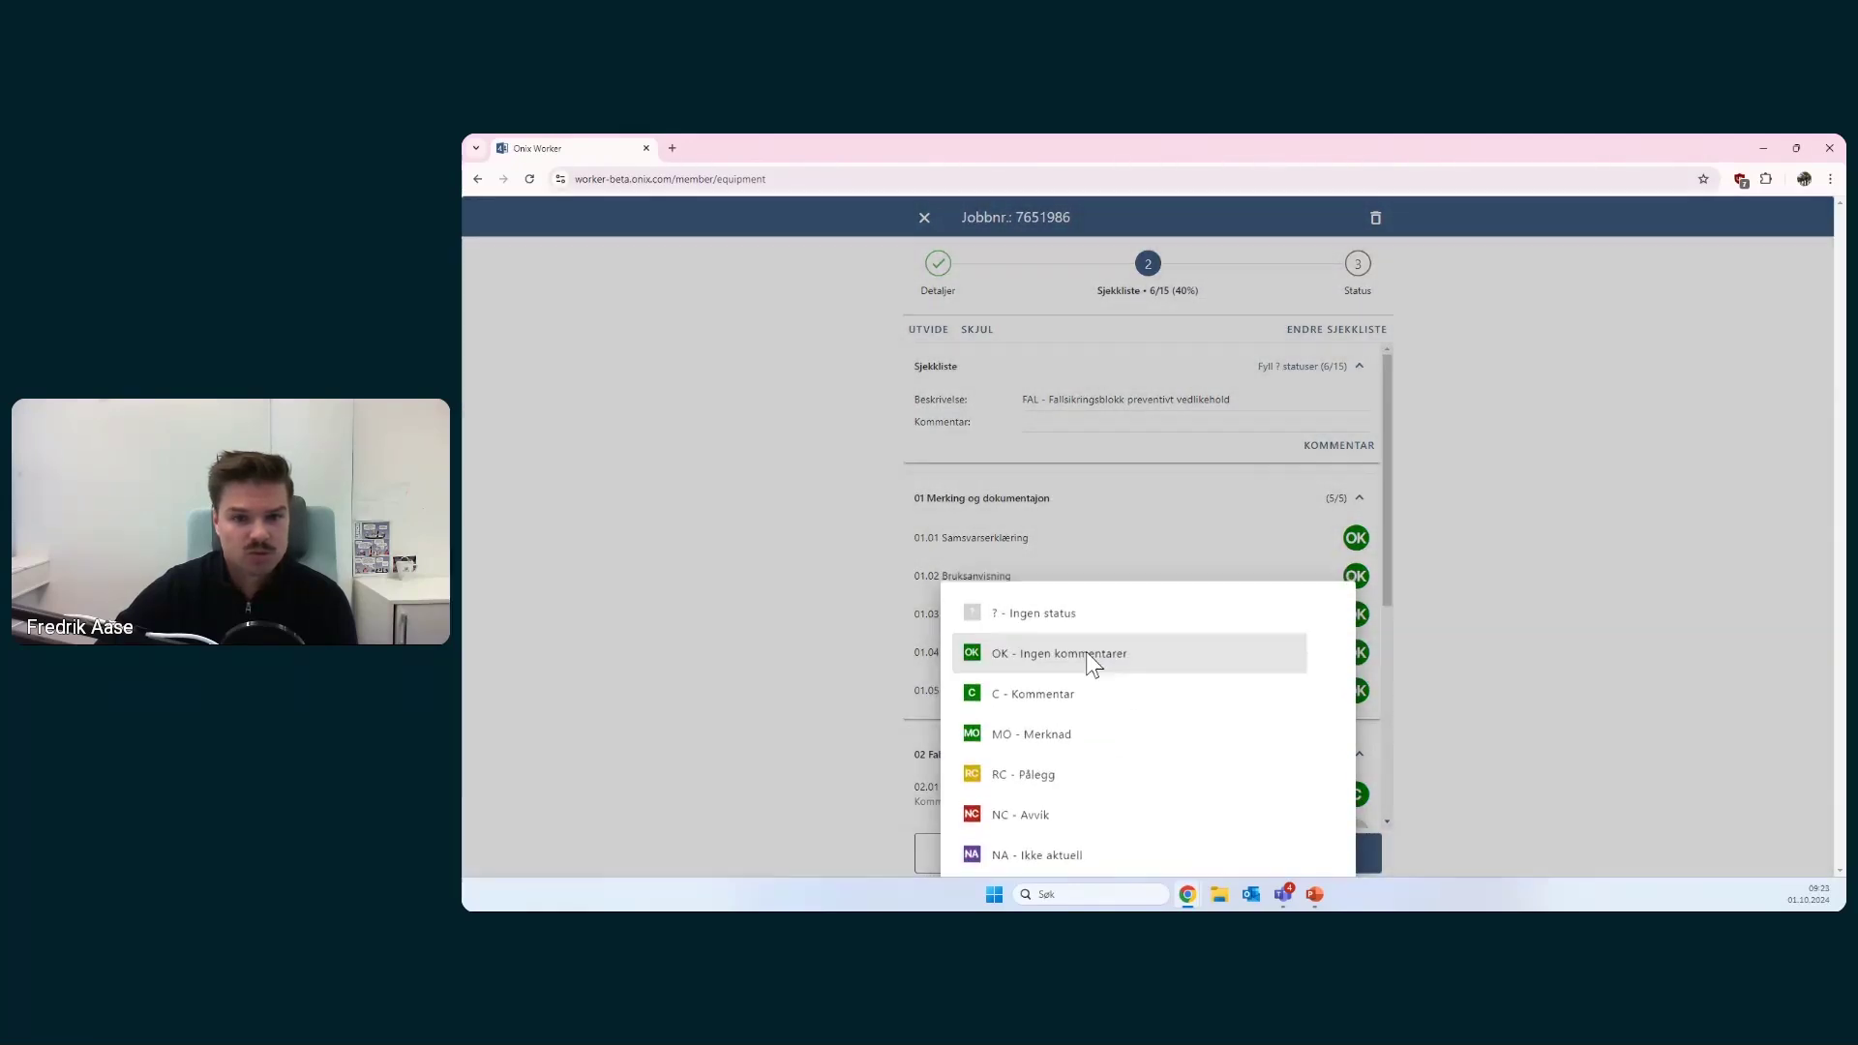
{"action": "left_click", "coordinate": [1099, 650]}
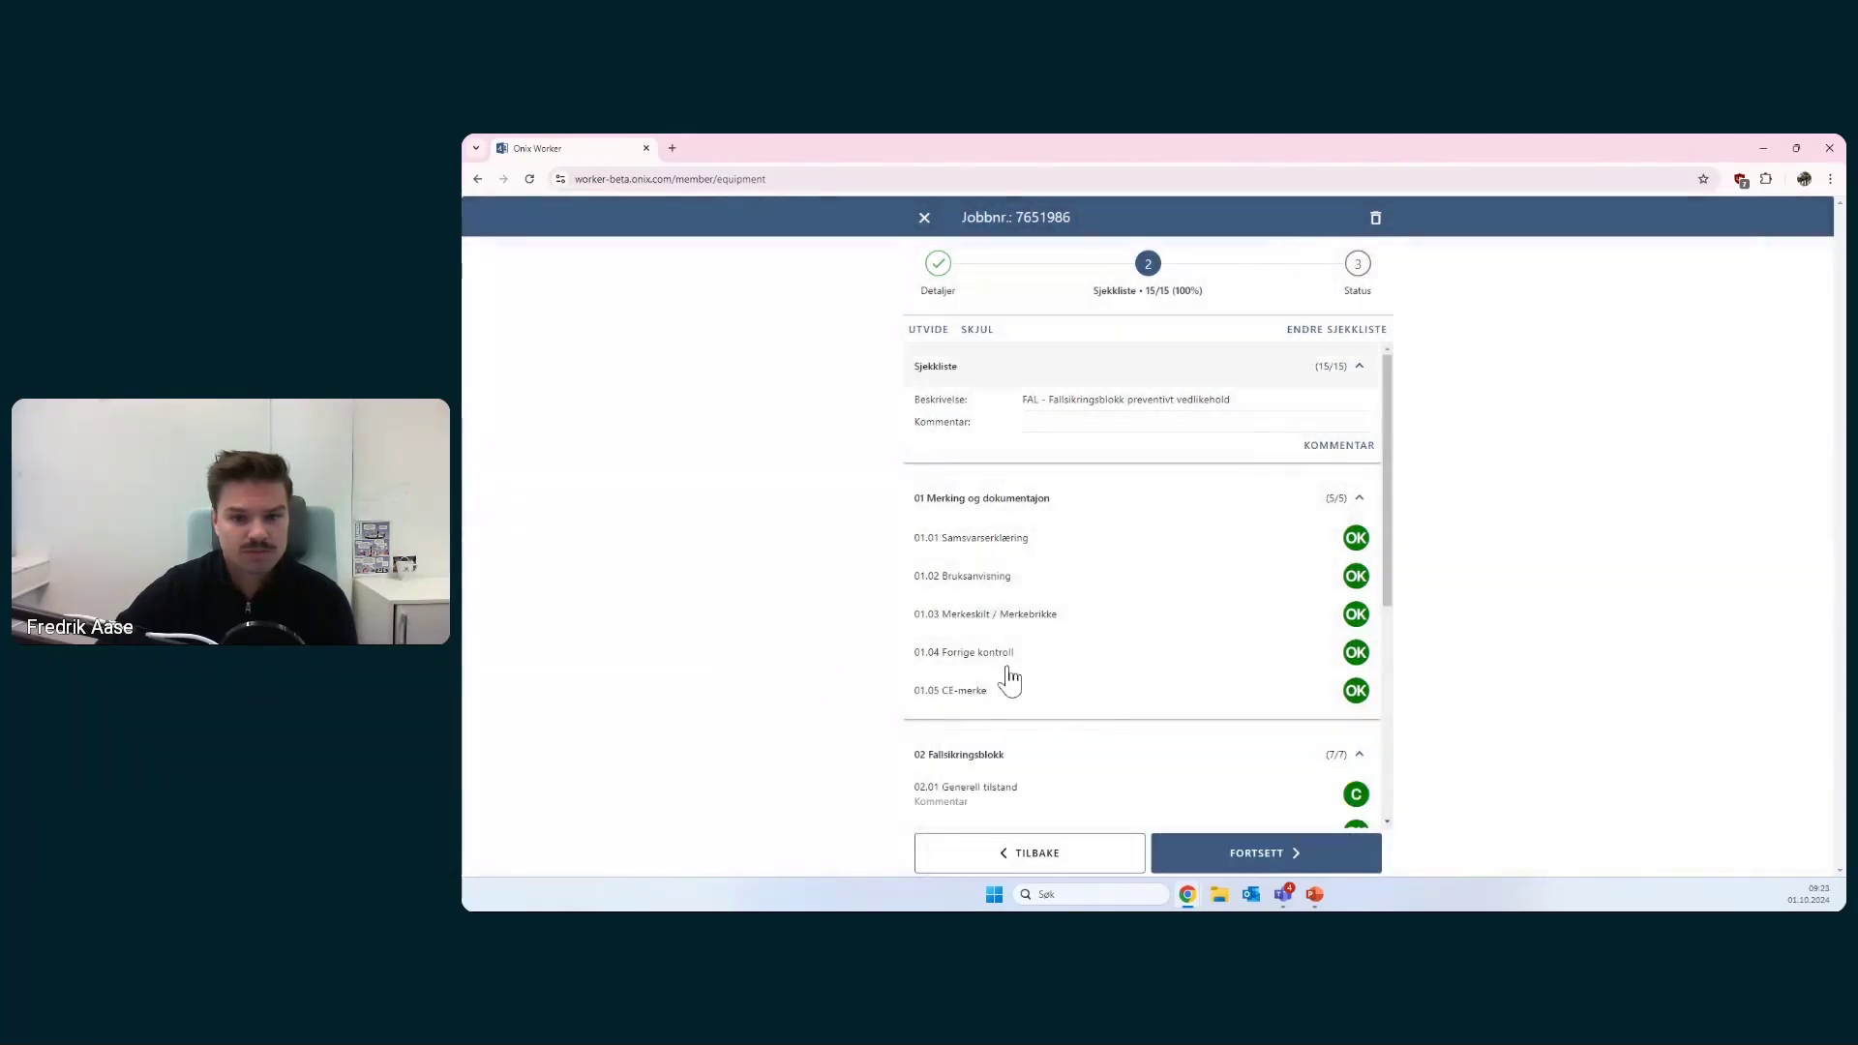
{"action": "scroll", "coordinate": [1113, 658], "scroll_direction": "down", "scroll_amount": 2}
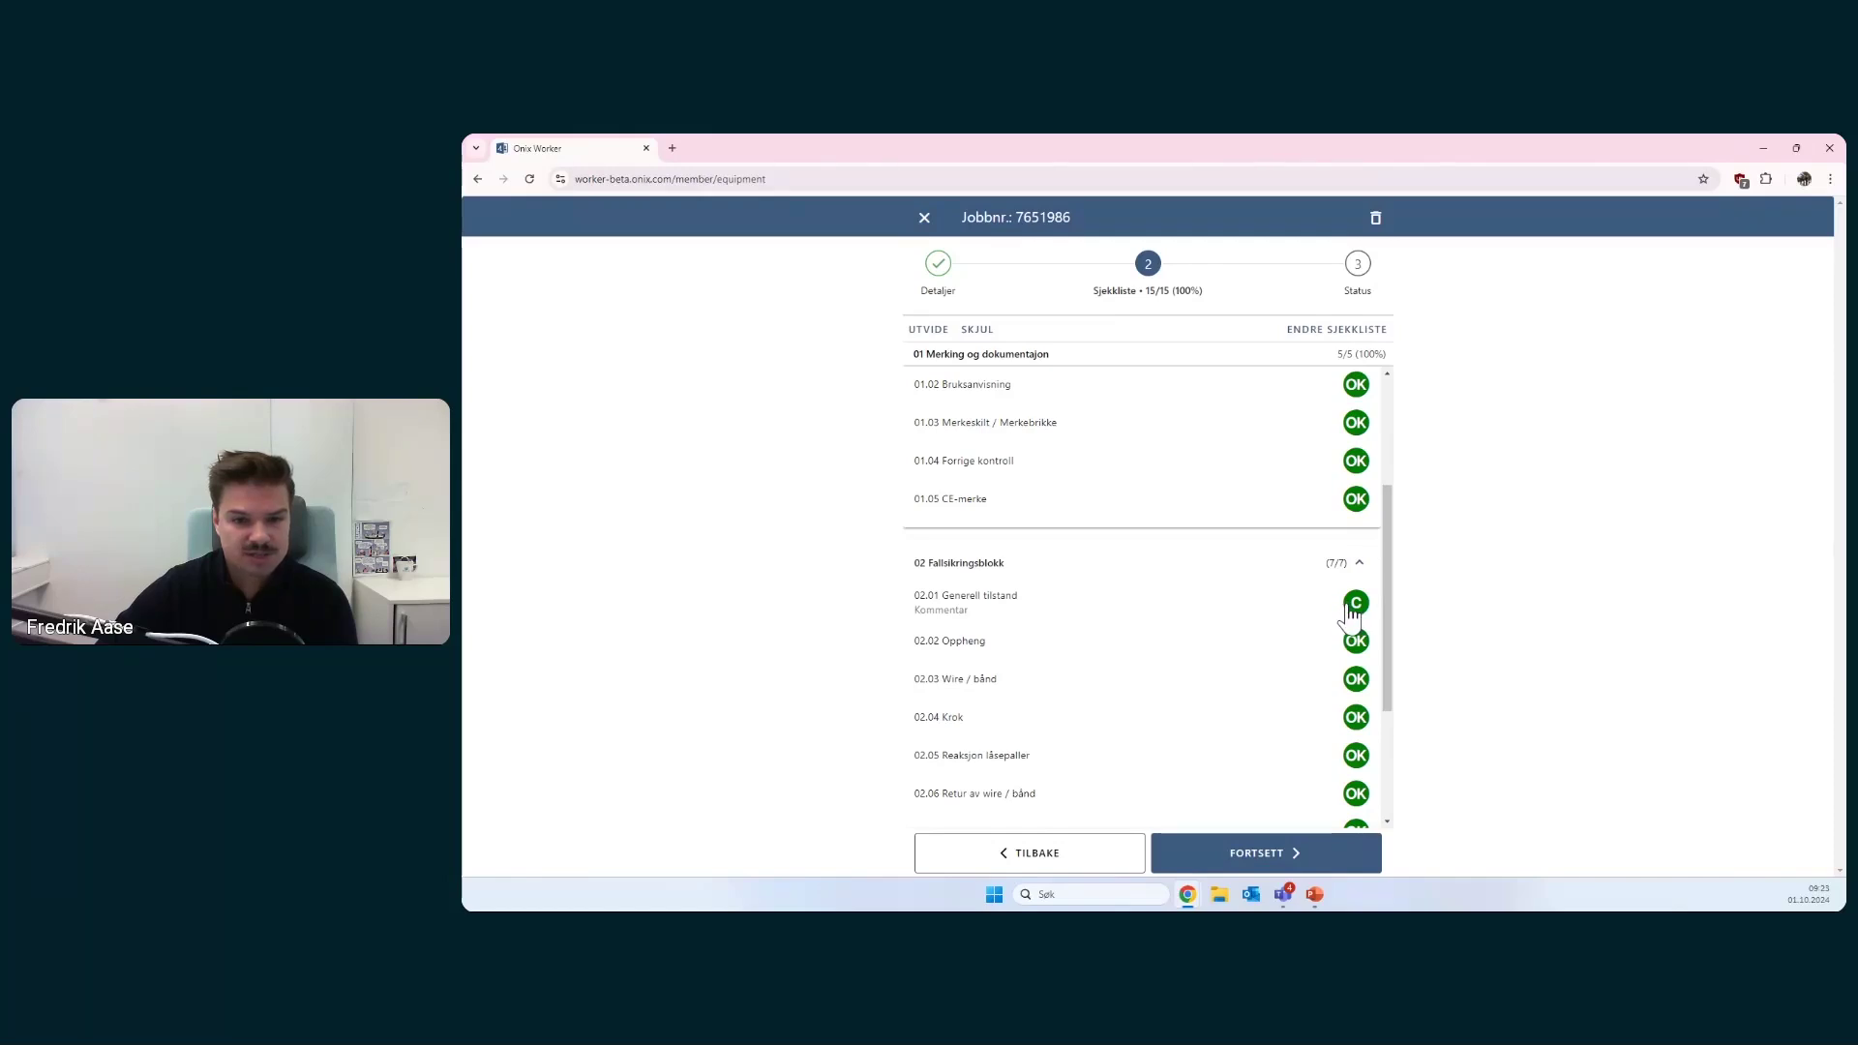
{"action": "scroll", "coordinate": [1248, 614], "scroll_direction": "down", "scroll_amount": 3}
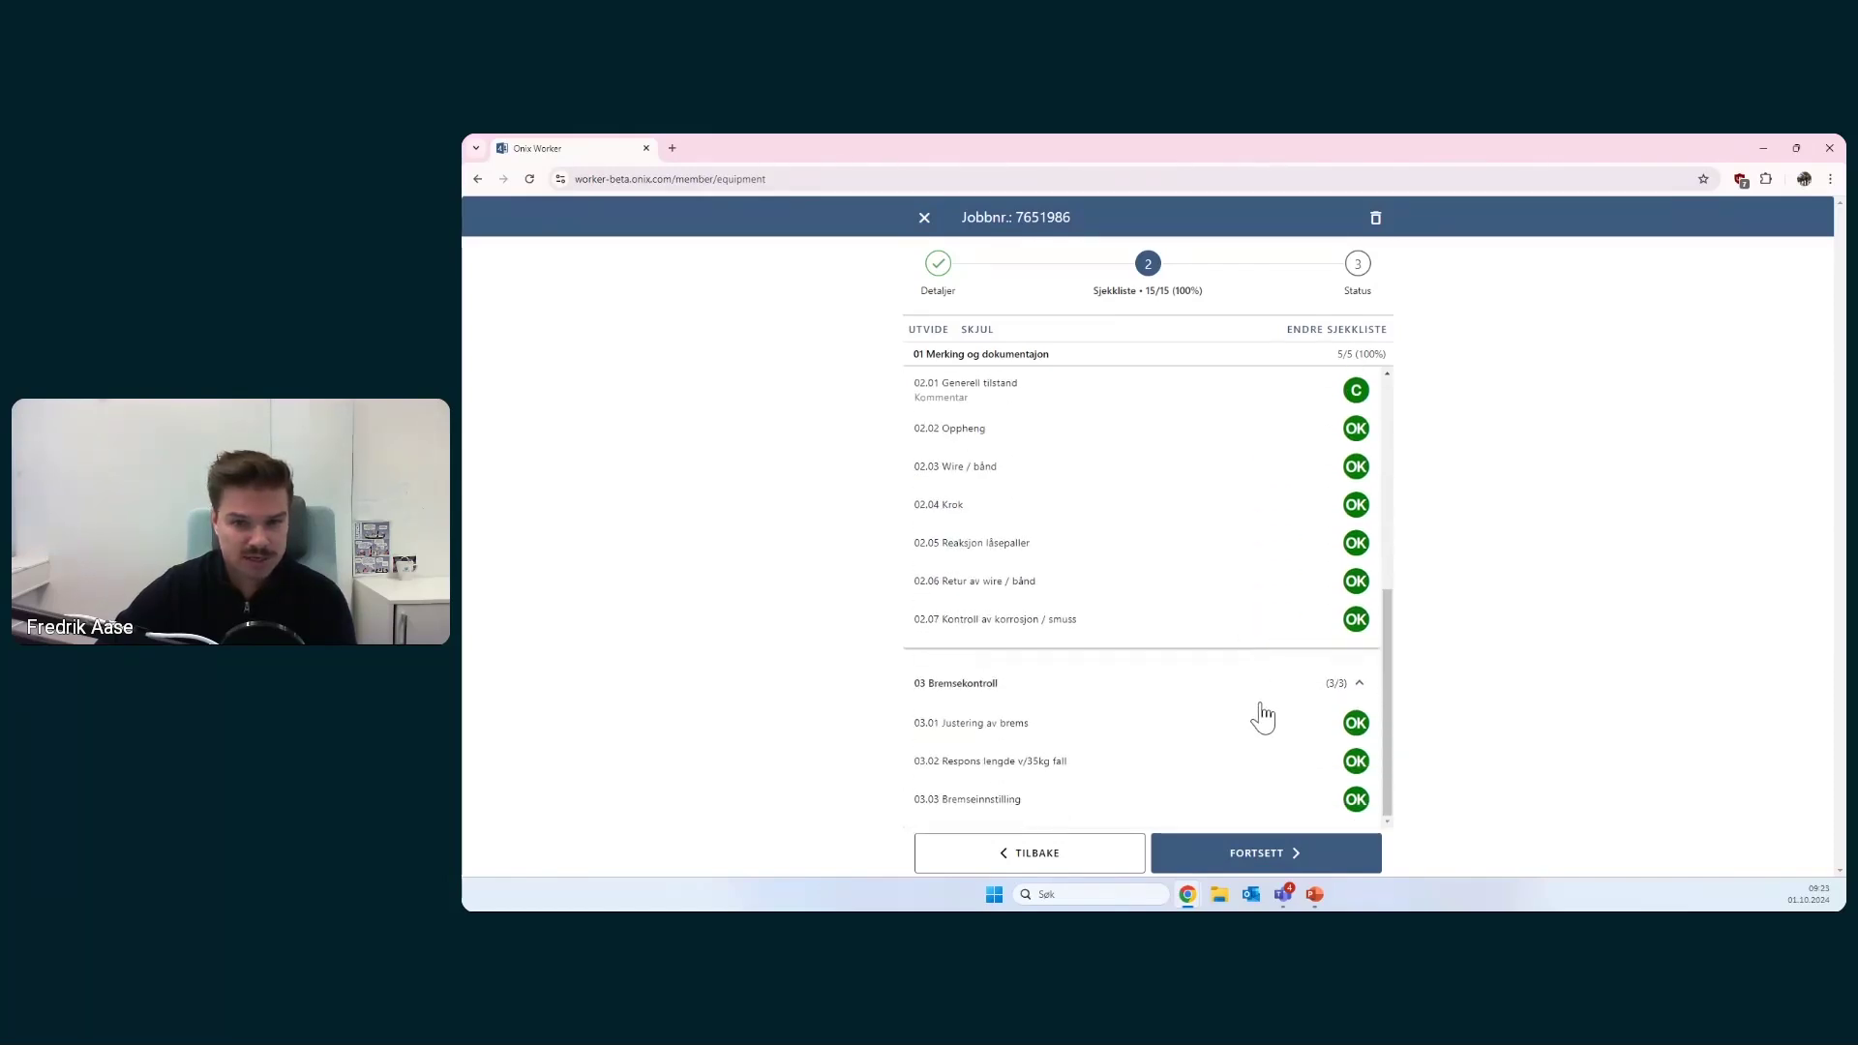
{"action": "scroll", "coordinate": [1261, 711], "scroll_direction": "up", "scroll_amount": 5}
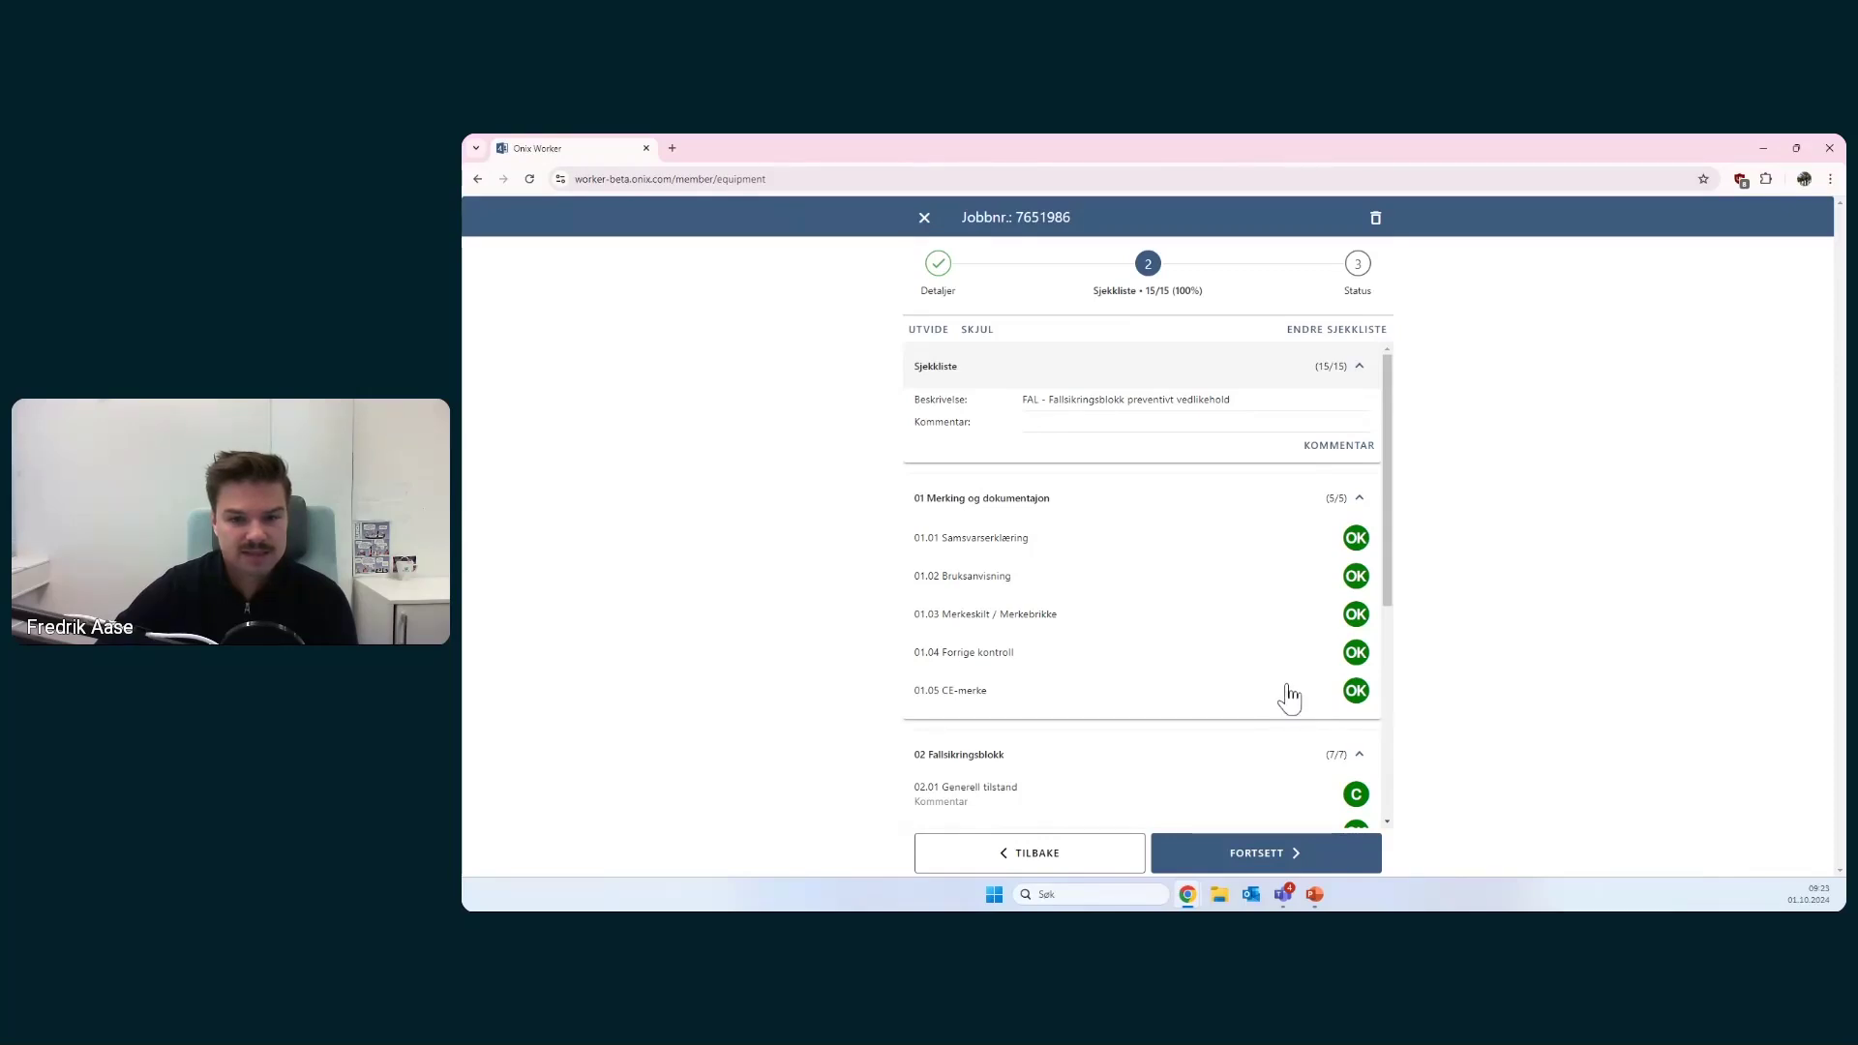
- Reset checkpoint 02.01 Generell tilstand to ? - Ingen status and save it
{"action": "scroll", "coordinate": [1293, 713], "scroll_direction": "down", "scroll_amount": 1}
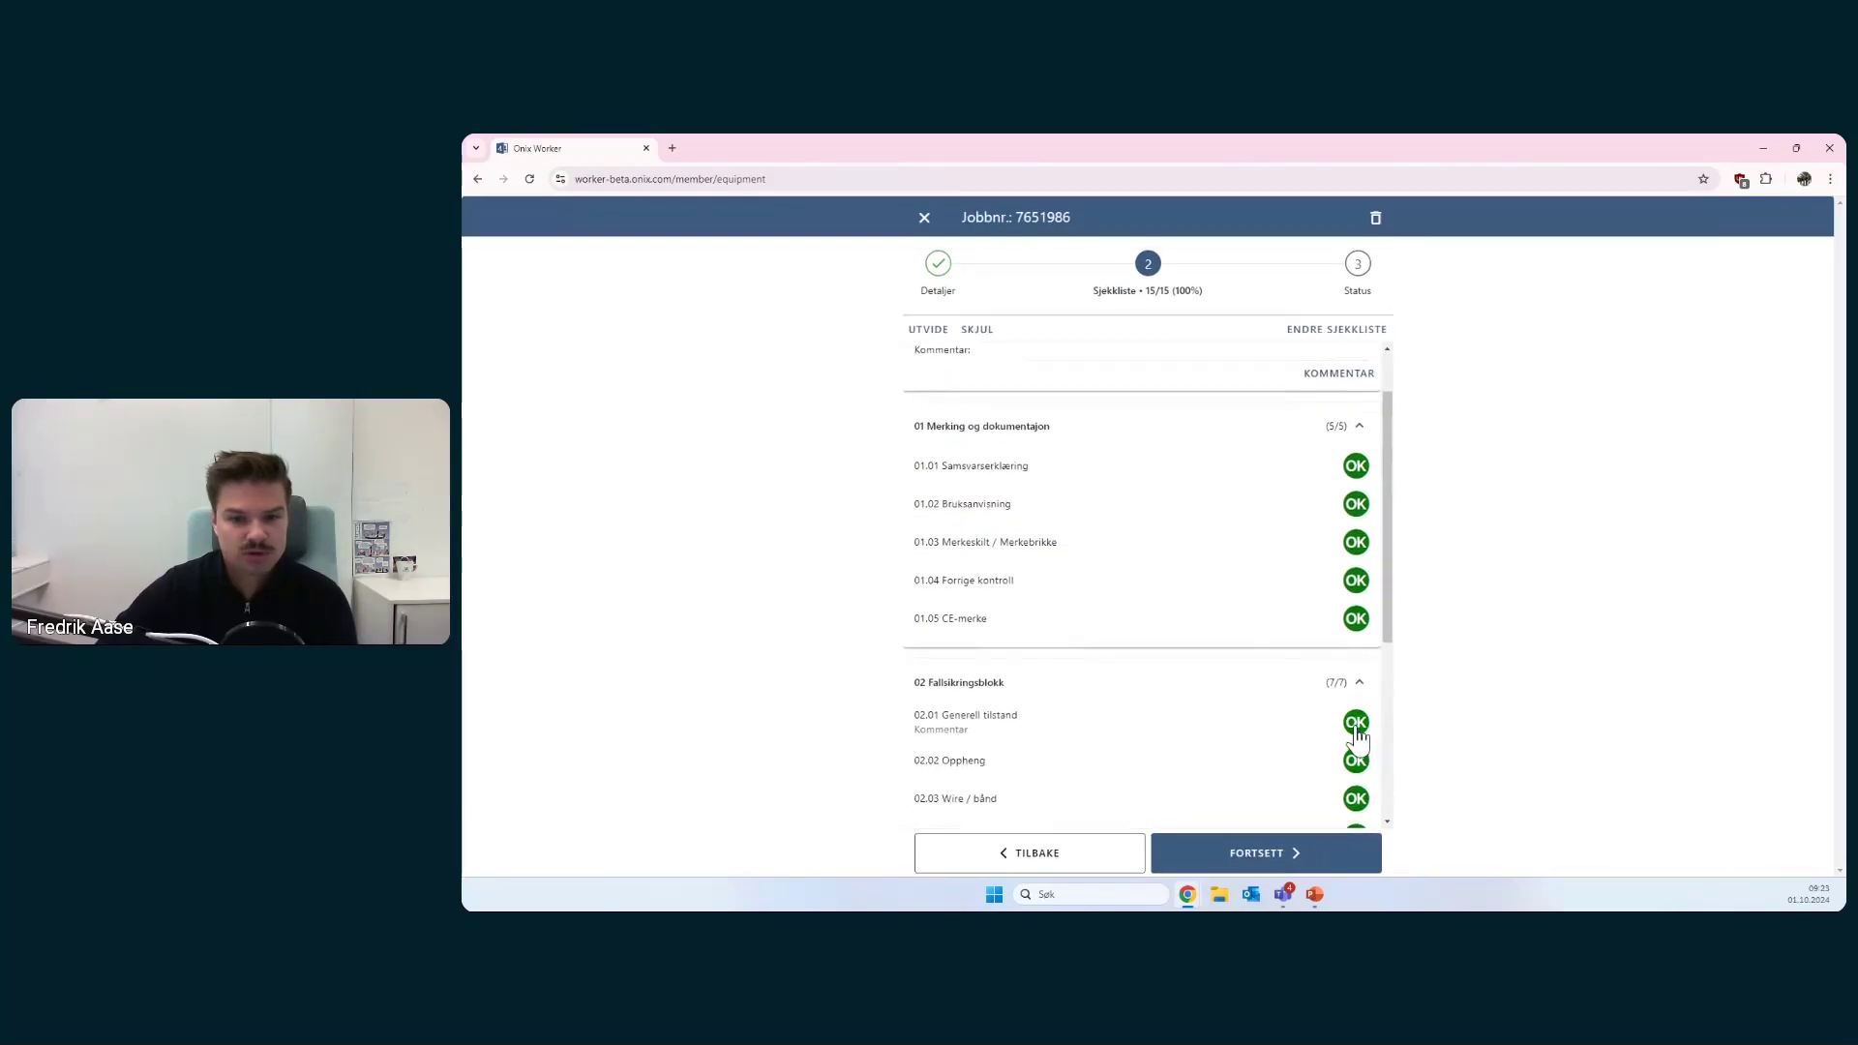
{"action": "left_click", "coordinate": [1357, 734]}
{"action": "left_click", "coordinate": [1050, 467]}
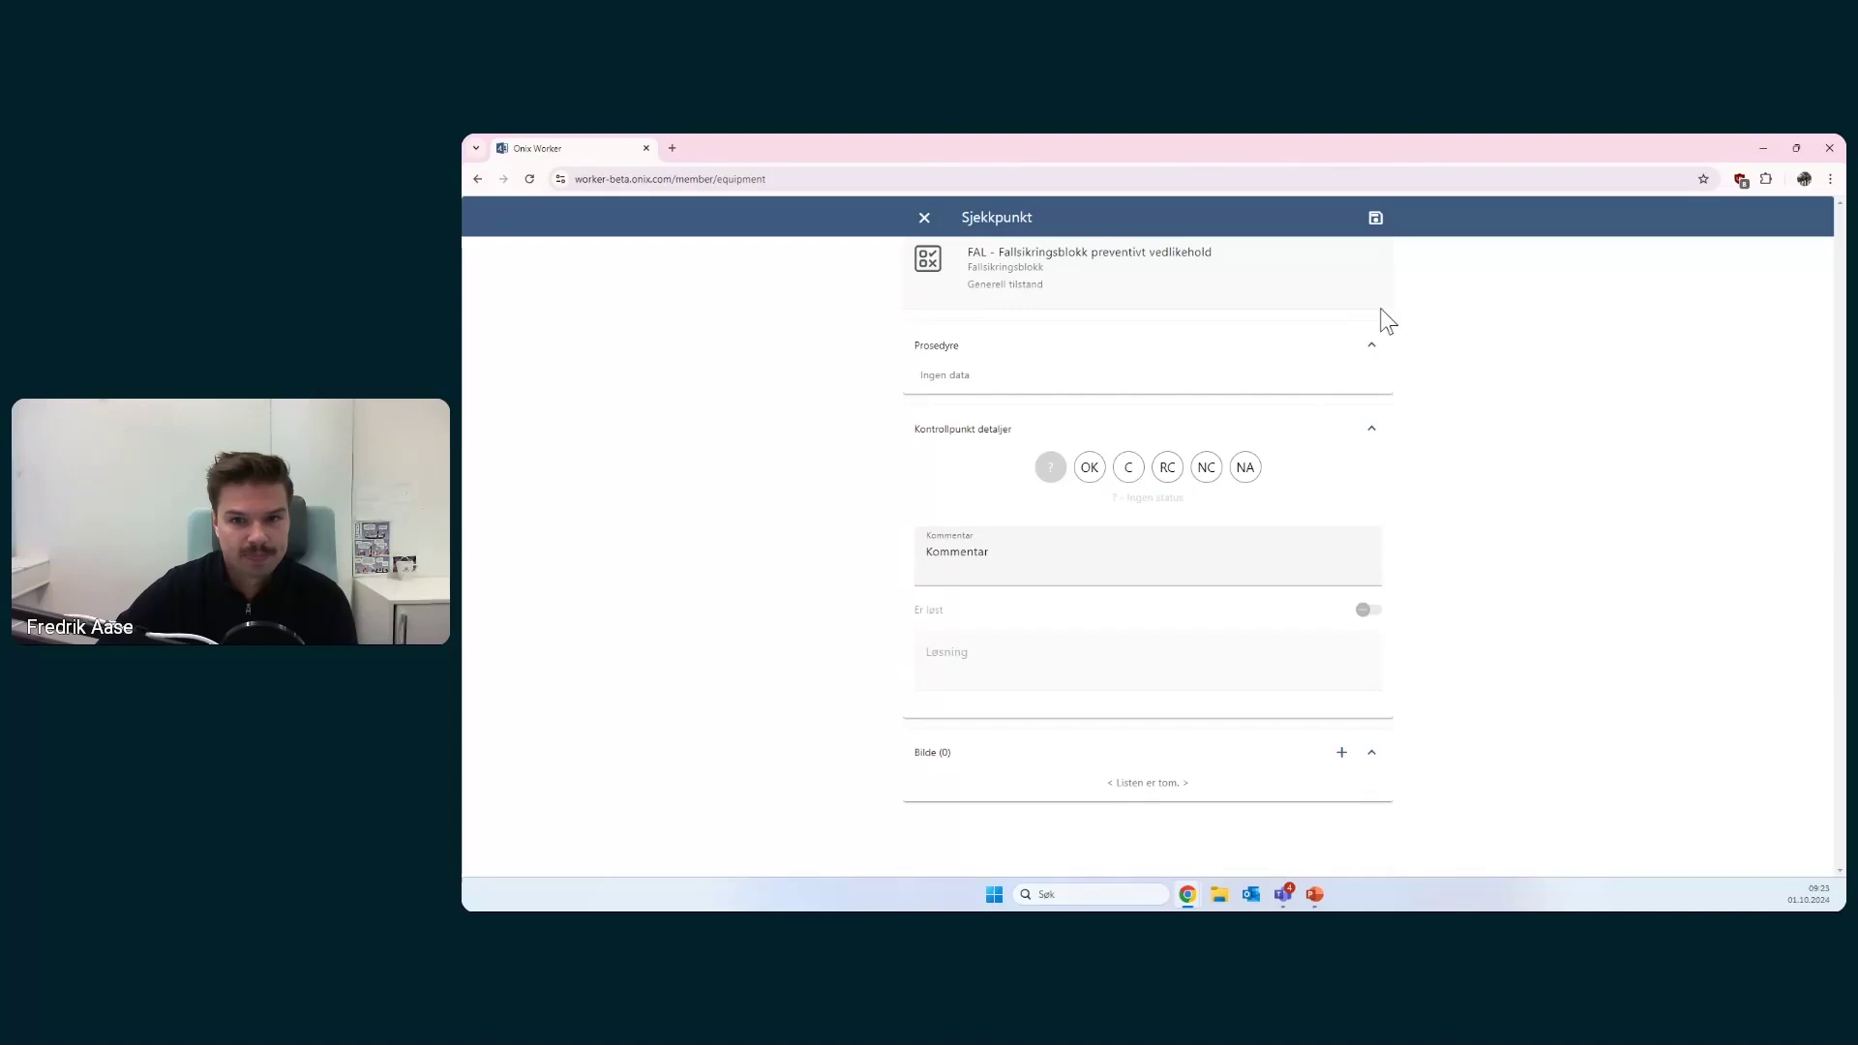
{"action": "left_click", "coordinate": [1375, 218]}
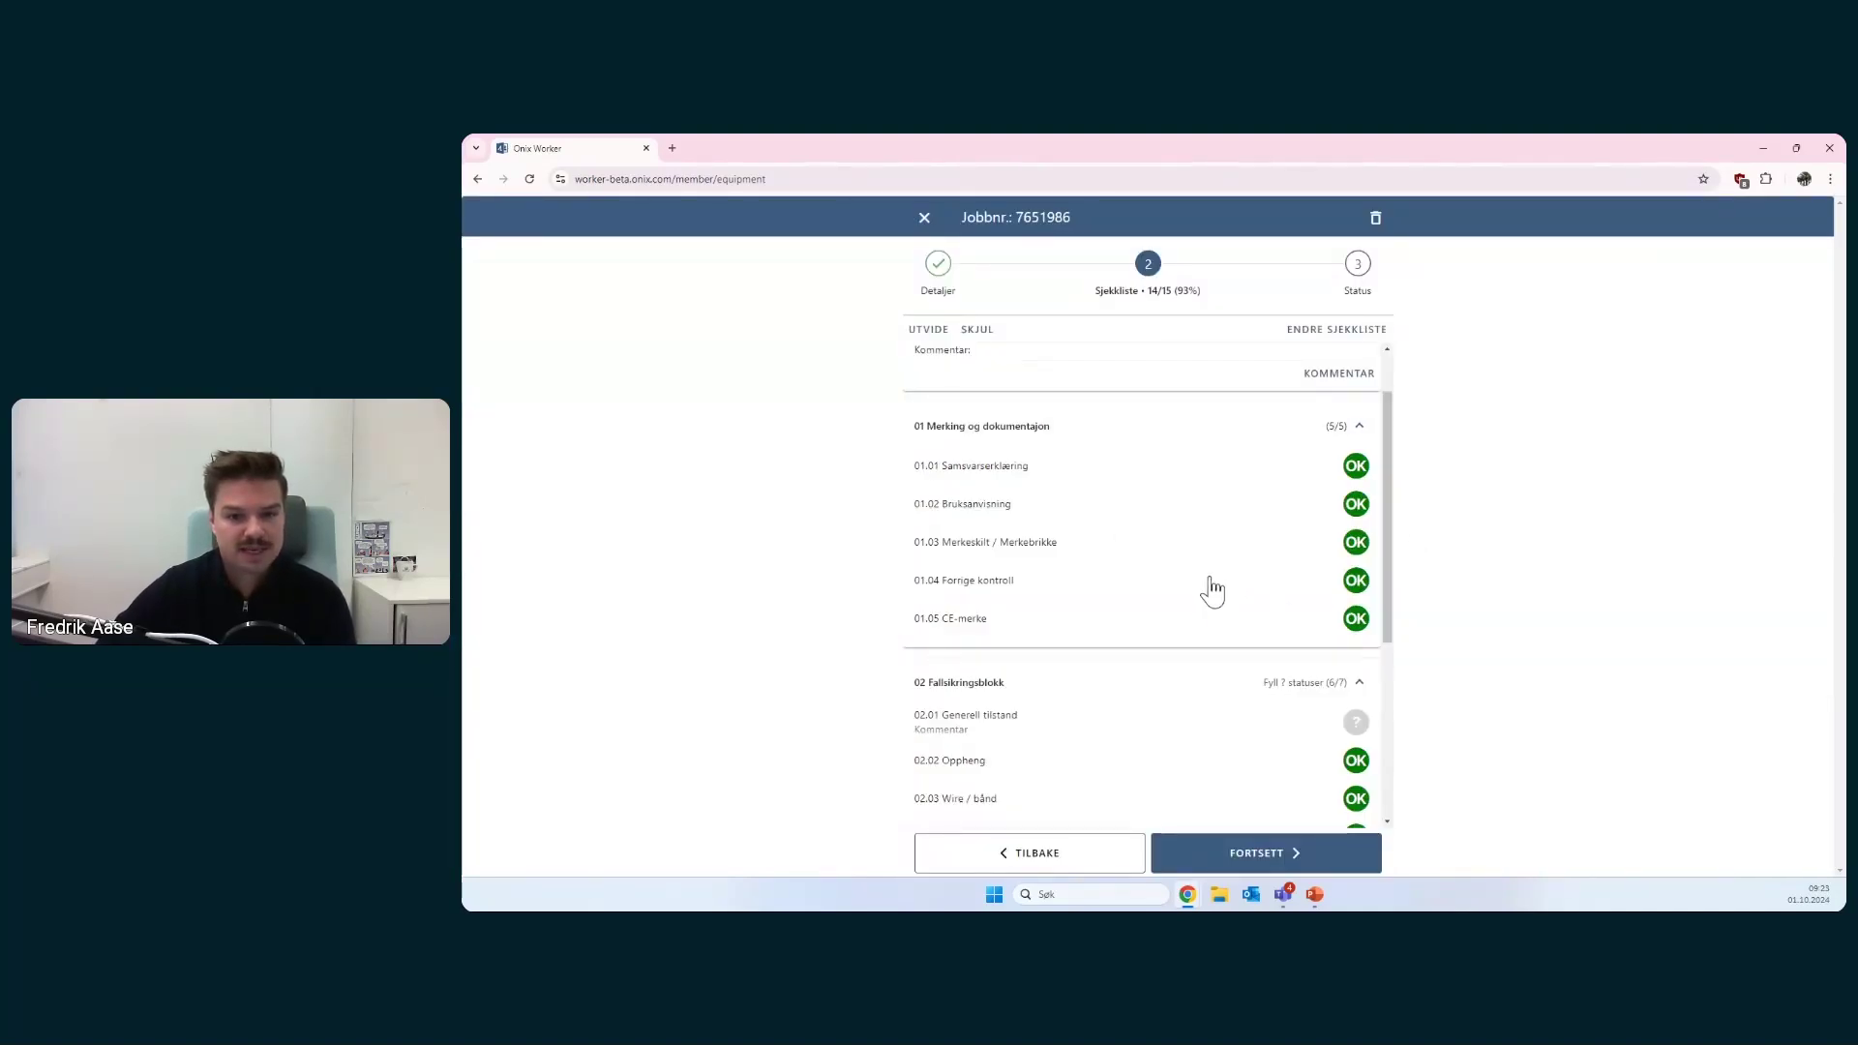
- Continue to the job status, enter the job comment "Kommentar" and try to complete the job
{"action": "left_click", "coordinate": [1248, 860]}
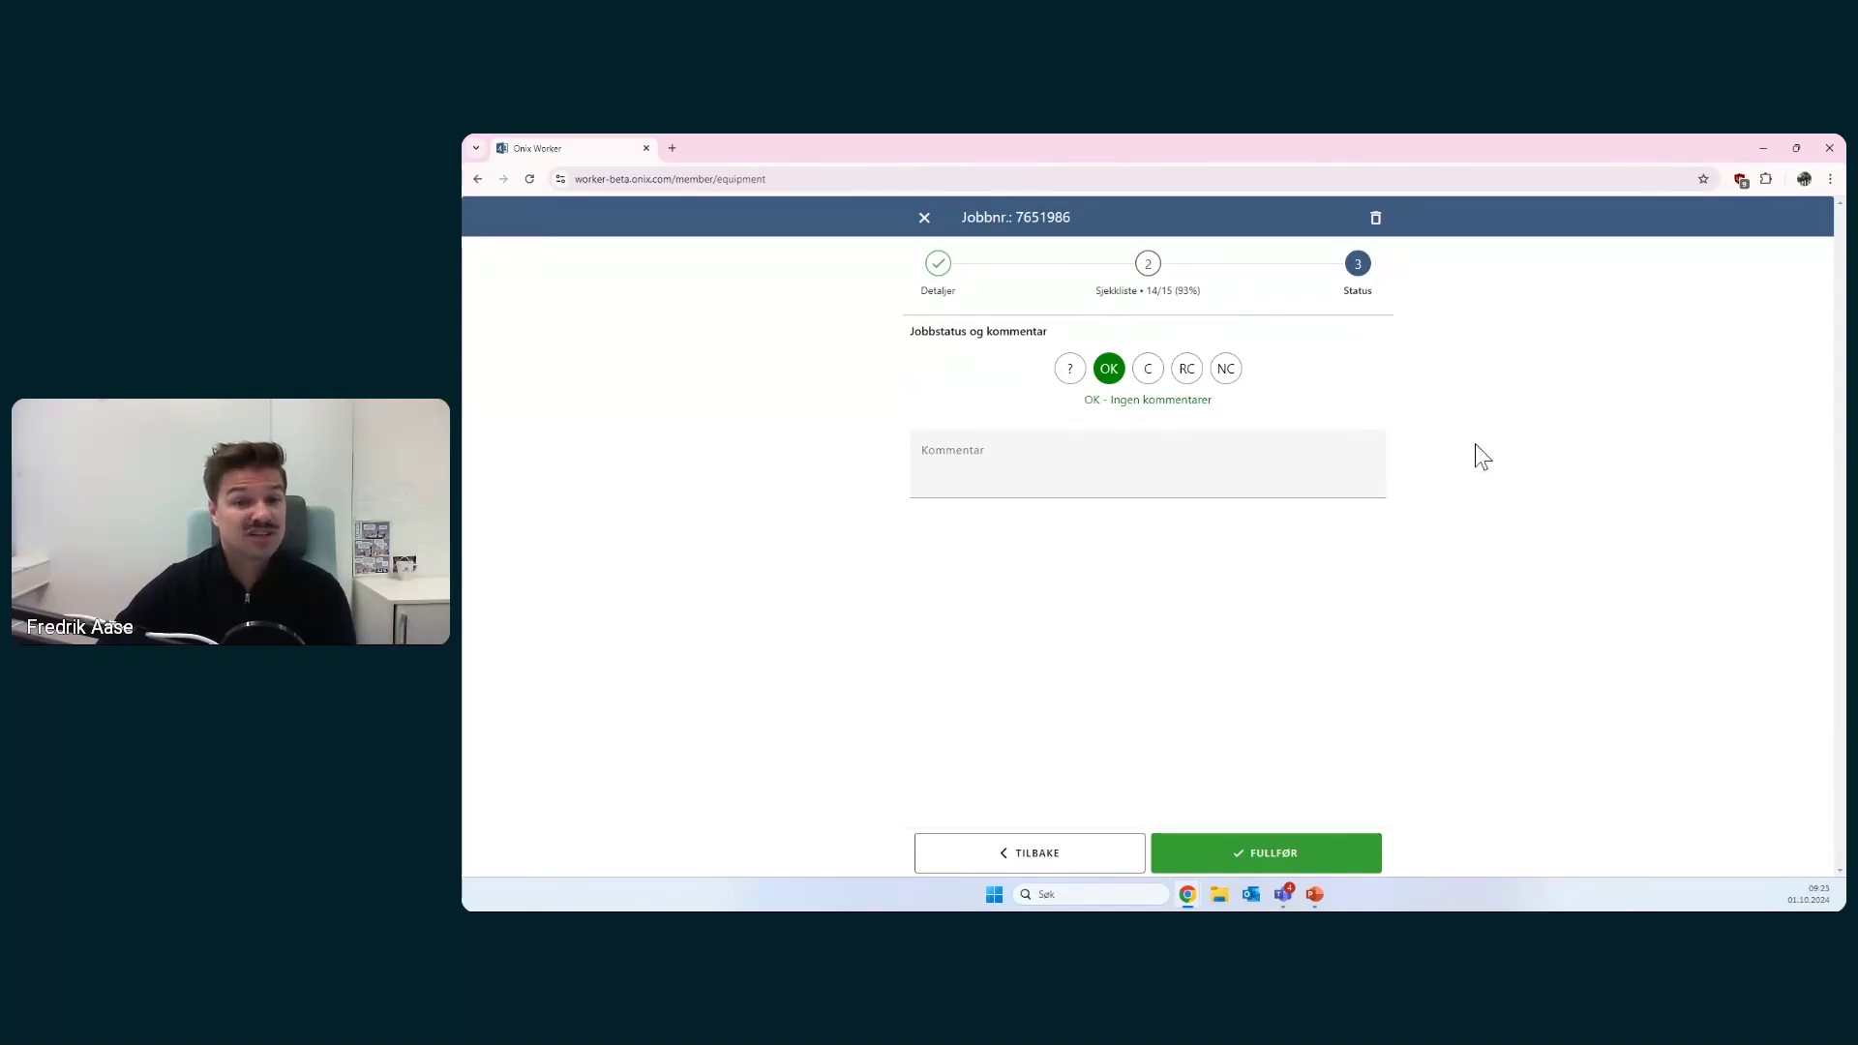
{"action": "left_click", "coordinate": [1073, 454]}
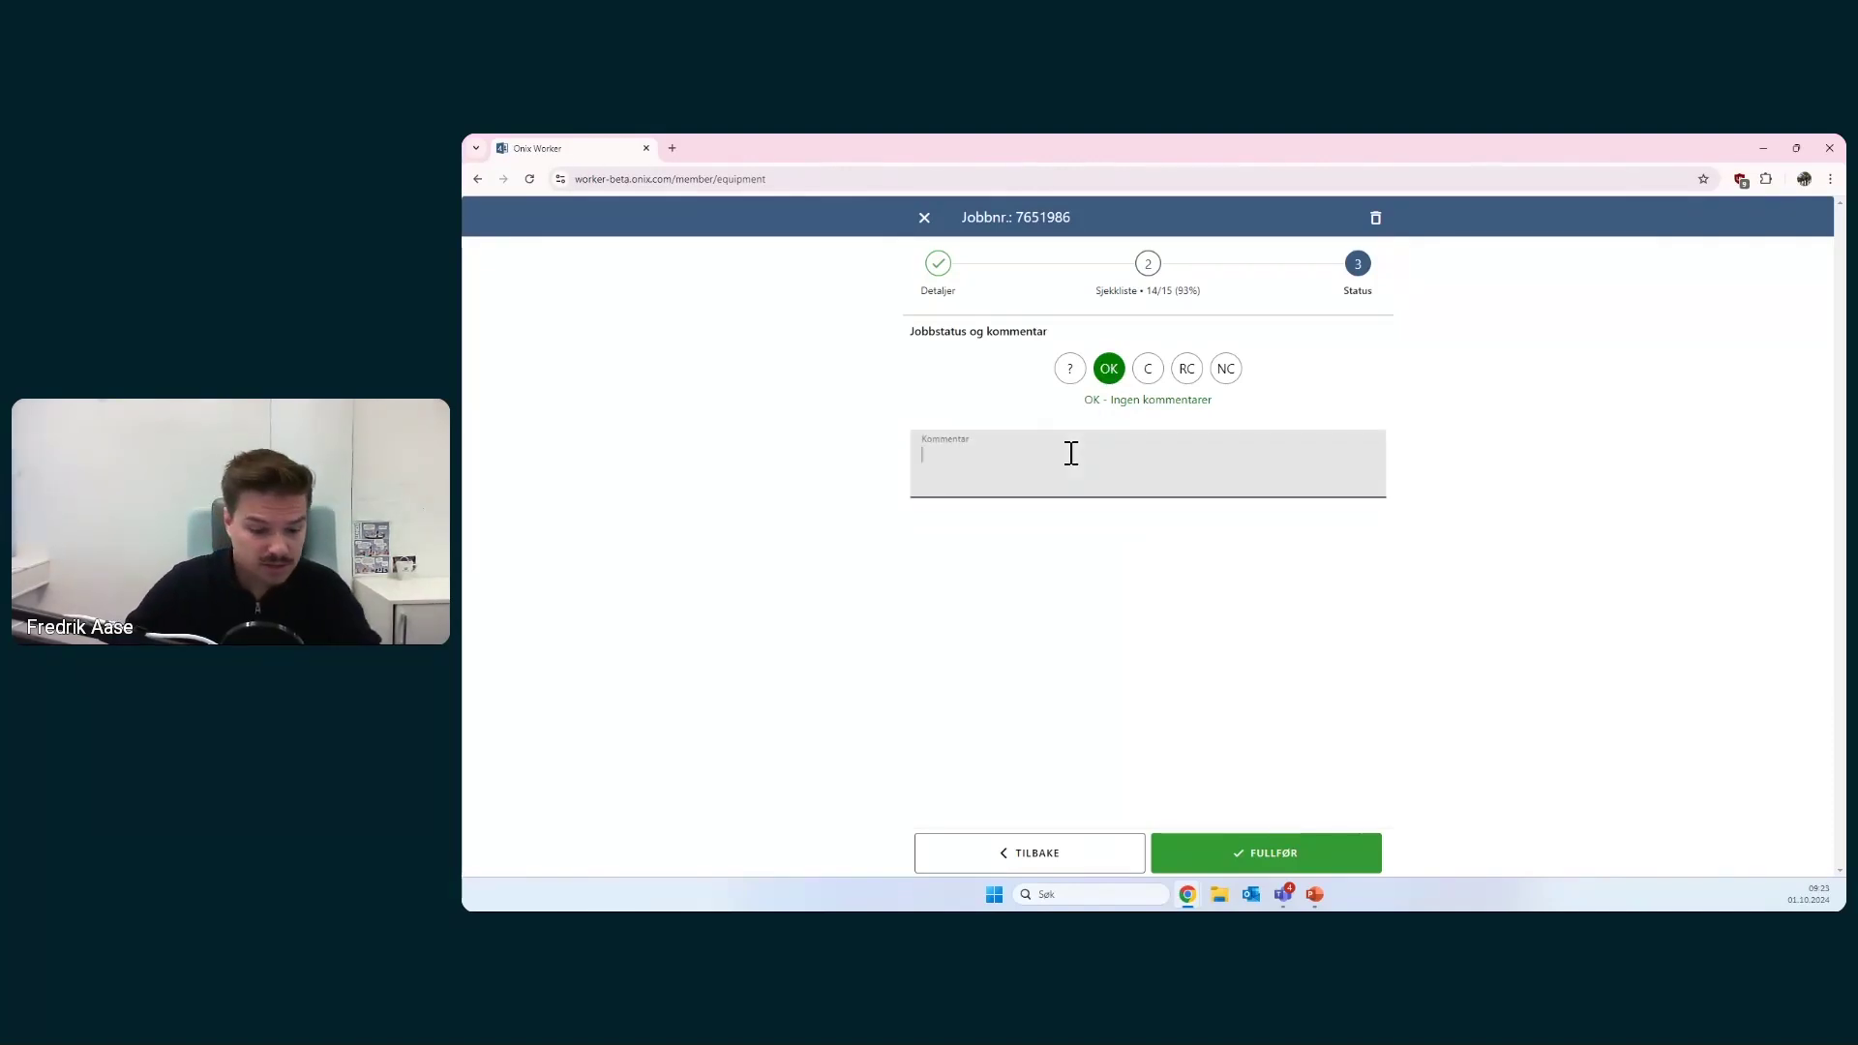
{"action": "type", "text": "Kommentar"}
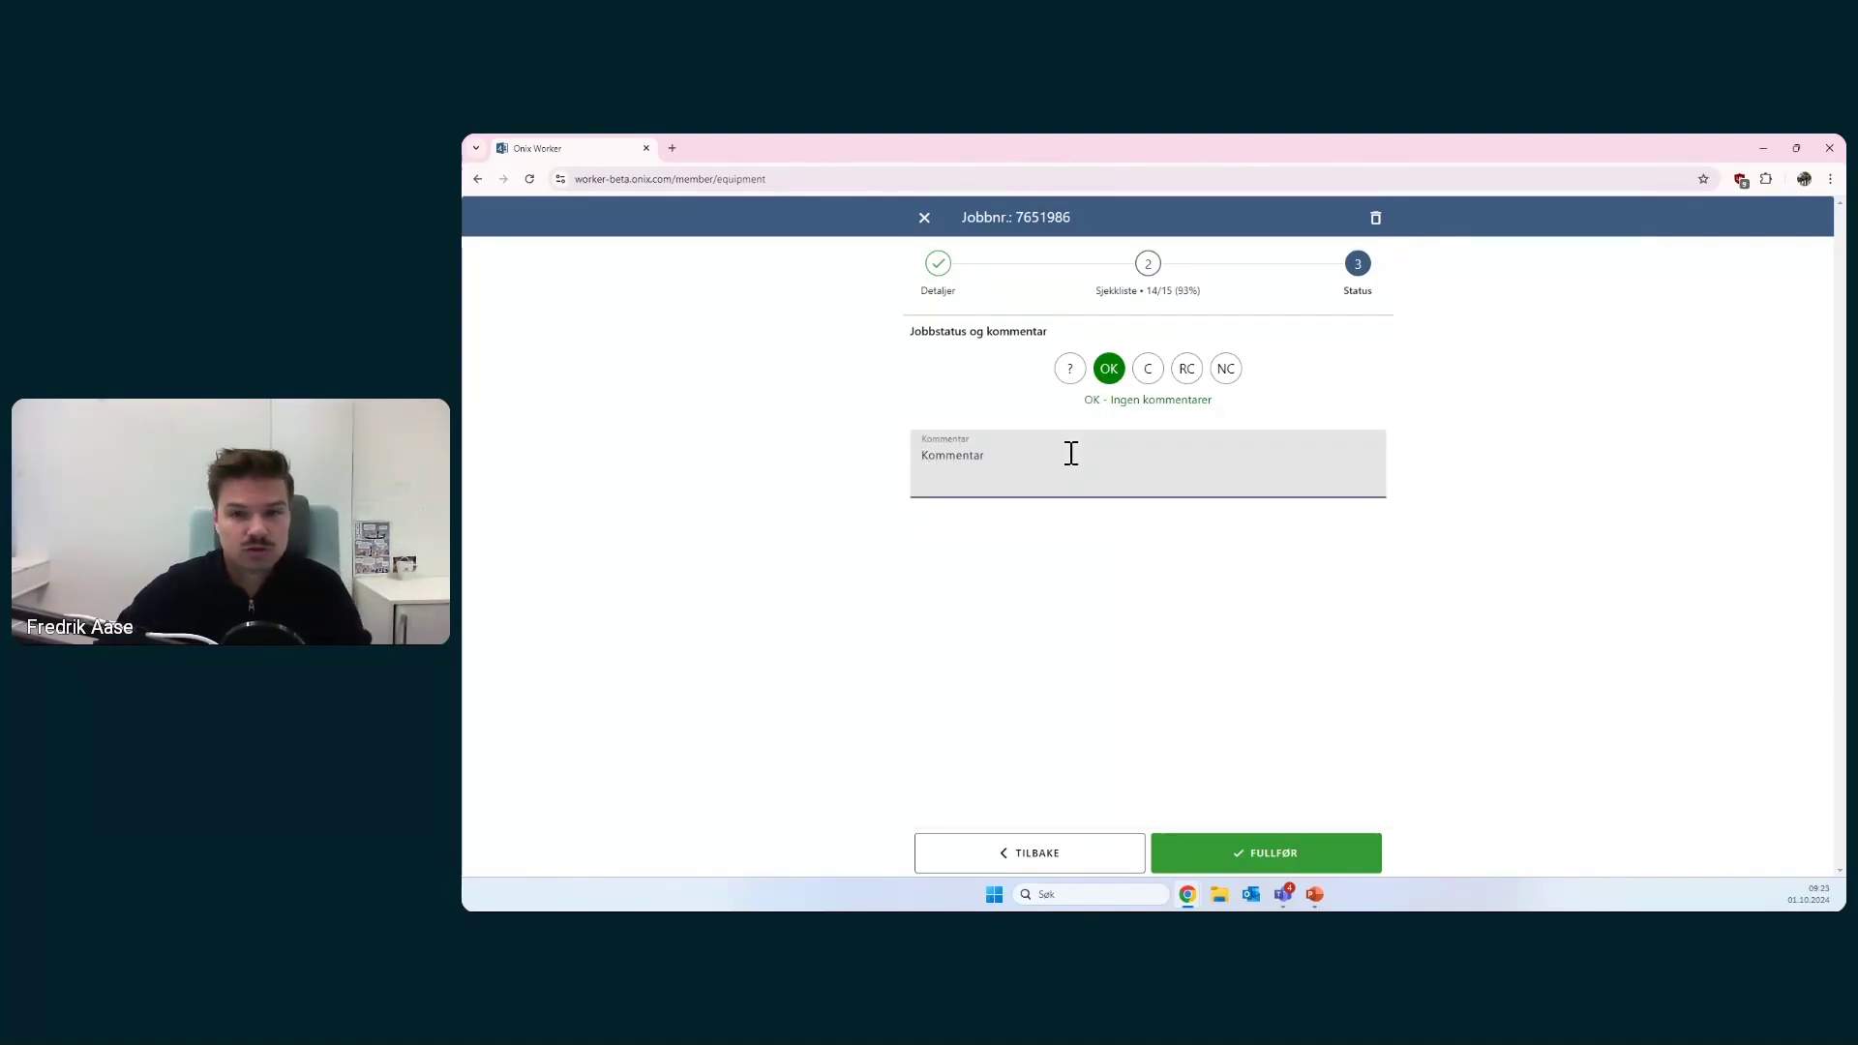
{"action": "left_click", "coordinate": [1282, 850]}
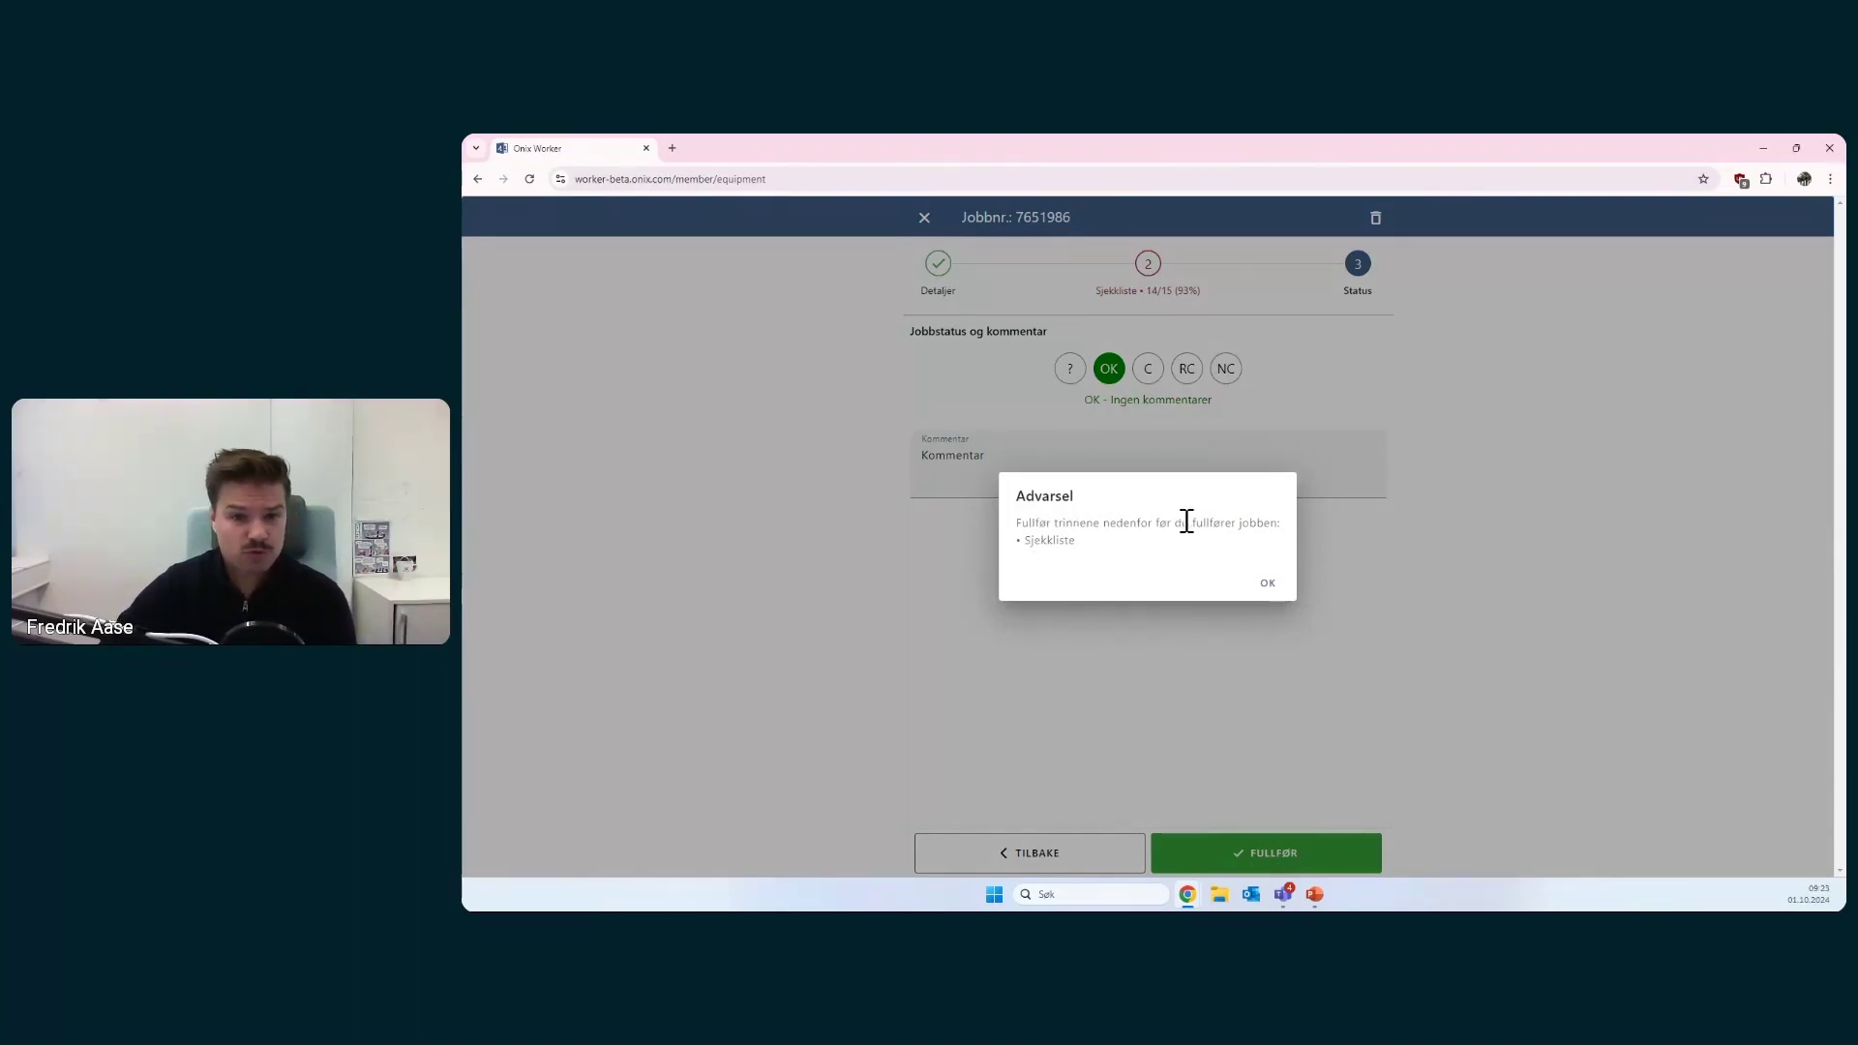
{"action": "left_click", "coordinate": [1265, 584]}
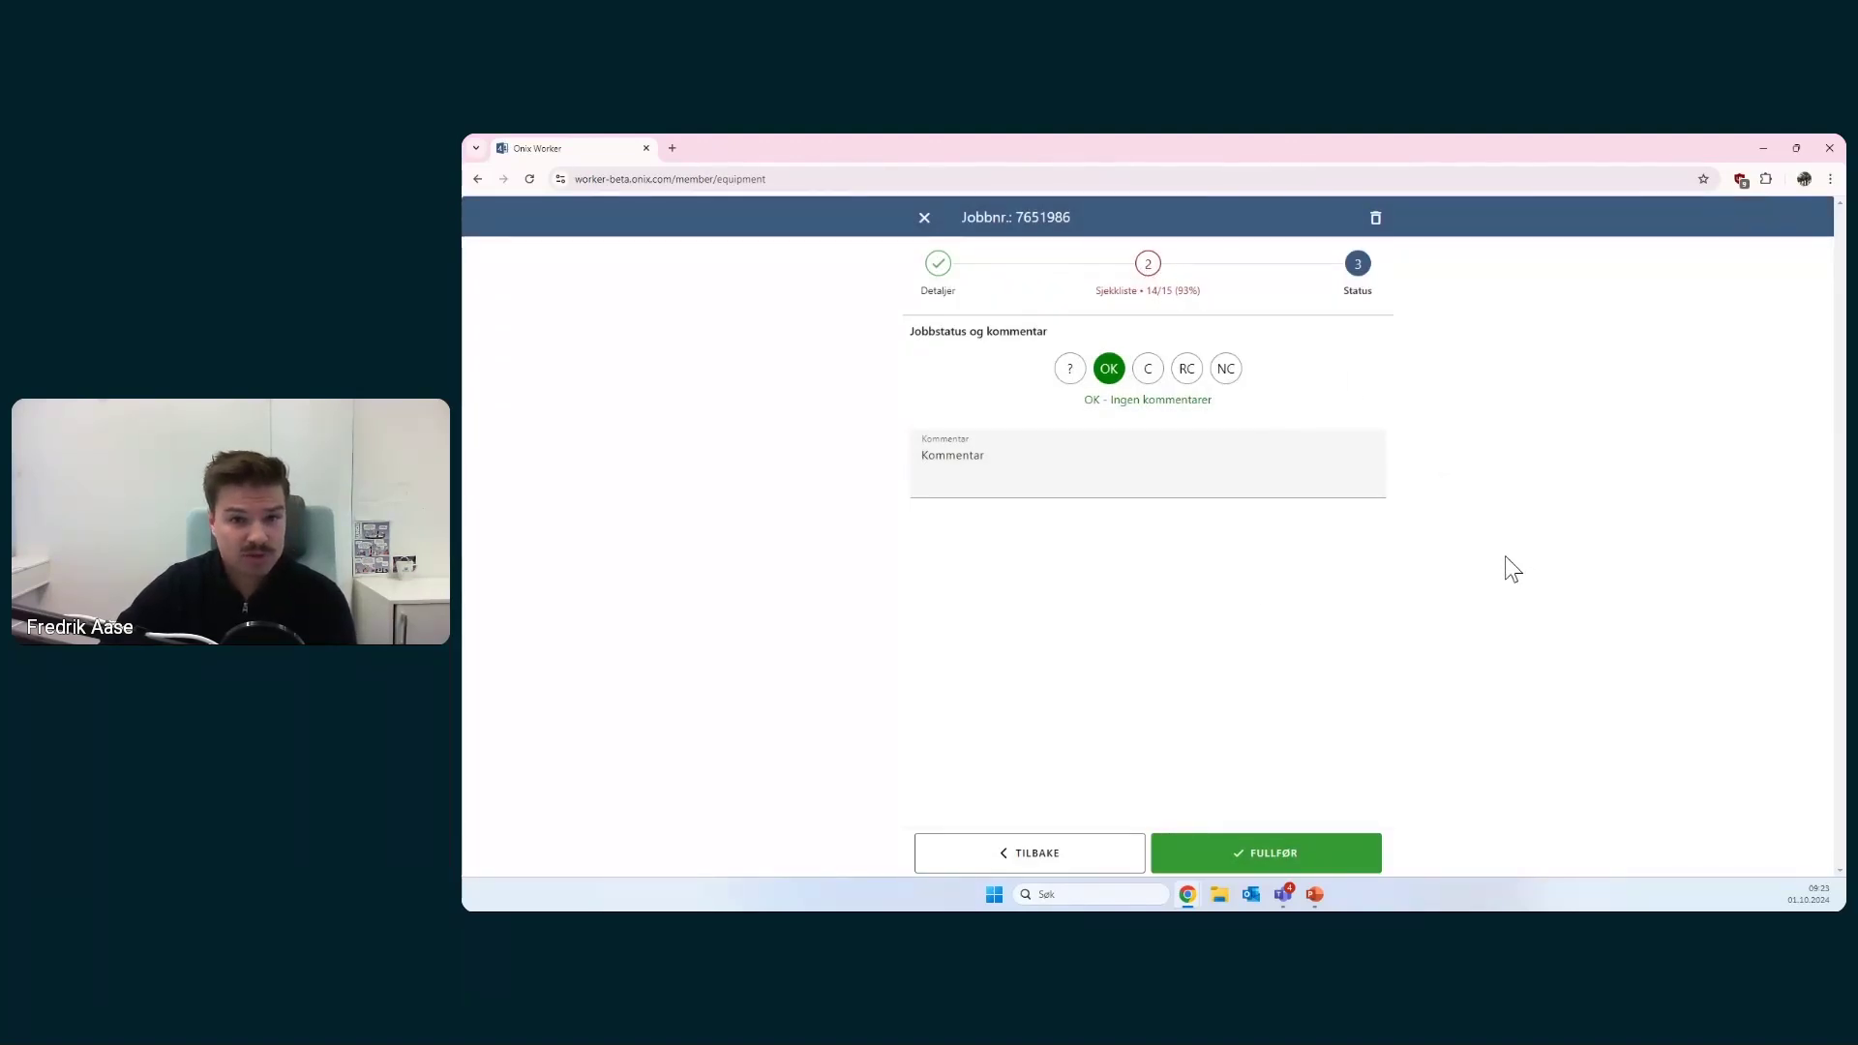
- Return to the checklist, set checkpoint 02.01 Generell tilstand to OK, and complete the job
{"action": "left_click", "coordinate": [1148, 273]}
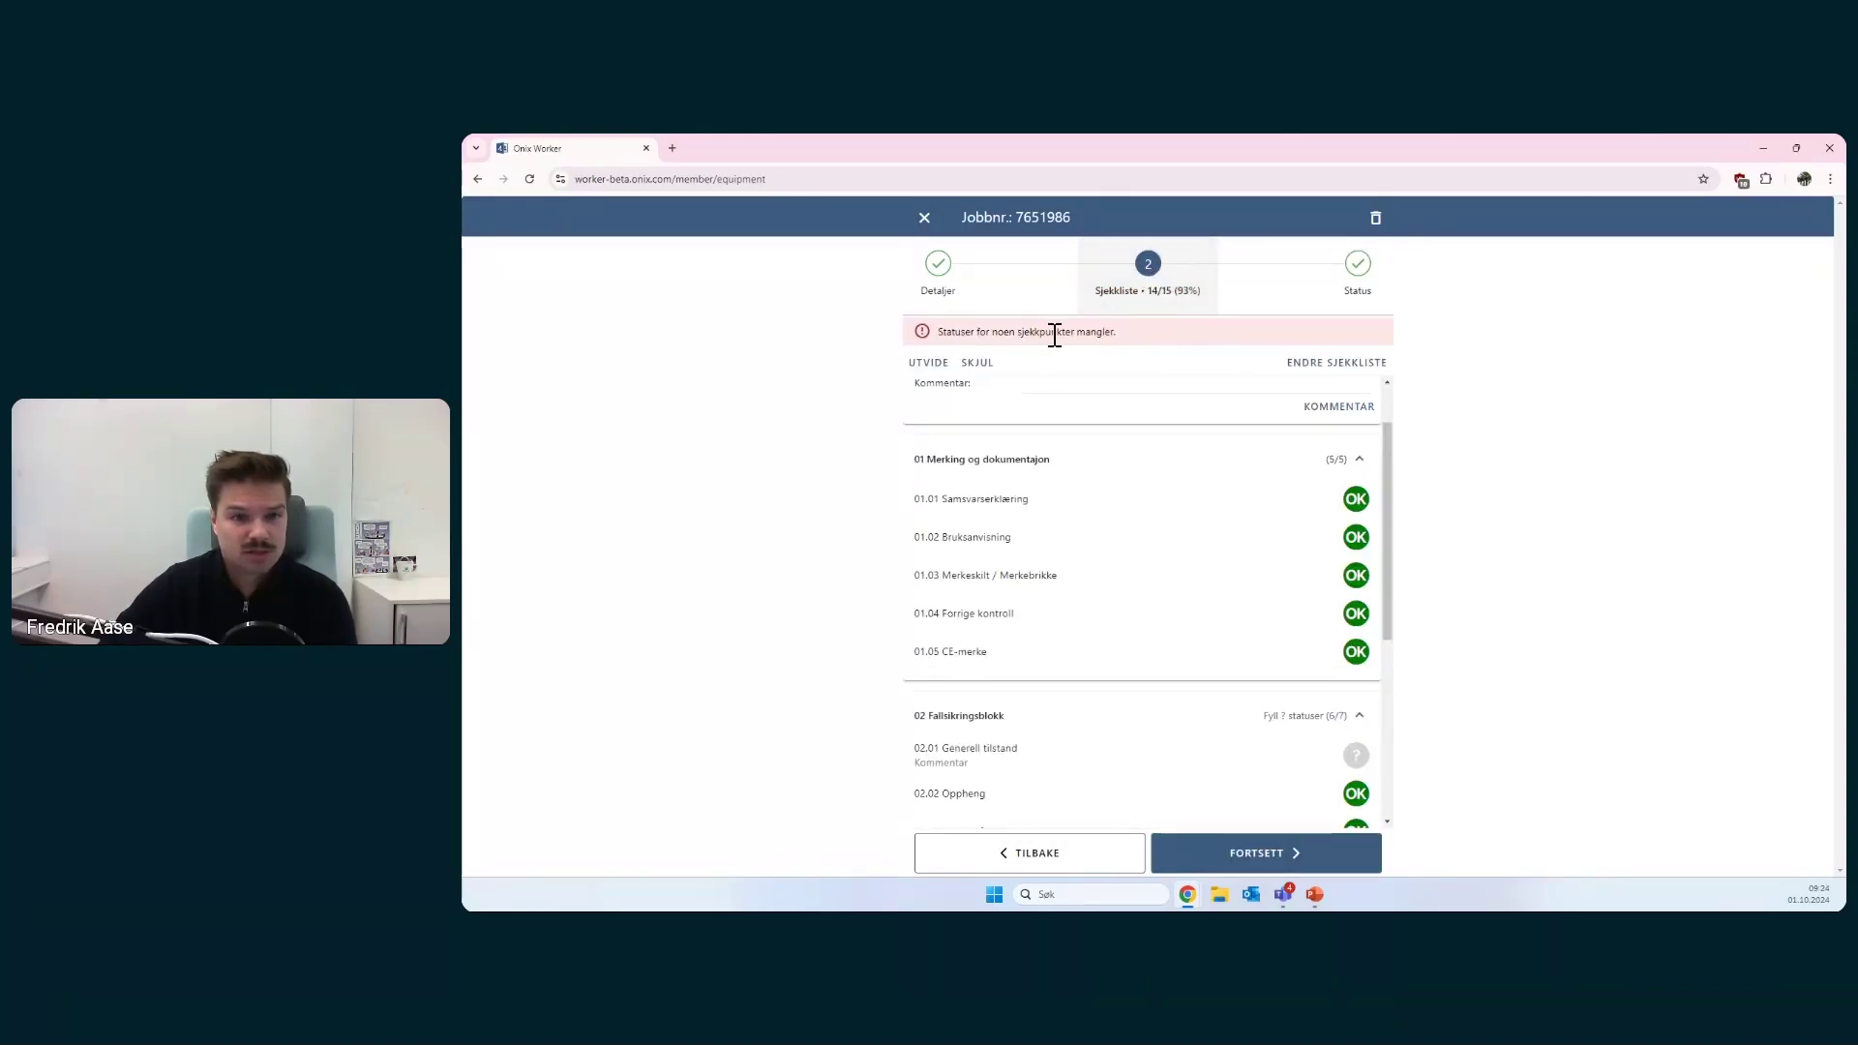
{"action": "left_click", "coordinate": [1356, 756]}
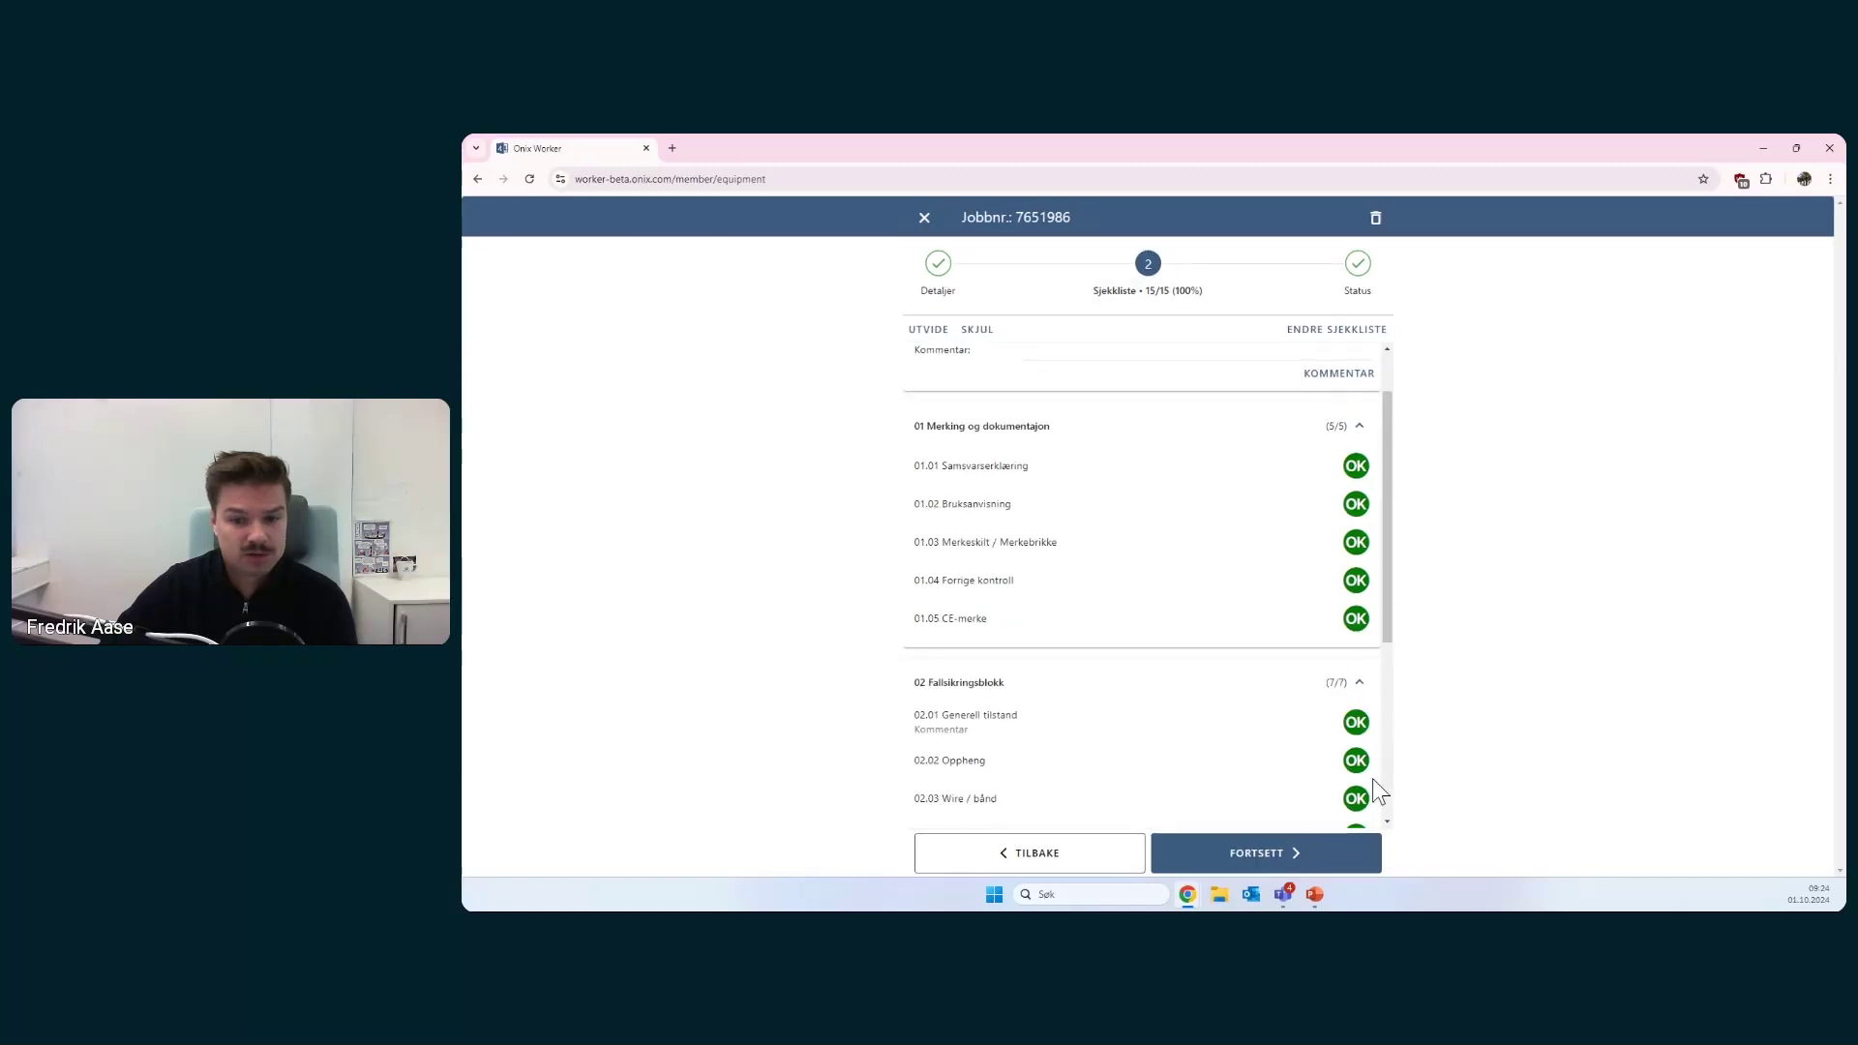
{"action": "left_click", "coordinate": [1263, 857]}
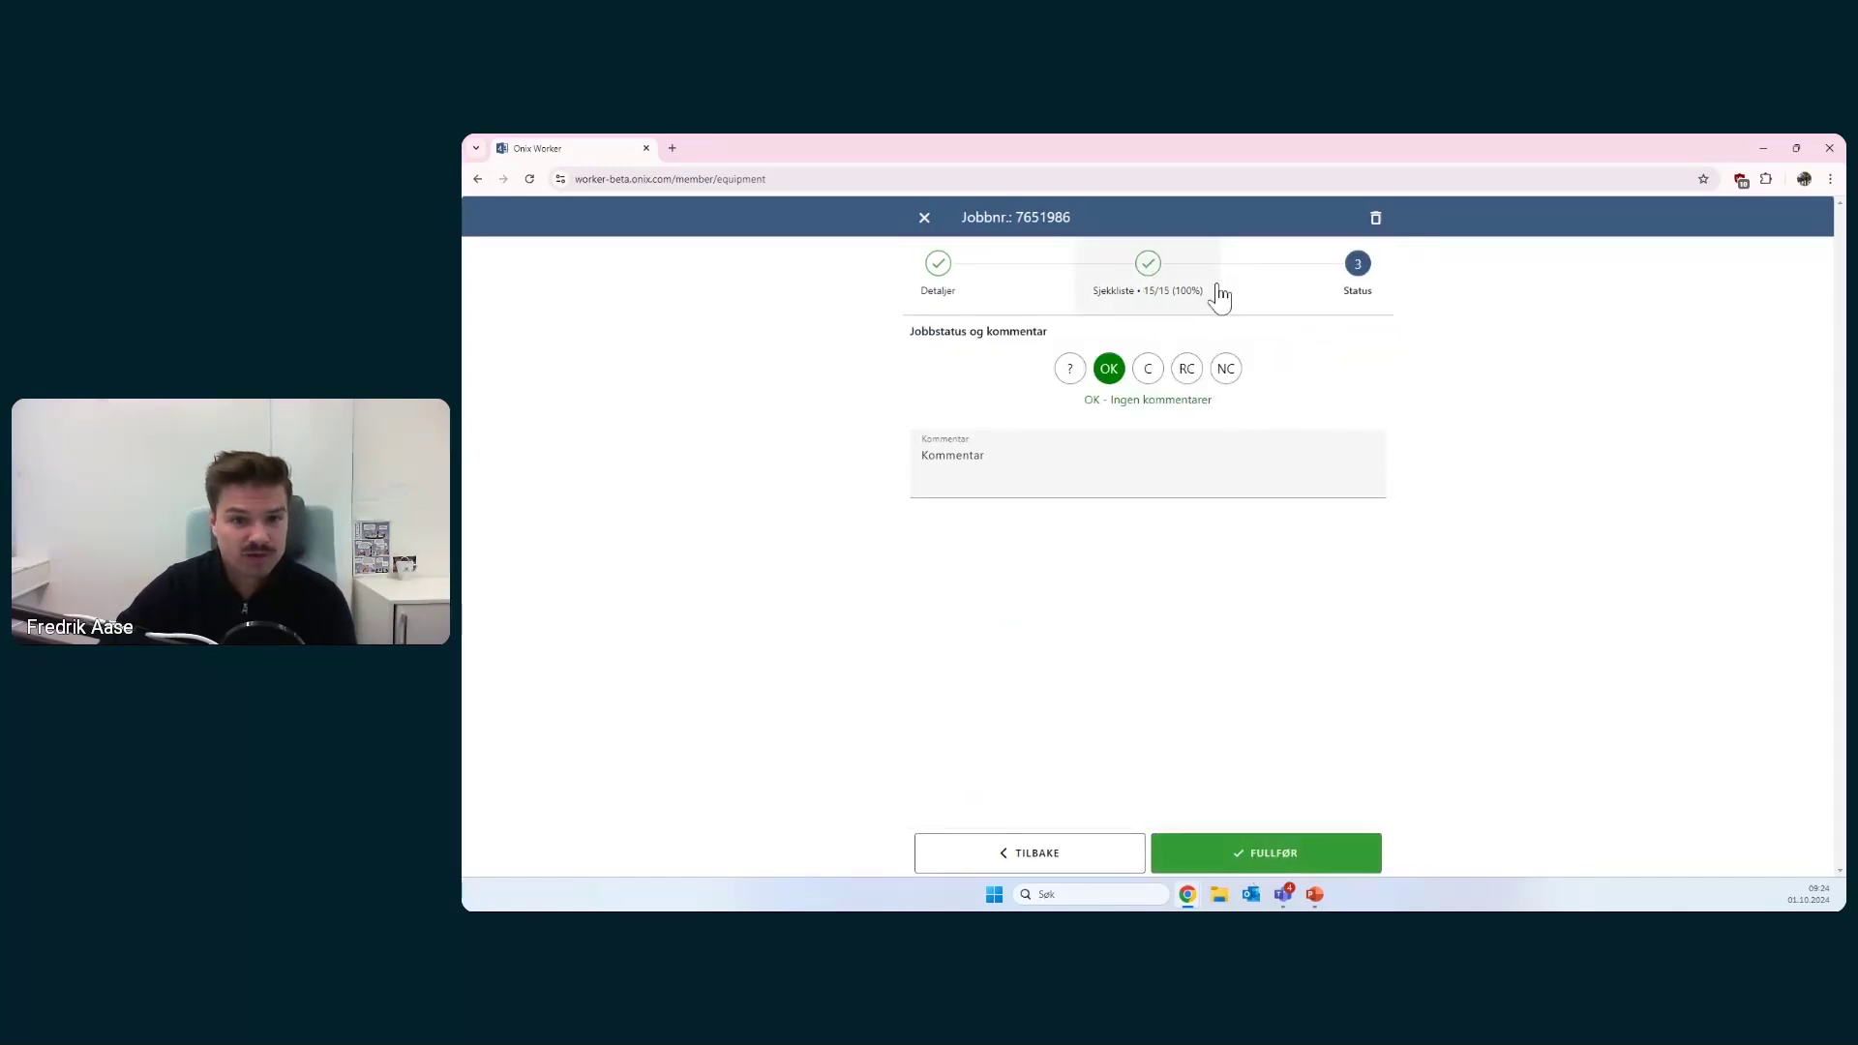
{"action": "left_click", "coordinate": [1260, 855]}
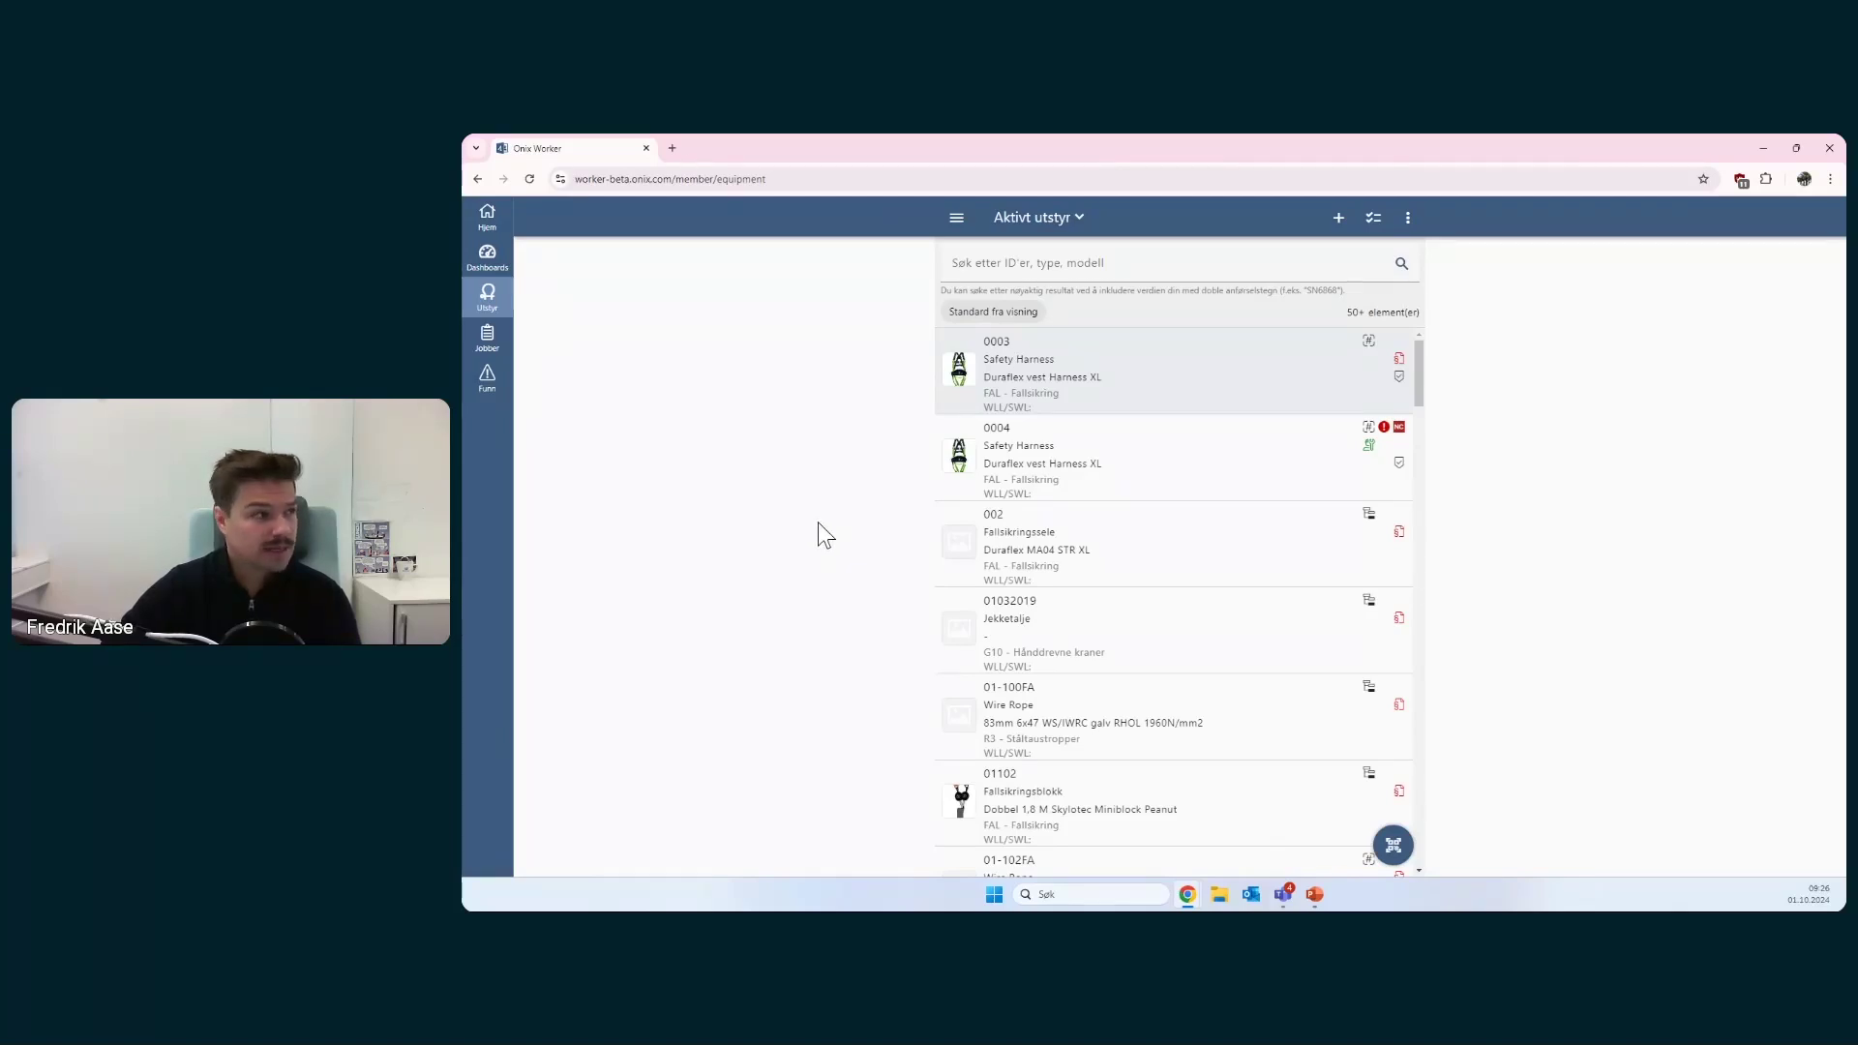
- Close Onix Worker, switch to Onix Work and open the Formularer settings
{"action": "left_click", "coordinate": [646, 149]}
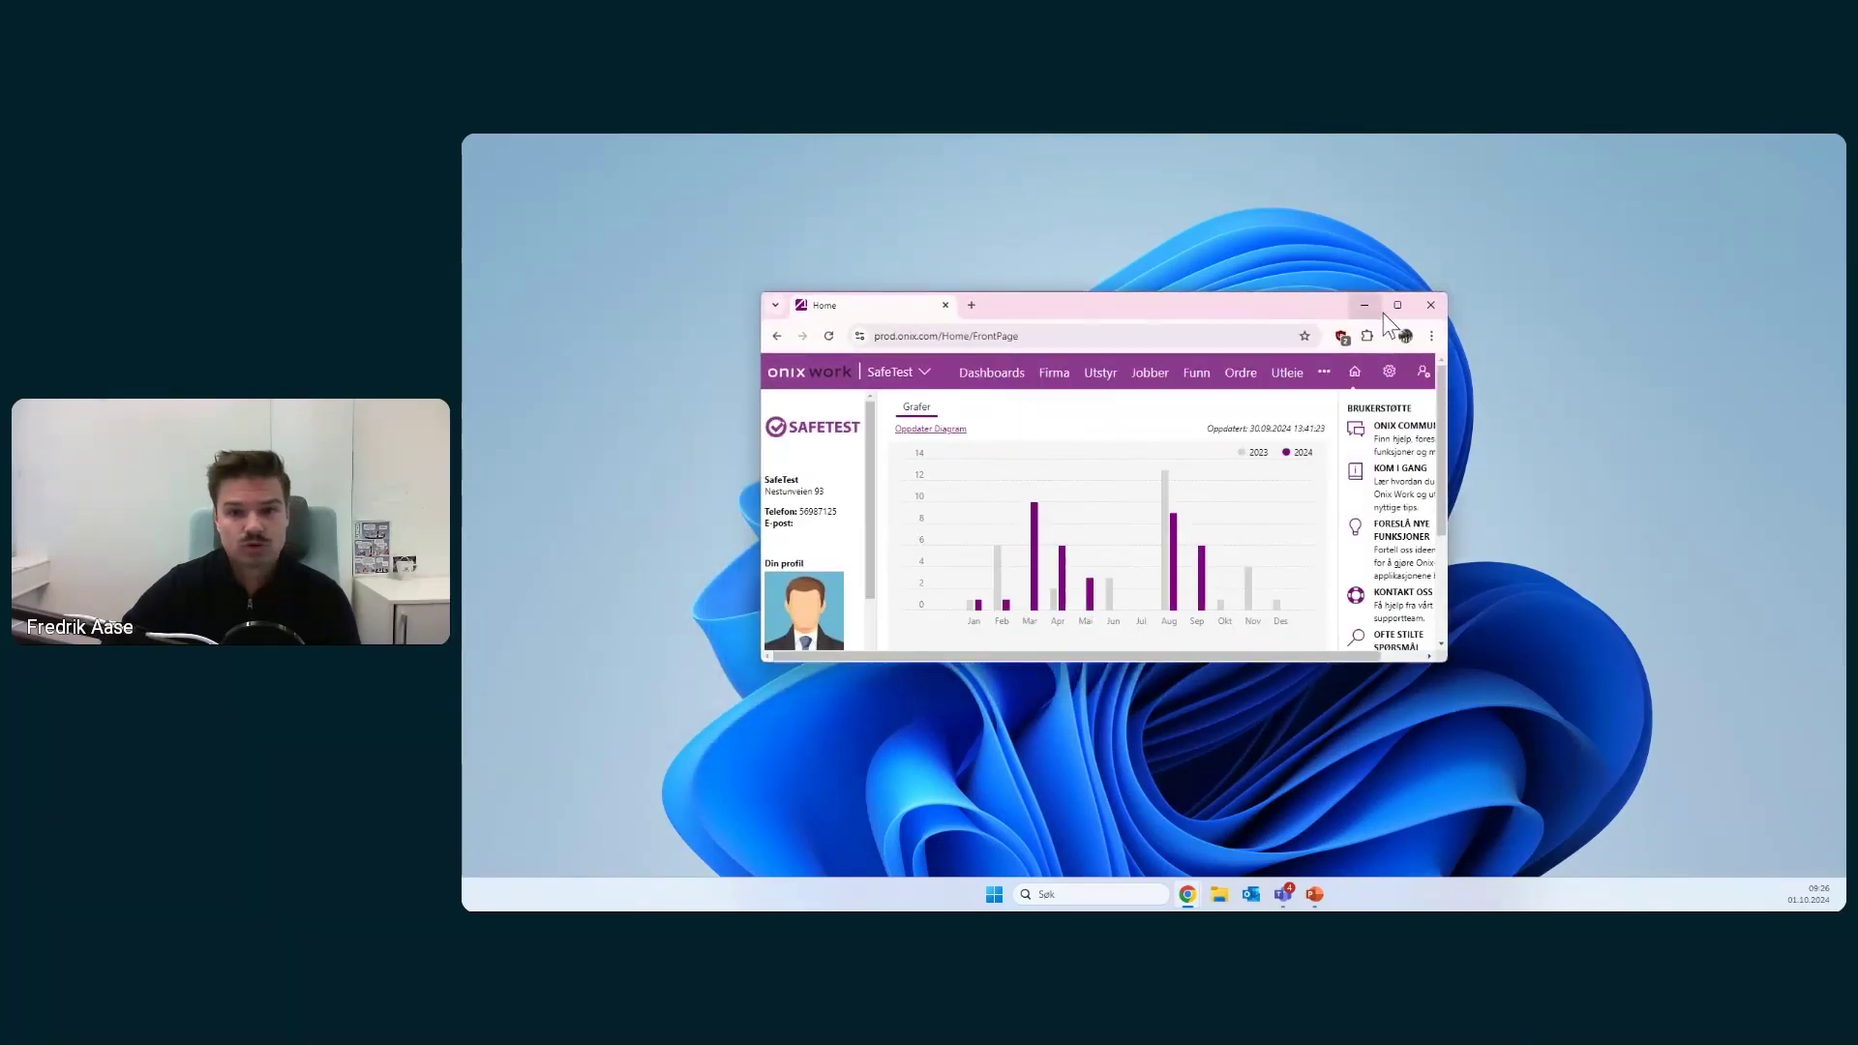
{"action": "double_click", "coordinate": [1384, 312]}
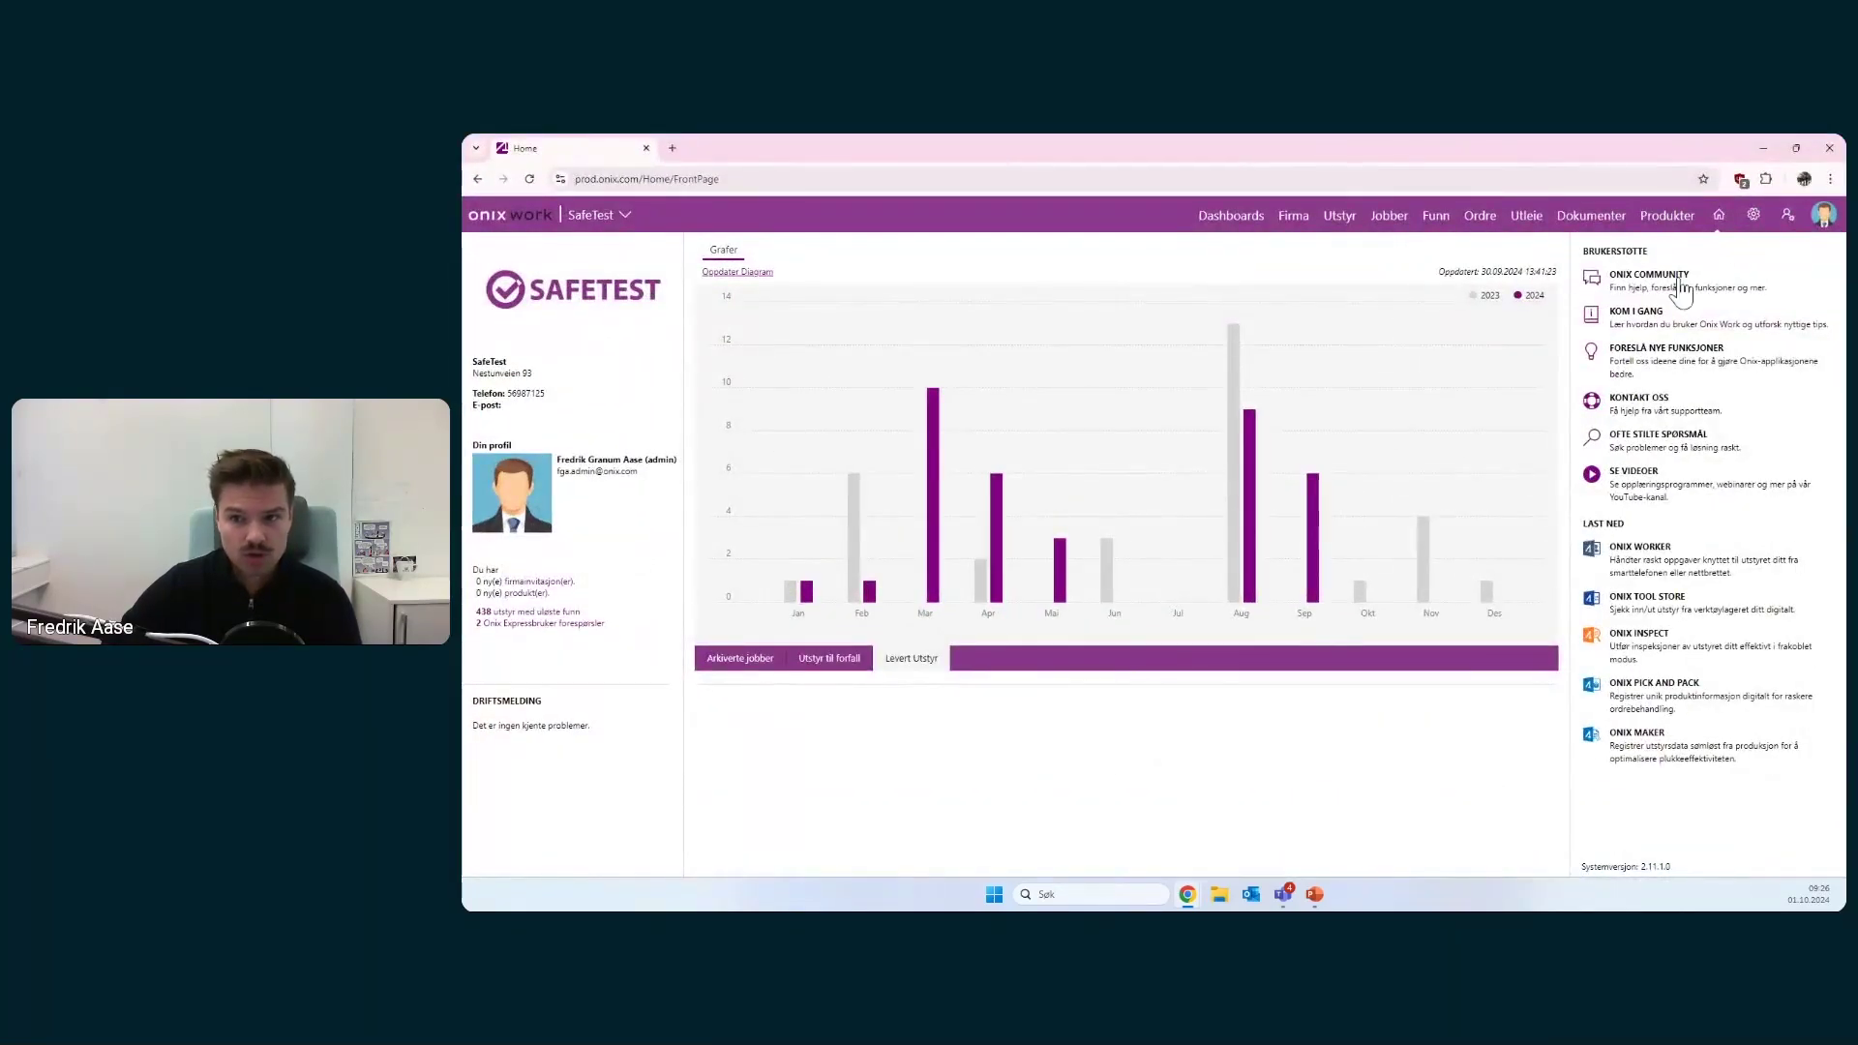
{"action": "left_click", "coordinate": [1755, 219]}
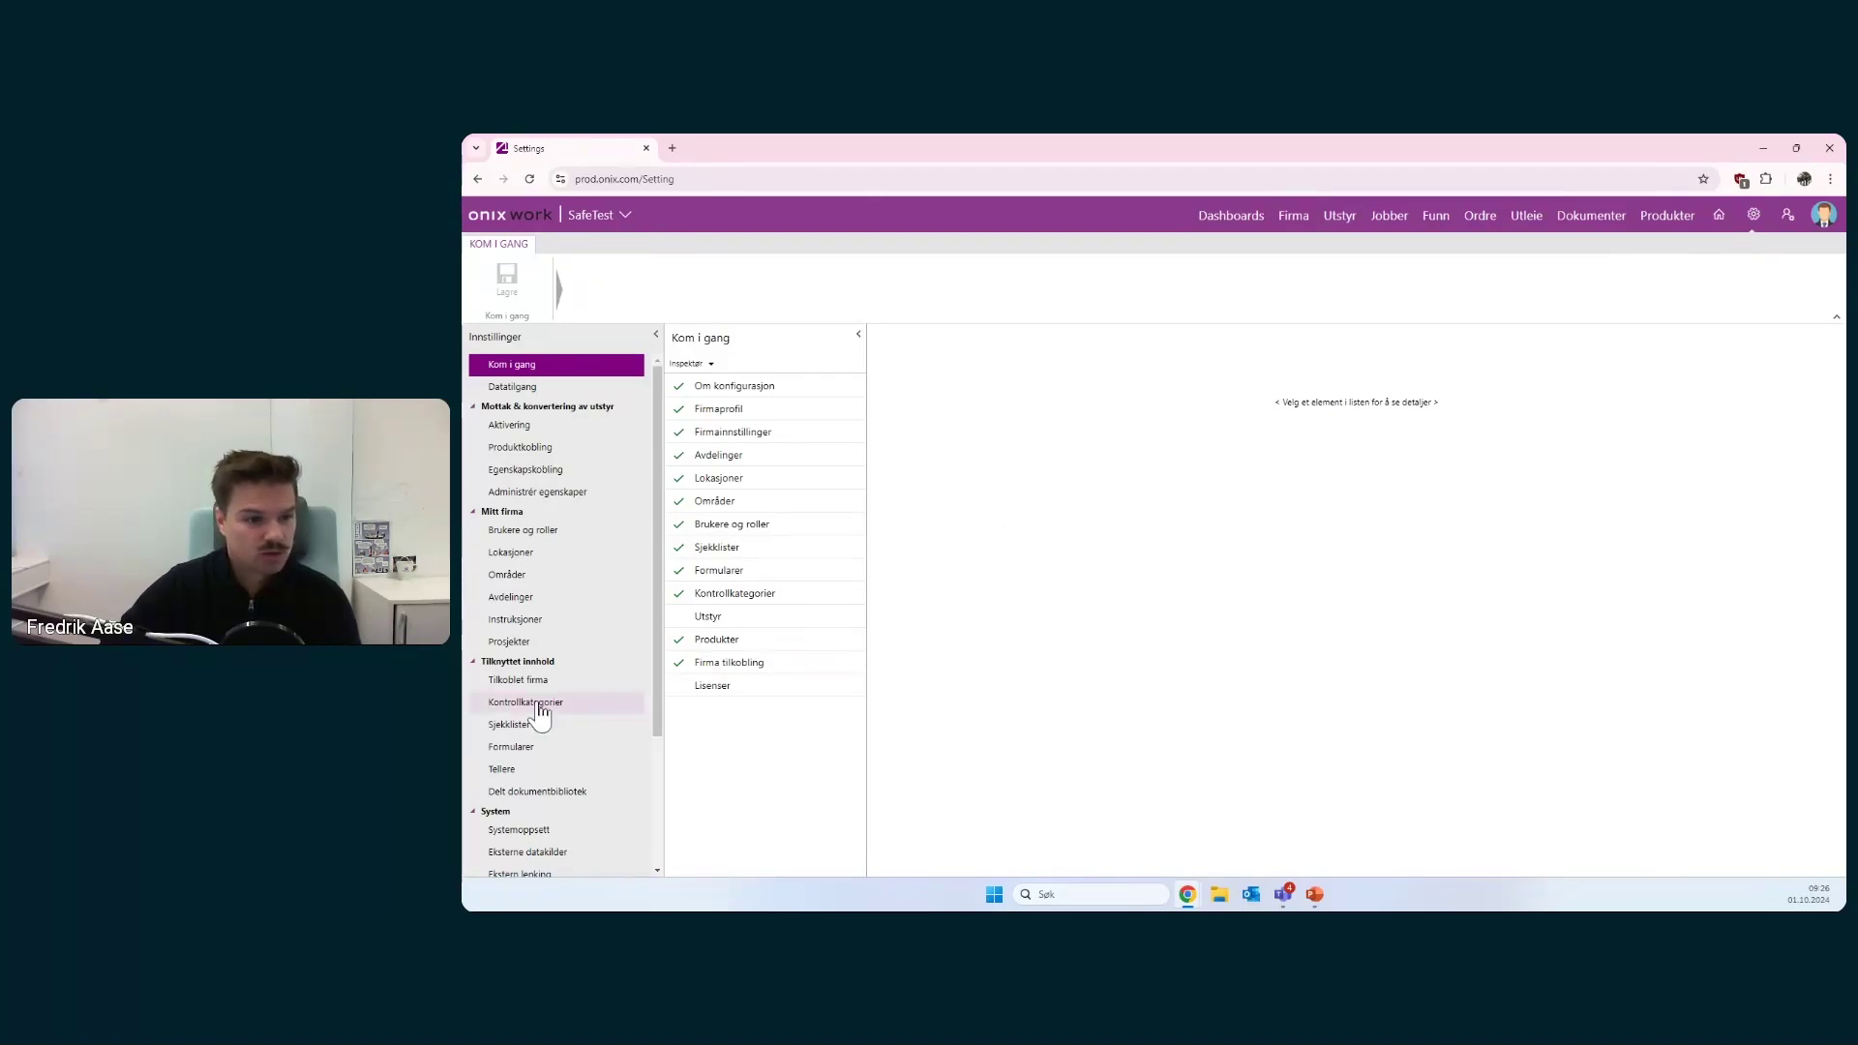
{"action": "scroll", "coordinate": [522, 702], "scroll_direction": "down", "scroll_amount": 1}
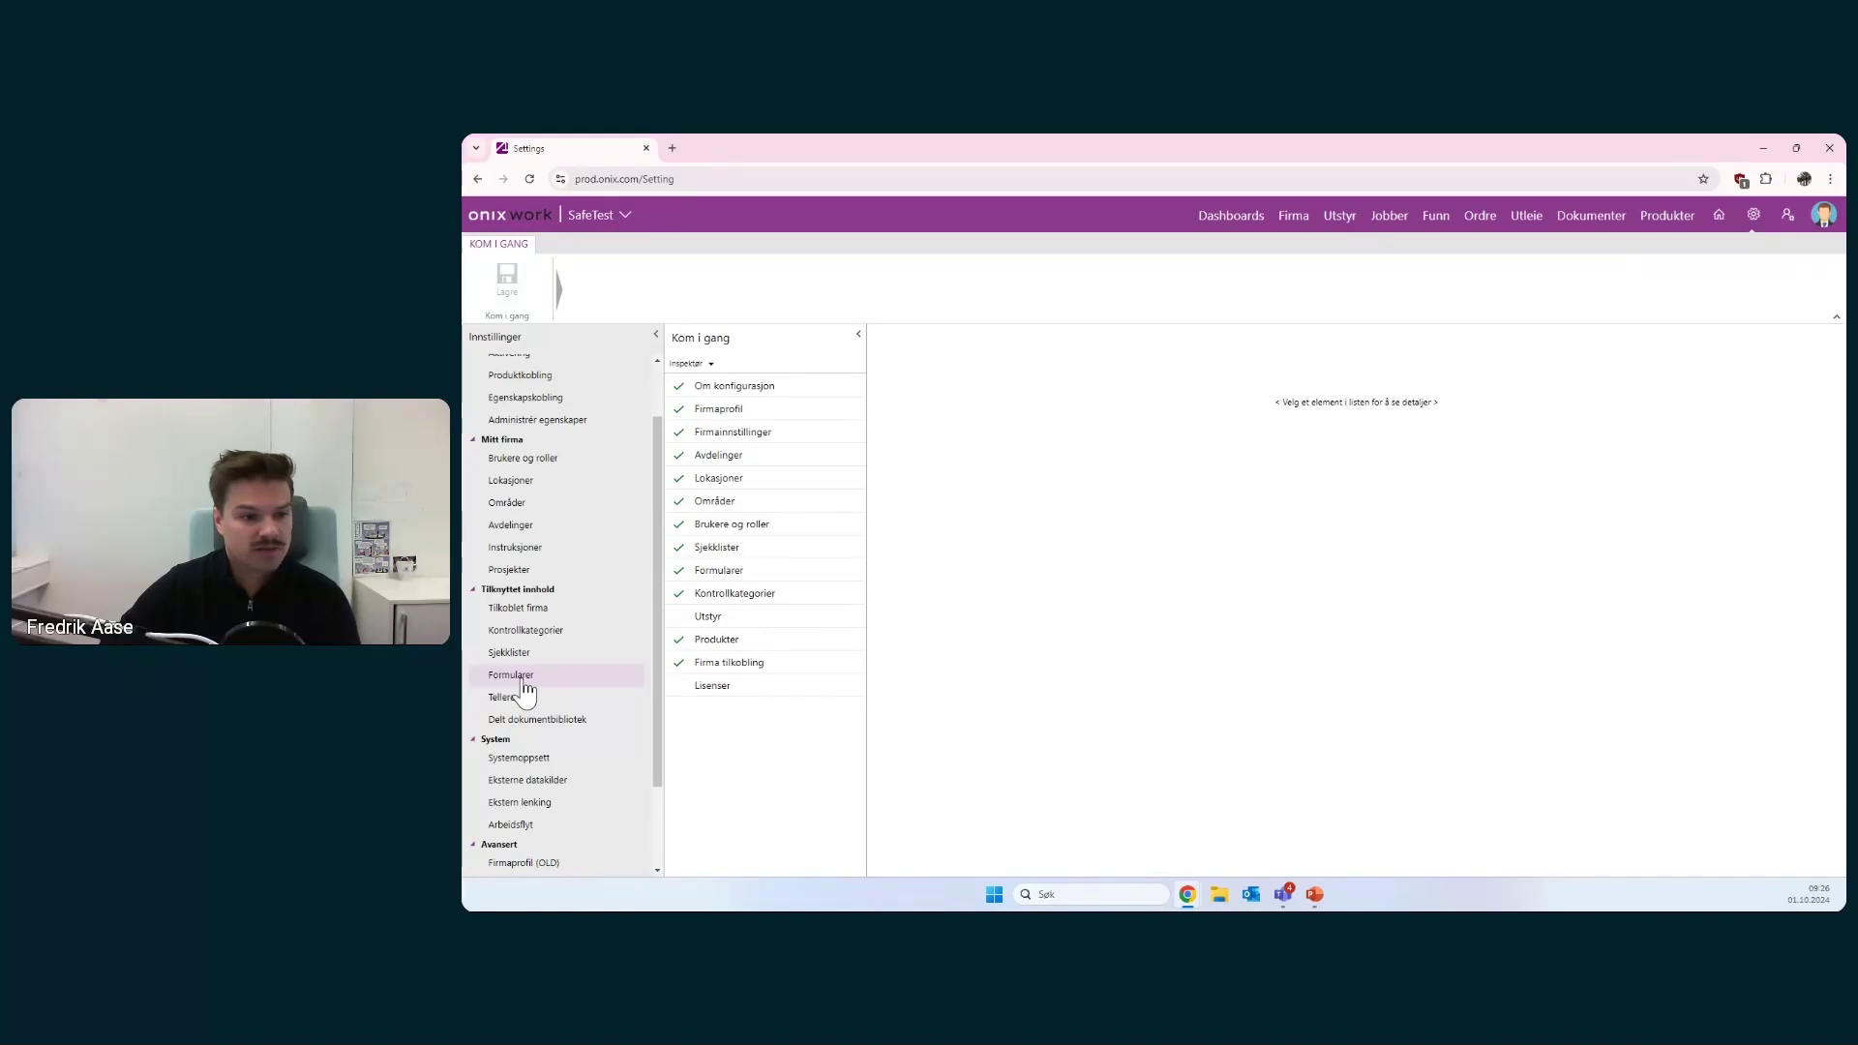
{"action": "left_click", "coordinate": [523, 682]}
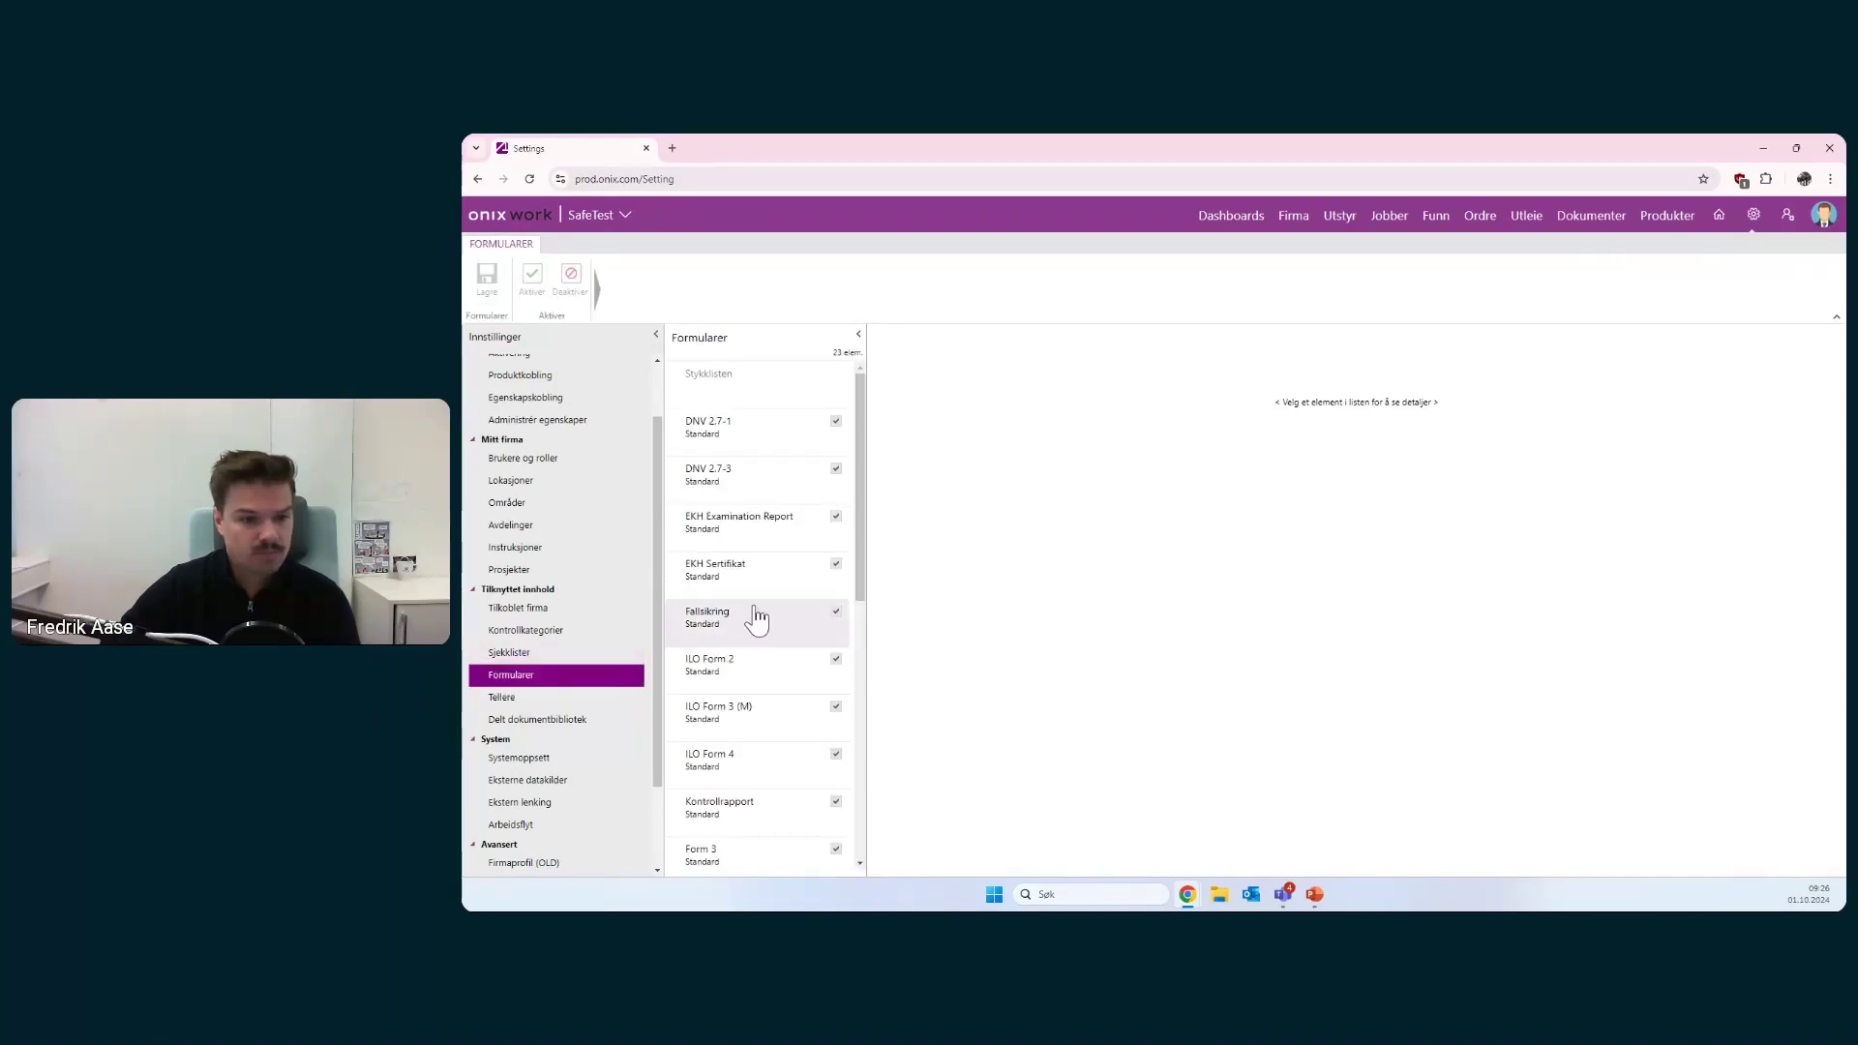
- Find the inactive NDT-rapport in the forms list and set it to Aktiv
{"action": "scroll", "coordinate": [771, 606], "scroll_direction": "down", "scroll_amount": 5}
{"action": "scroll", "coordinate": [771, 605], "scroll_direction": "down", "scroll_amount": 2}
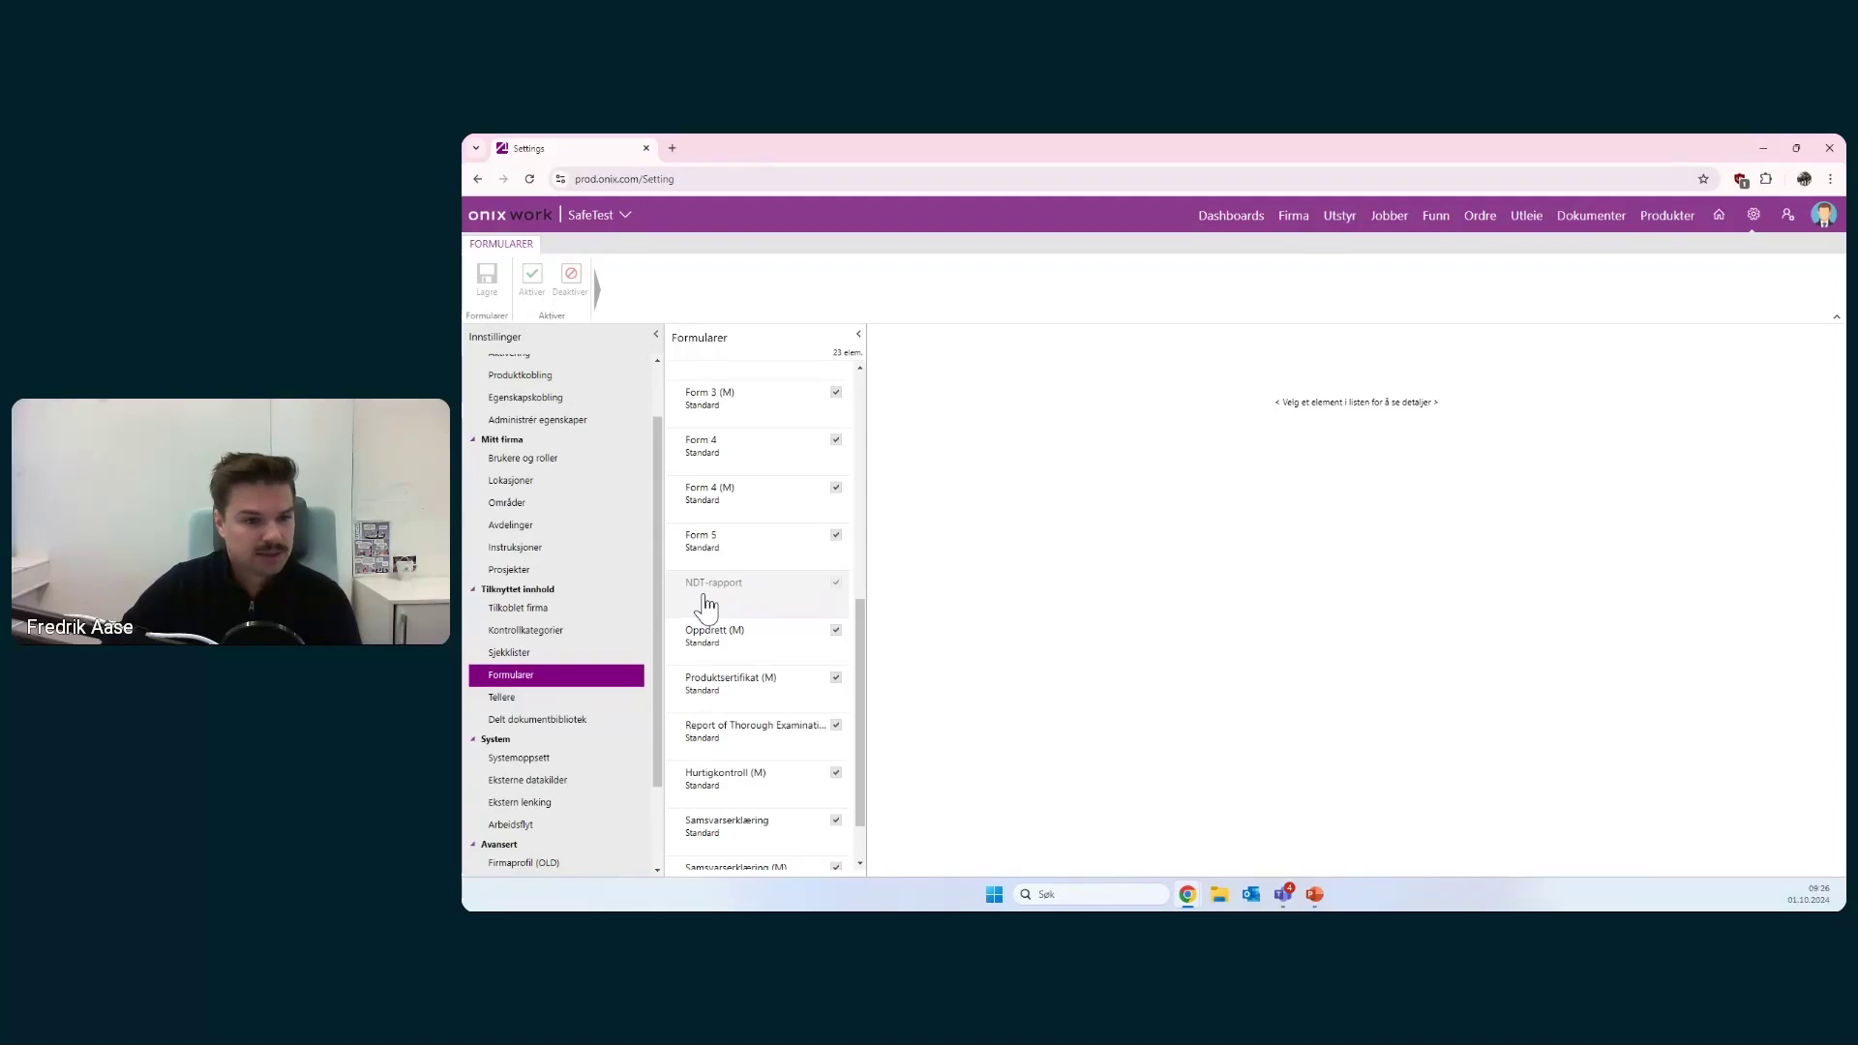
{"action": "left_click", "coordinate": [706, 604]}
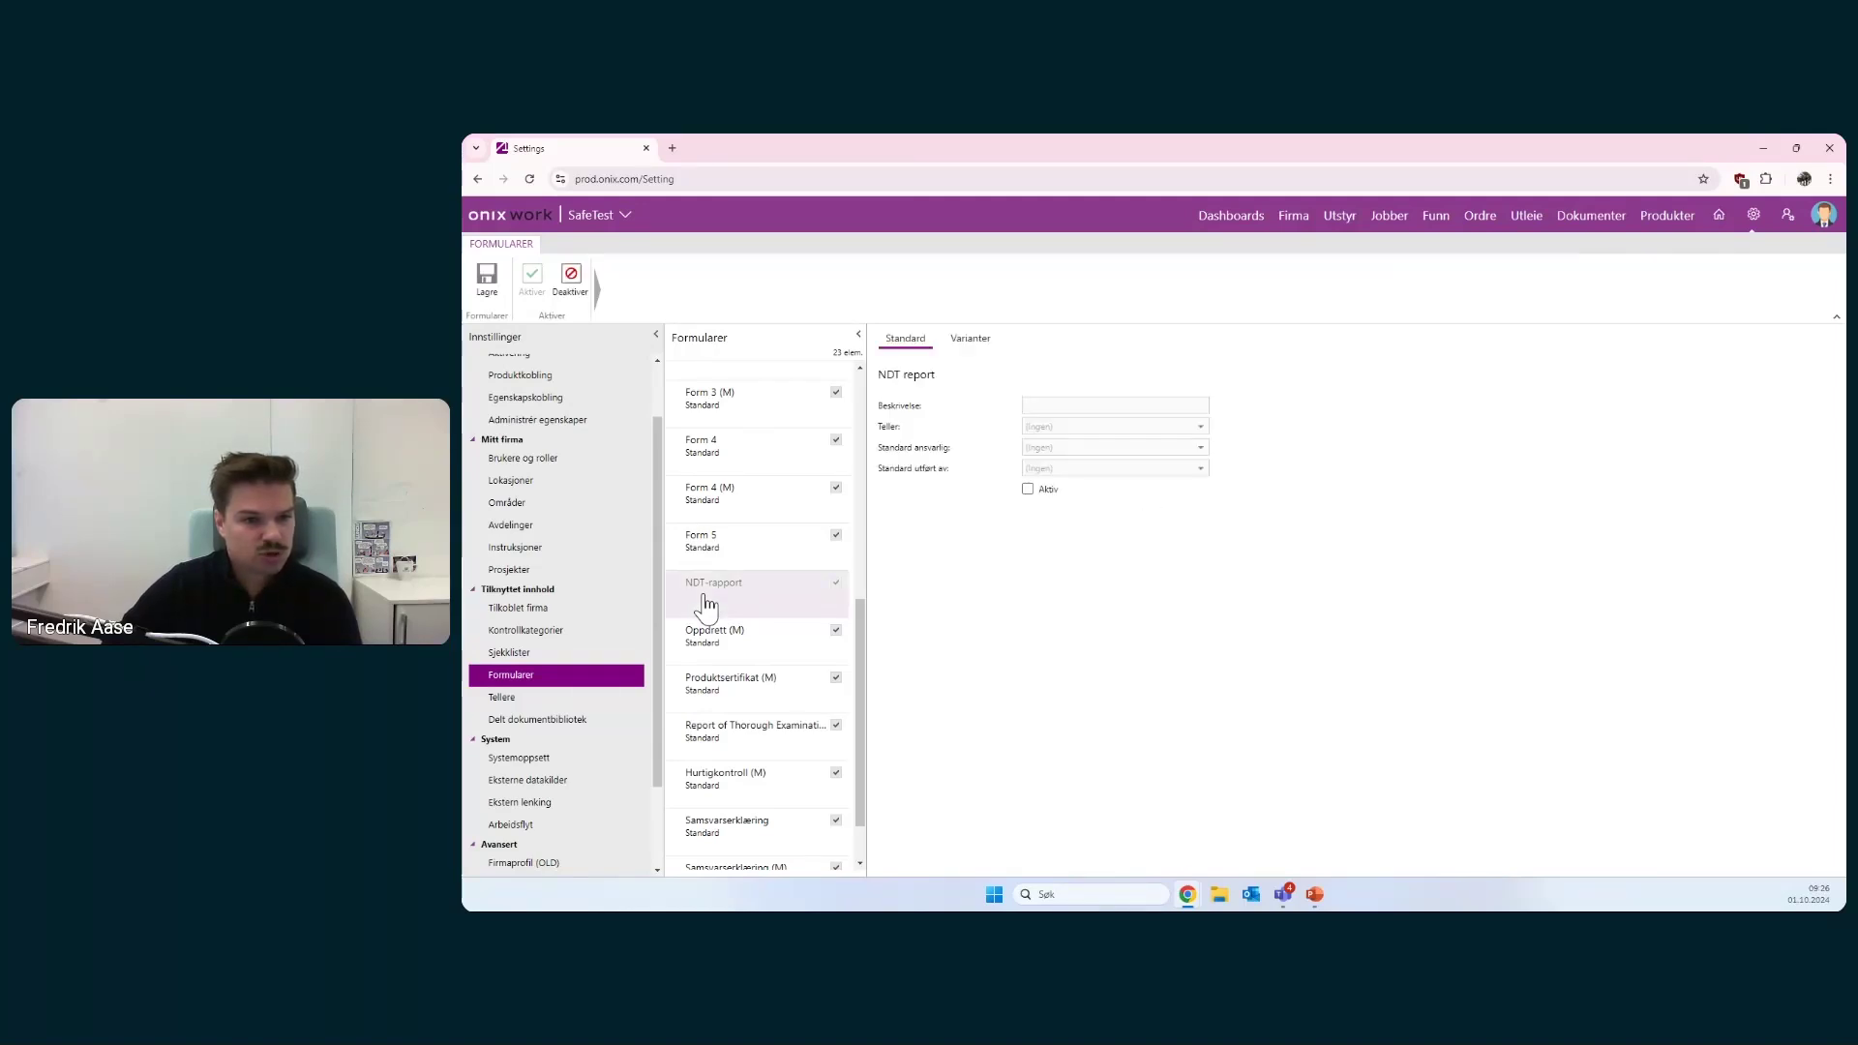
{"action": "left_click", "coordinate": [1028, 488]}
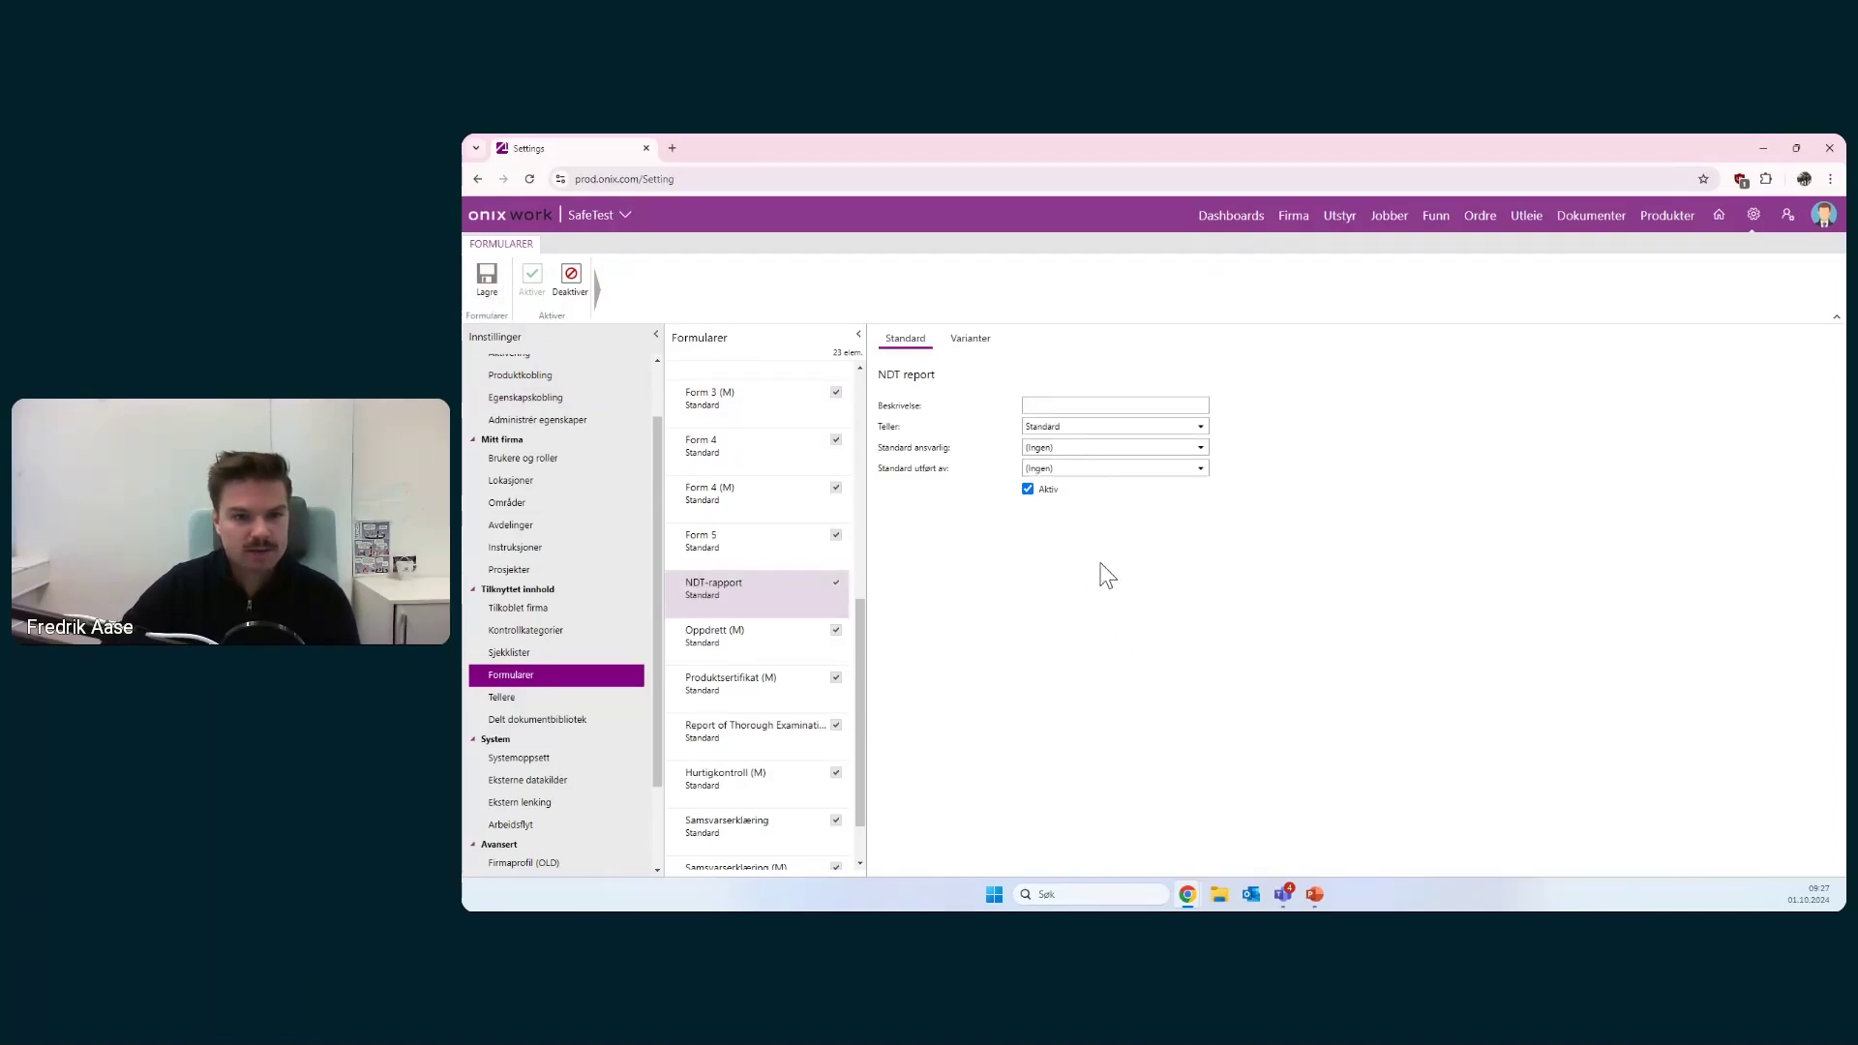
- Choose your own user as Standard ansvarlig for the NDT report, set Standard utført av to (Pålogget bruker), and save
{"action": "left_click", "coordinate": [1047, 450]}
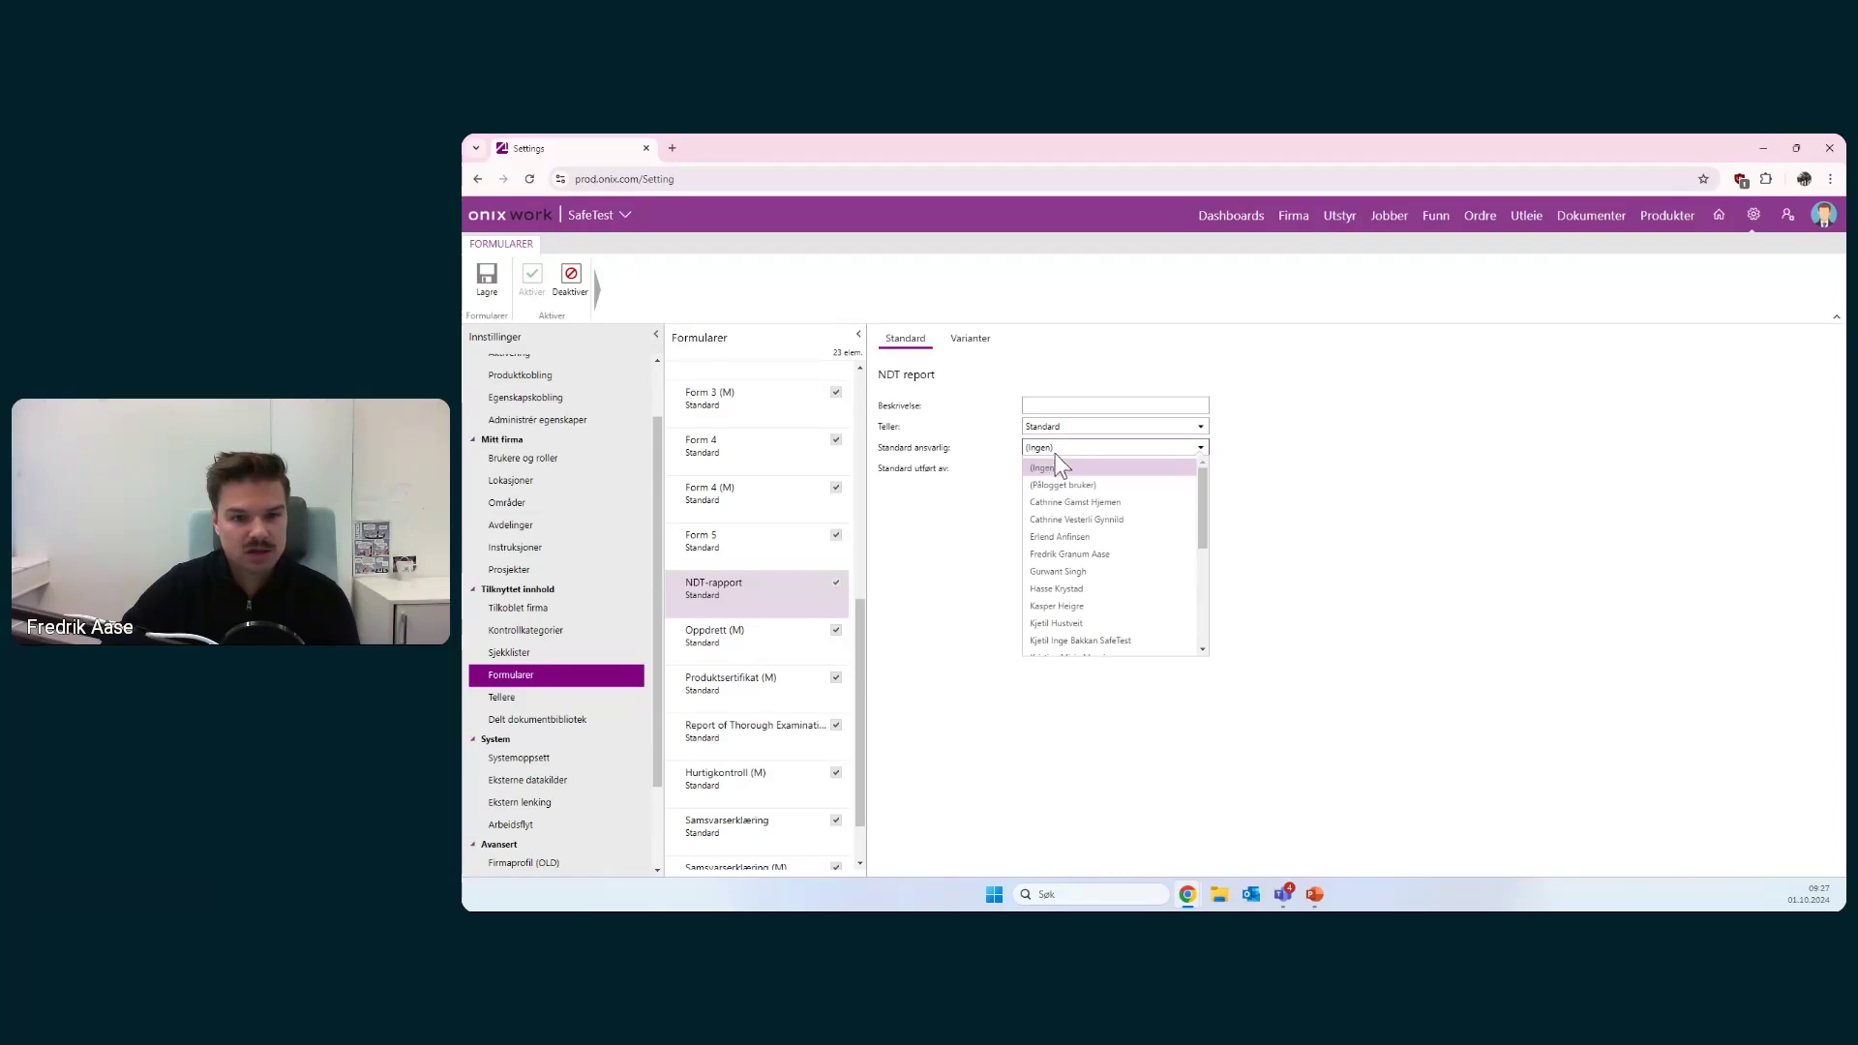
{"action": "left_click", "coordinate": [1138, 552]}
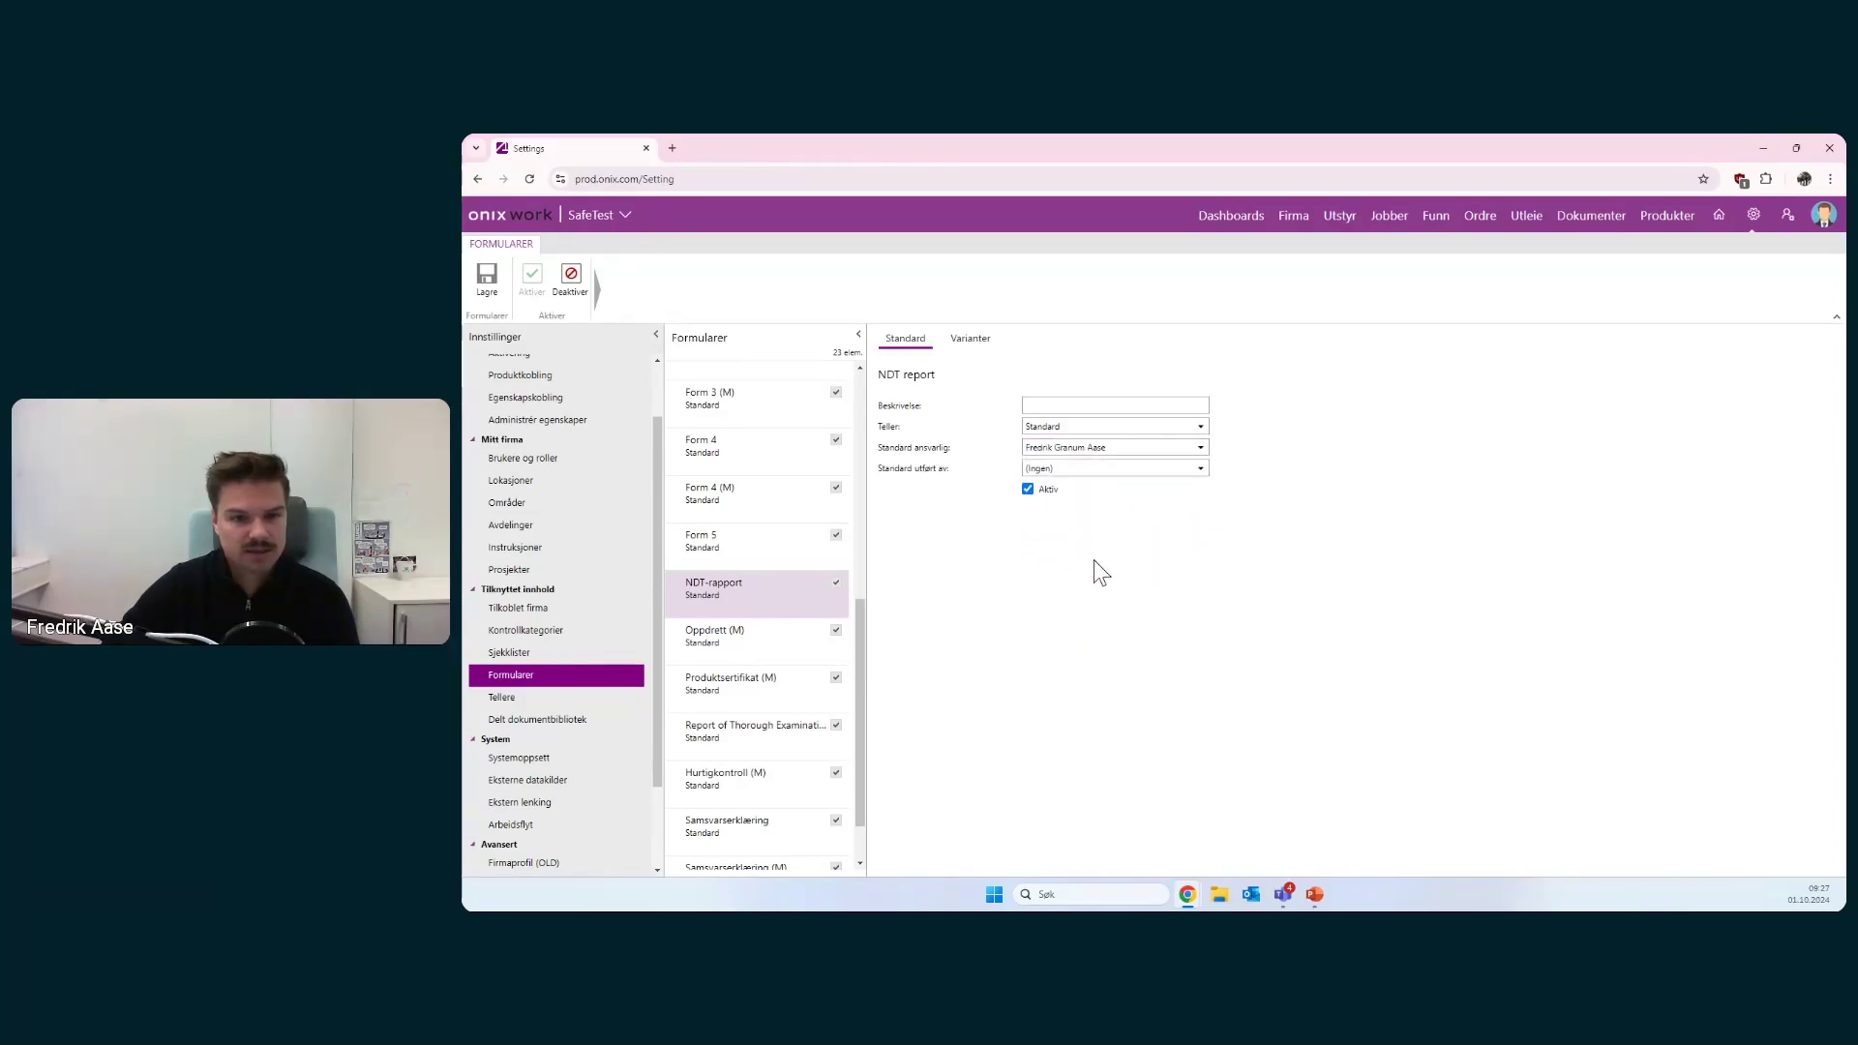
{"action": "left_click", "coordinate": [1062, 469]}
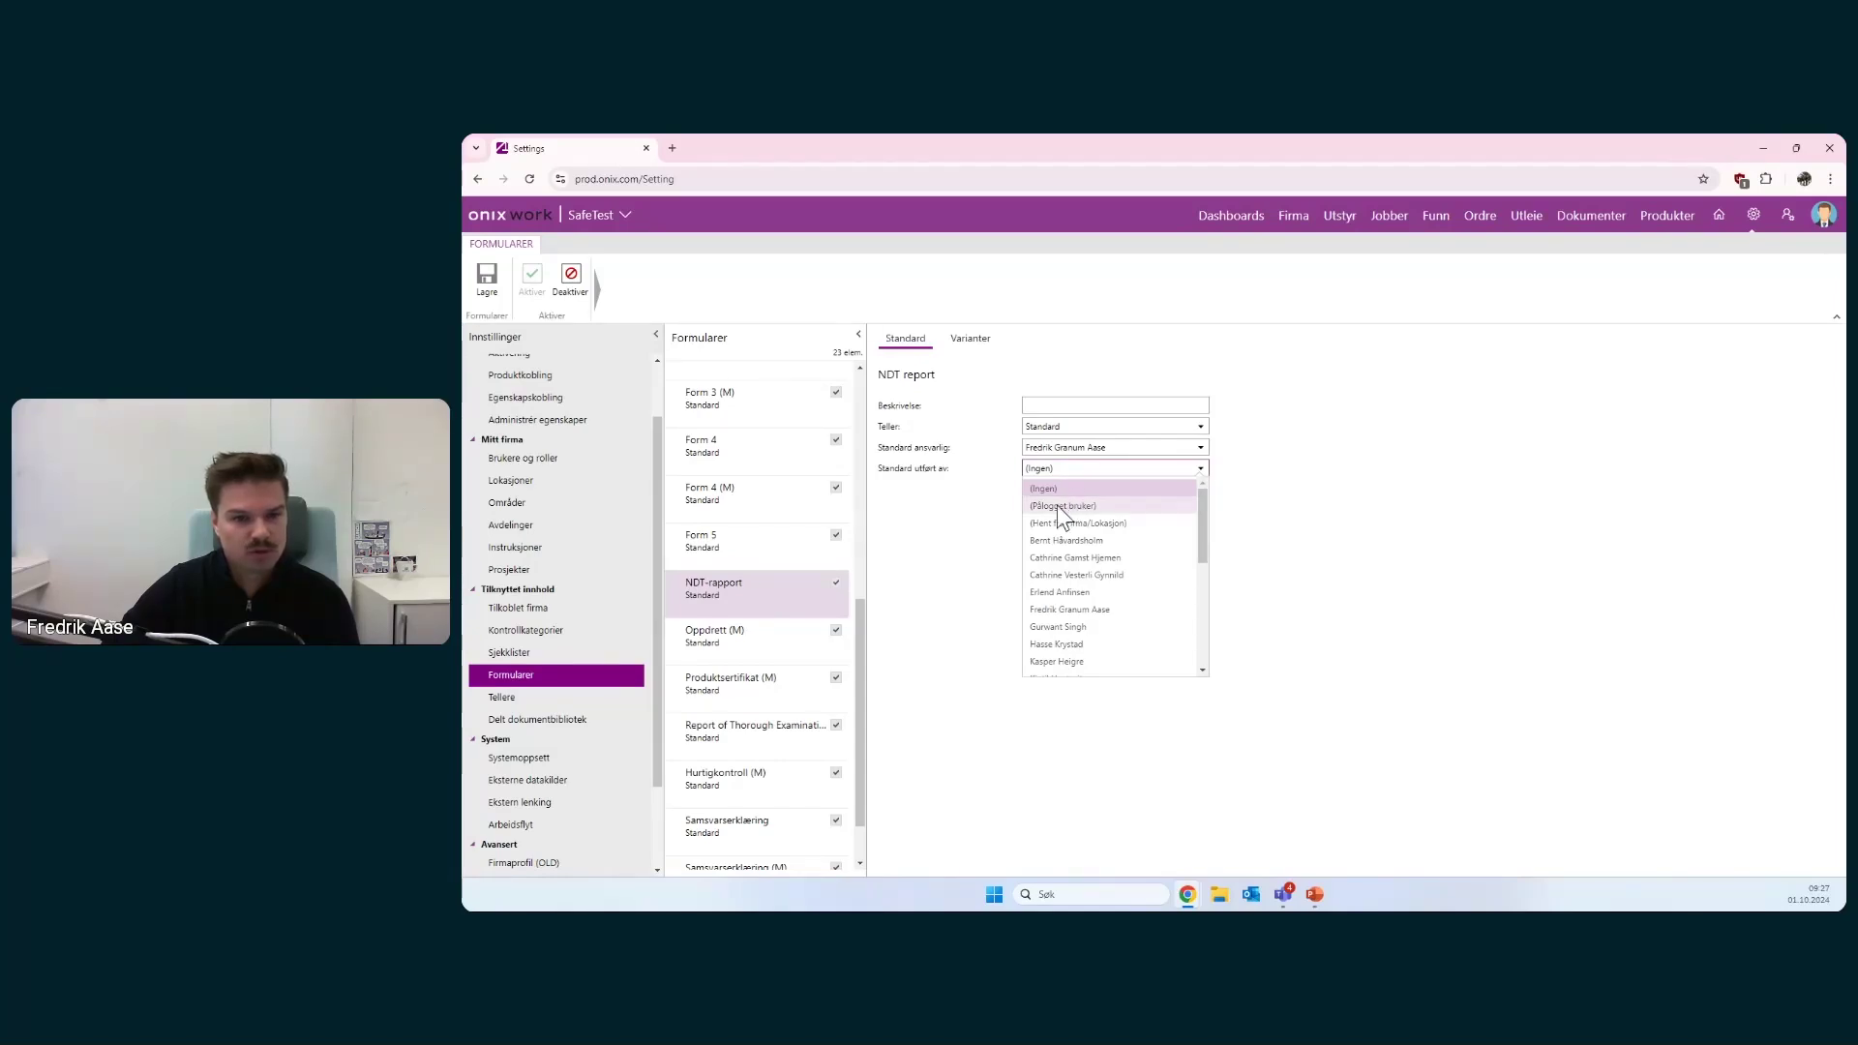
{"action": "left_click", "coordinate": [1056, 505]}
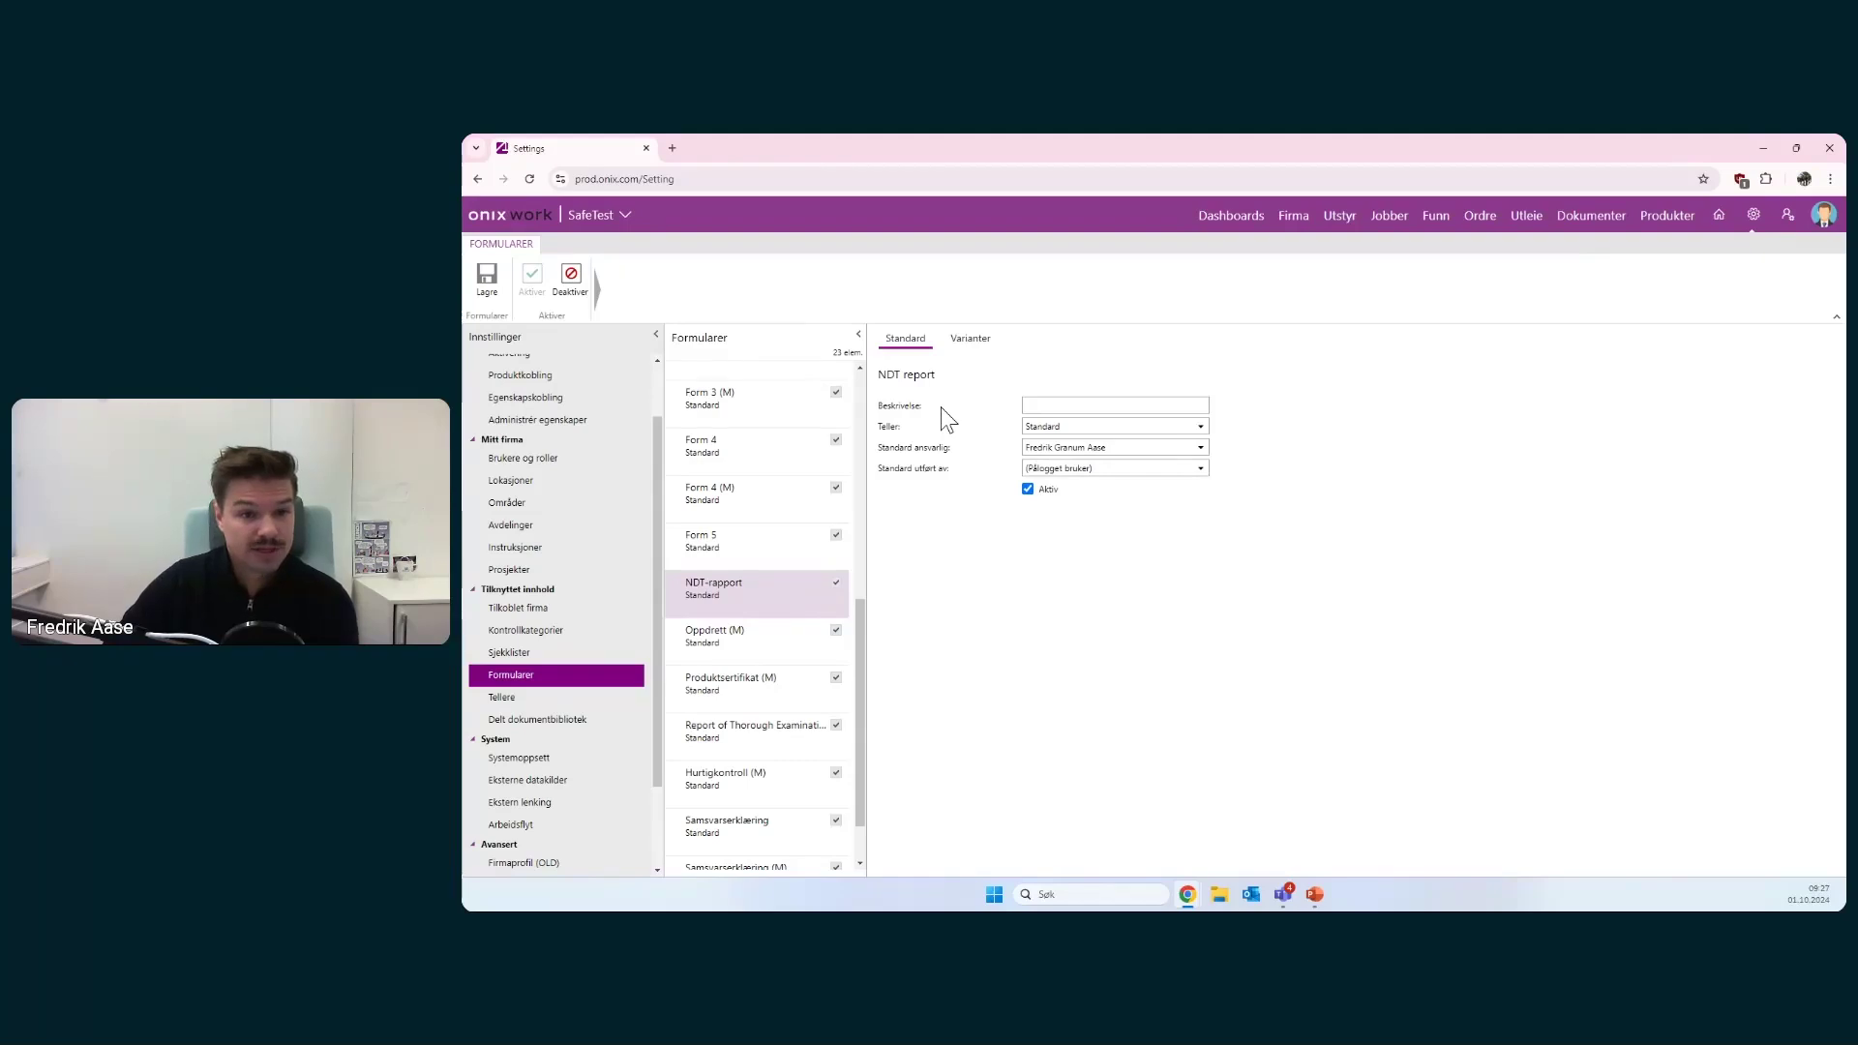
{"action": "left_click", "coordinate": [1036, 406]}
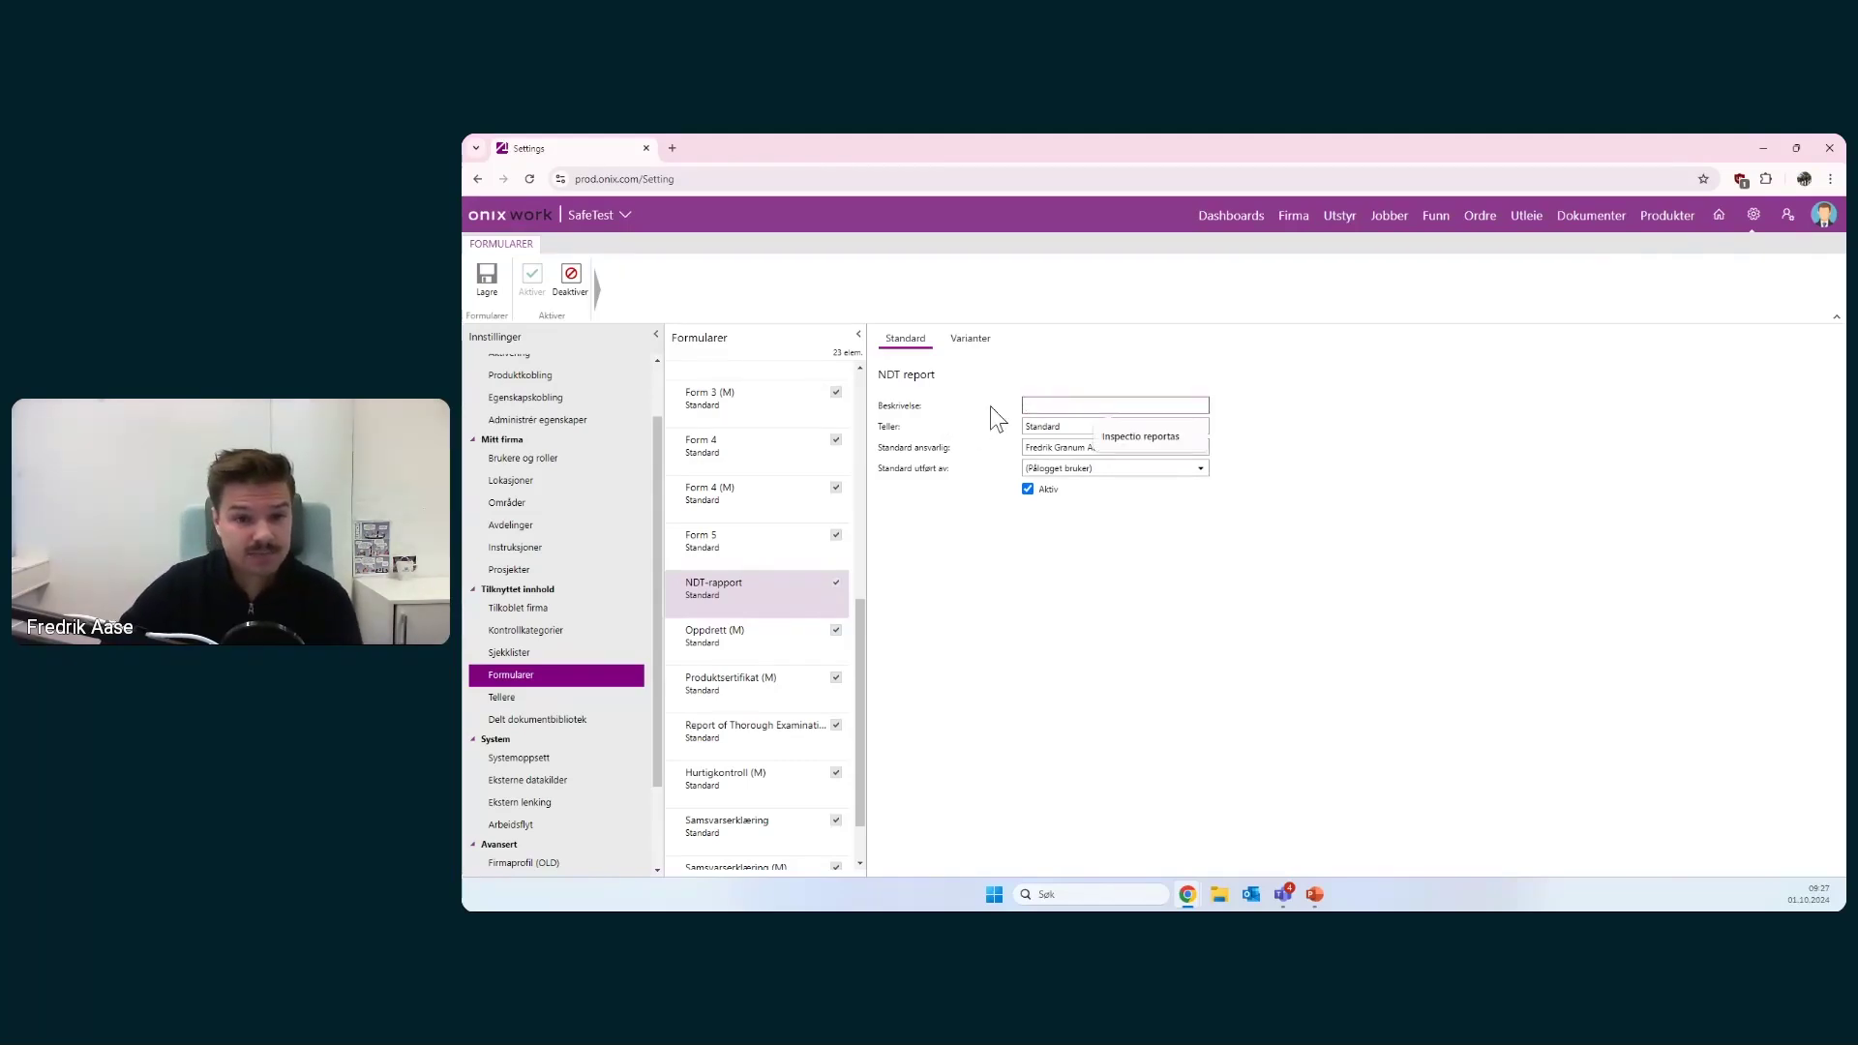
{"action": "left_click", "coordinate": [995, 417]}
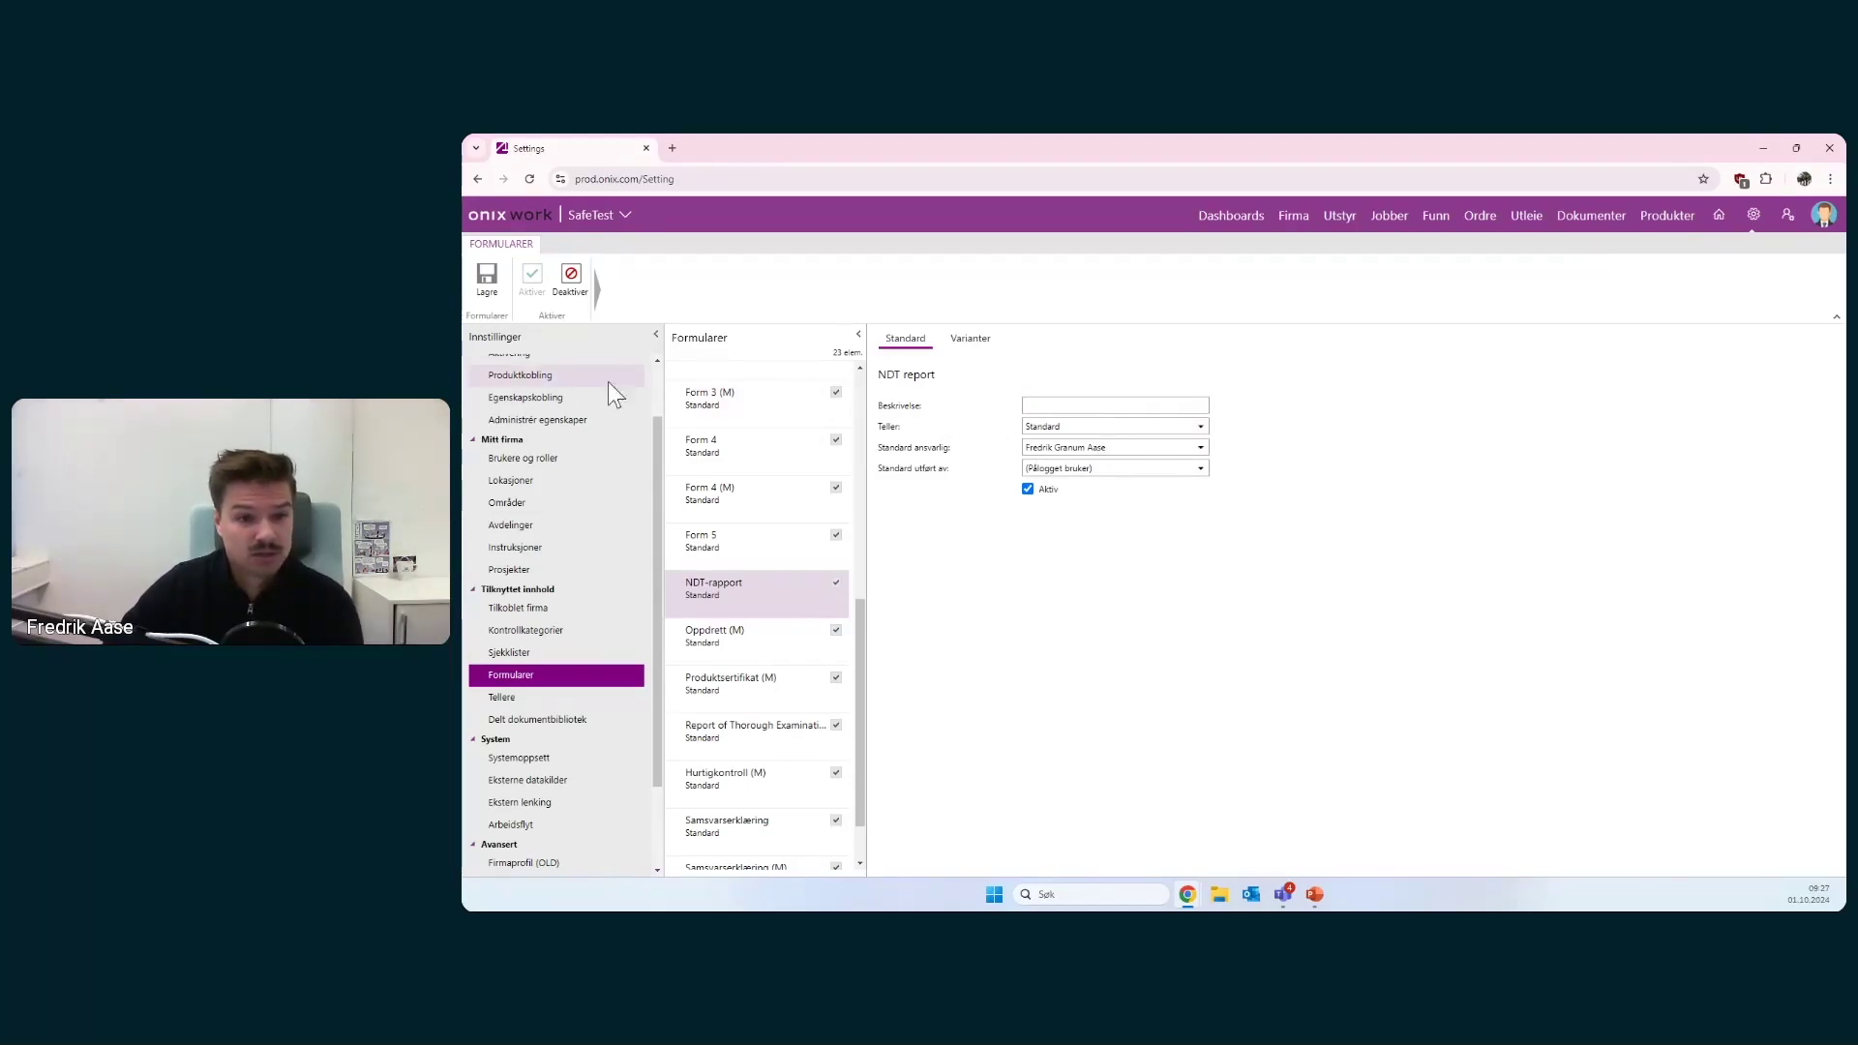
{"action": "left_click", "coordinate": [487, 291]}
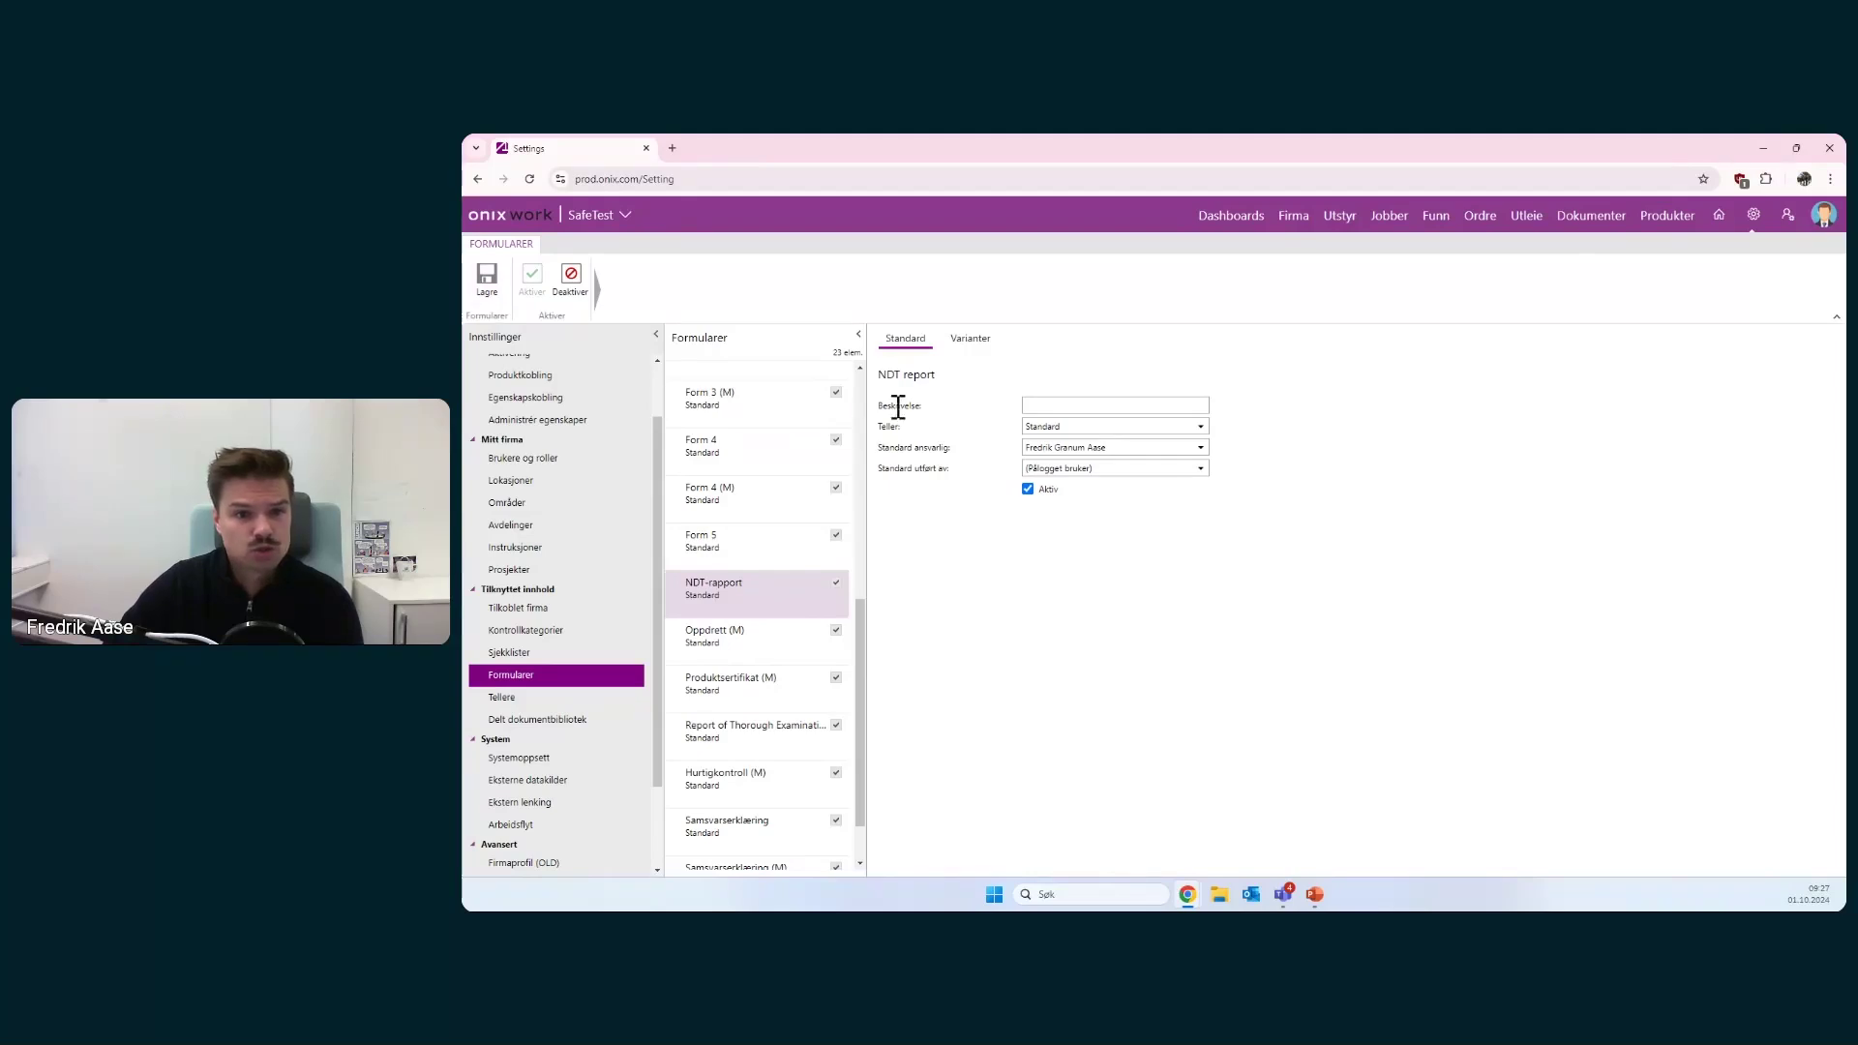
- Fetch the predefined variants for the NDT-rapport and check the options available for NDT MT - Magnetic Particle Testing
{"action": "left_click", "coordinate": [968, 341]}
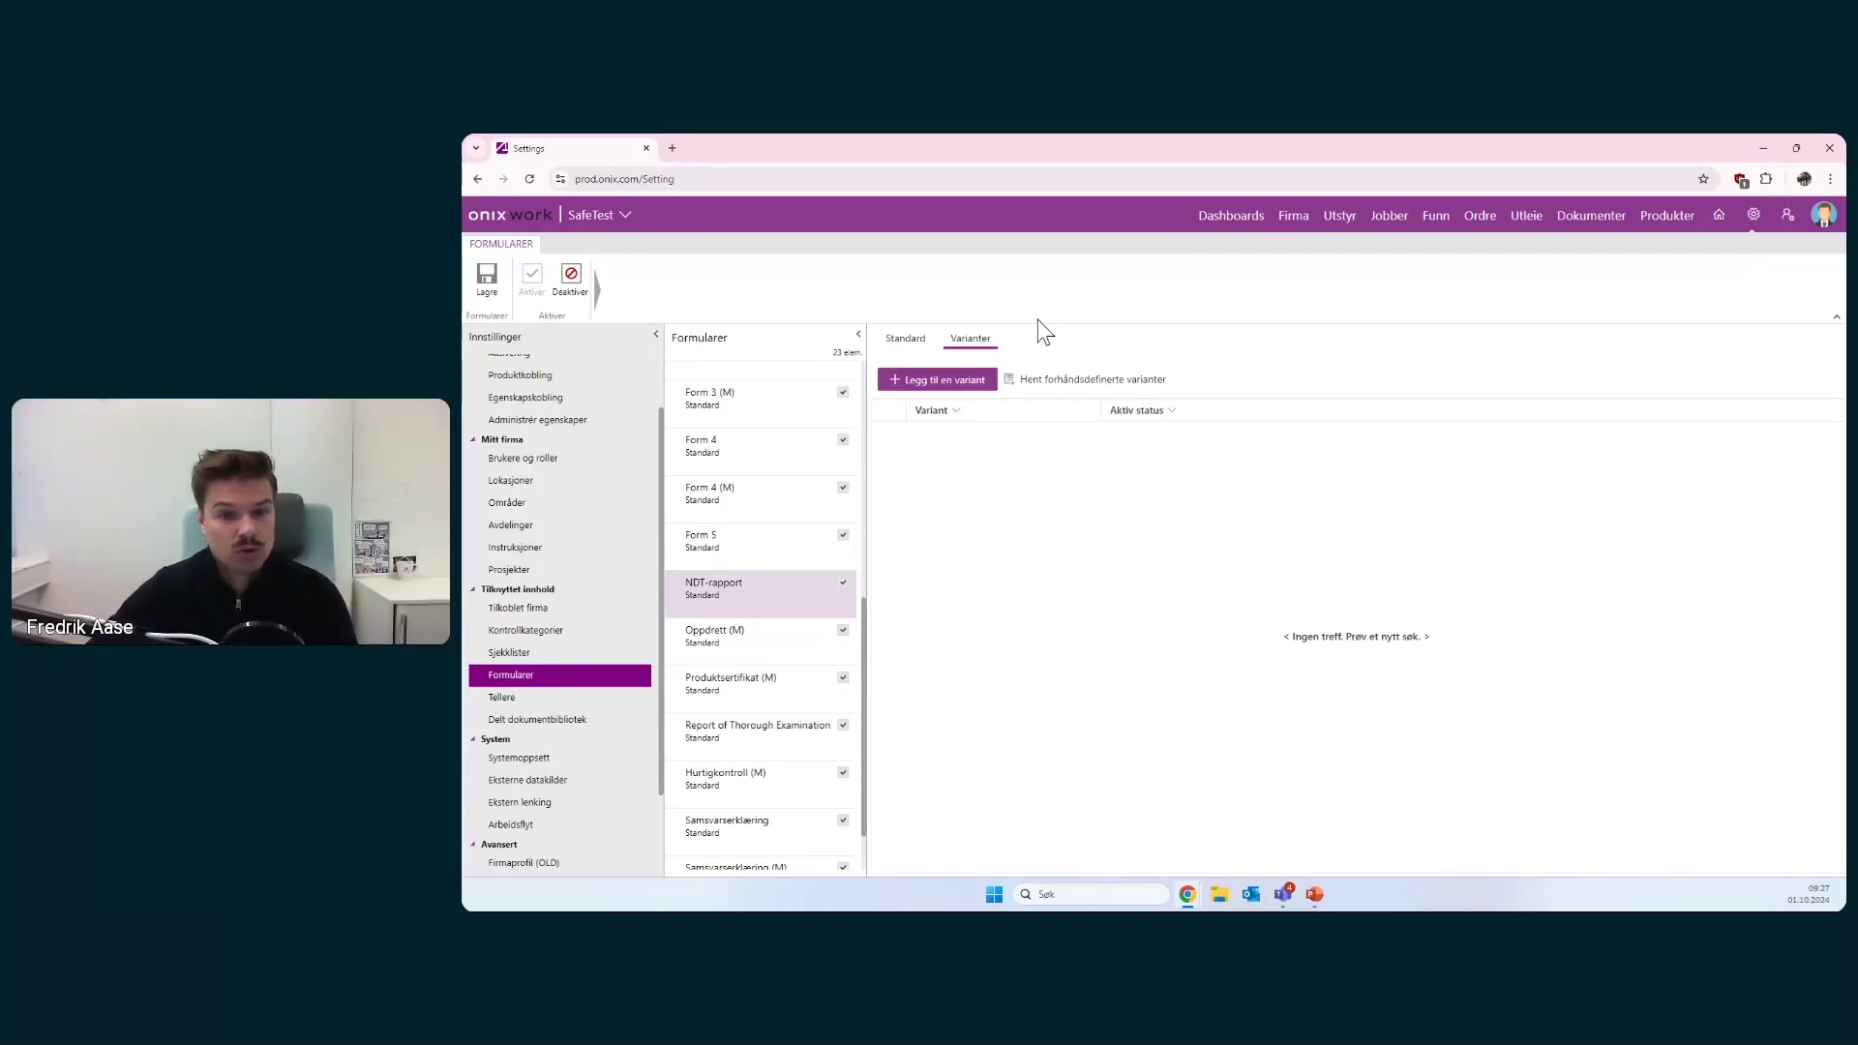
{"action": "left_click", "coordinate": [1077, 382]}
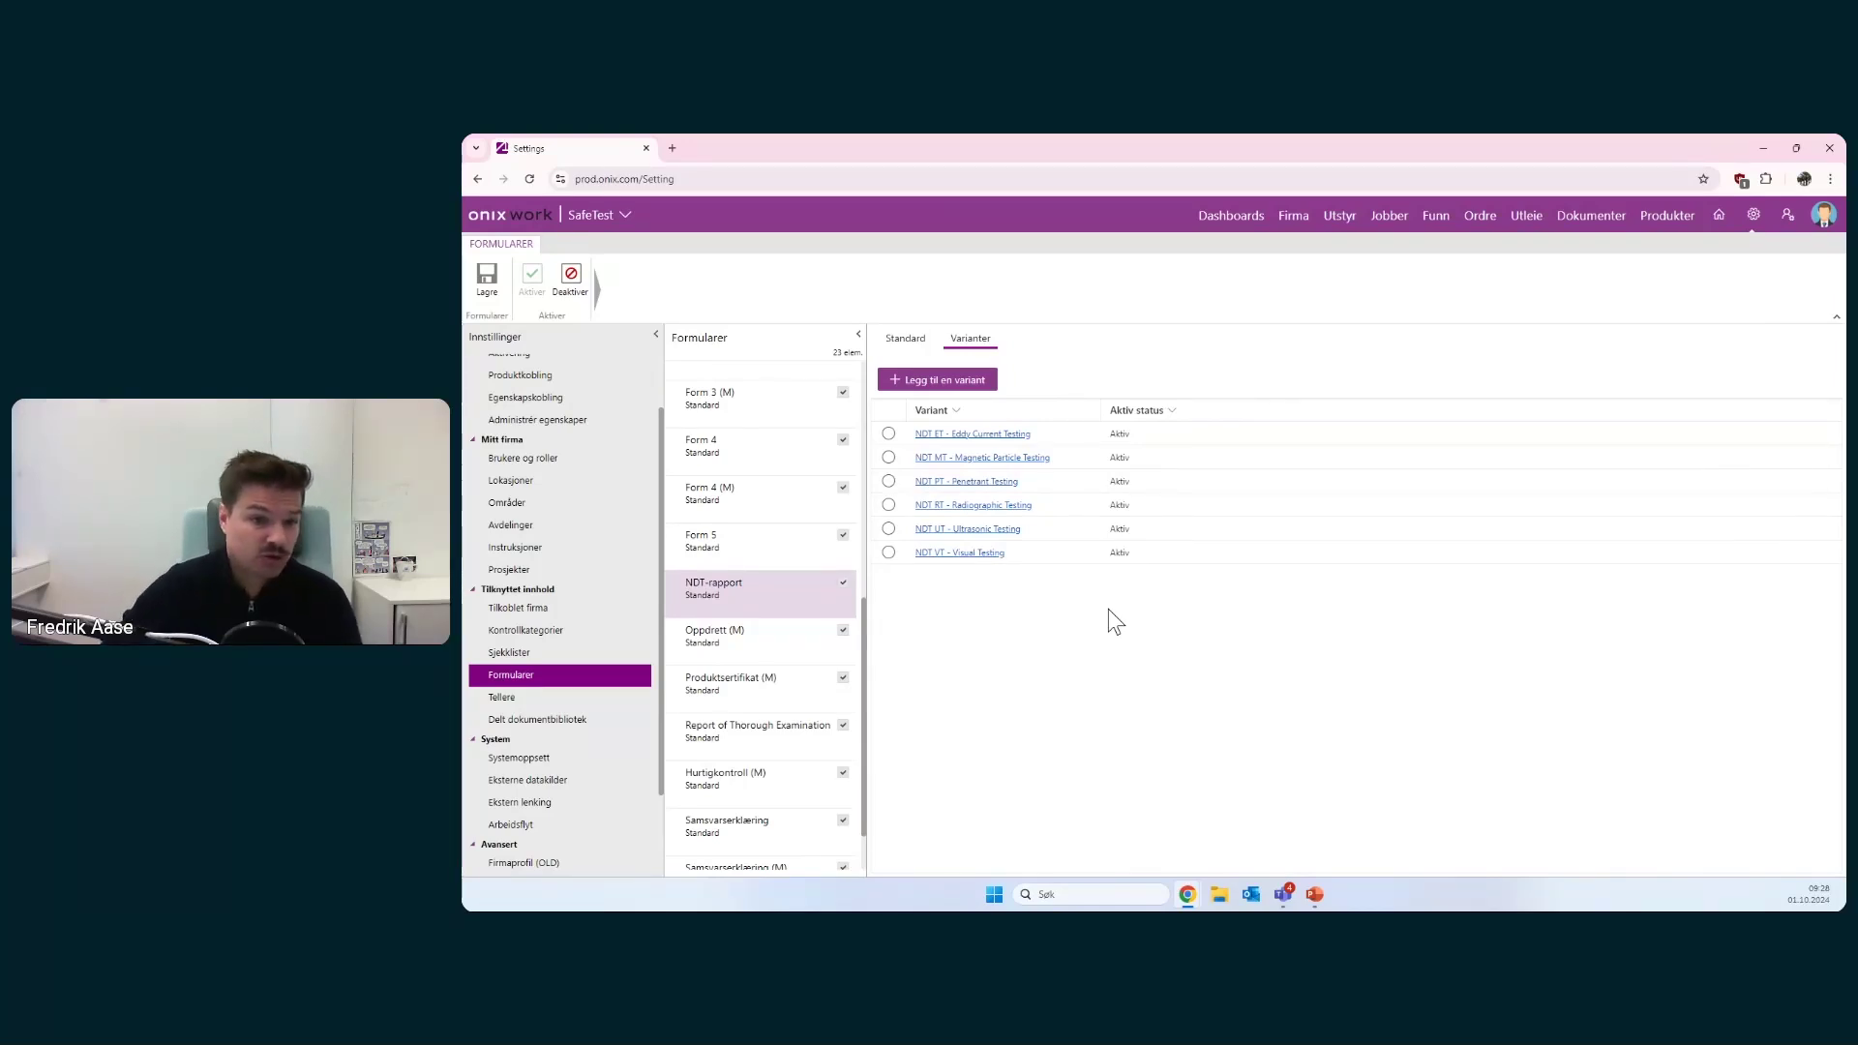
{"action": "left_click", "coordinate": [889, 457]}
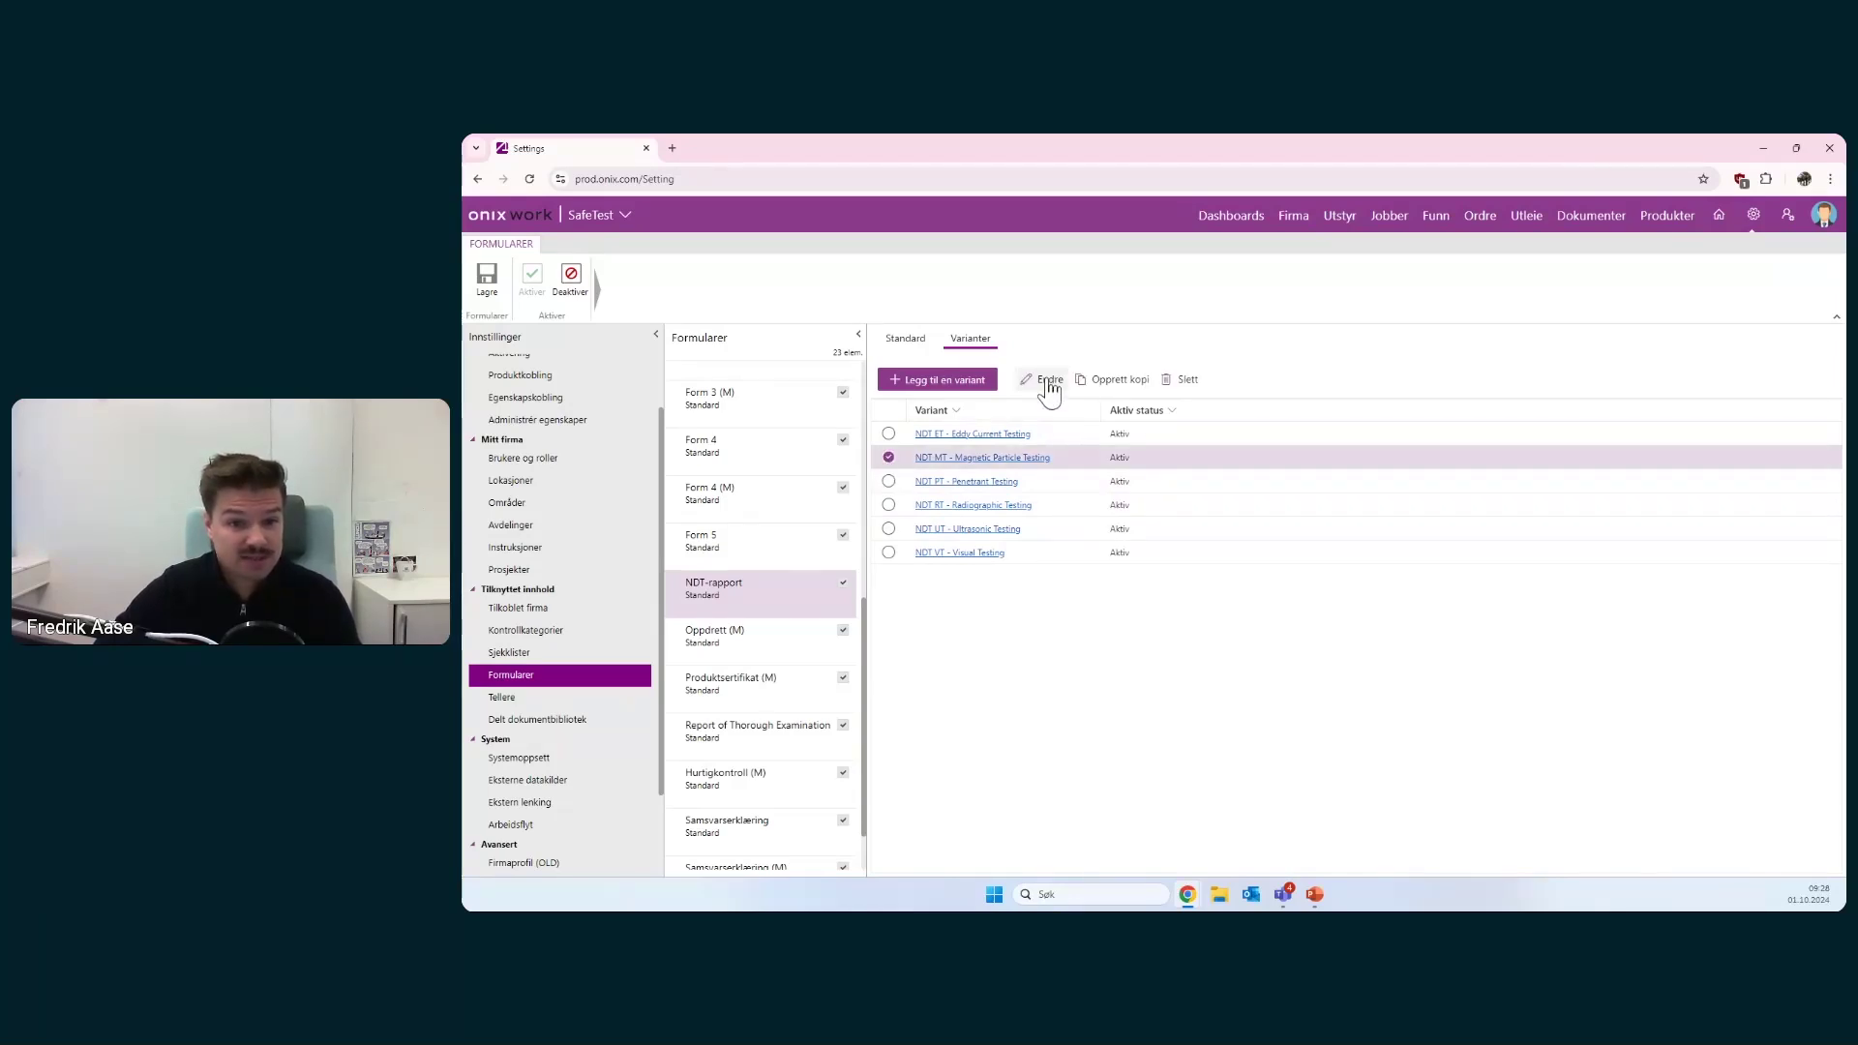
{"action": "left_click", "coordinate": [1095, 641]}
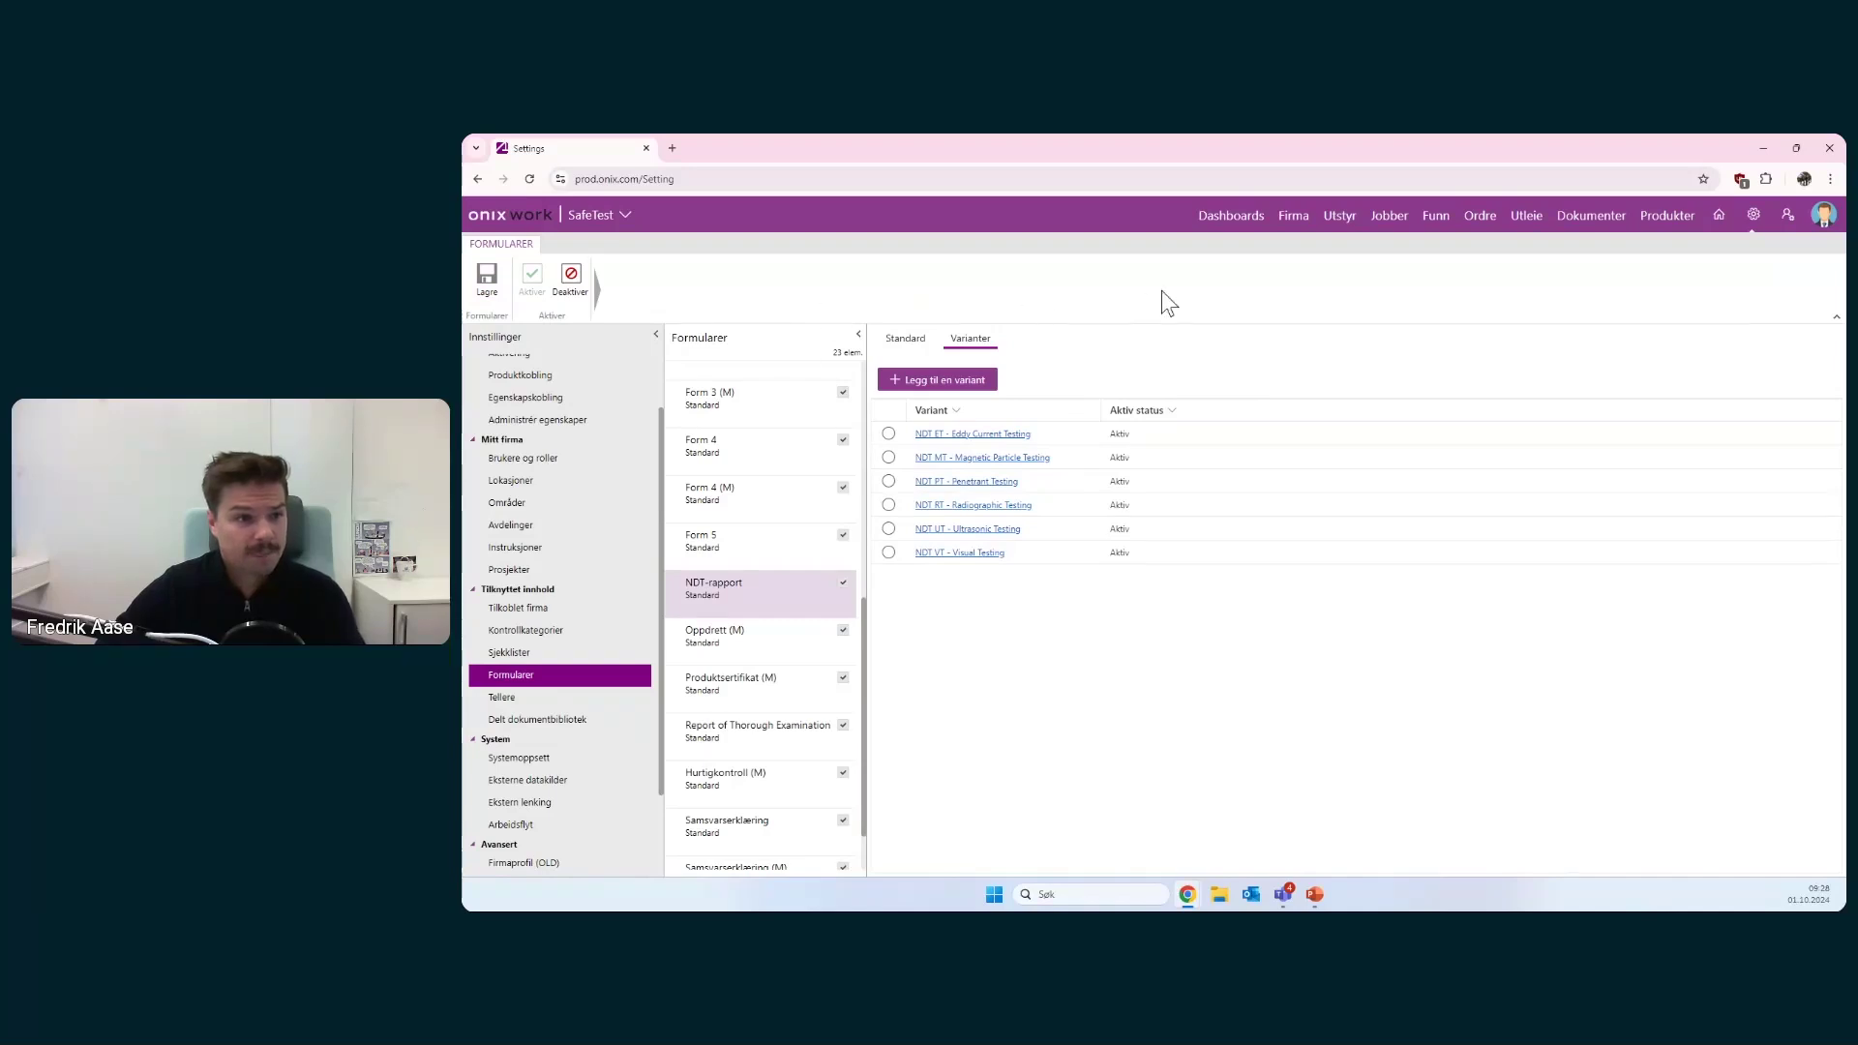
- Search the active equipment for "telesk" and open the Hitachi Teleskoptruck
{"action": "left_click", "coordinate": [1339, 217]}
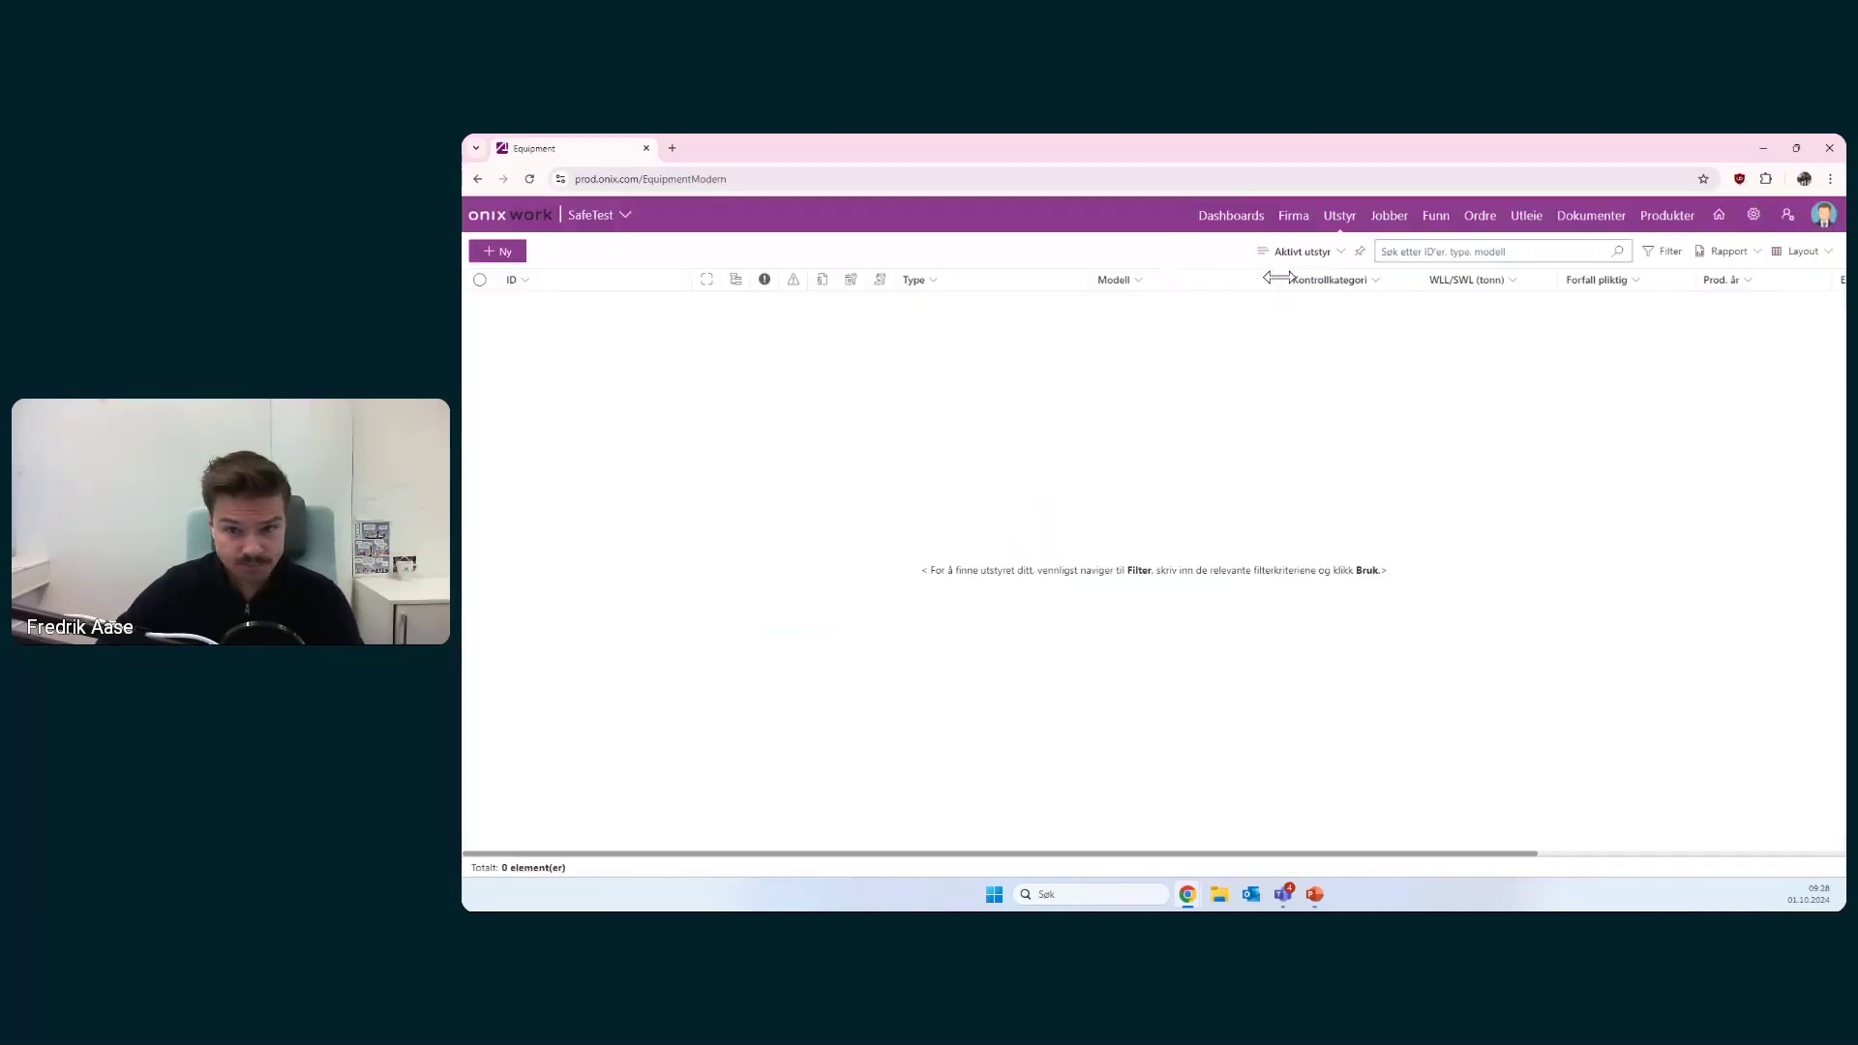
{"action": "left_click", "coordinate": [1406, 255]}
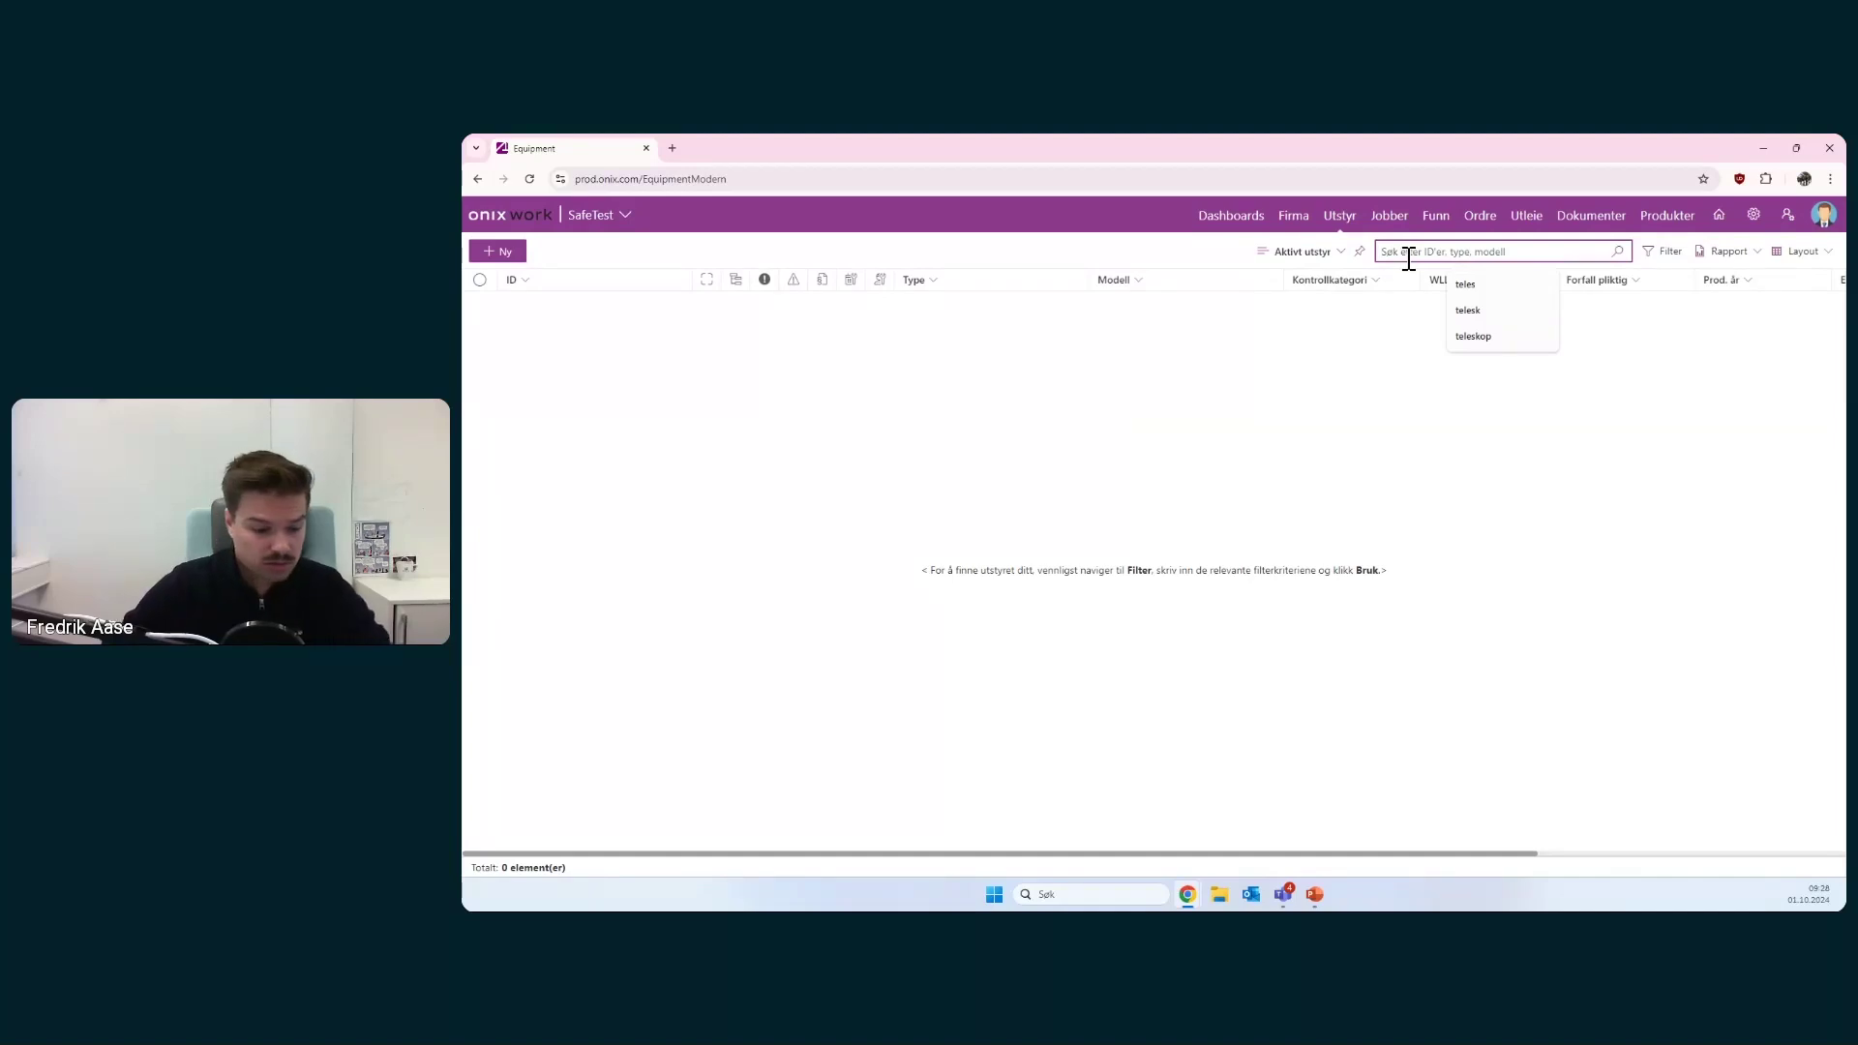
{"action": "type", "text": "telesk"}
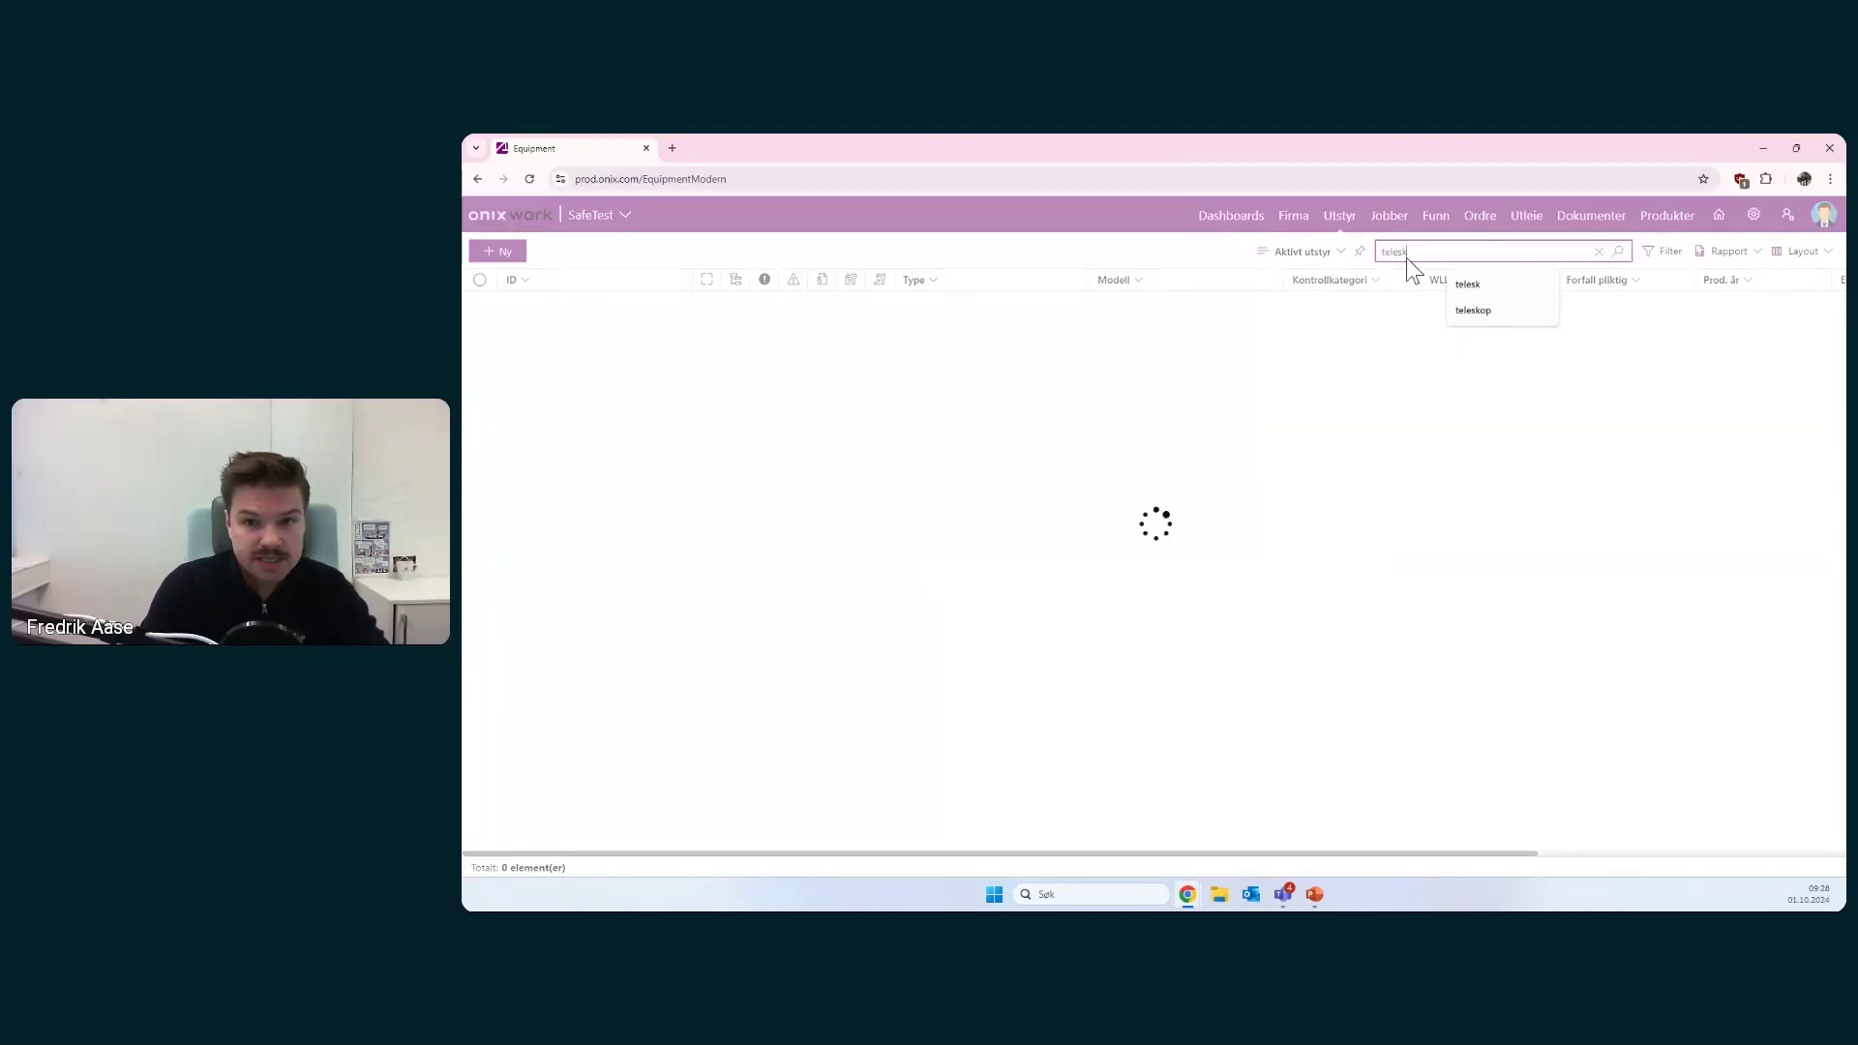
{"action": "left_click", "coordinate": [1300, 433]}
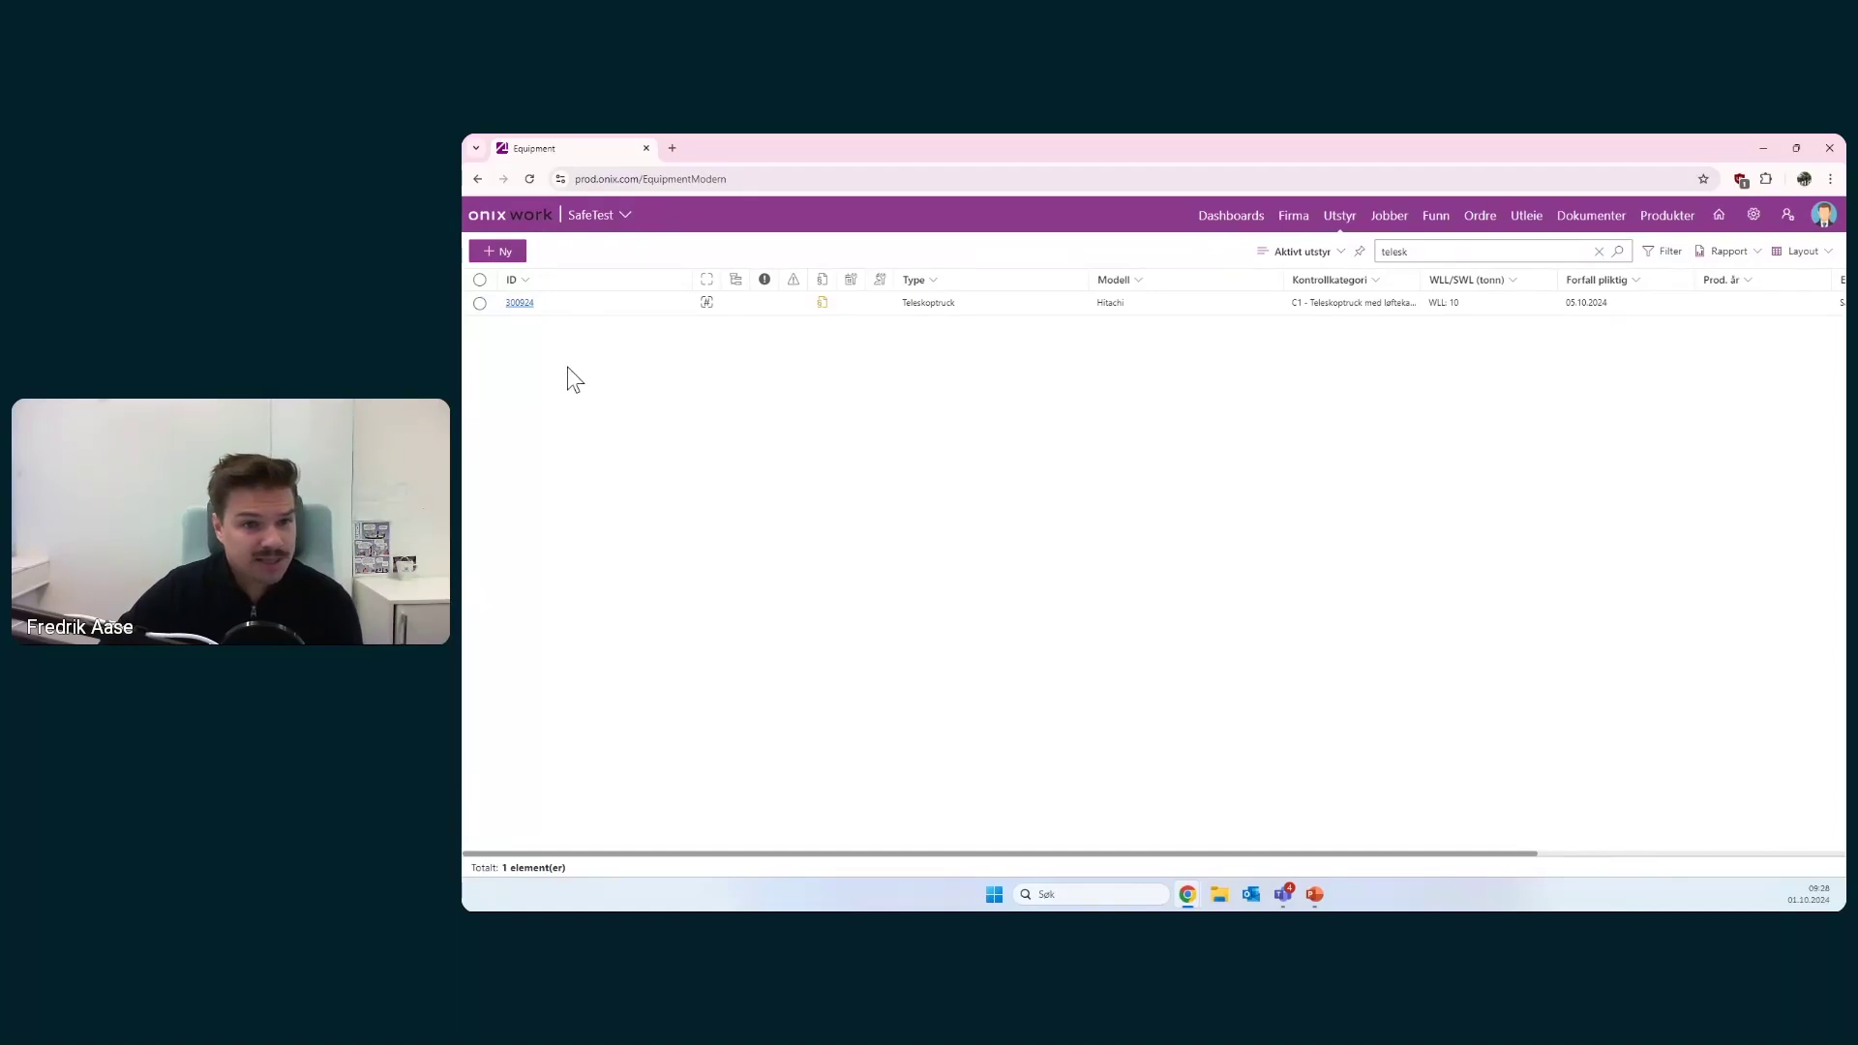
{"action": "left_click", "coordinate": [519, 304]}
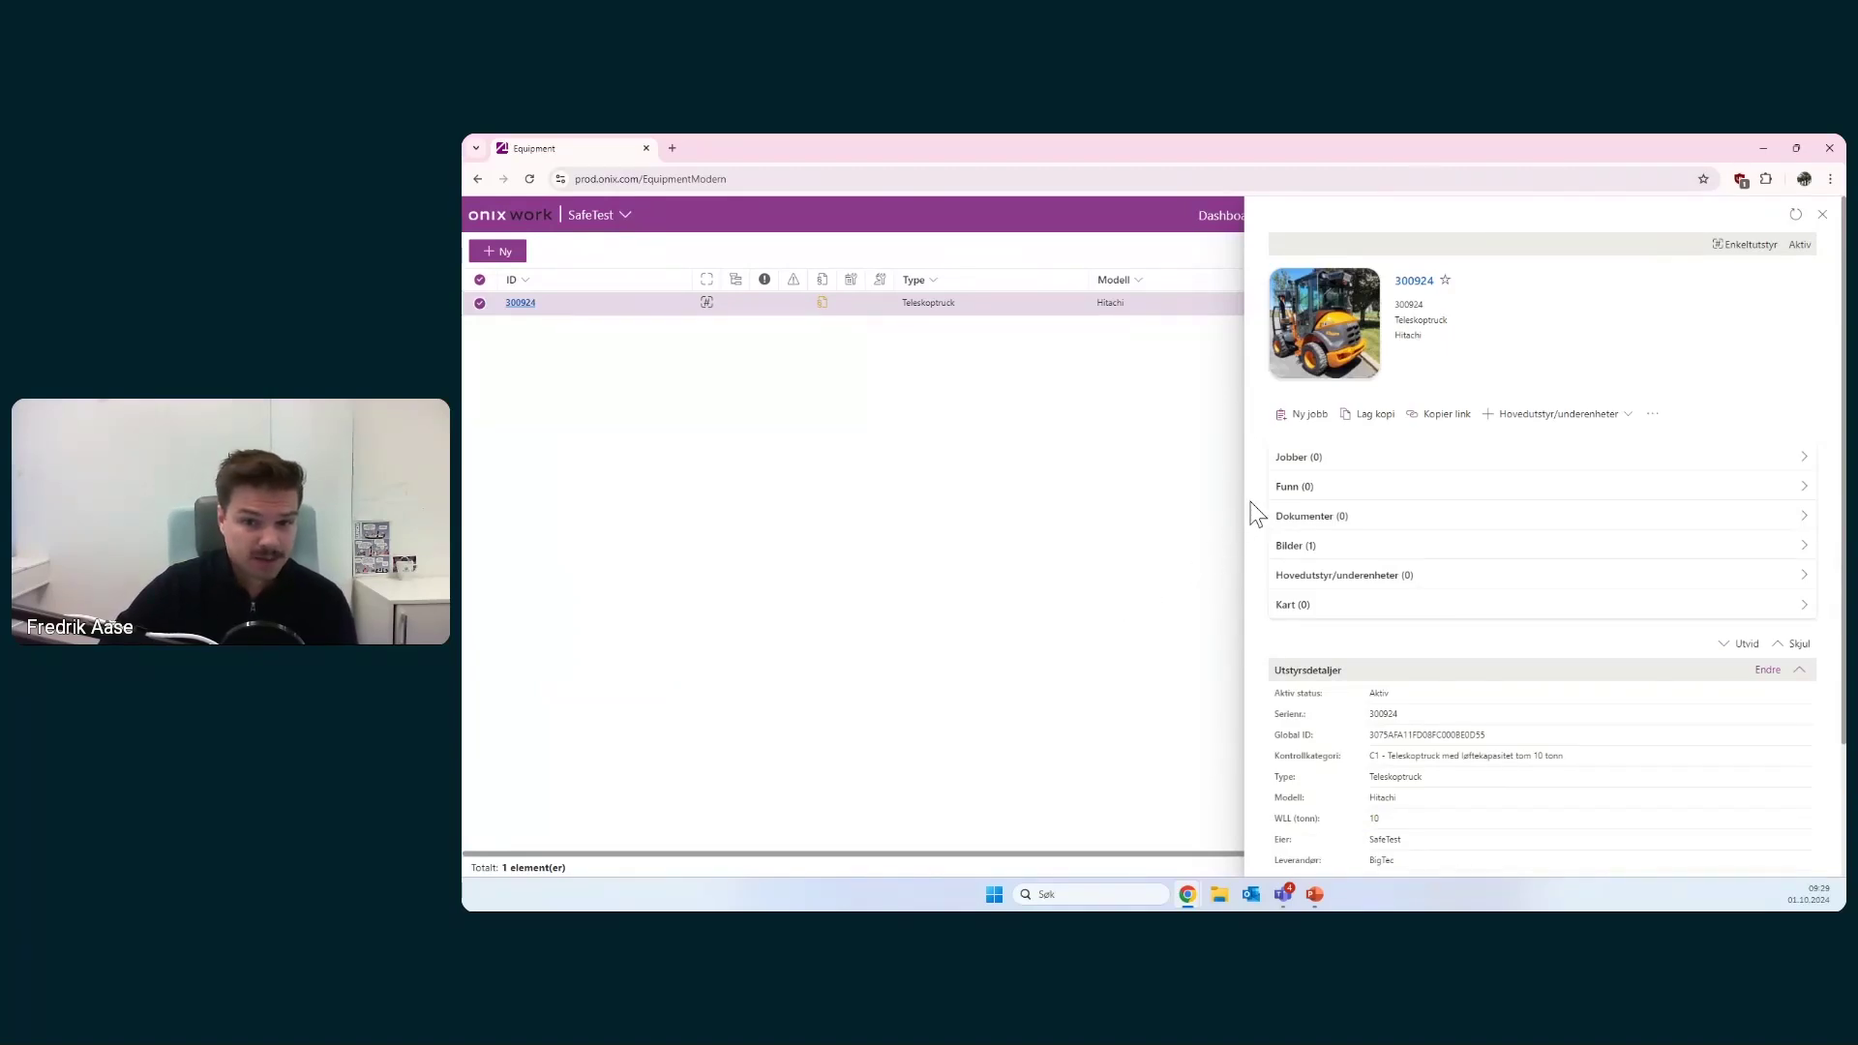
- Create a new job on the Teleskoptruck with the form NDT-rapport and the variant NDT ET - Eddy Current Testing
{"action": "left_click", "coordinate": [1304, 416]}
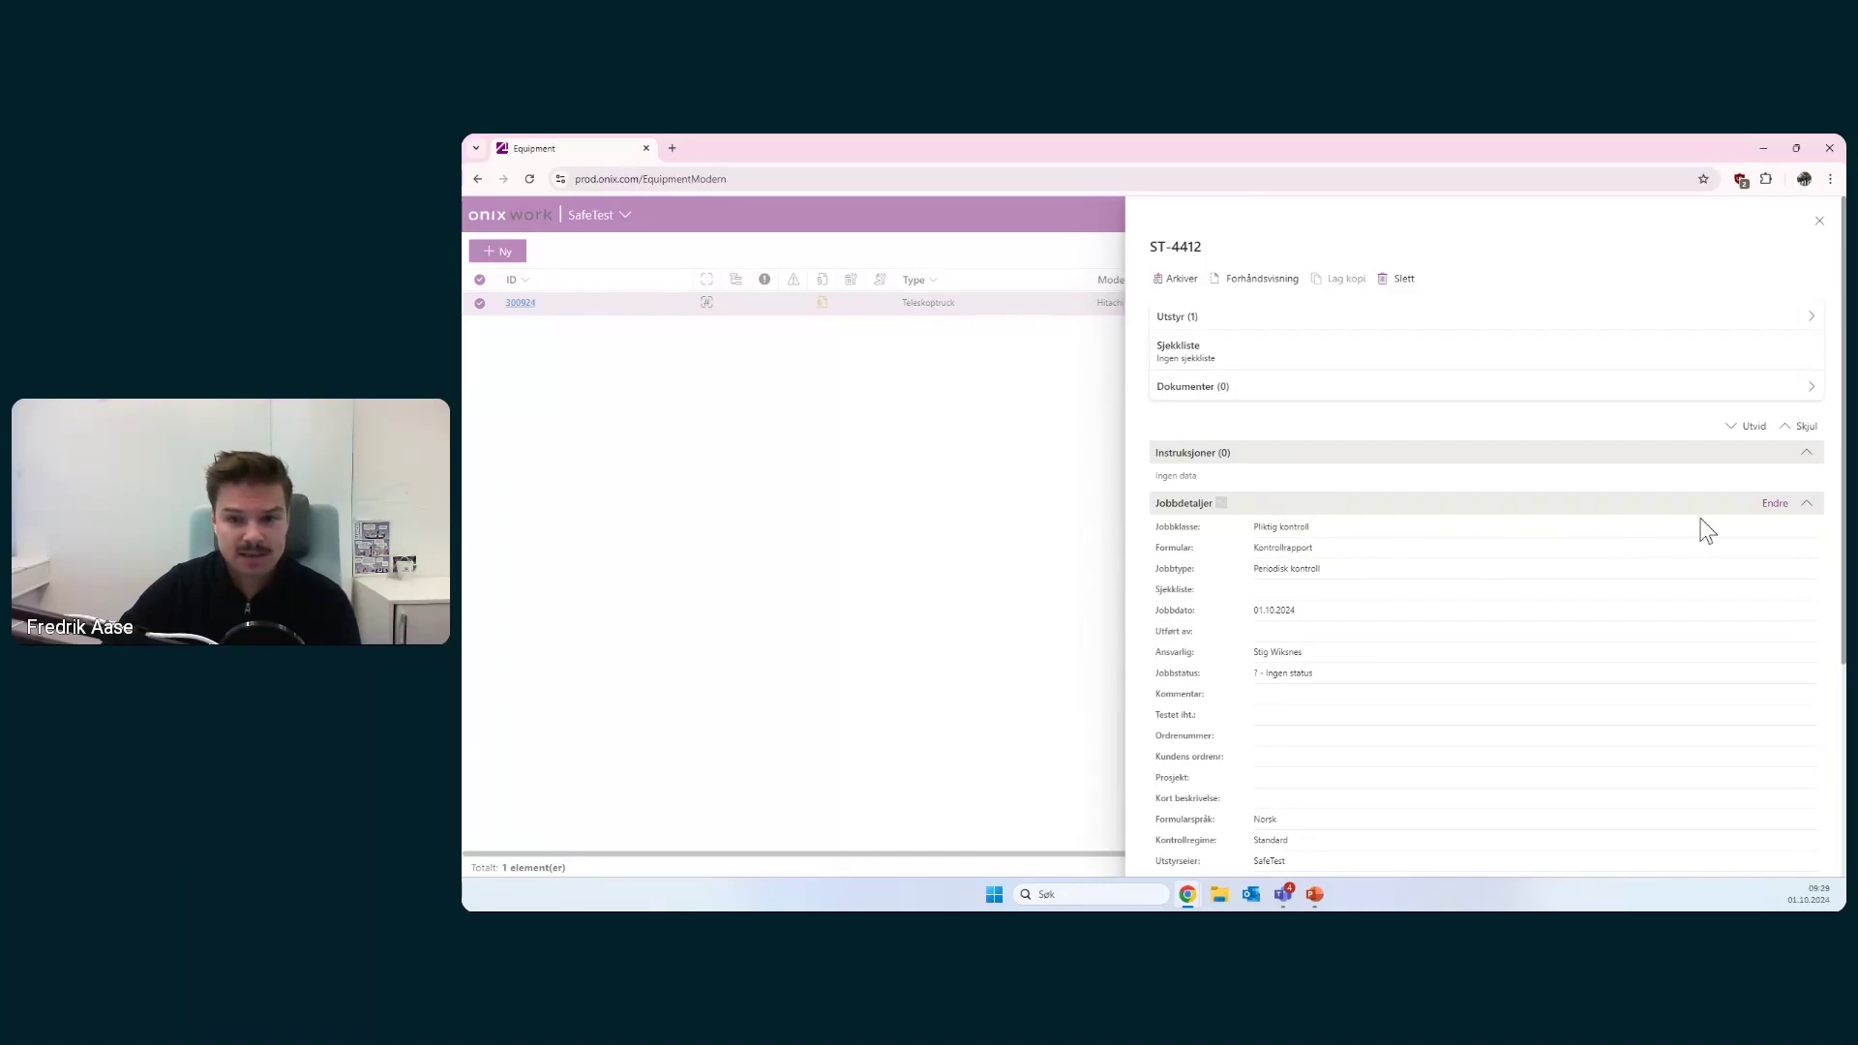
{"action": "left_click", "coordinate": [1770, 514]}
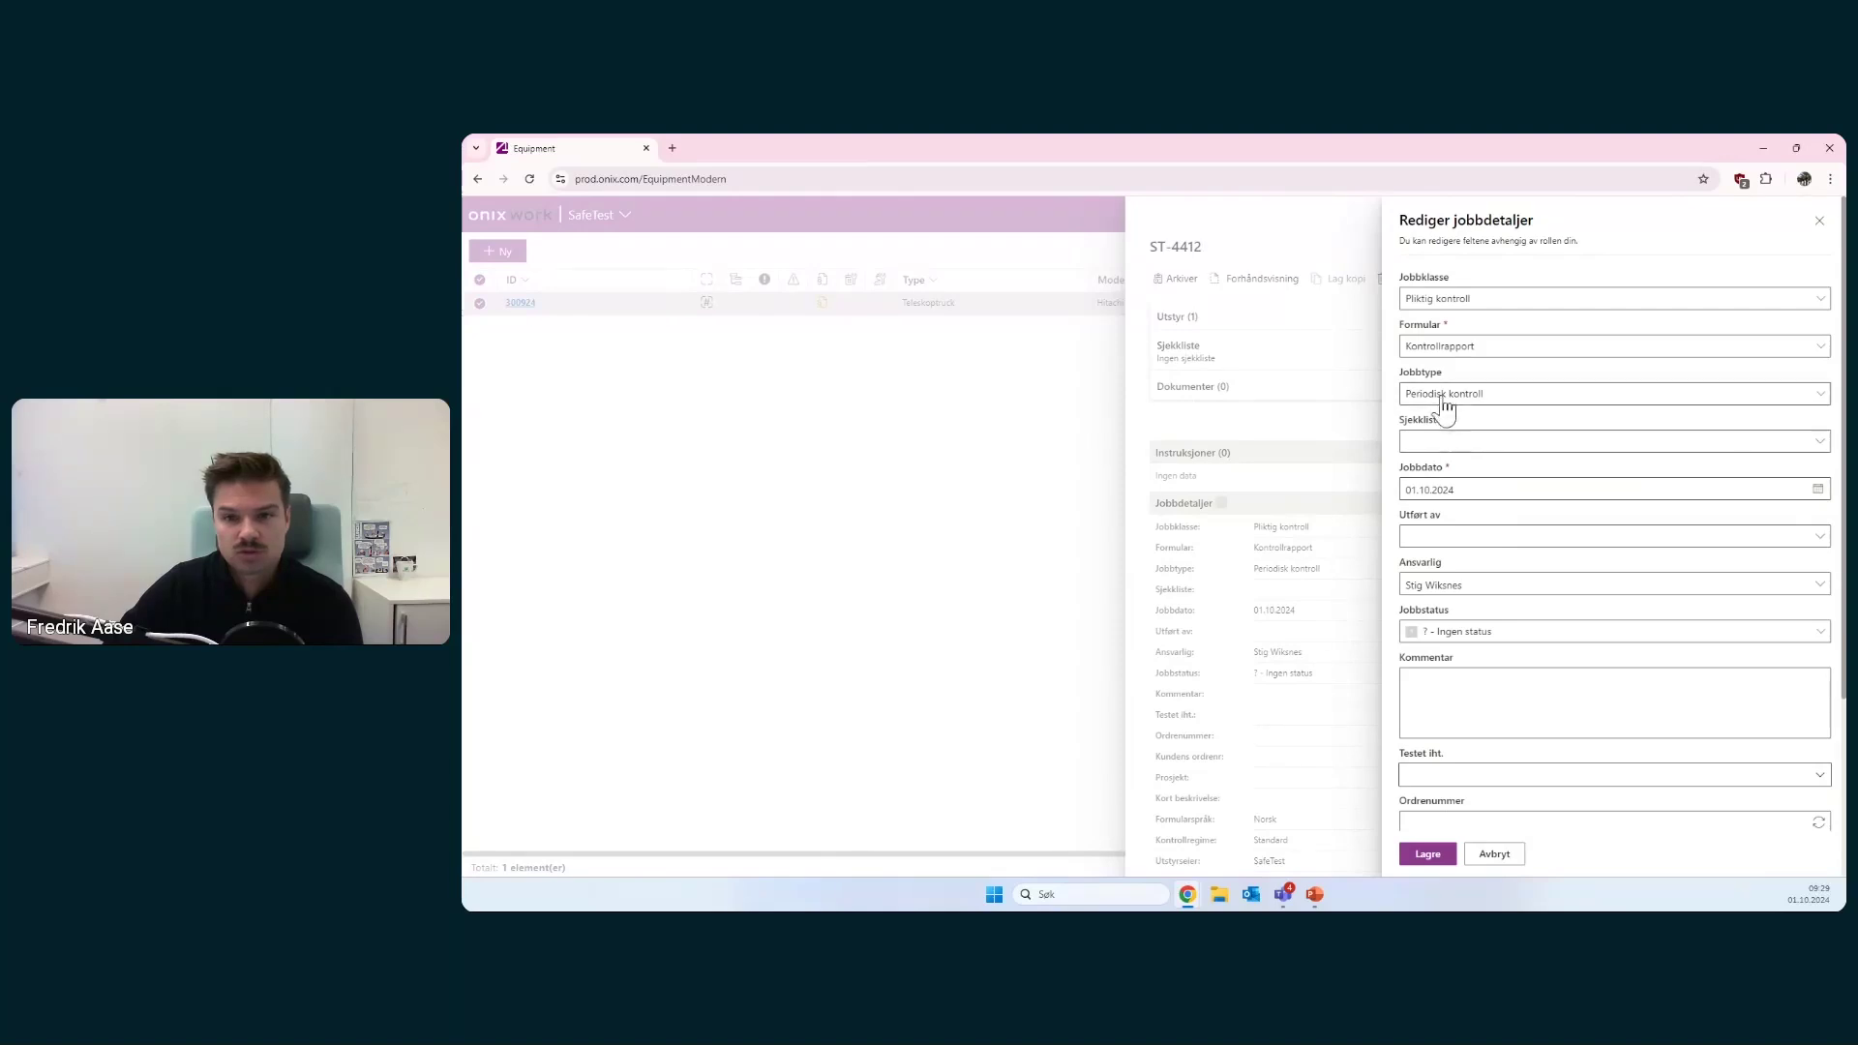
{"action": "left_click", "coordinate": [1440, 351]}
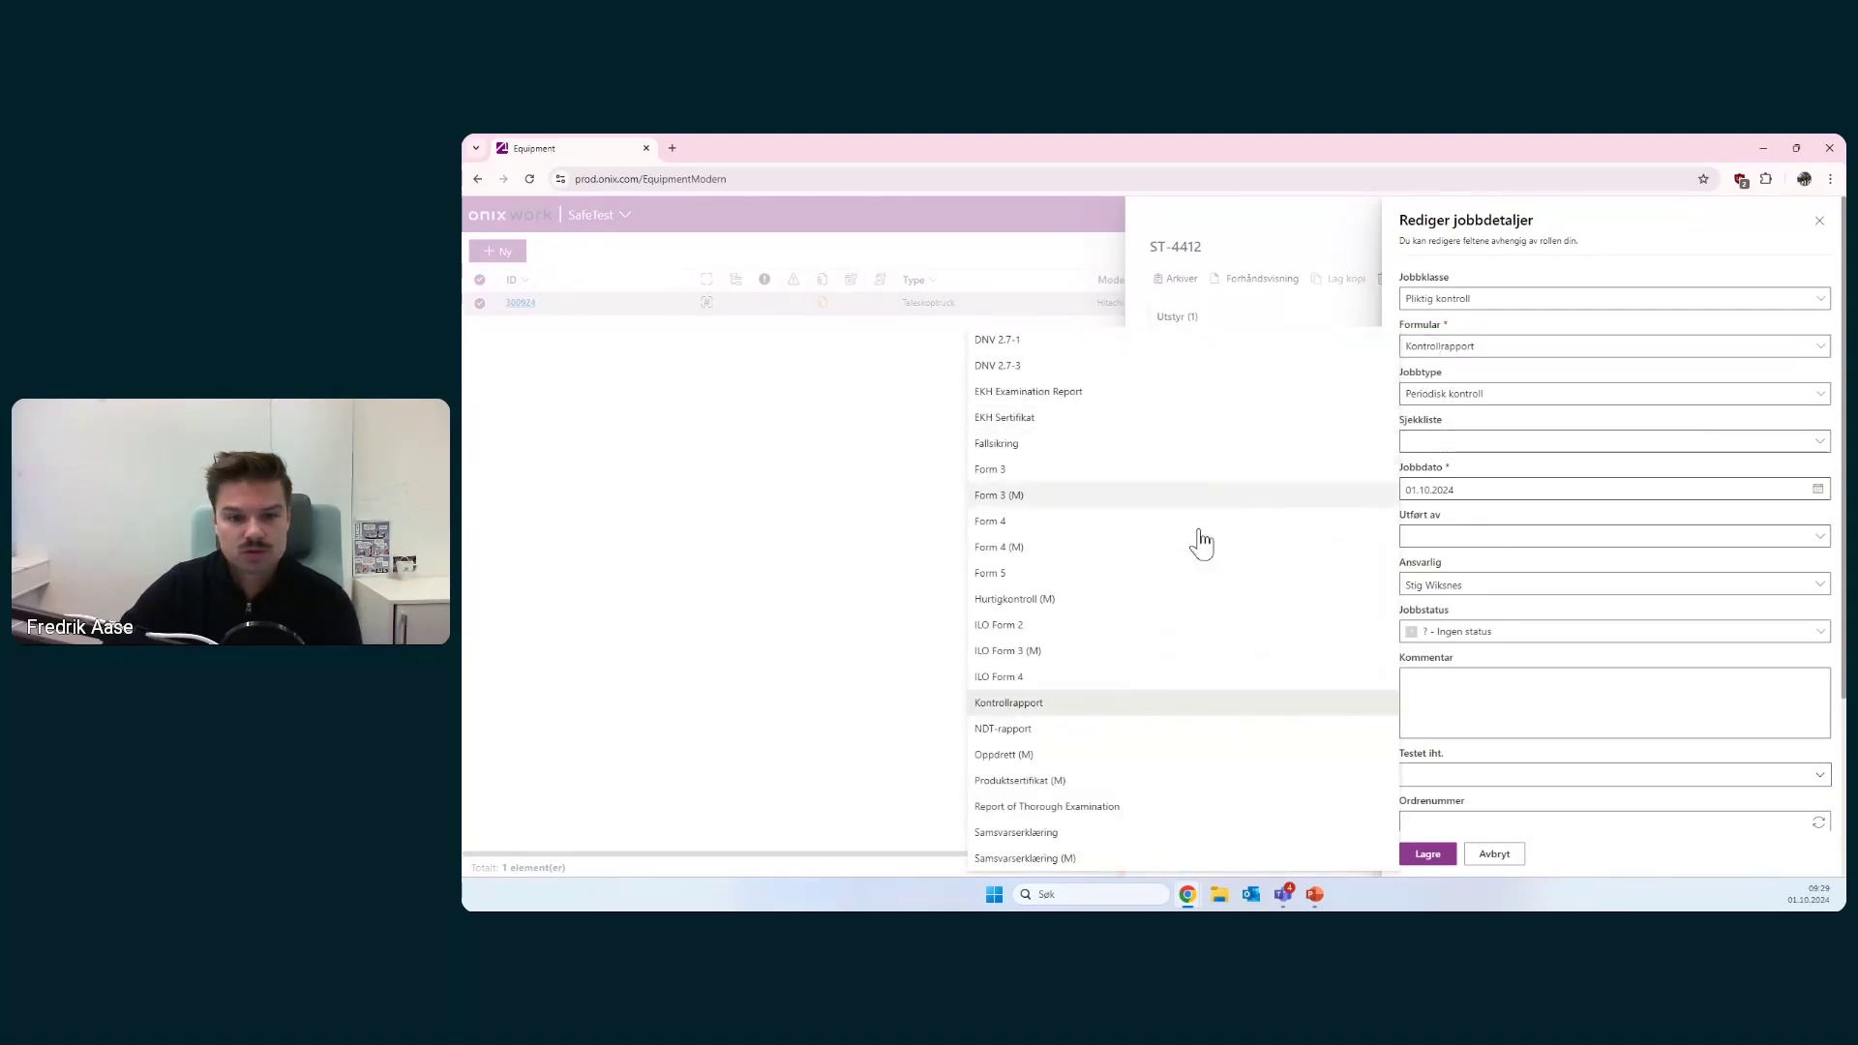
{"action": "left_click", "coordinate": [1016, 732]}
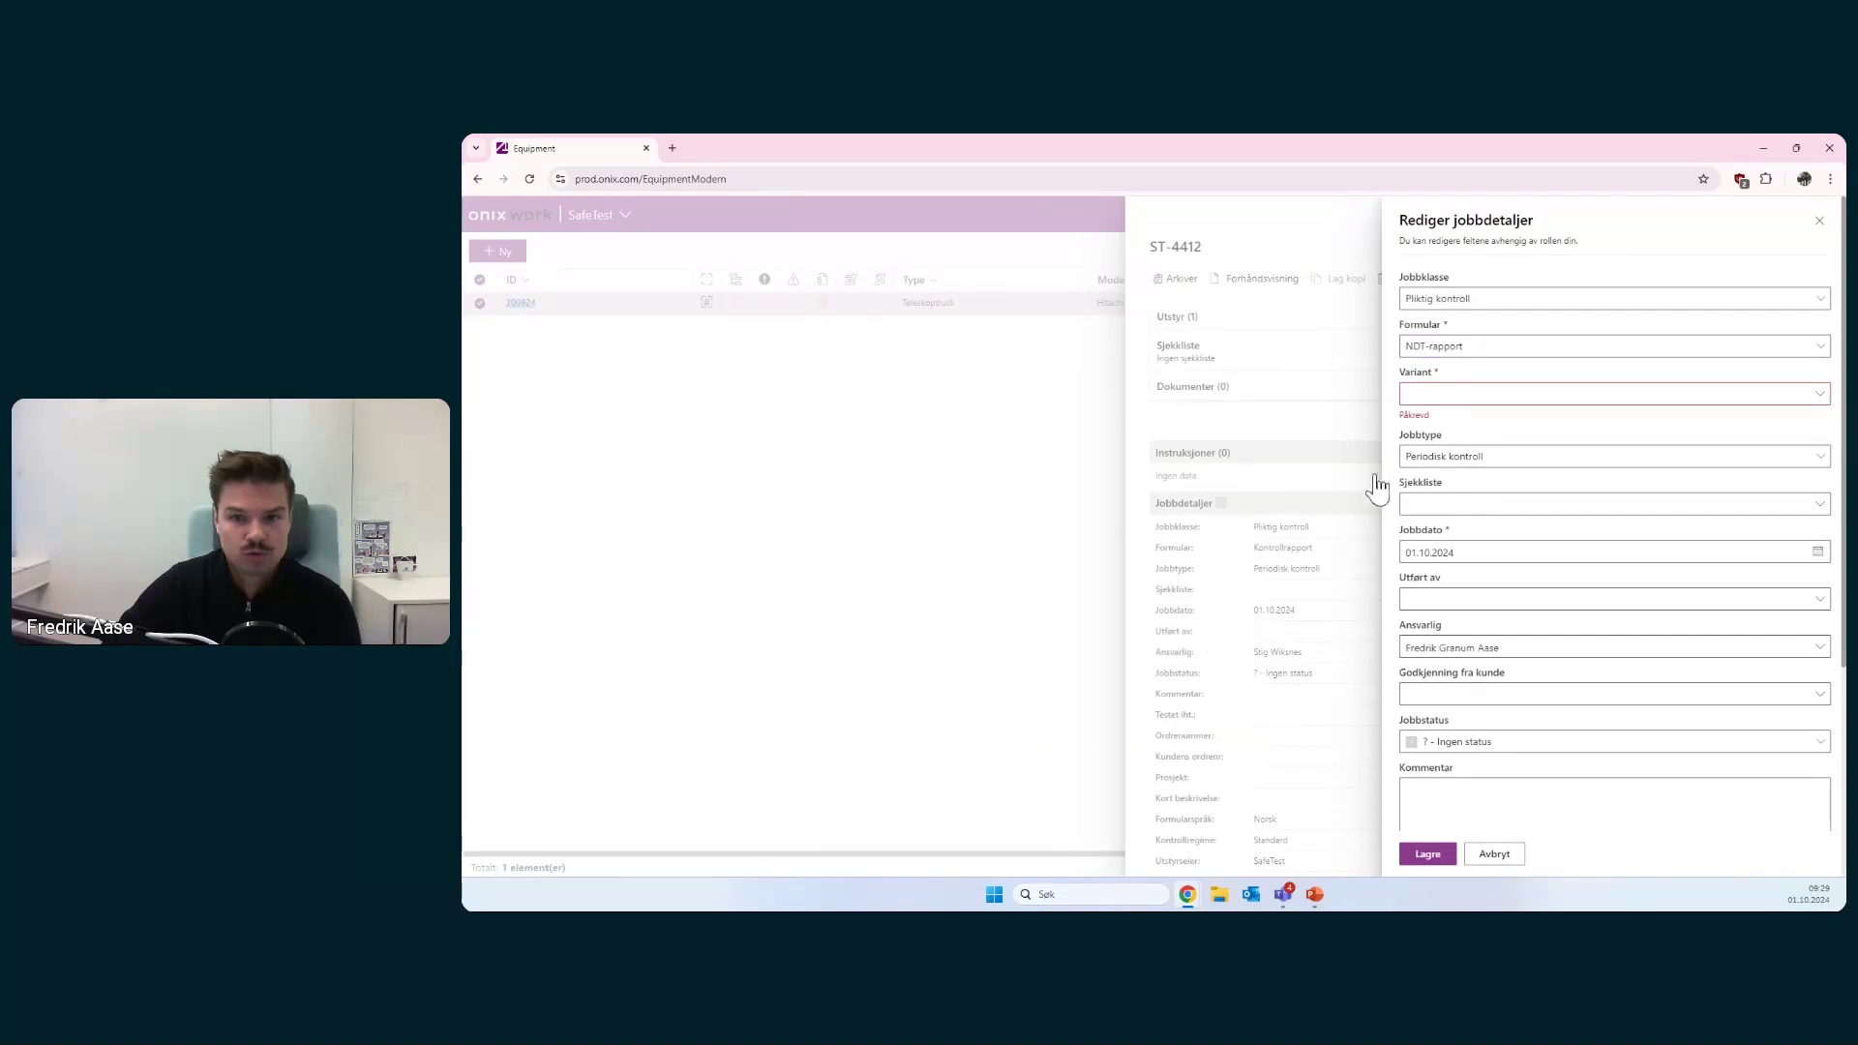
{"action": "left_click", "coordinate": [1452, 395]}
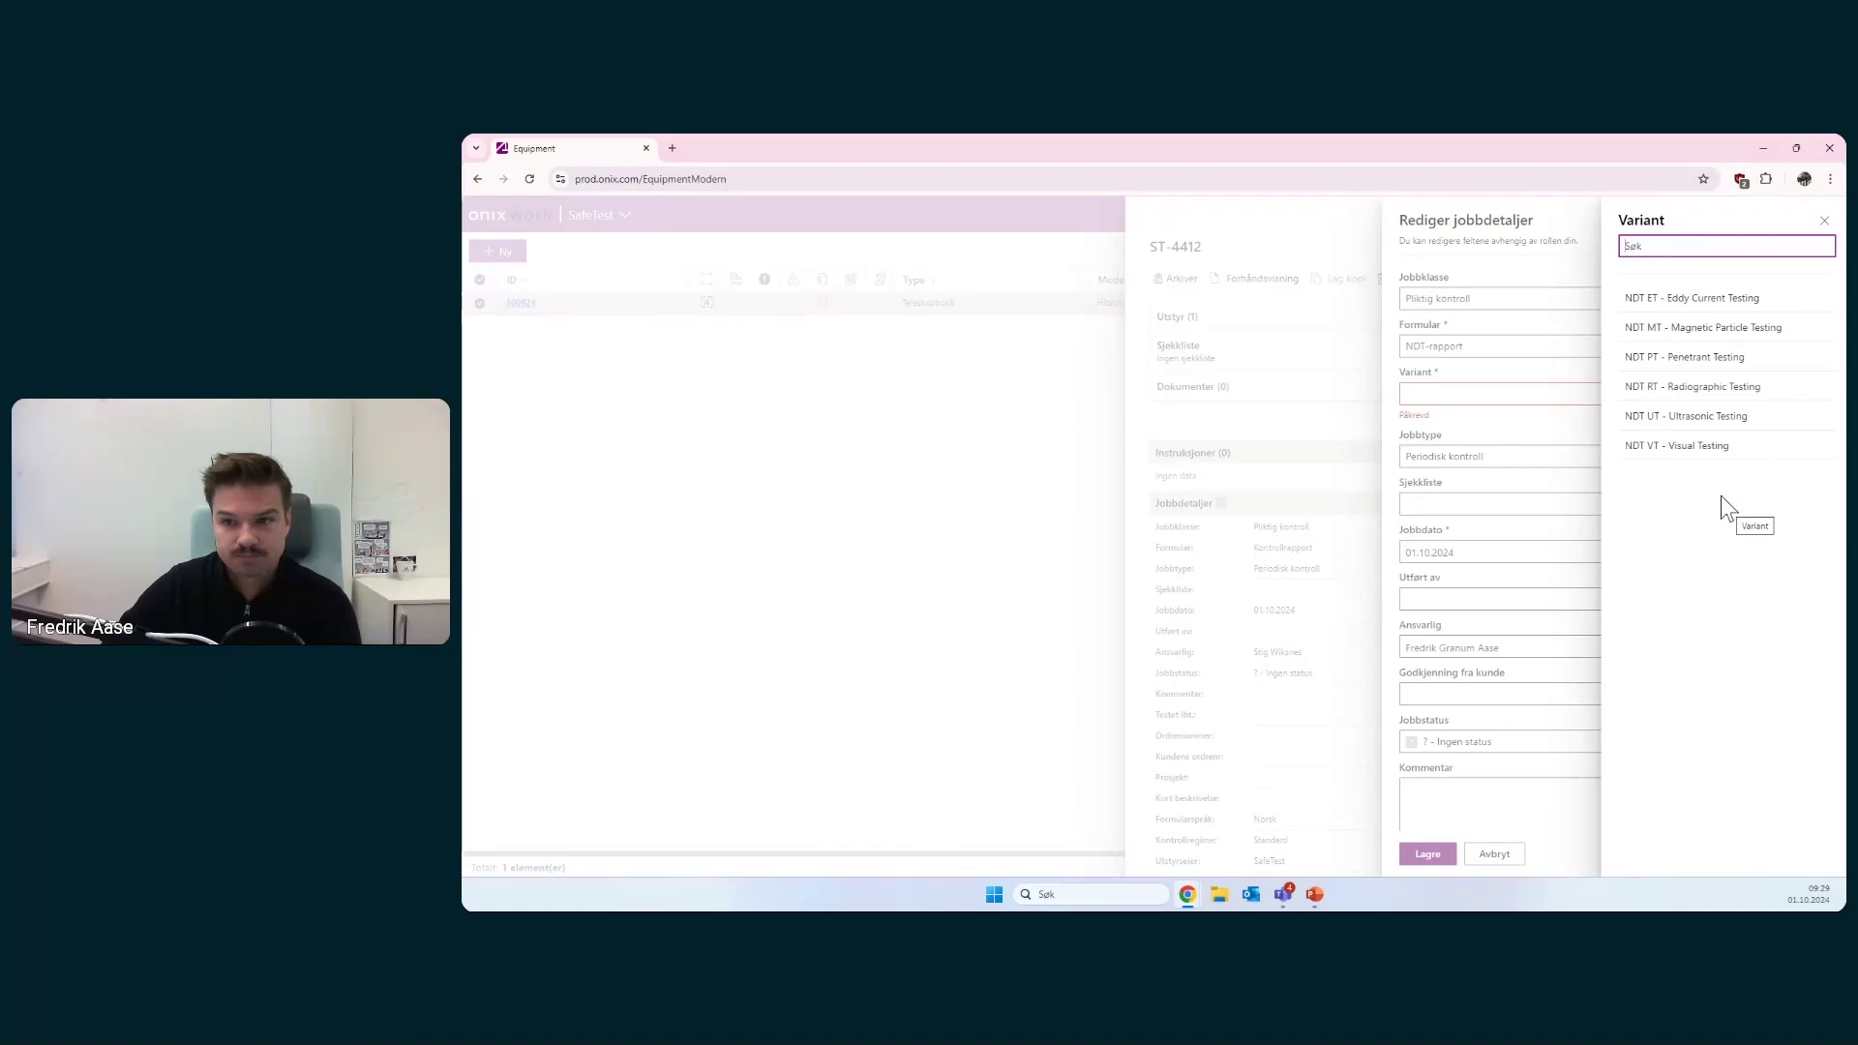
{"action": "left_click", "coordinate": [1678, 299]}
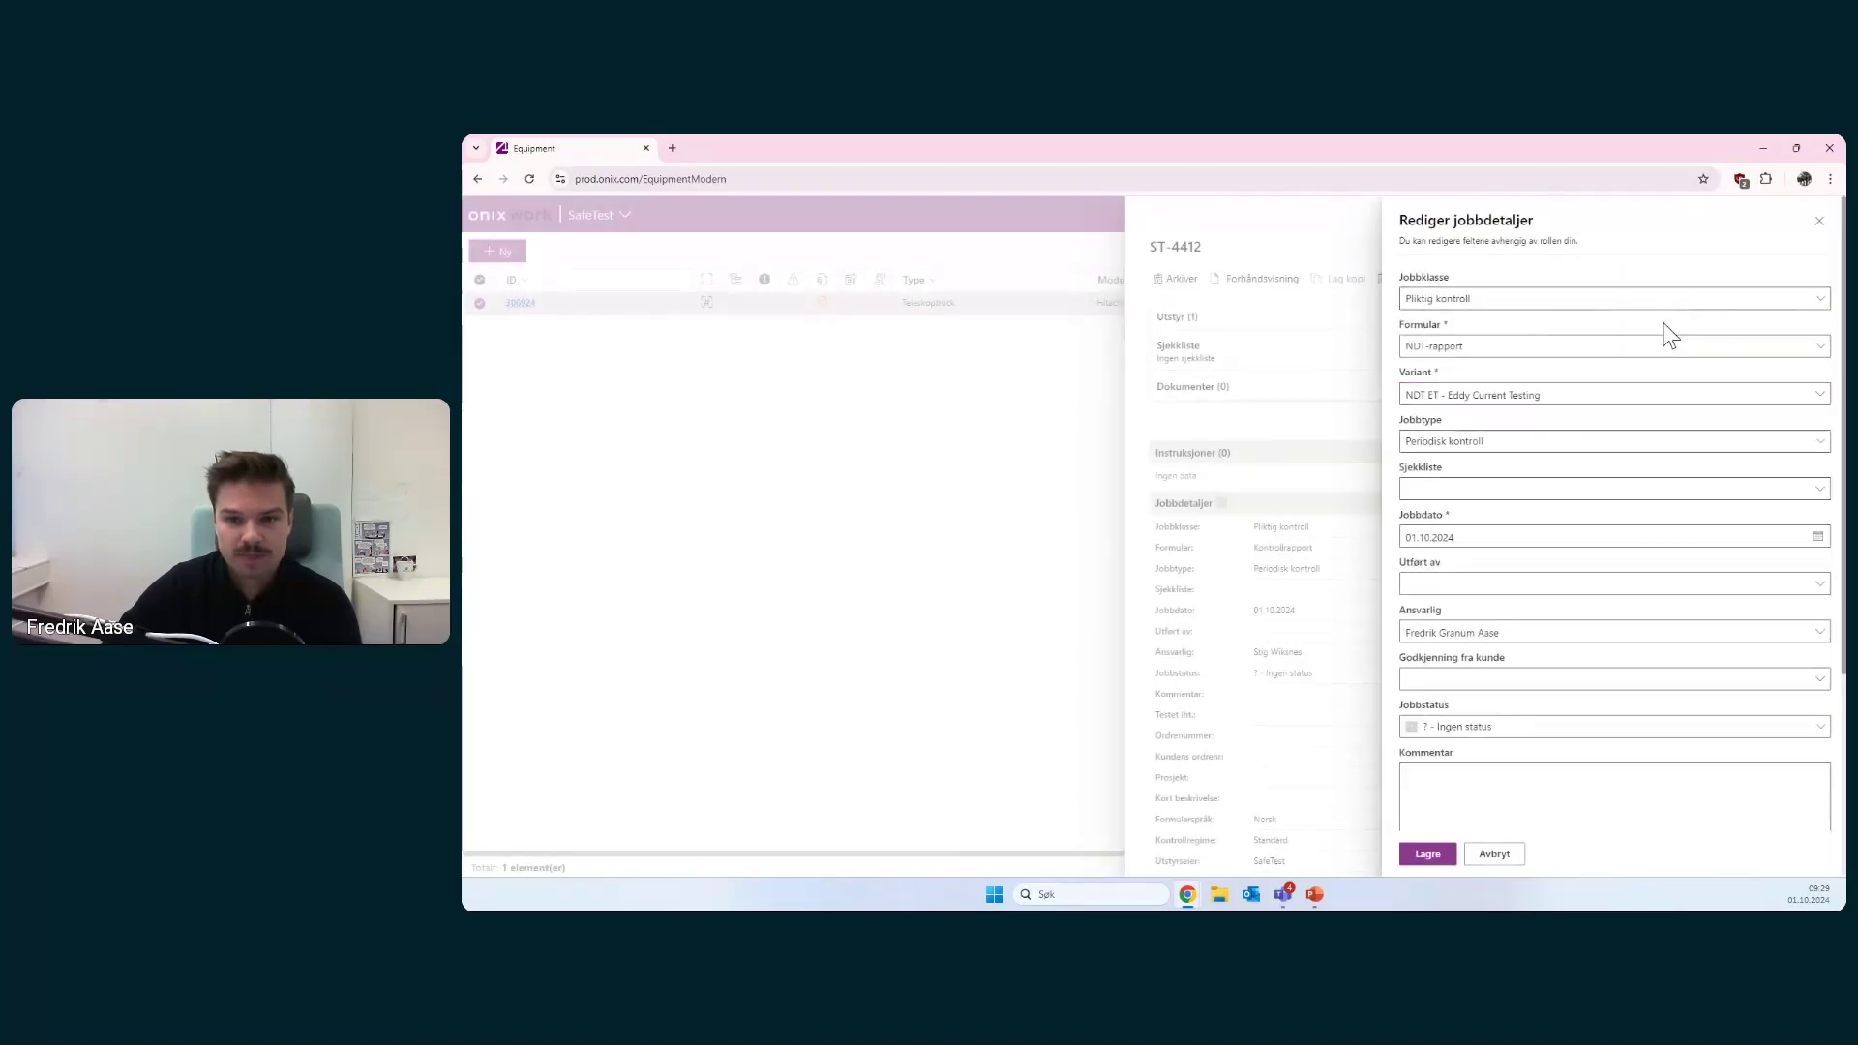
- Choose your own user as Utført av in the job details and save them
{"action": "left_click", "coordinate": [1426, 586]}
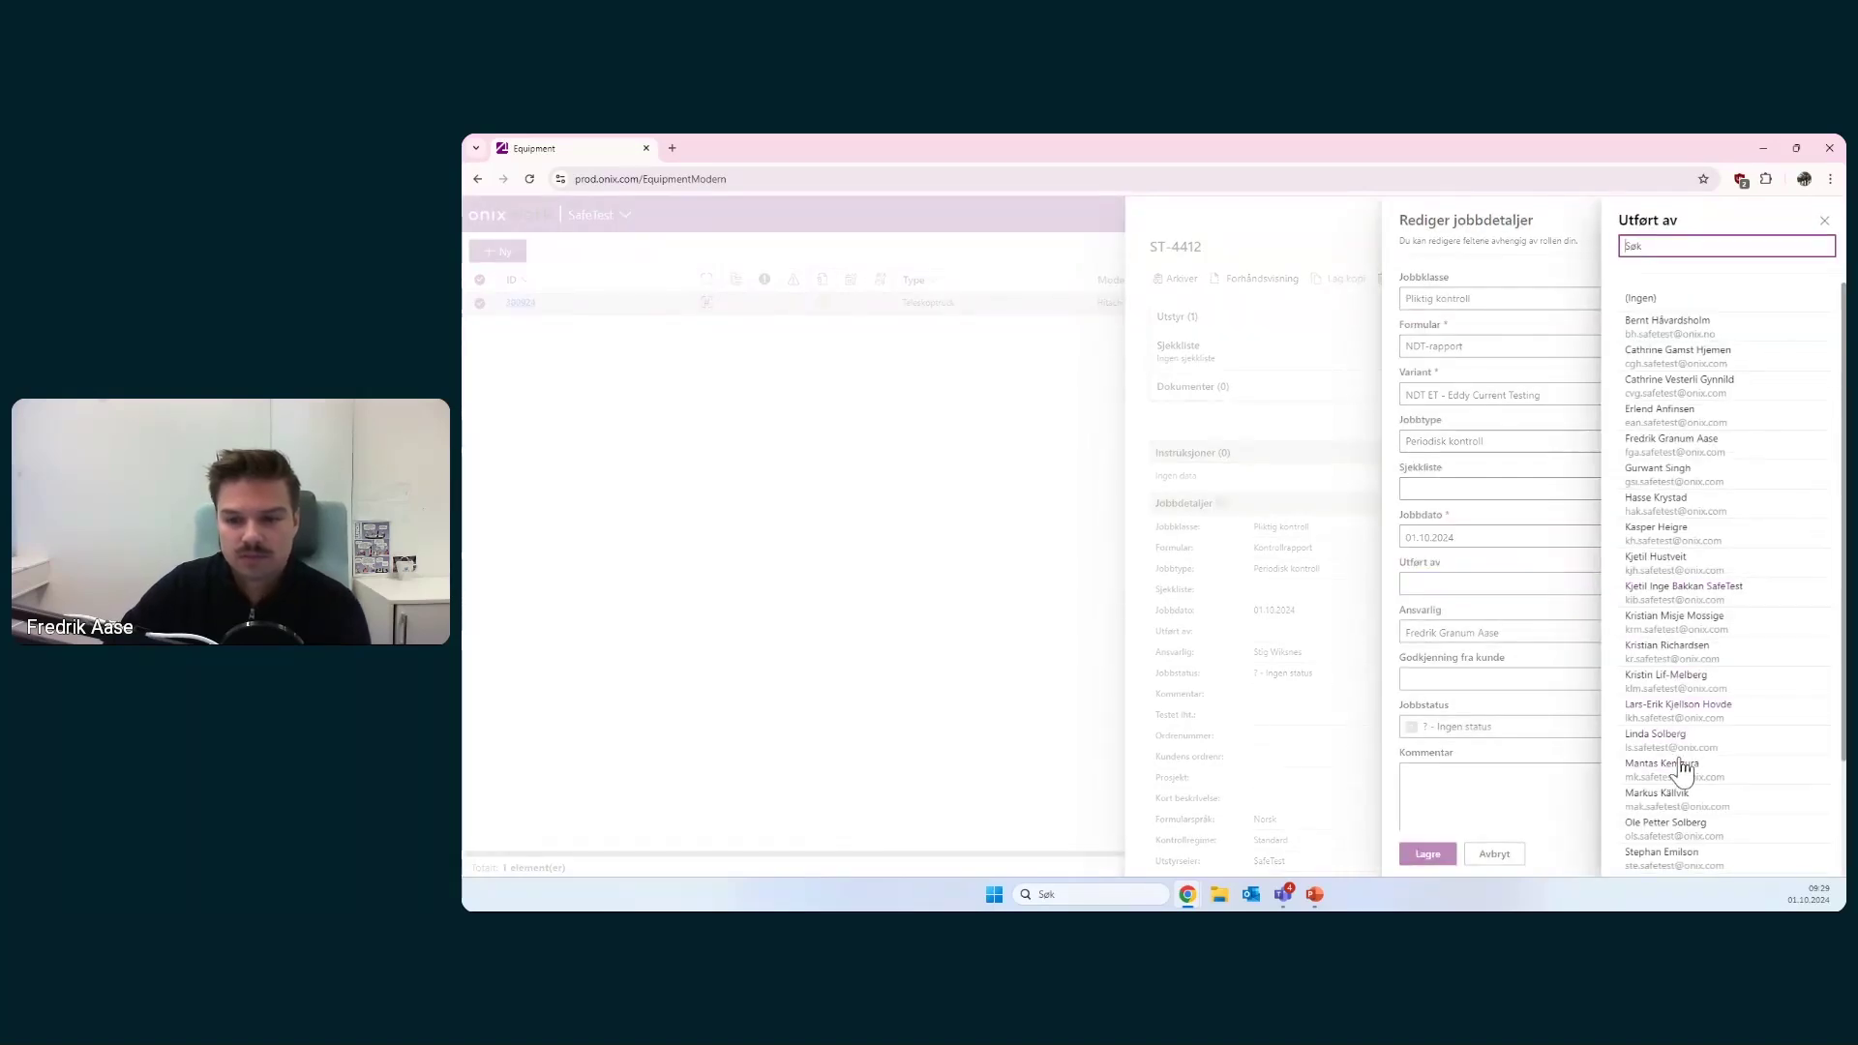
{"action": "left_click", "coordinate": [1684, 440]}
{"action": "scroll", "coordinate": [1535, 683], "scroll_direction": "down", "scroll_amount": 3}
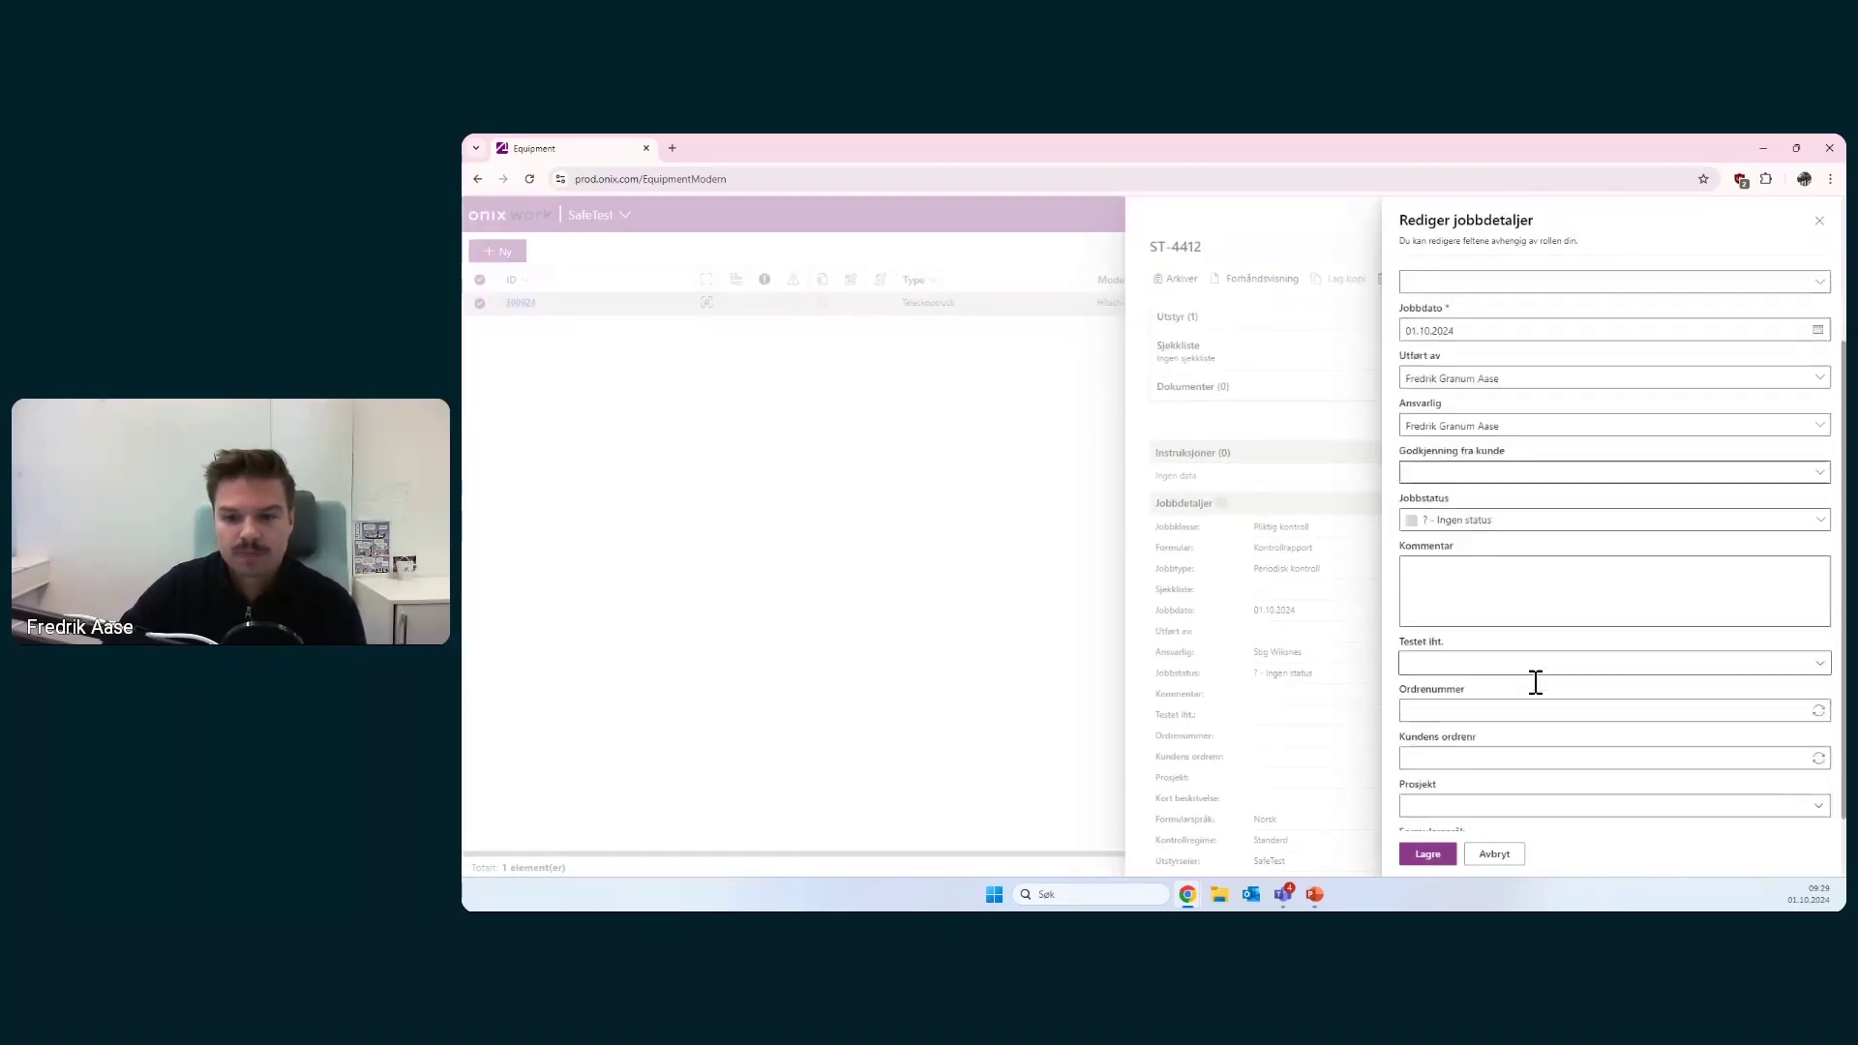
{"action": "left_click", "coordinate": [1430, 852]}
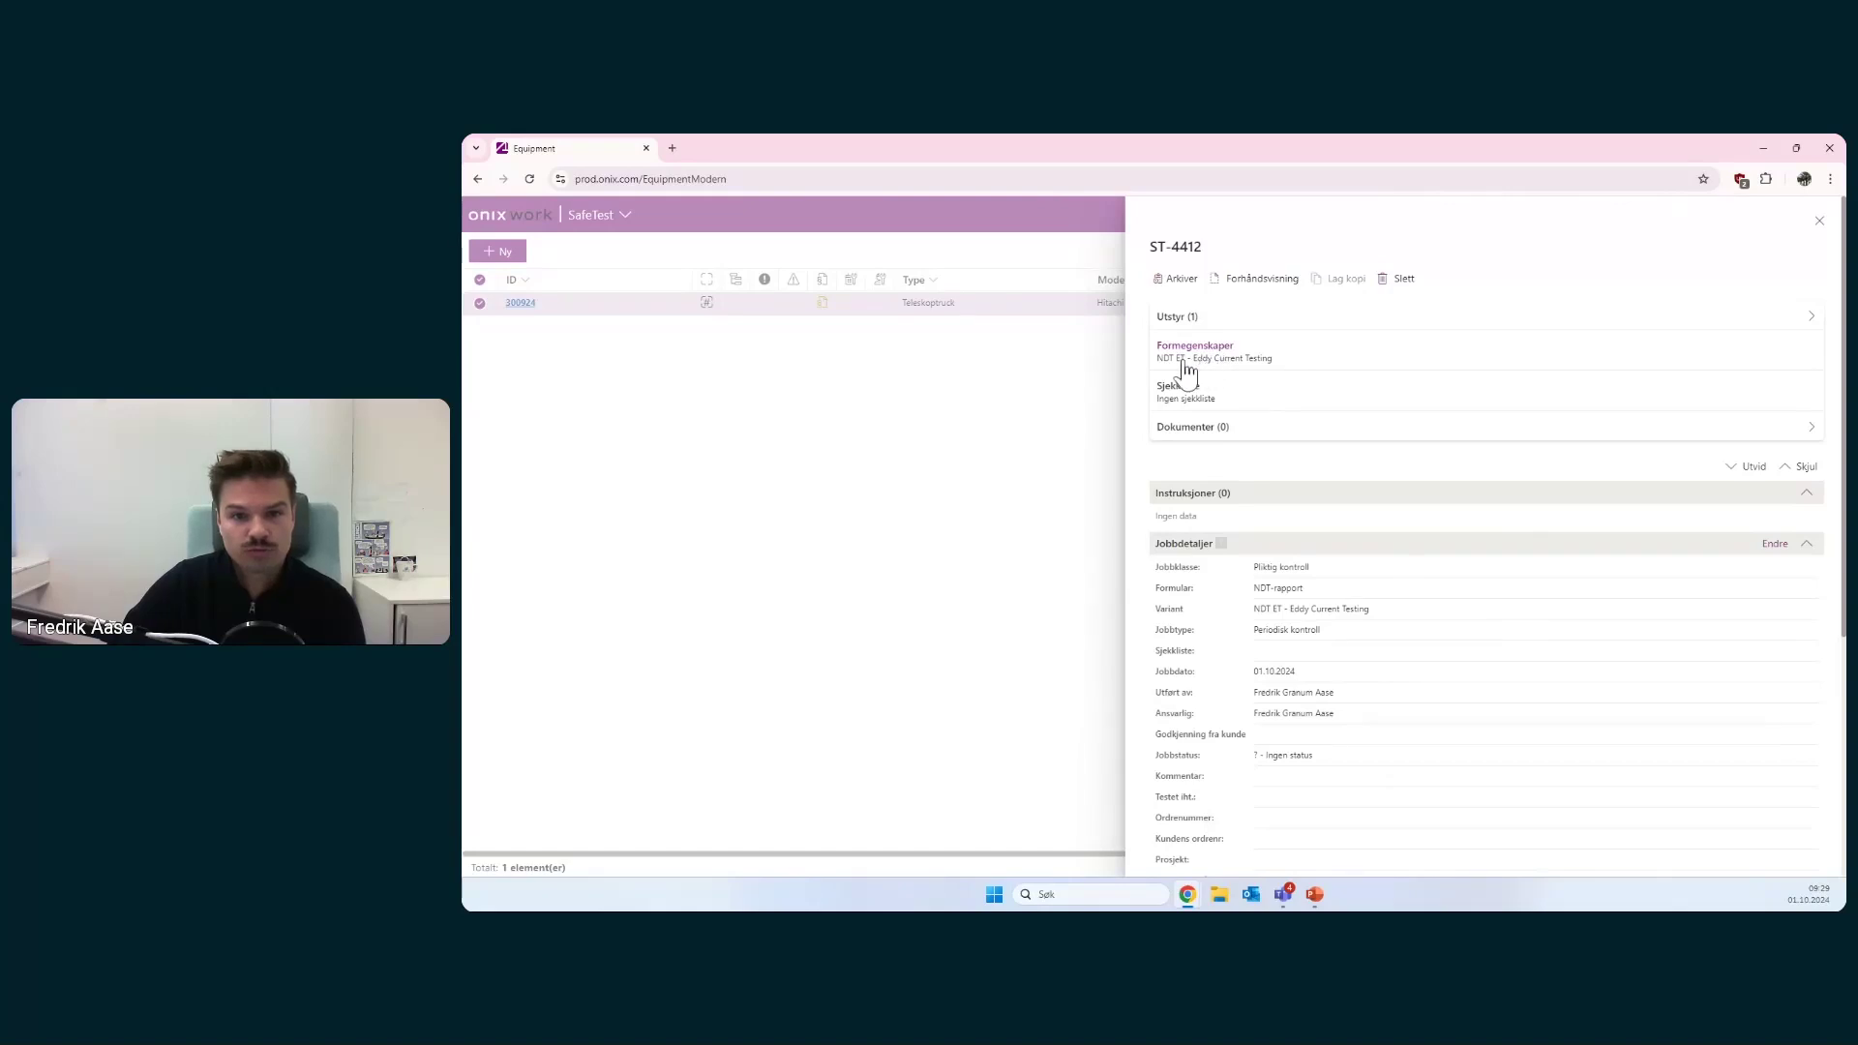
- Open the job's Formegenskaper for NDT ET - Eddy Current Testing and collapse all its sections
{"action": "left_click", "coordinate": [1225, 370]}
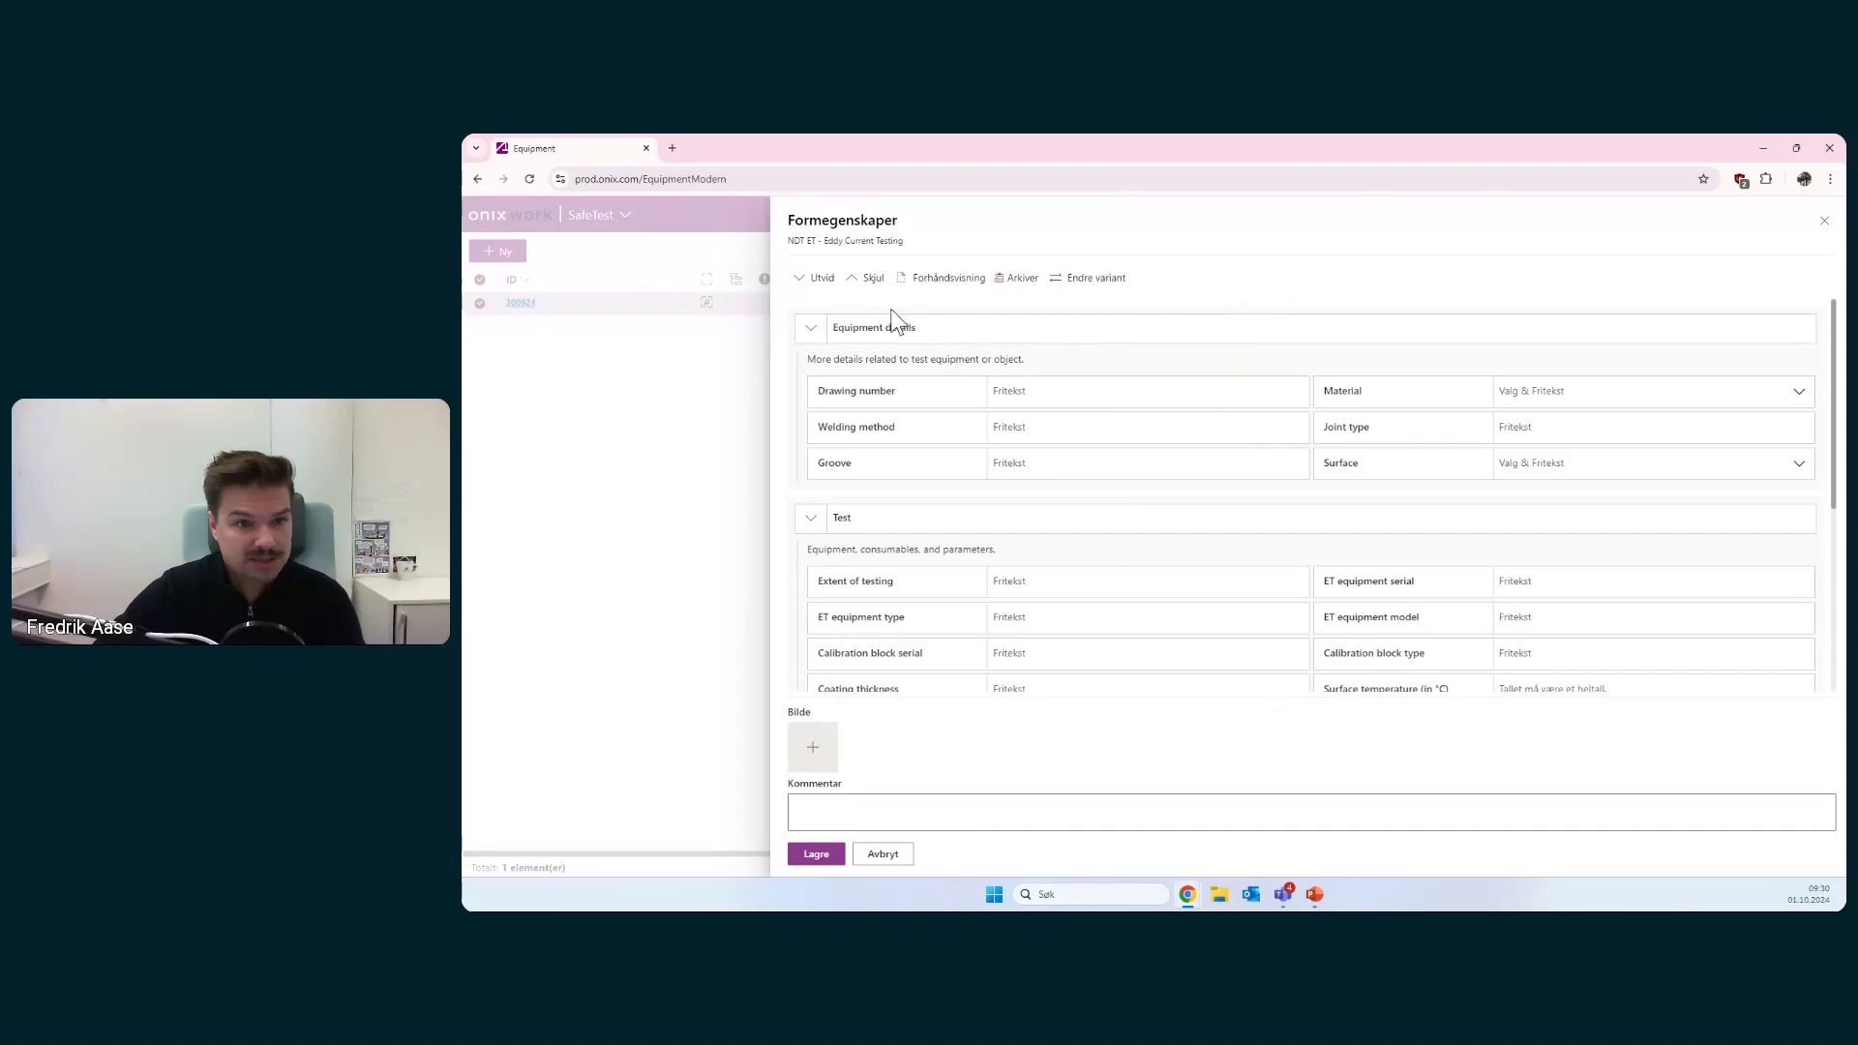
{"action": "left_click", "coordinate": [870, 287]}
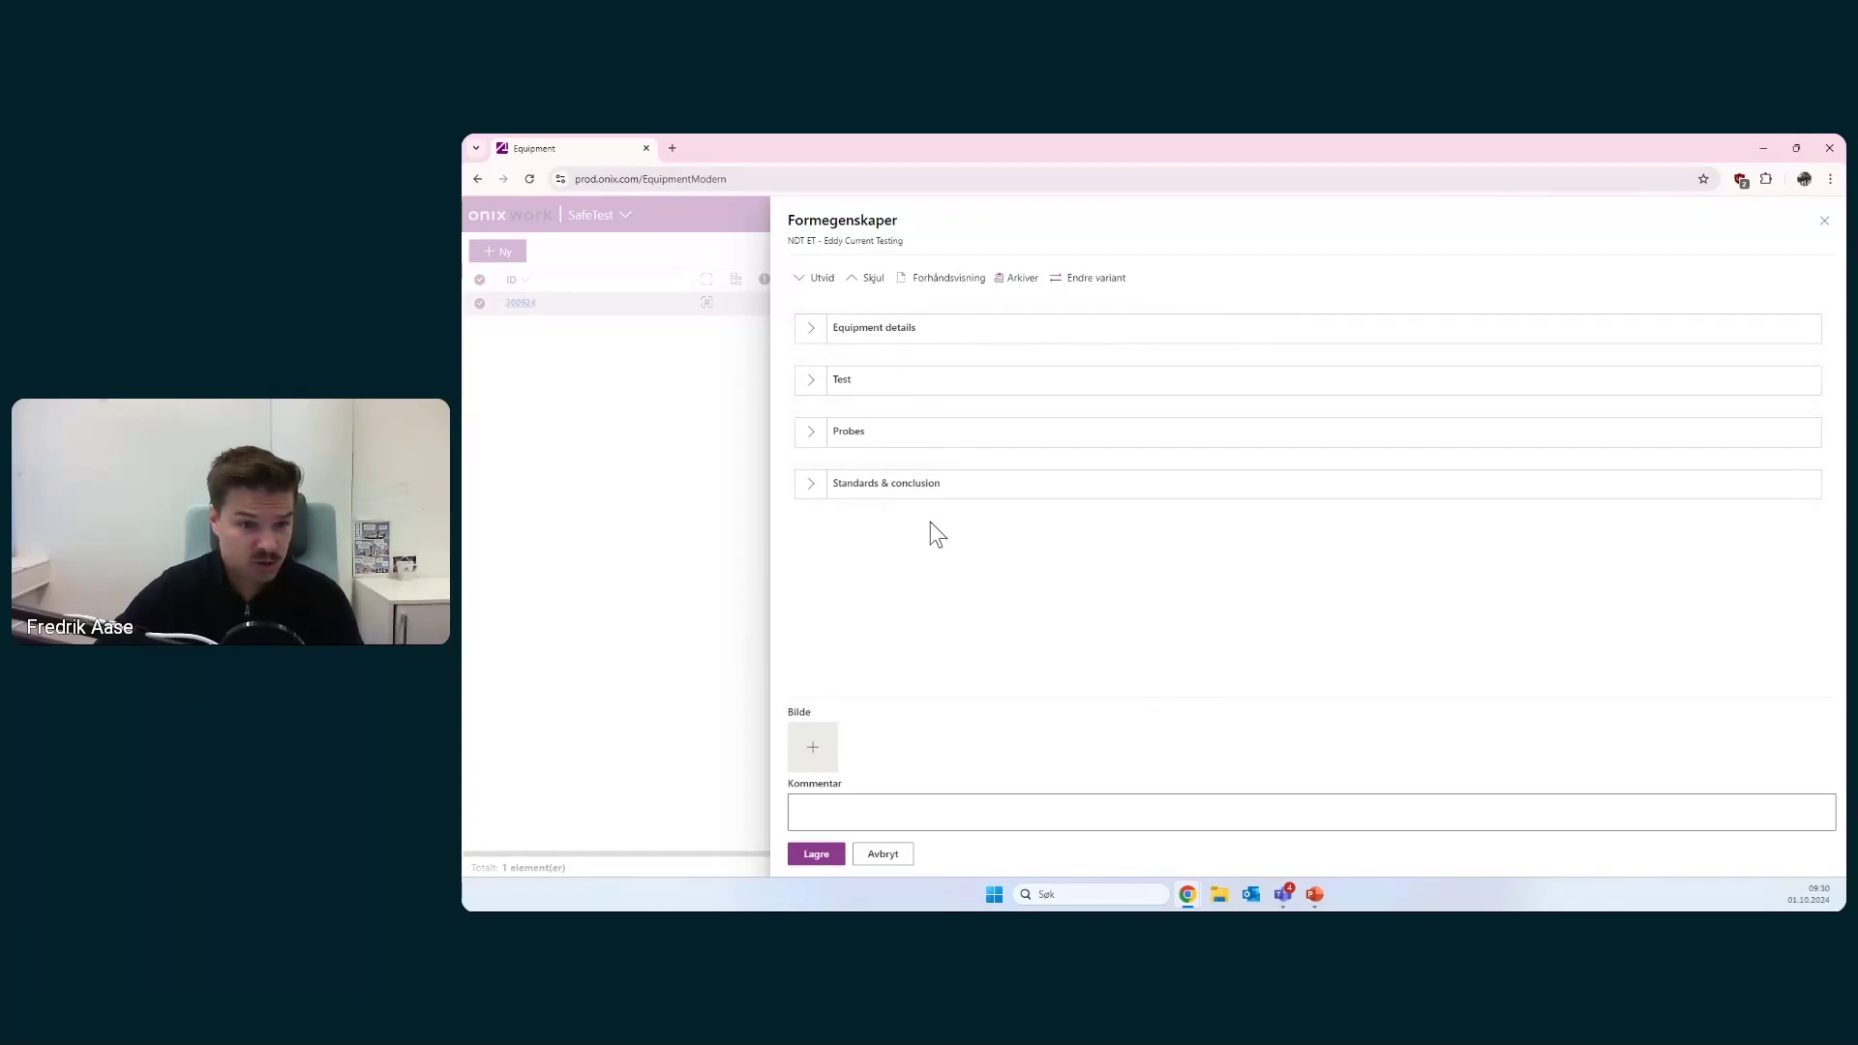
- Expand Equipment details and enter drawing number 155131, welding method ABC and groove "tekst"
{"action": "left_click", "coordinate": [812, 334]}
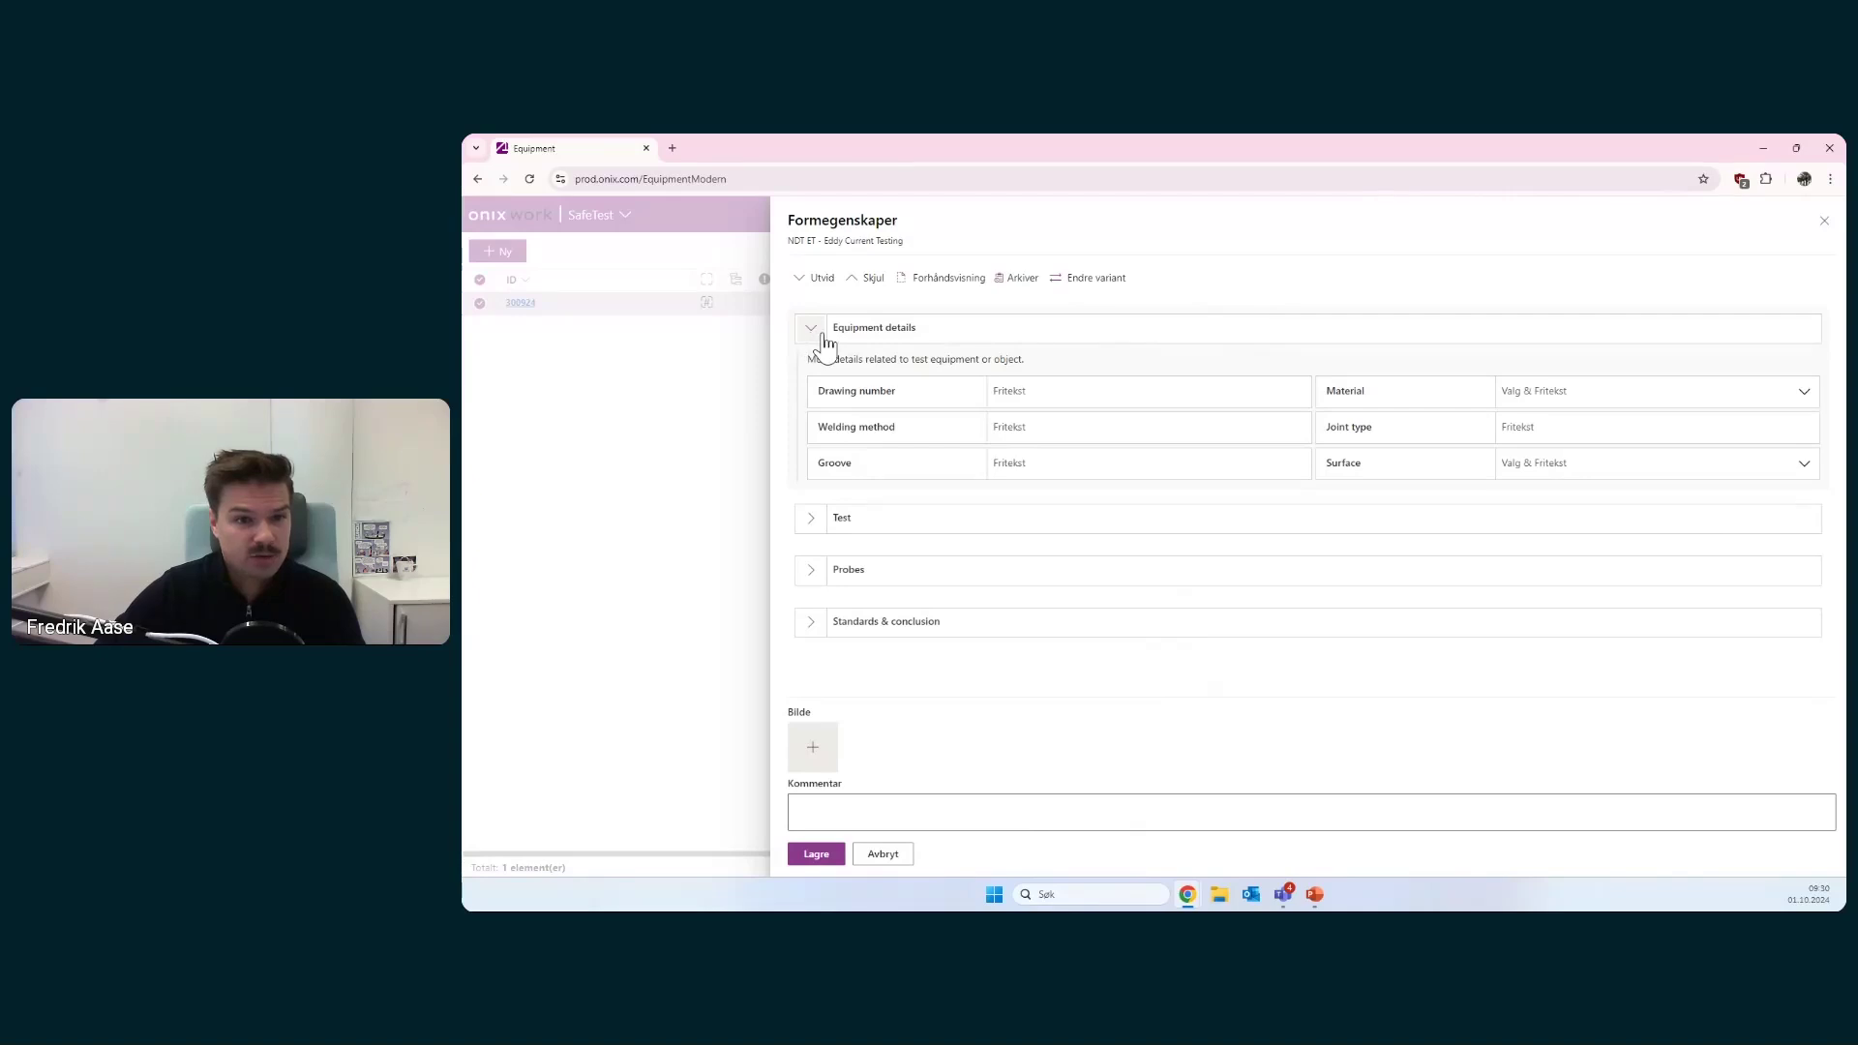
{"action": "left_click", "coordinate": [1007, 391]}
{"action": "type", "text": "155131"}
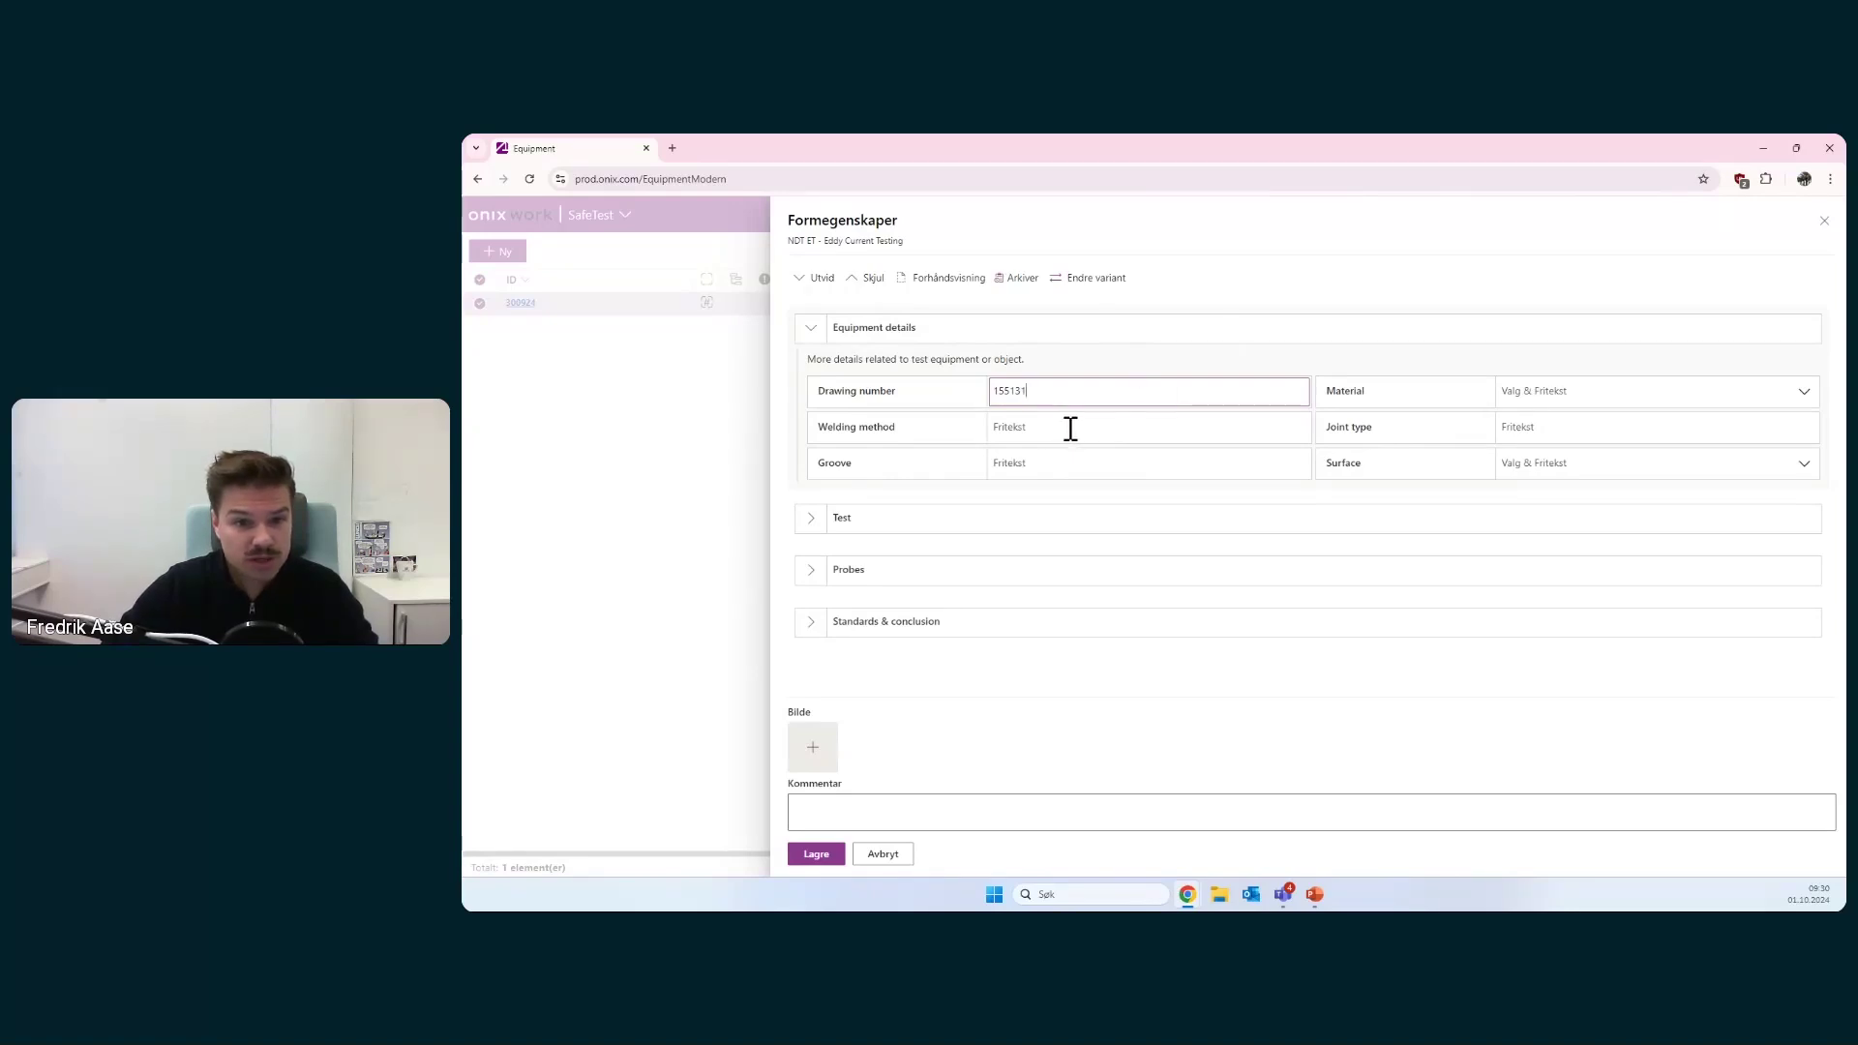
{"action": "left_click", "coordinate": [1008, 425]}
{"action": "type", "text": "15"}
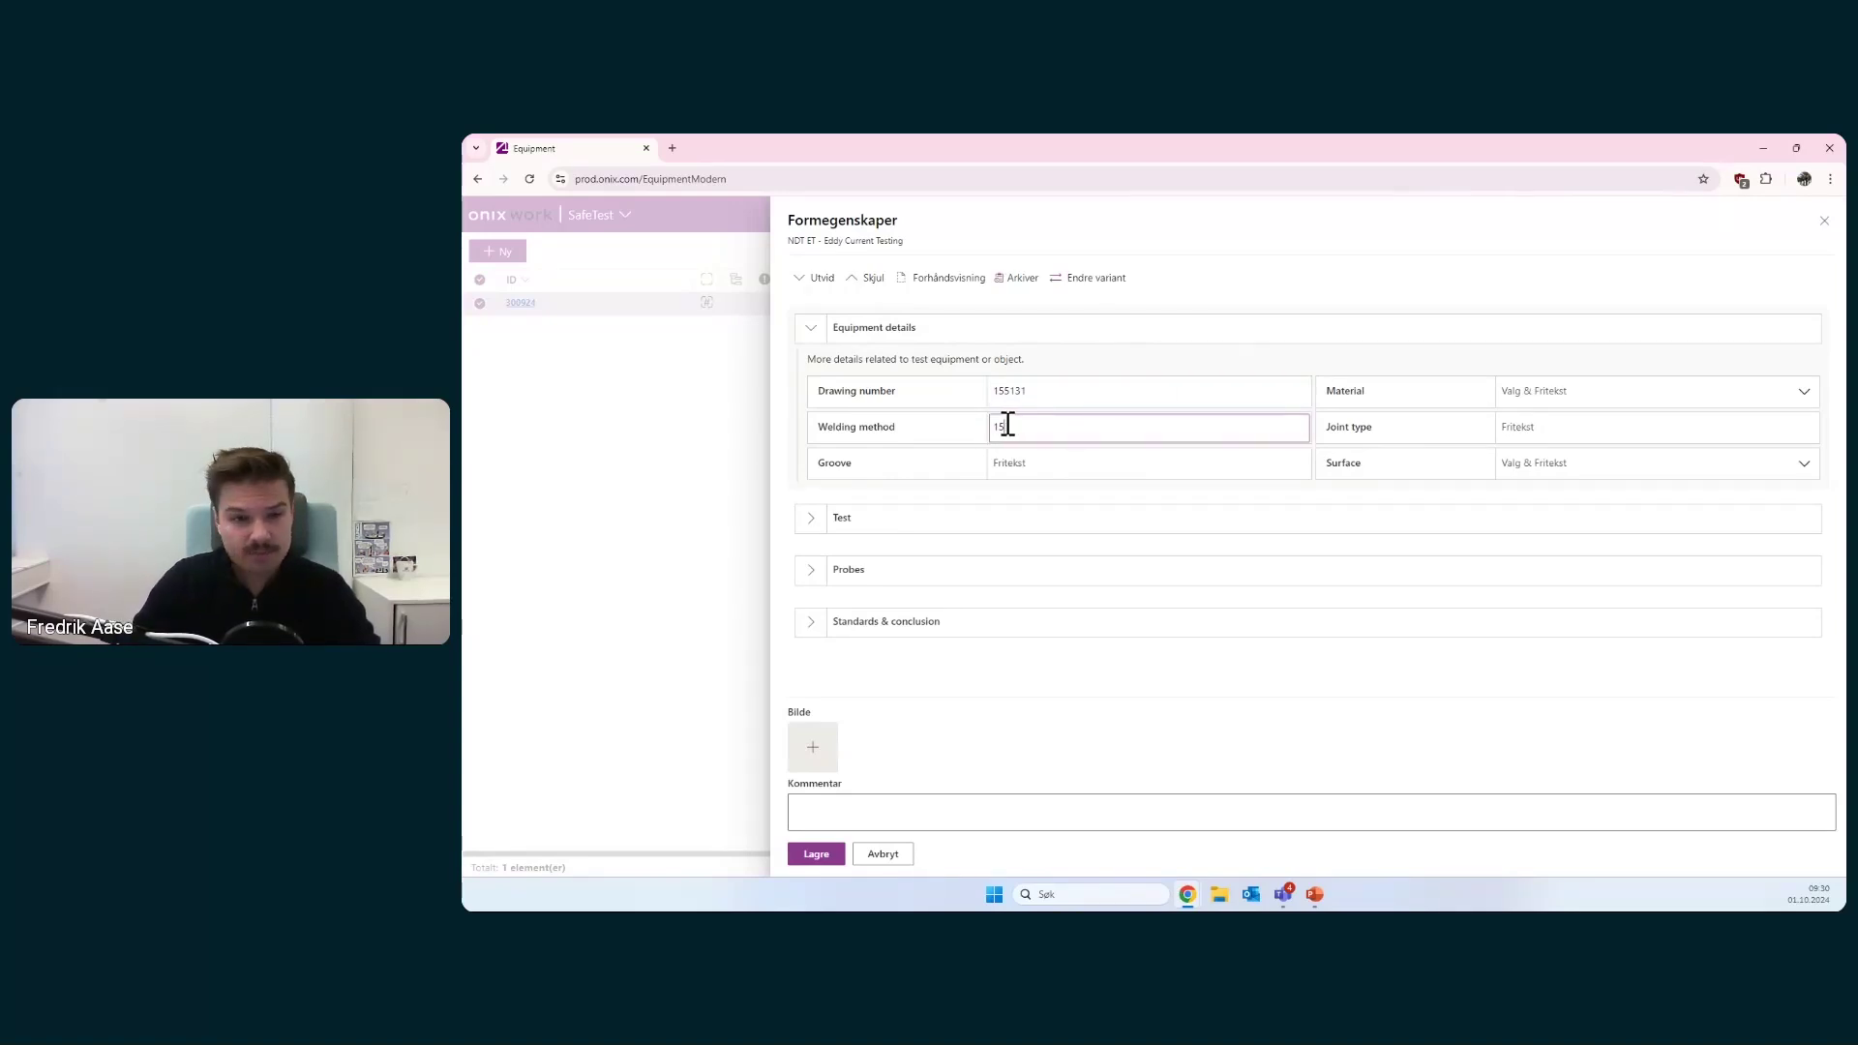
{"action": "key", "text": "BackSpace"}
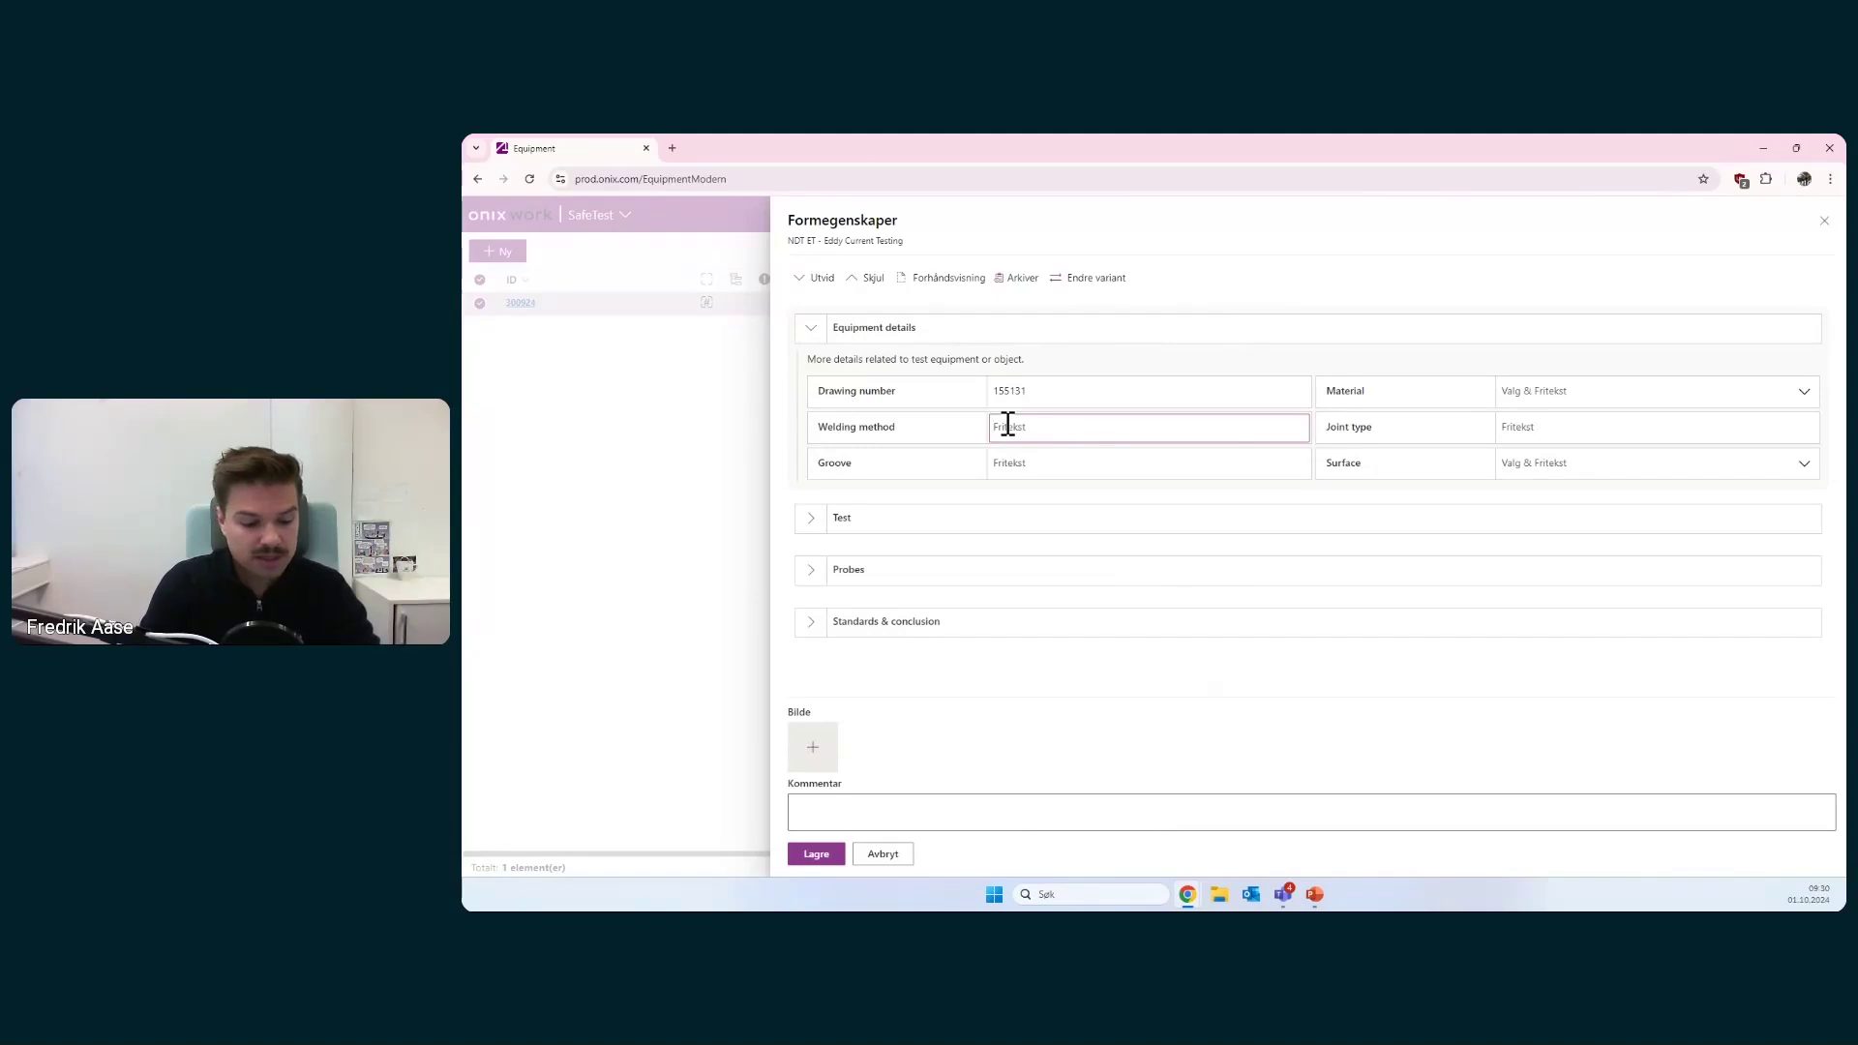
{"action": "type", "text": "AB"}
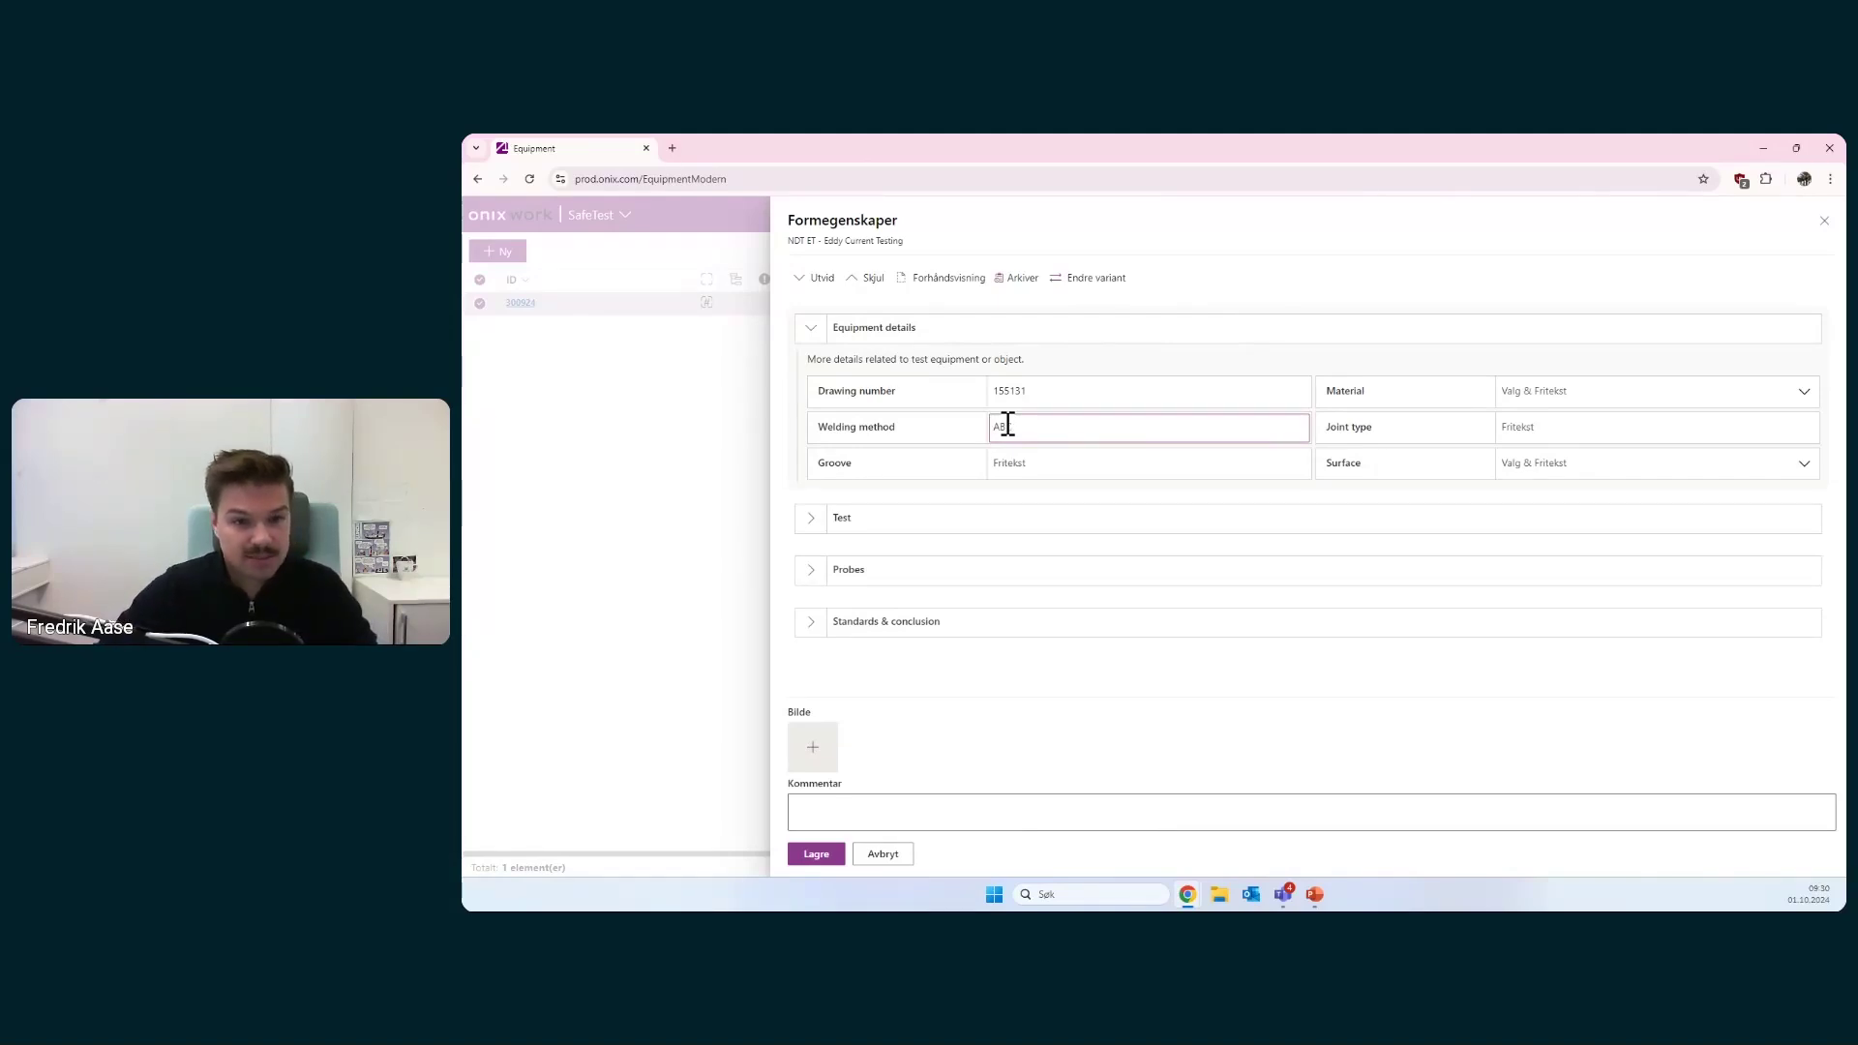
{"action": "type", "text": "C"}
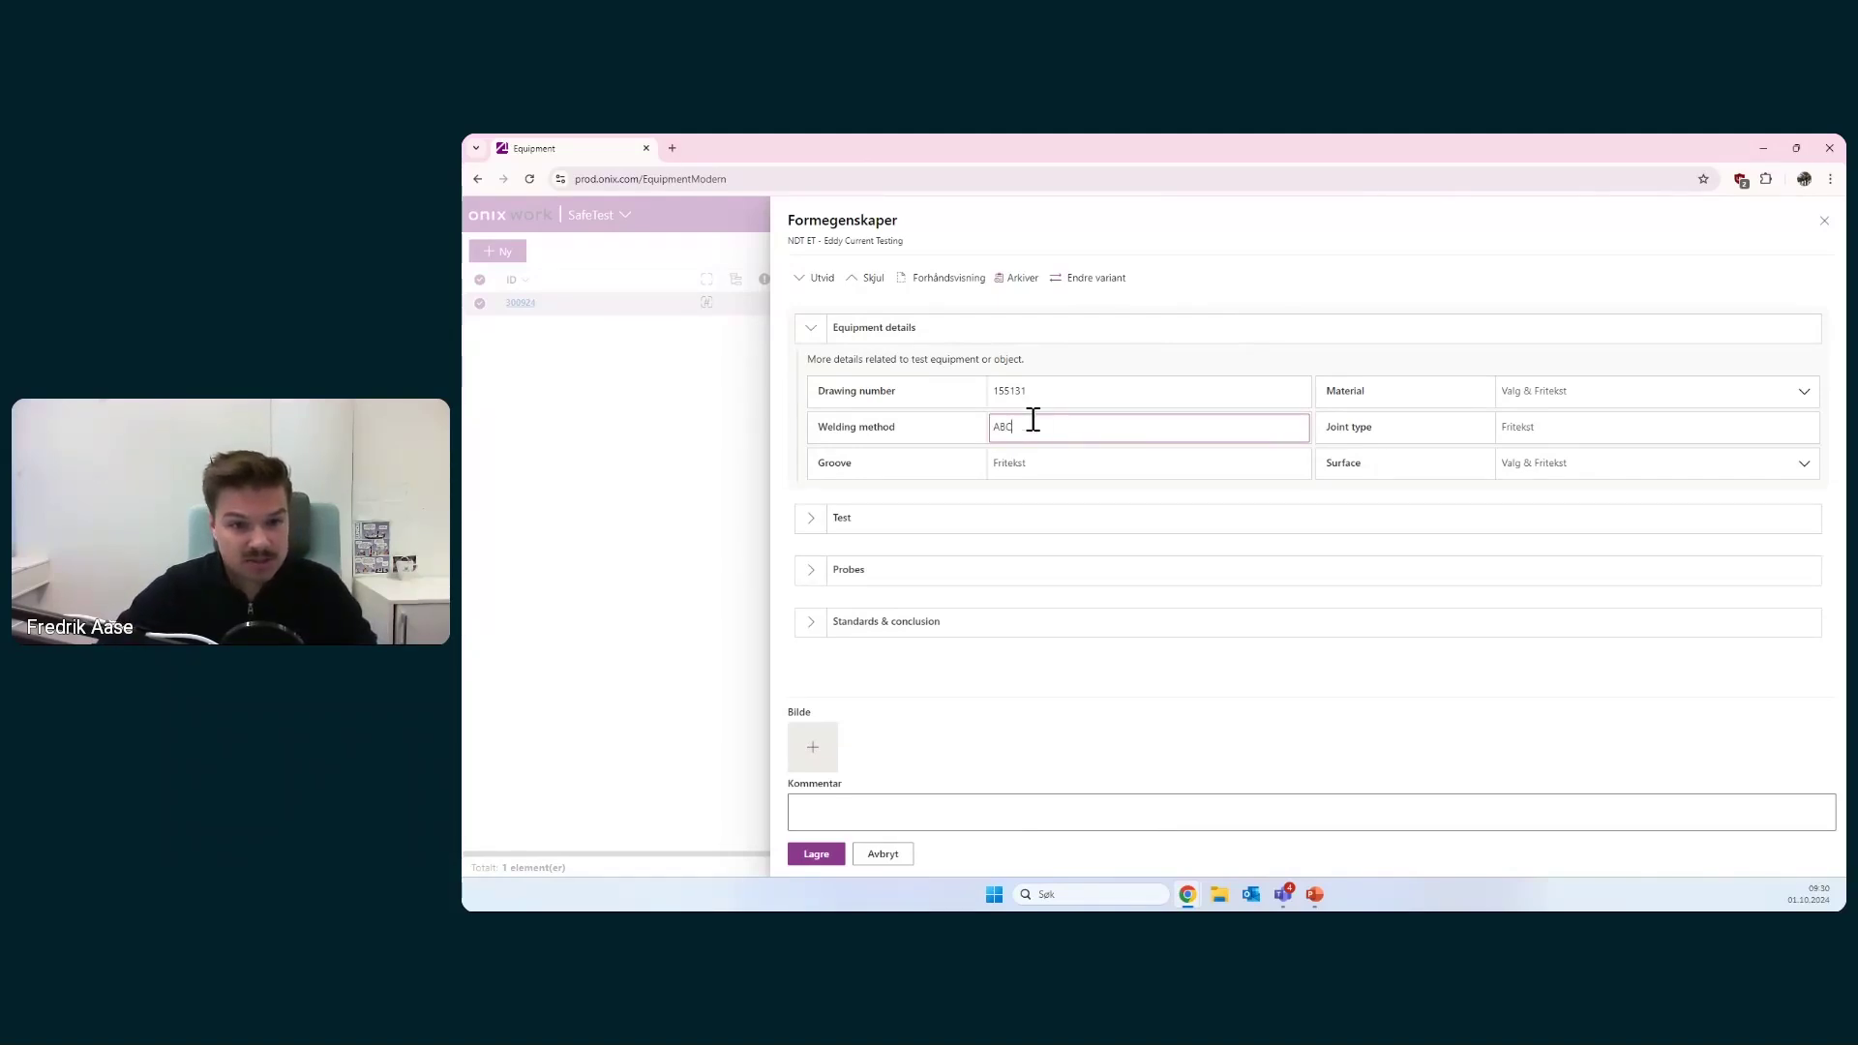
{"action": "left_click", "coordinate": [1070, 462]}
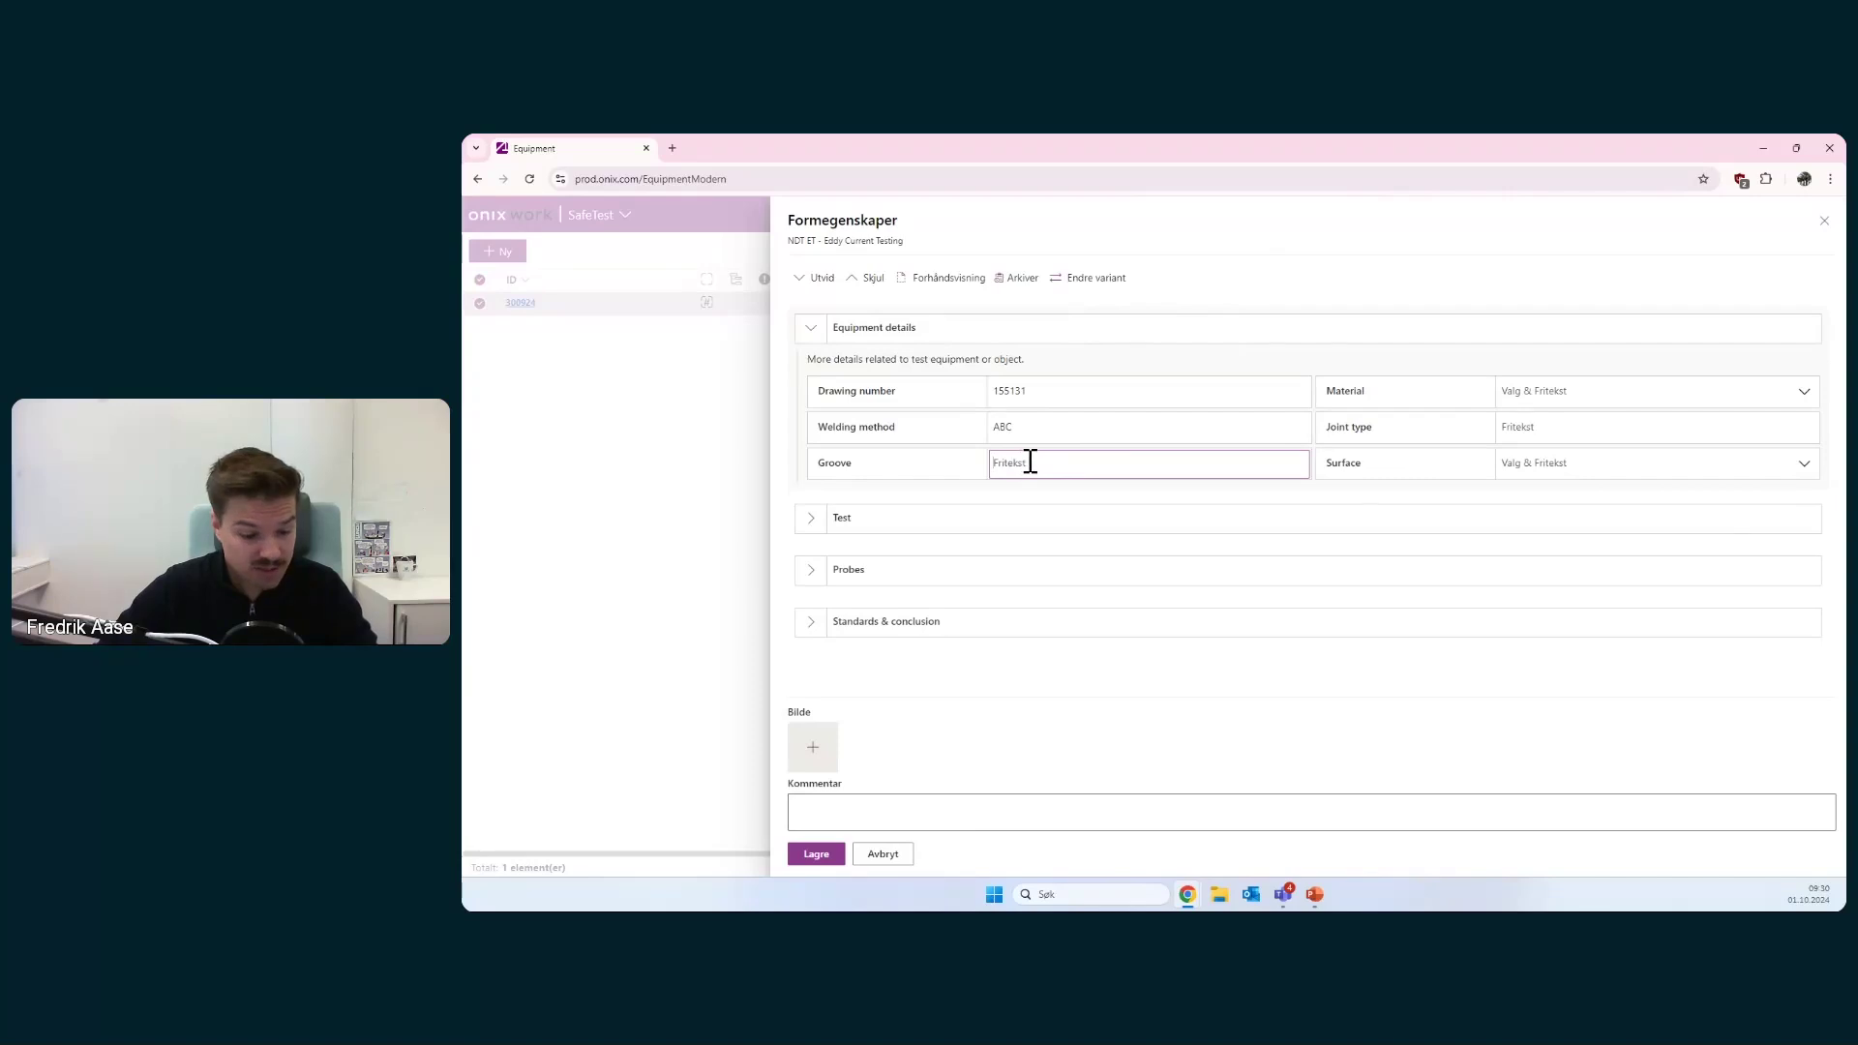
{"action": "type", "text": "tekst"}
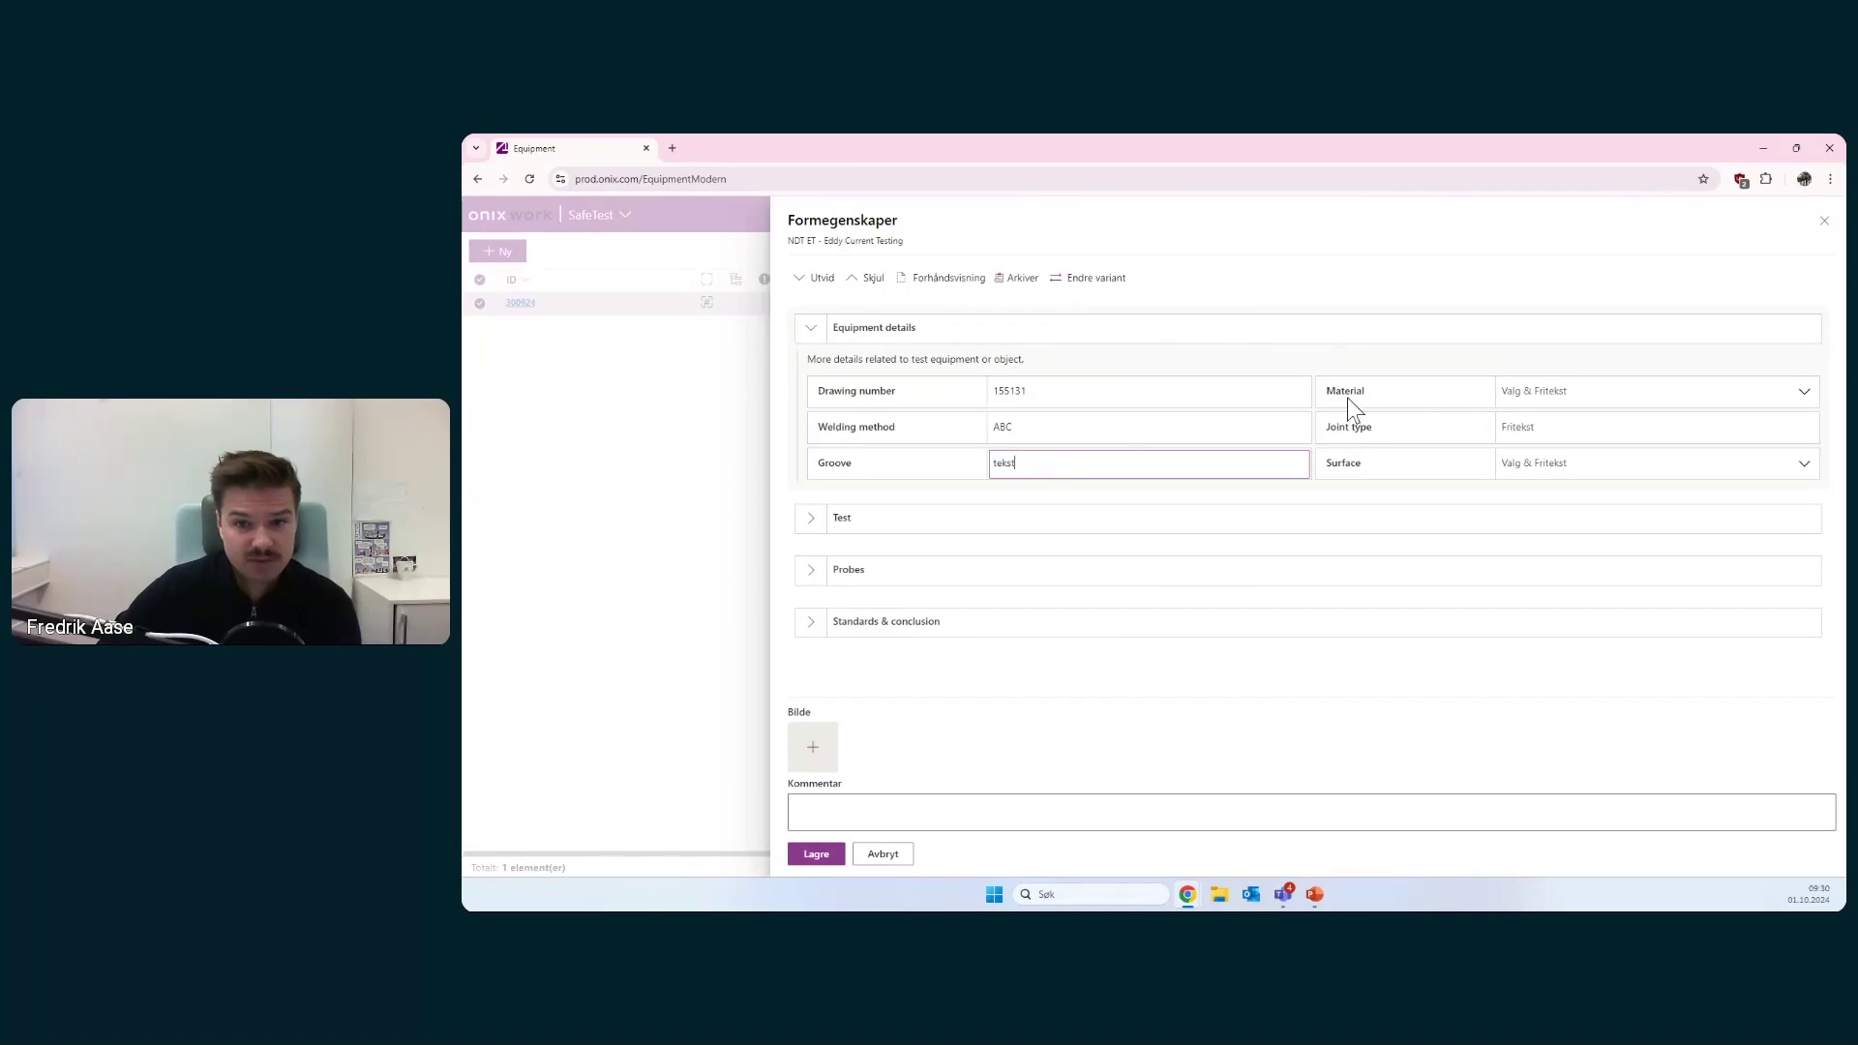
- Choose Carbon steel as the material and only Ground as the surface in Equipment details
{"action": "left_click", "coordinate": [1805, 398]}
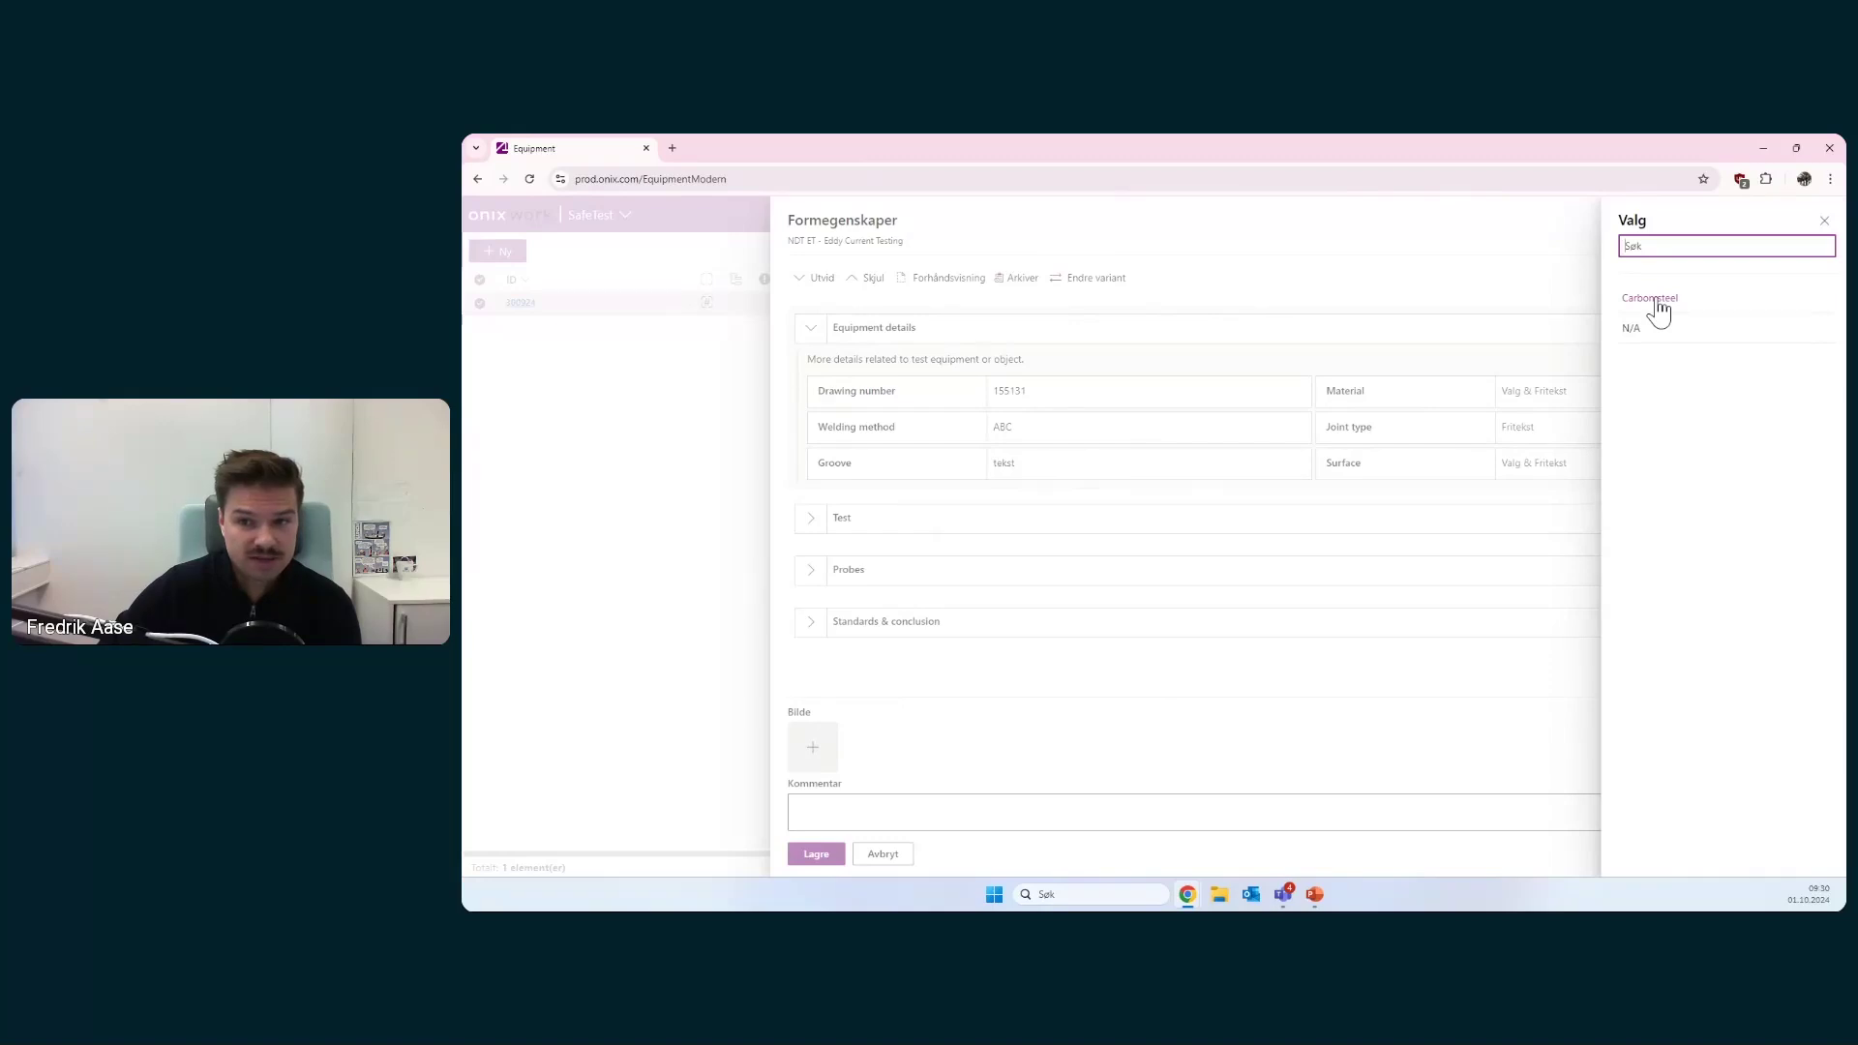
{"action": "left_click", "coordinate": [1656, 304]}
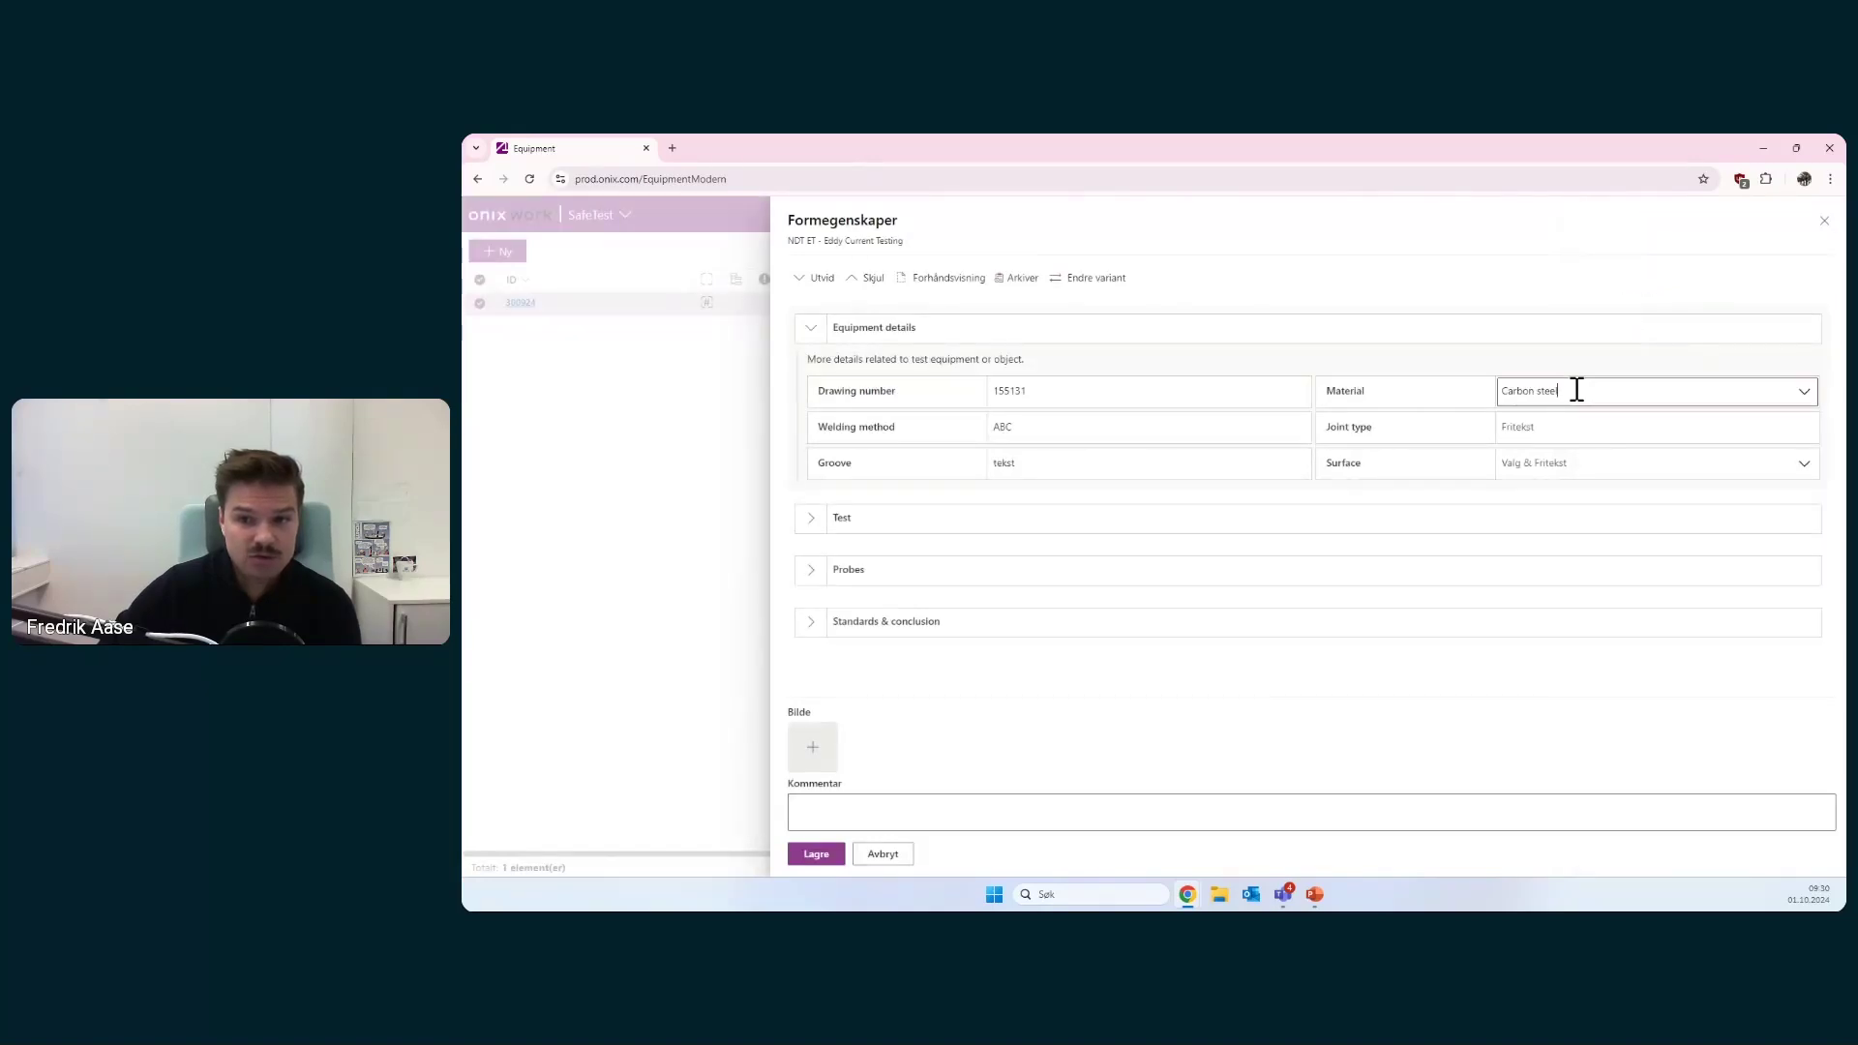
{"action": "left_click_drag", "start_coordinate": [1578, 392], "coordinate": [1507, 409]}
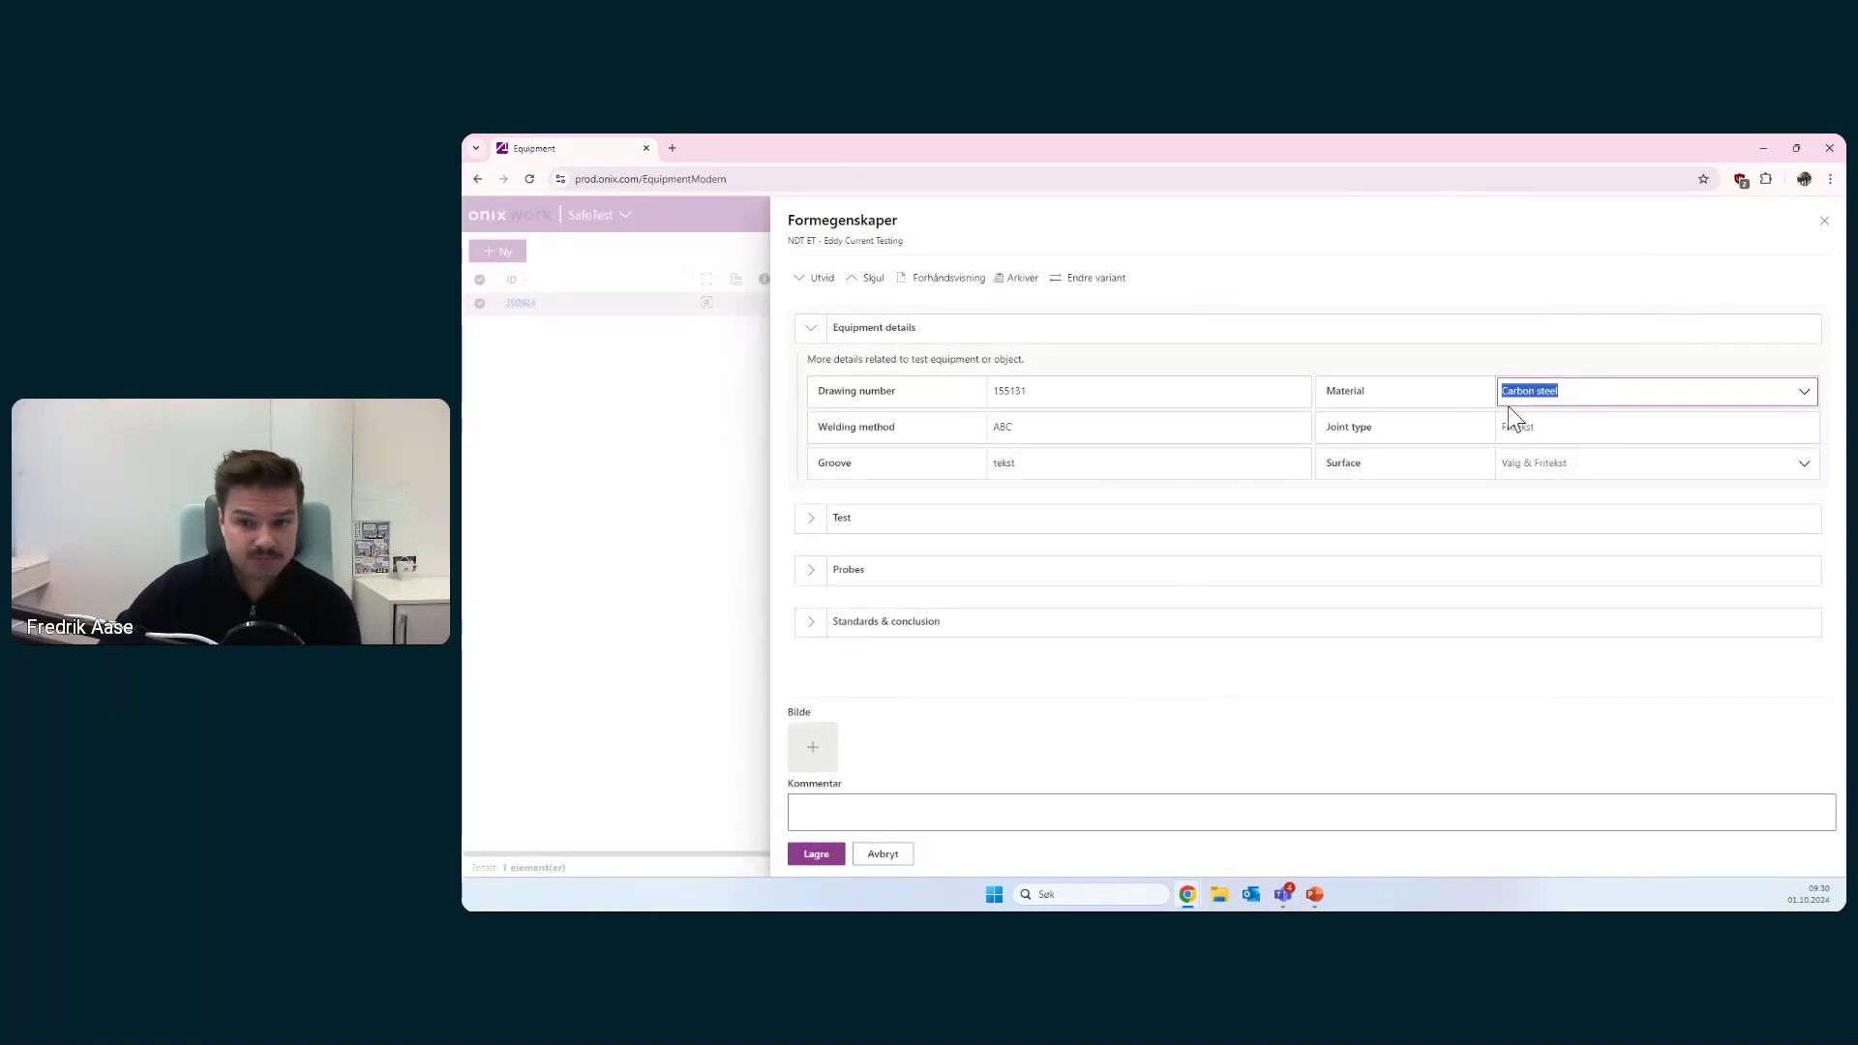
{"action": "left_click", "coordinate": [1527, 468]}
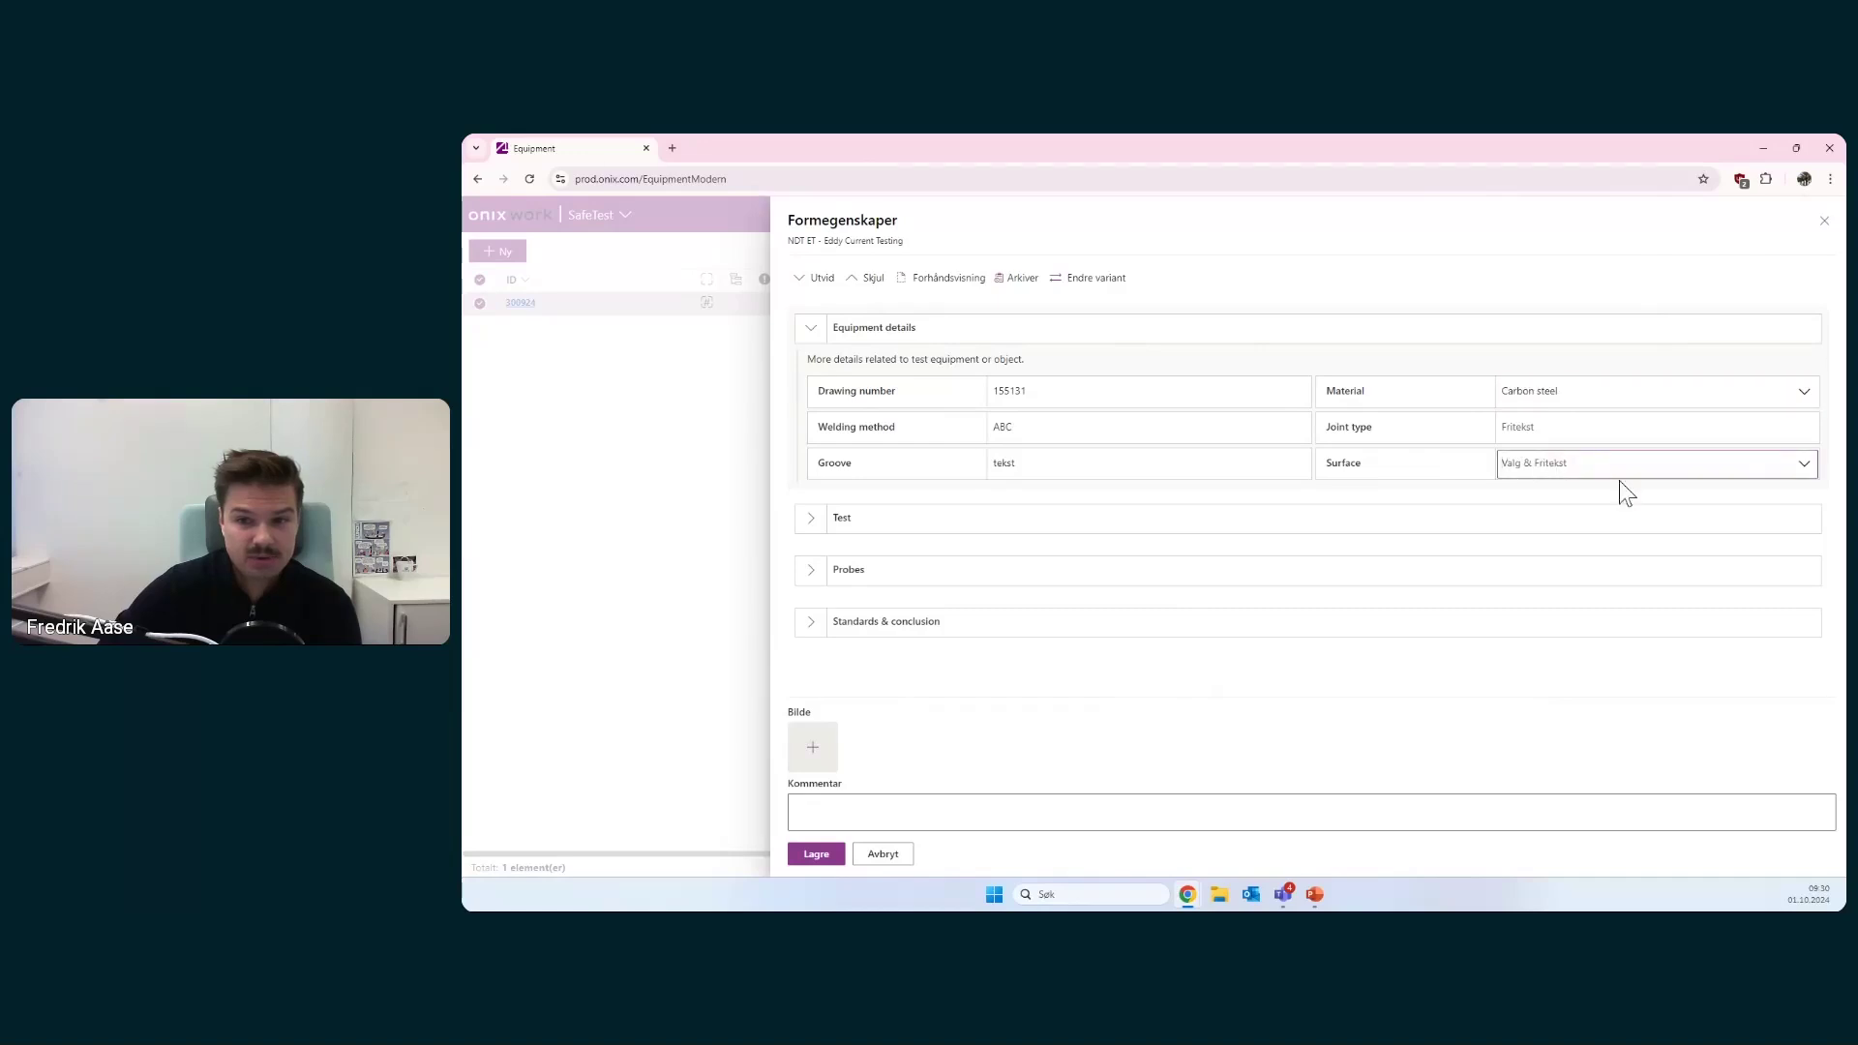
{"action": "left_click", "coordinate": [1803, 465]}
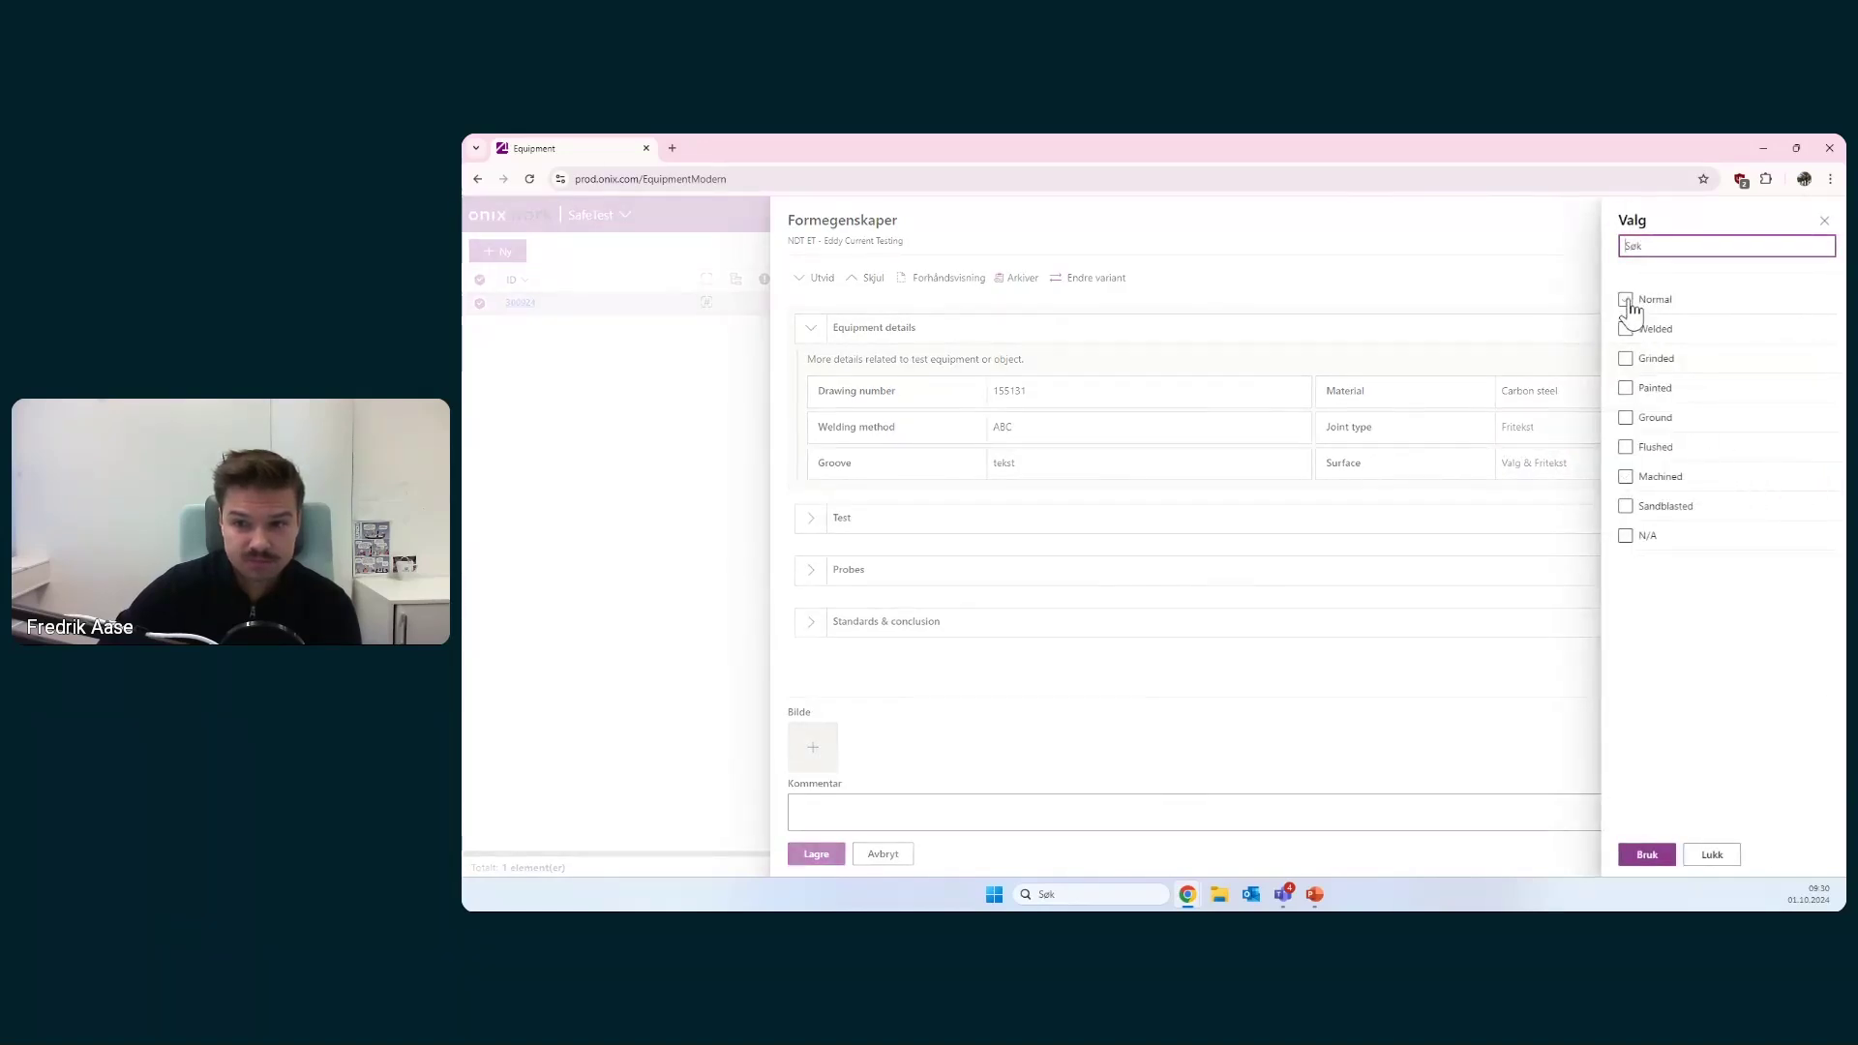
{"action": "left_click", "coordinate": [1627, 420]}
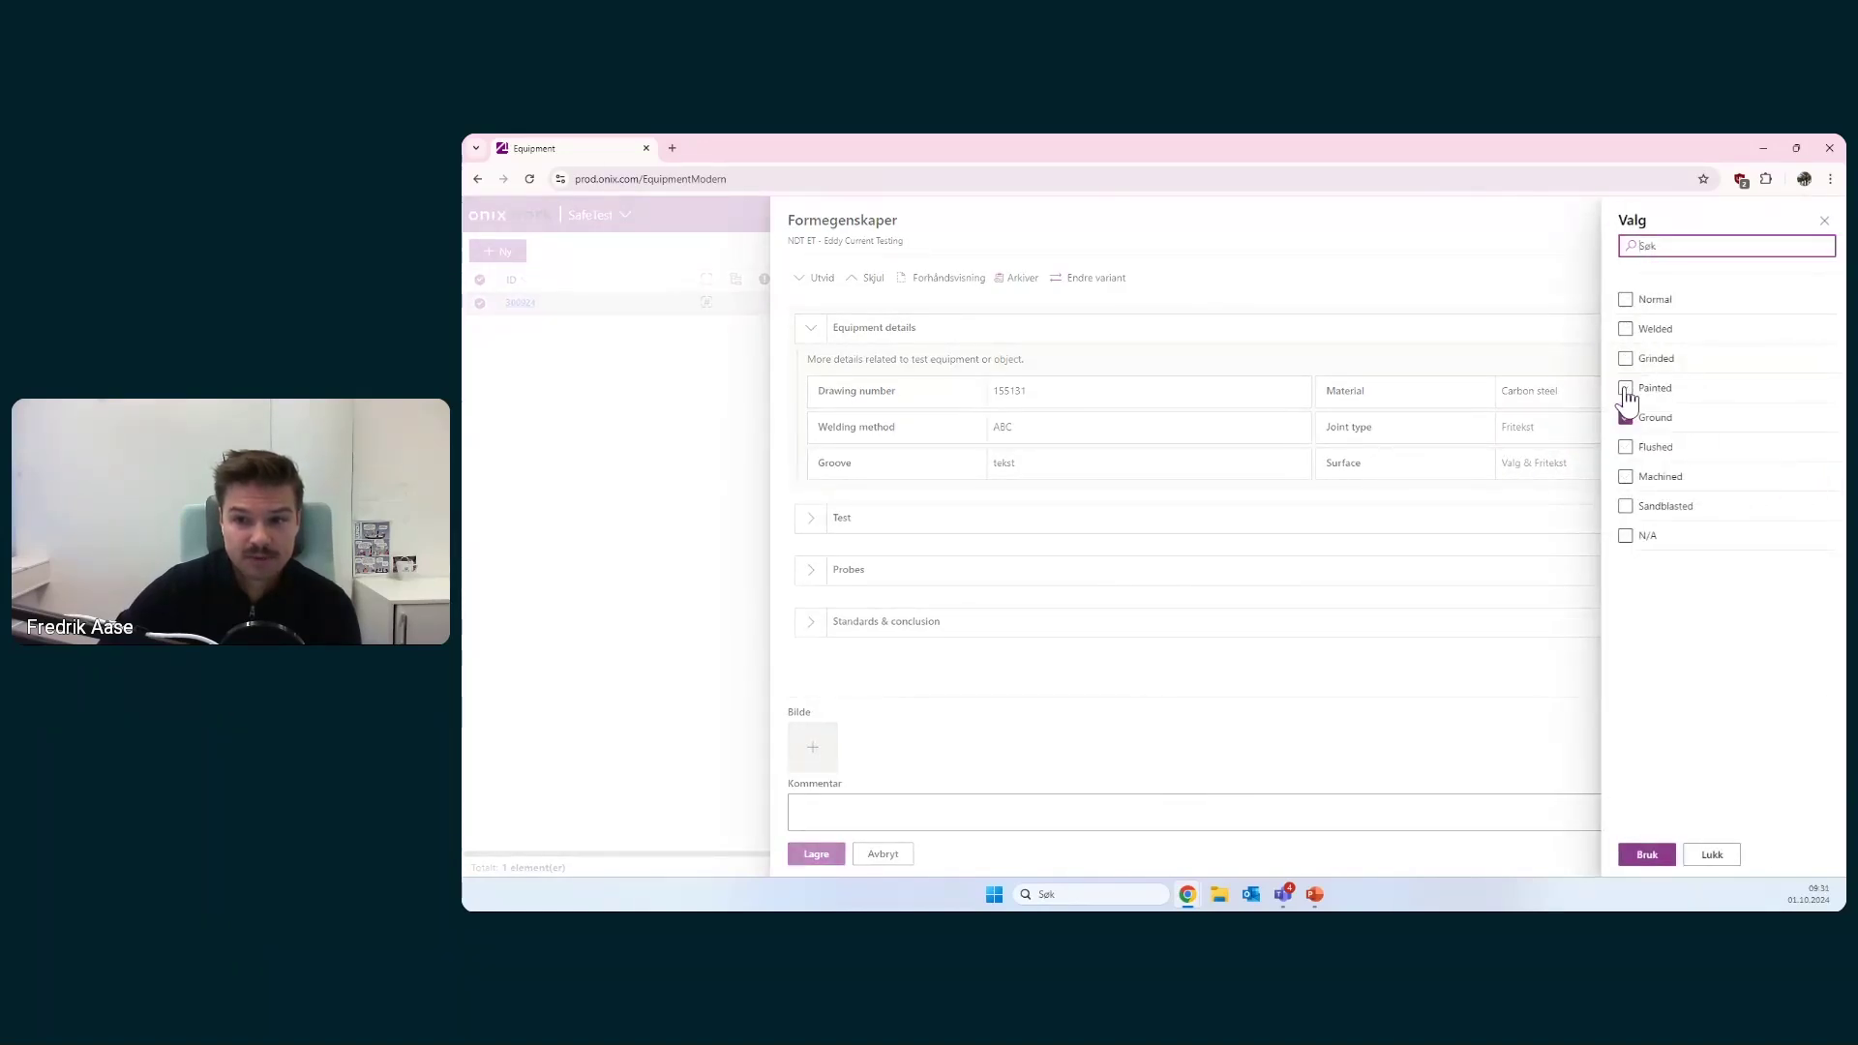
{"action": "left_click", "coordinate": [1625, 388]}
{"action": "left_click", "coordinate": [1625, 360]}
{"action": "left_click", "coordinate": [1626, 360]}
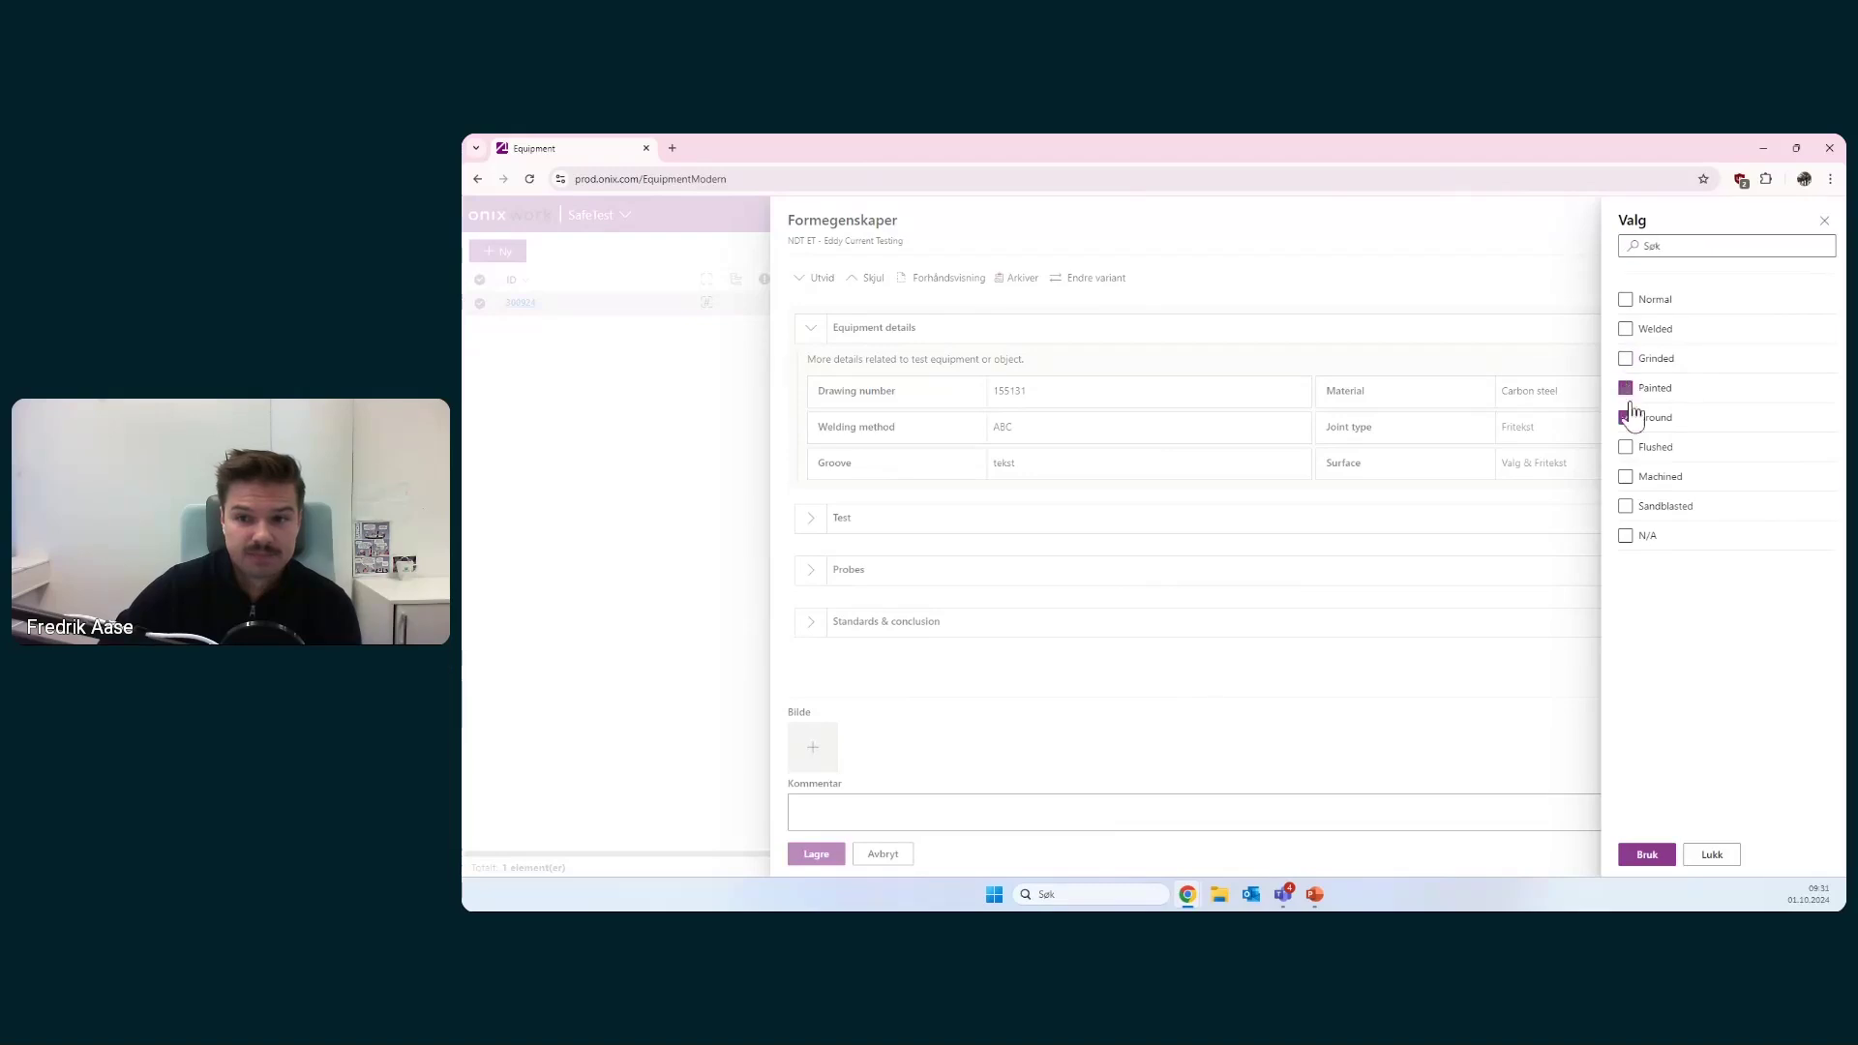
{"action": "left_click", "coordinate": [1626, 388]}
{"action": "left_click", "coordinate": [1647, 855]}
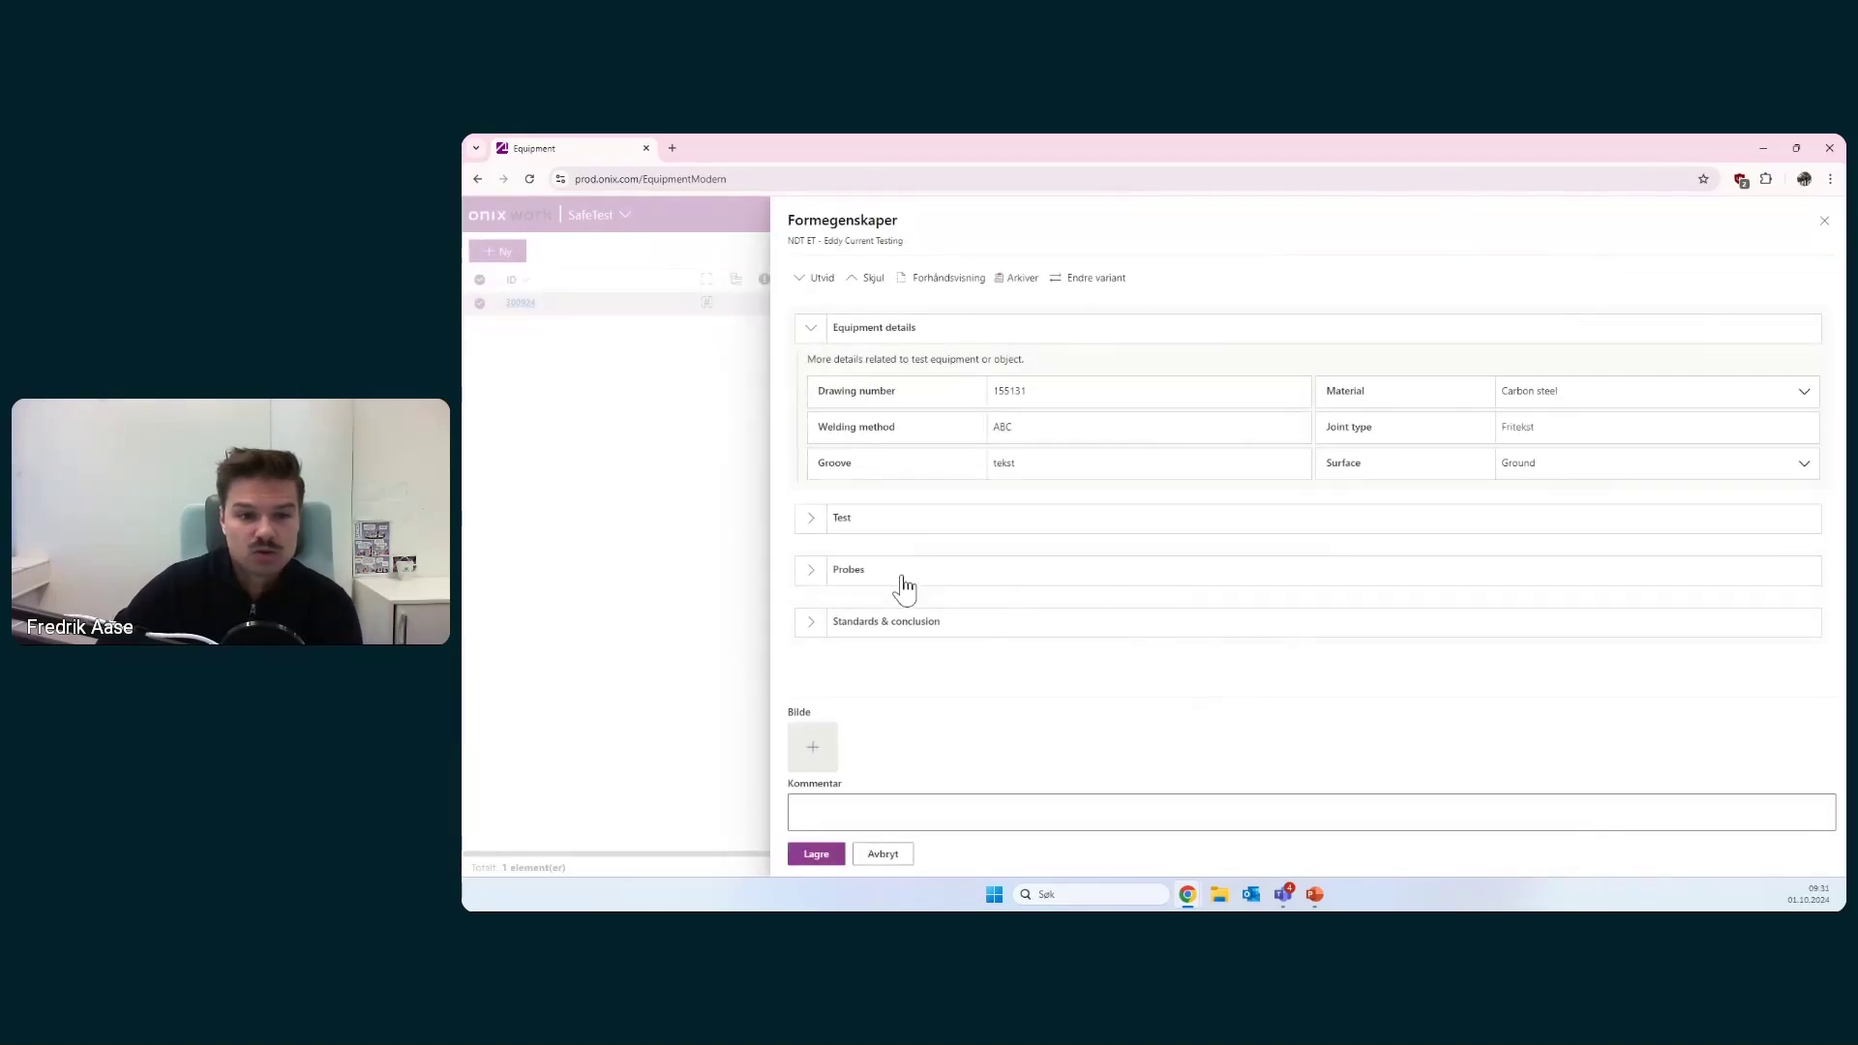
- Expand the Test and Probes sections and set the first probe's type to Absolute
{"action": "left_click", "coordinate": [811, 519]}
{"action": "scroll", "coordinate": [1089, 501], "scroll_direction": "down", "scroll_amount": 2}
{"action": "scroll", "coordinate": [1088, 501], "scroll_direction": "down", "scroll_amount": 1}
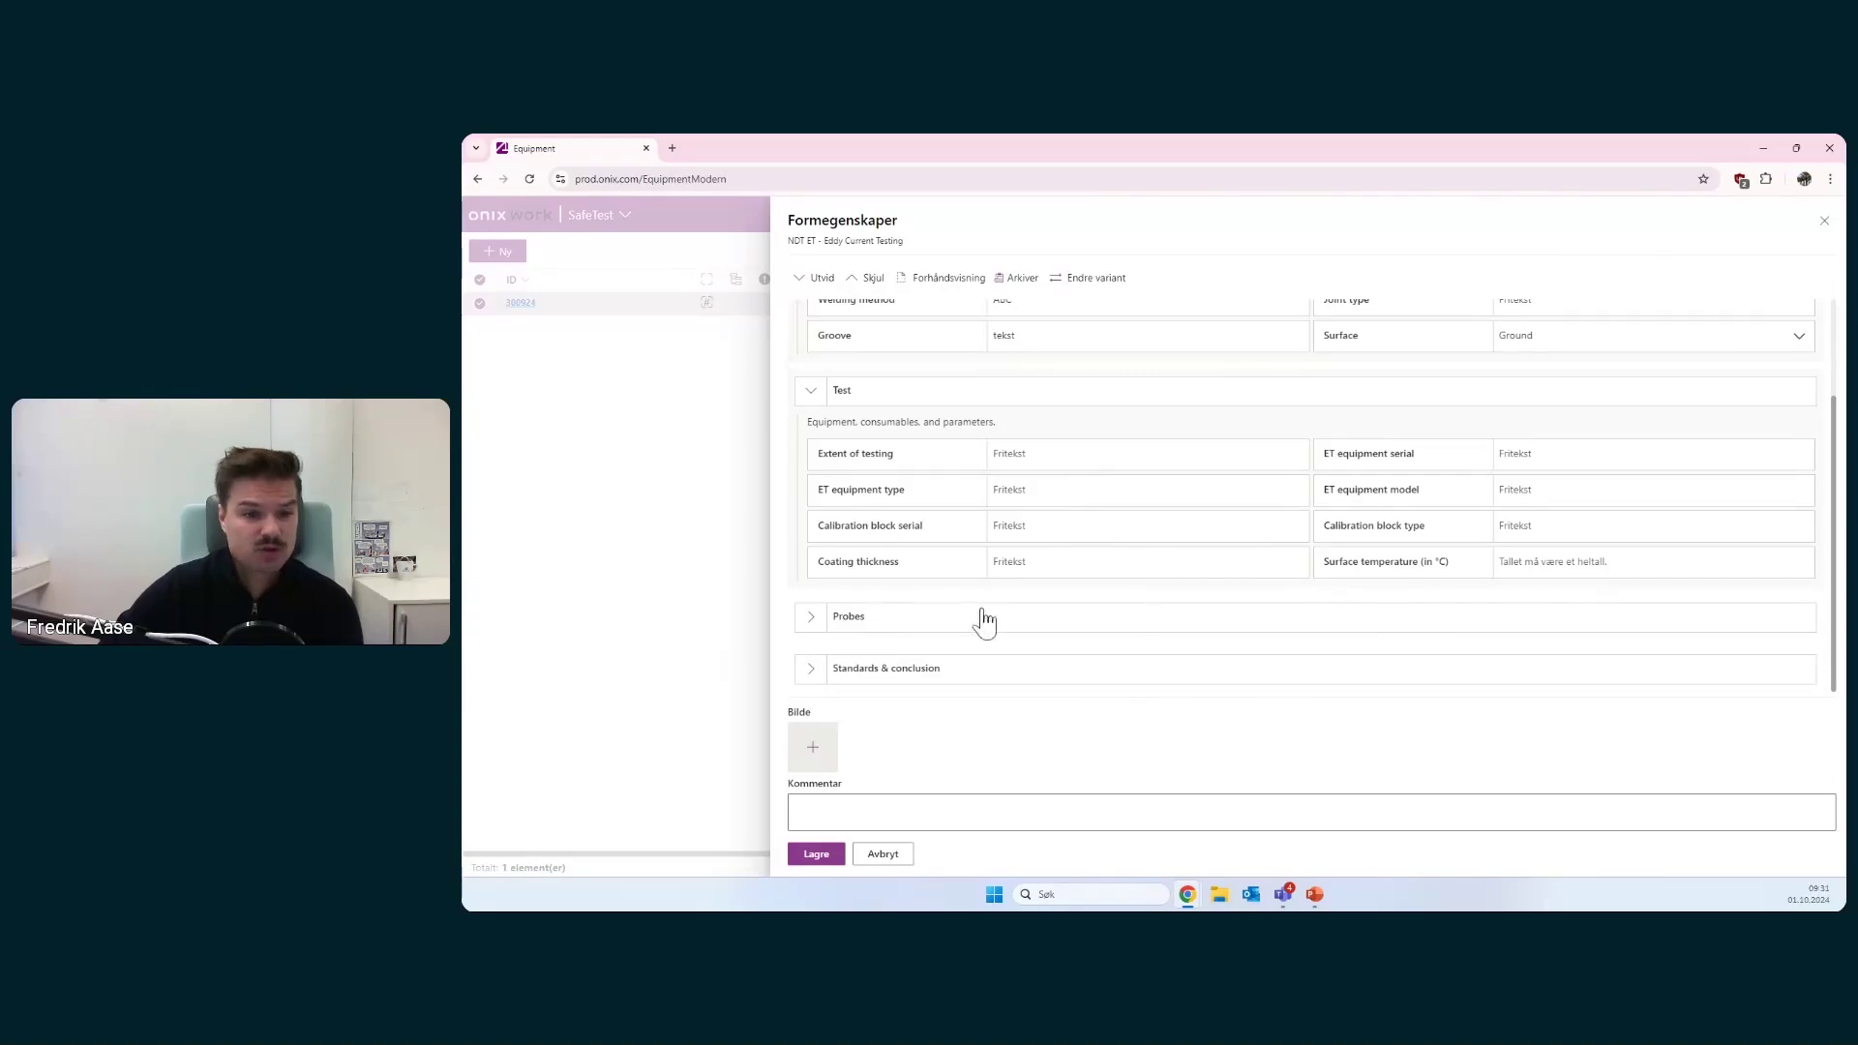
{"action": "left_click", "coordinate": [810, 620]}
{"action": "scroll", "coordinate": [948, 600], "scroll_direction": "down", "scroll_amount": 2}
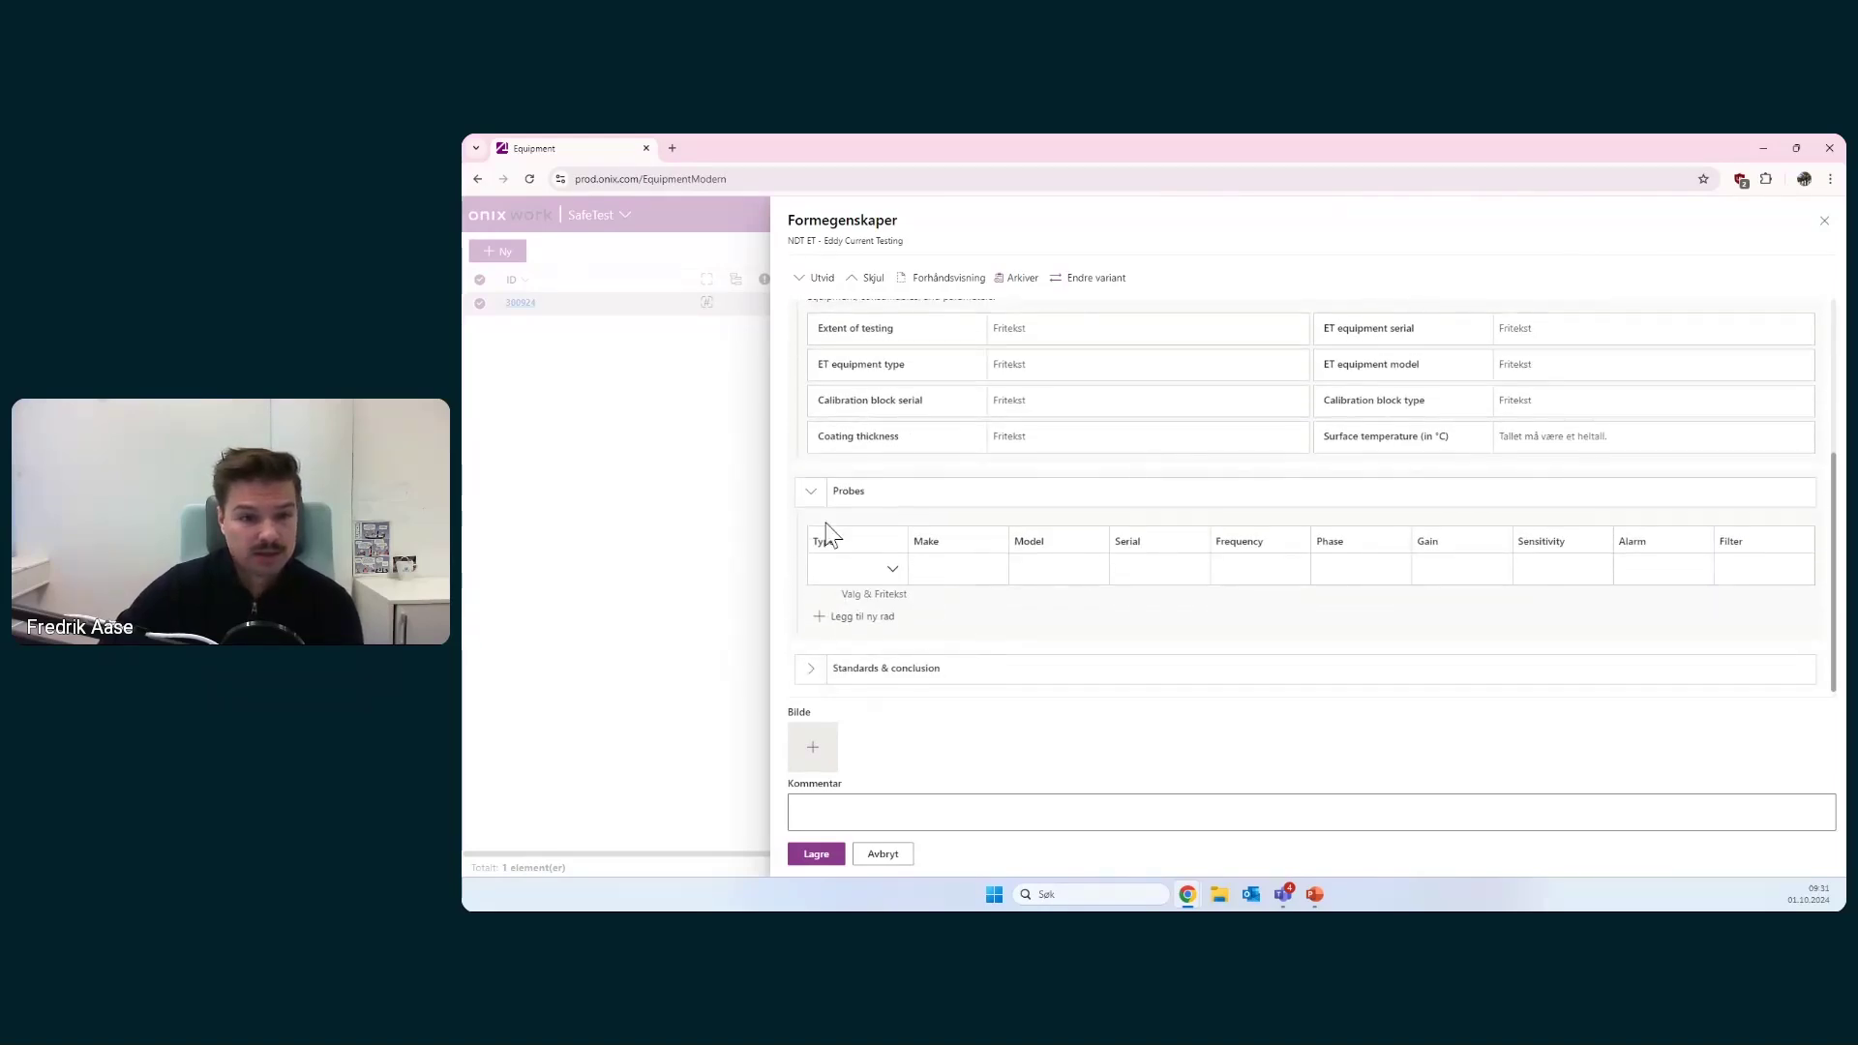
{"action": "left_click", "coordinate": [888, 573]}
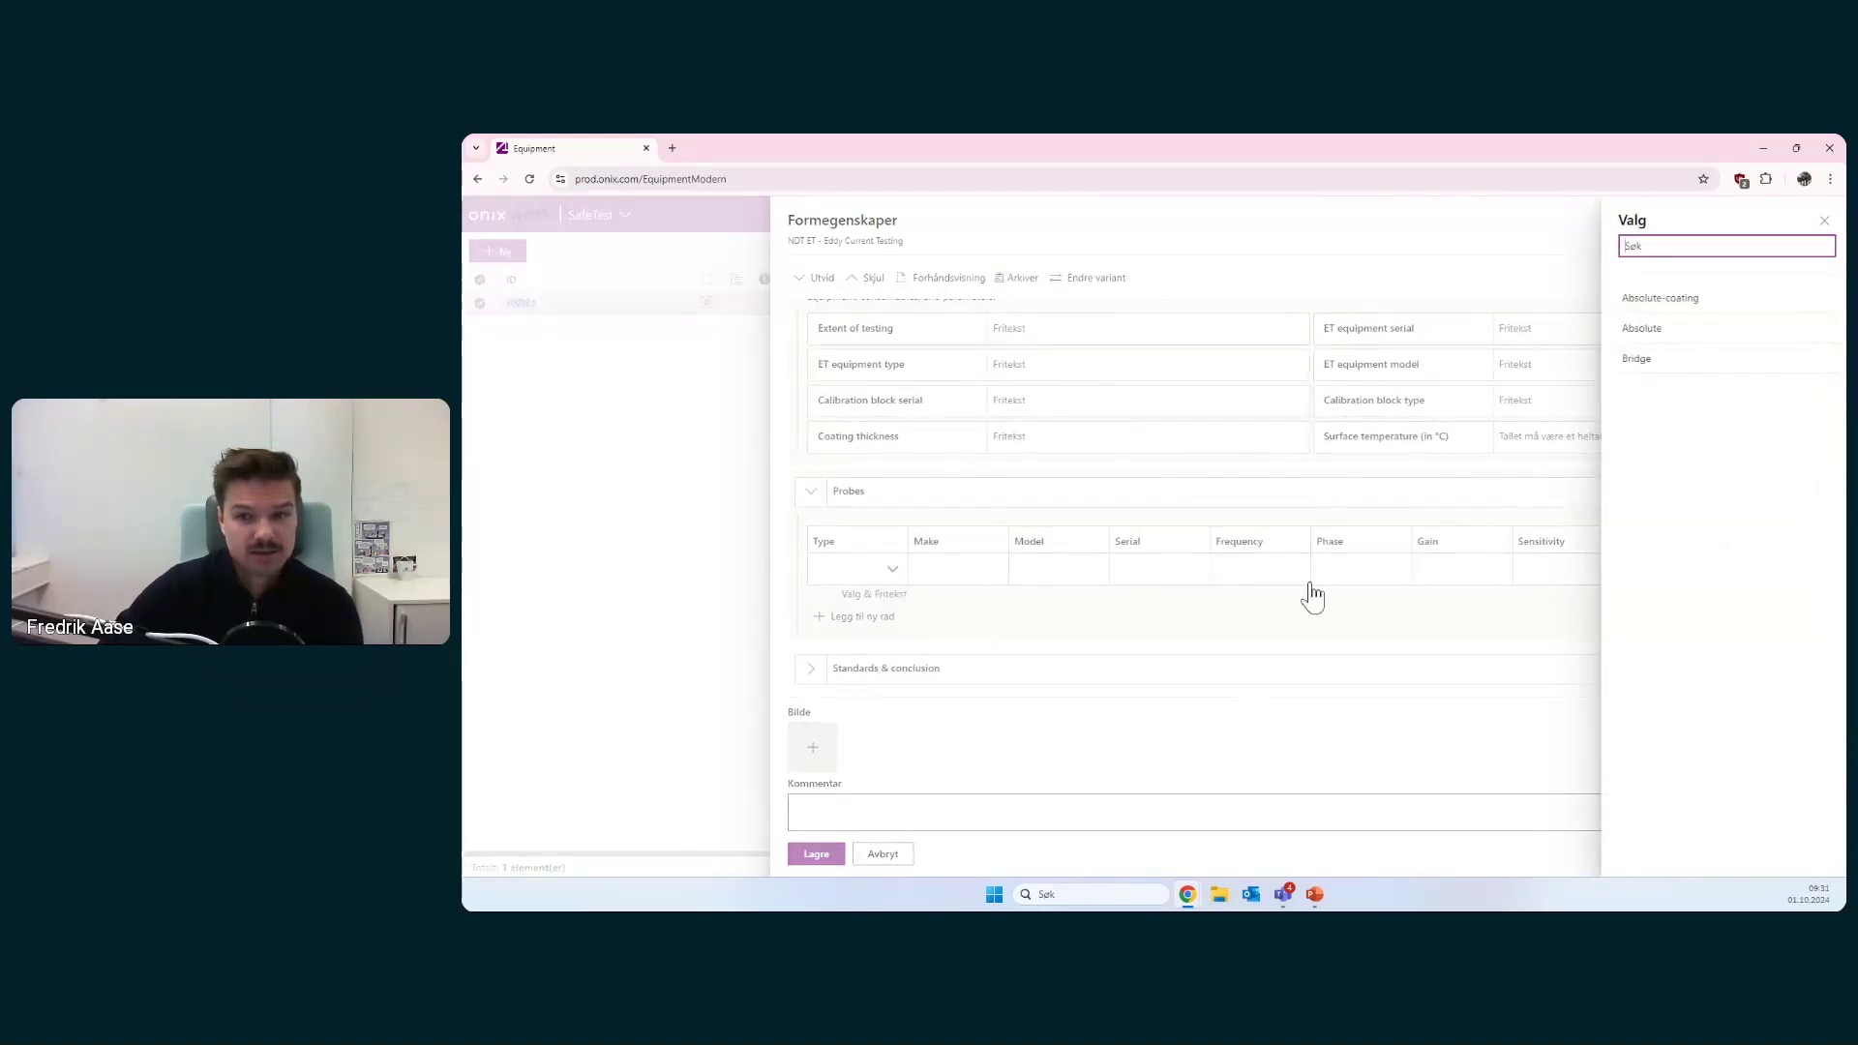
{"action": "left_click", "coordinate": [1635, 334]}
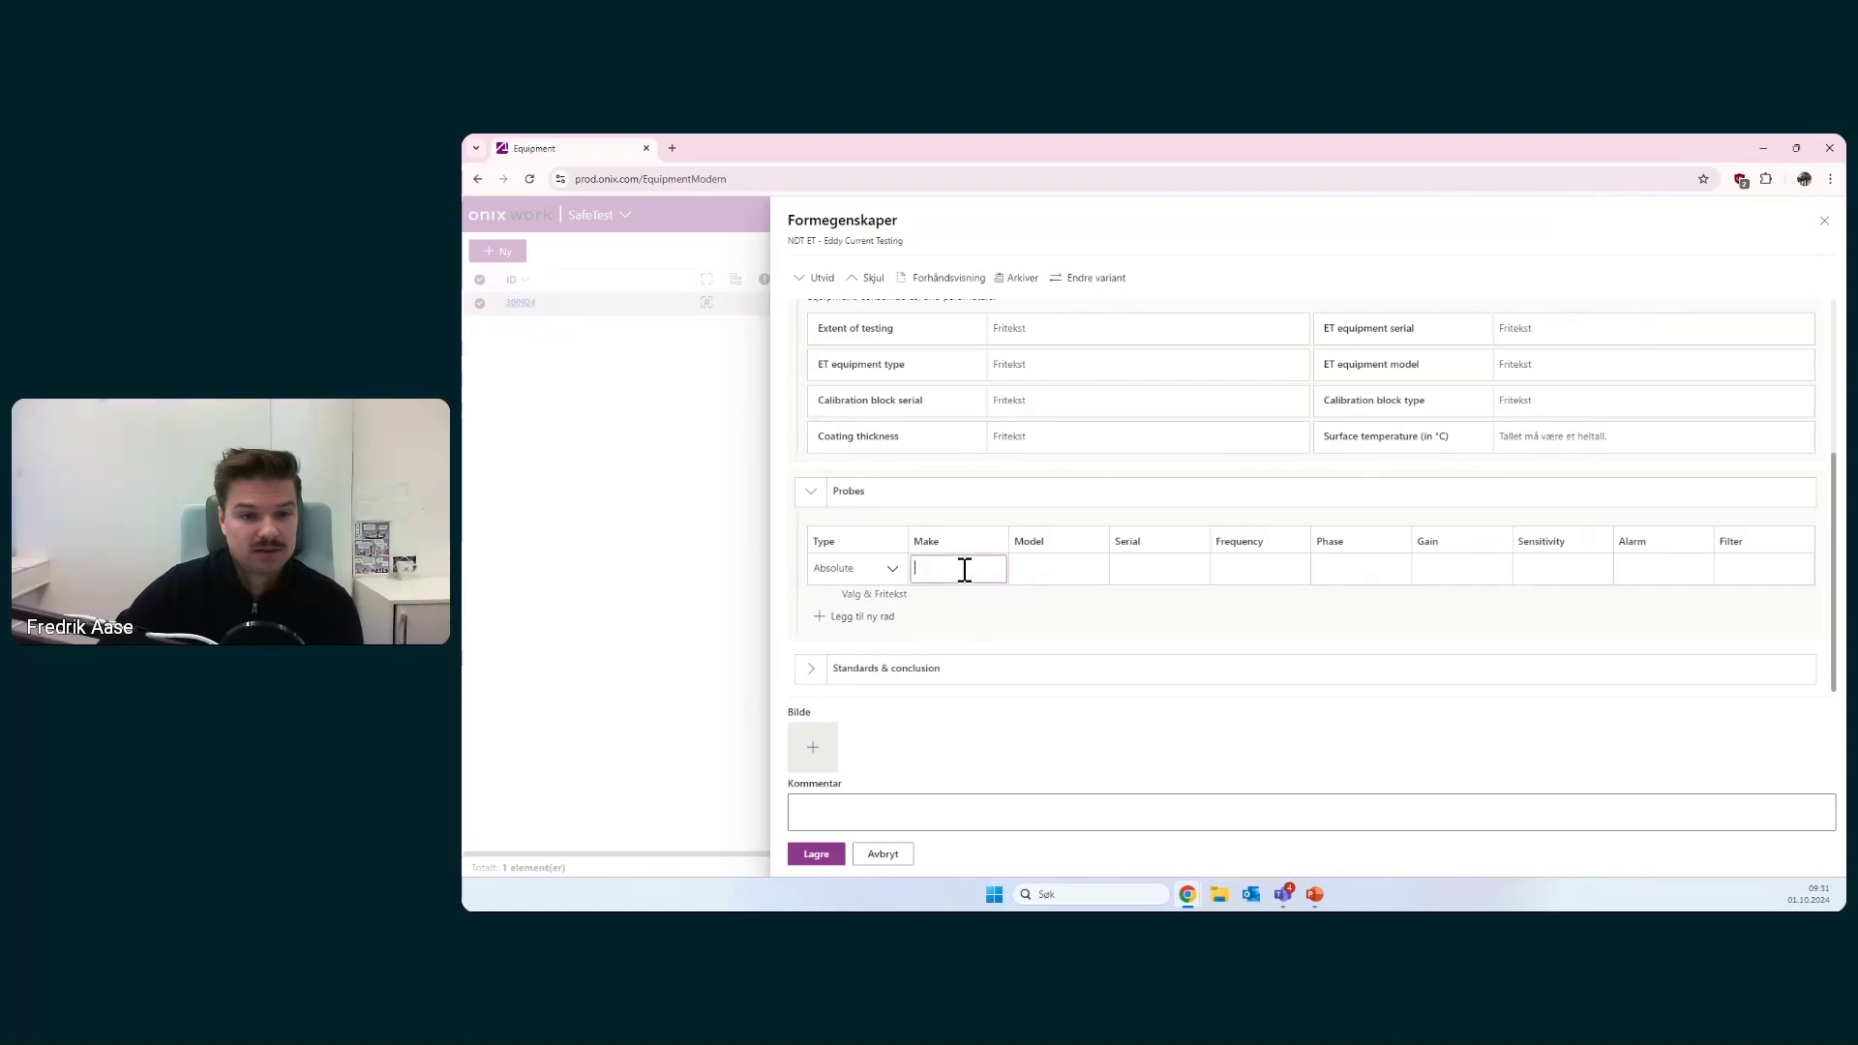
{"action": "left_click", "coordinate": [1037, 569]}
{"action": "left_click", "coordinate": [1142, 577]}
{"action": "left_click", "coordinate": [1238, 570]}
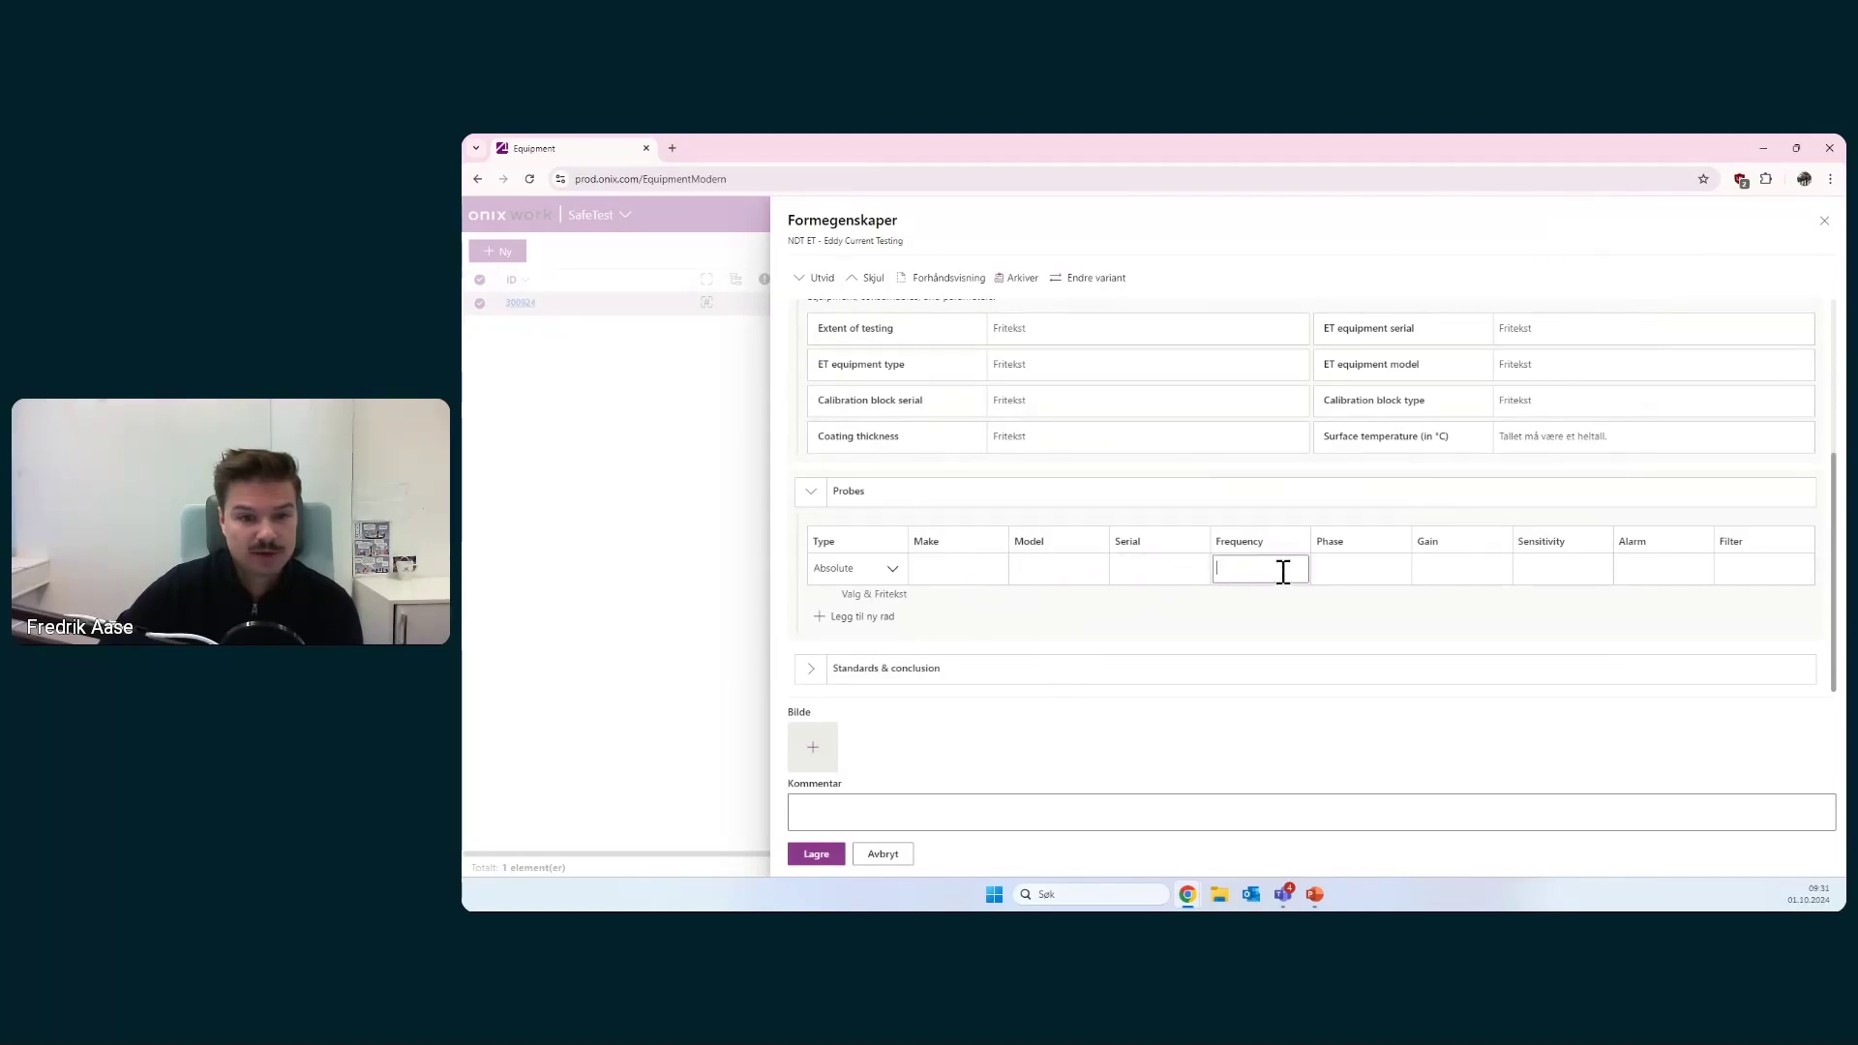
- Expand Standards & conclusion, set the test result to Accepted and save the form properties
{"action": "left_click", "coordinate": [834, 677]}
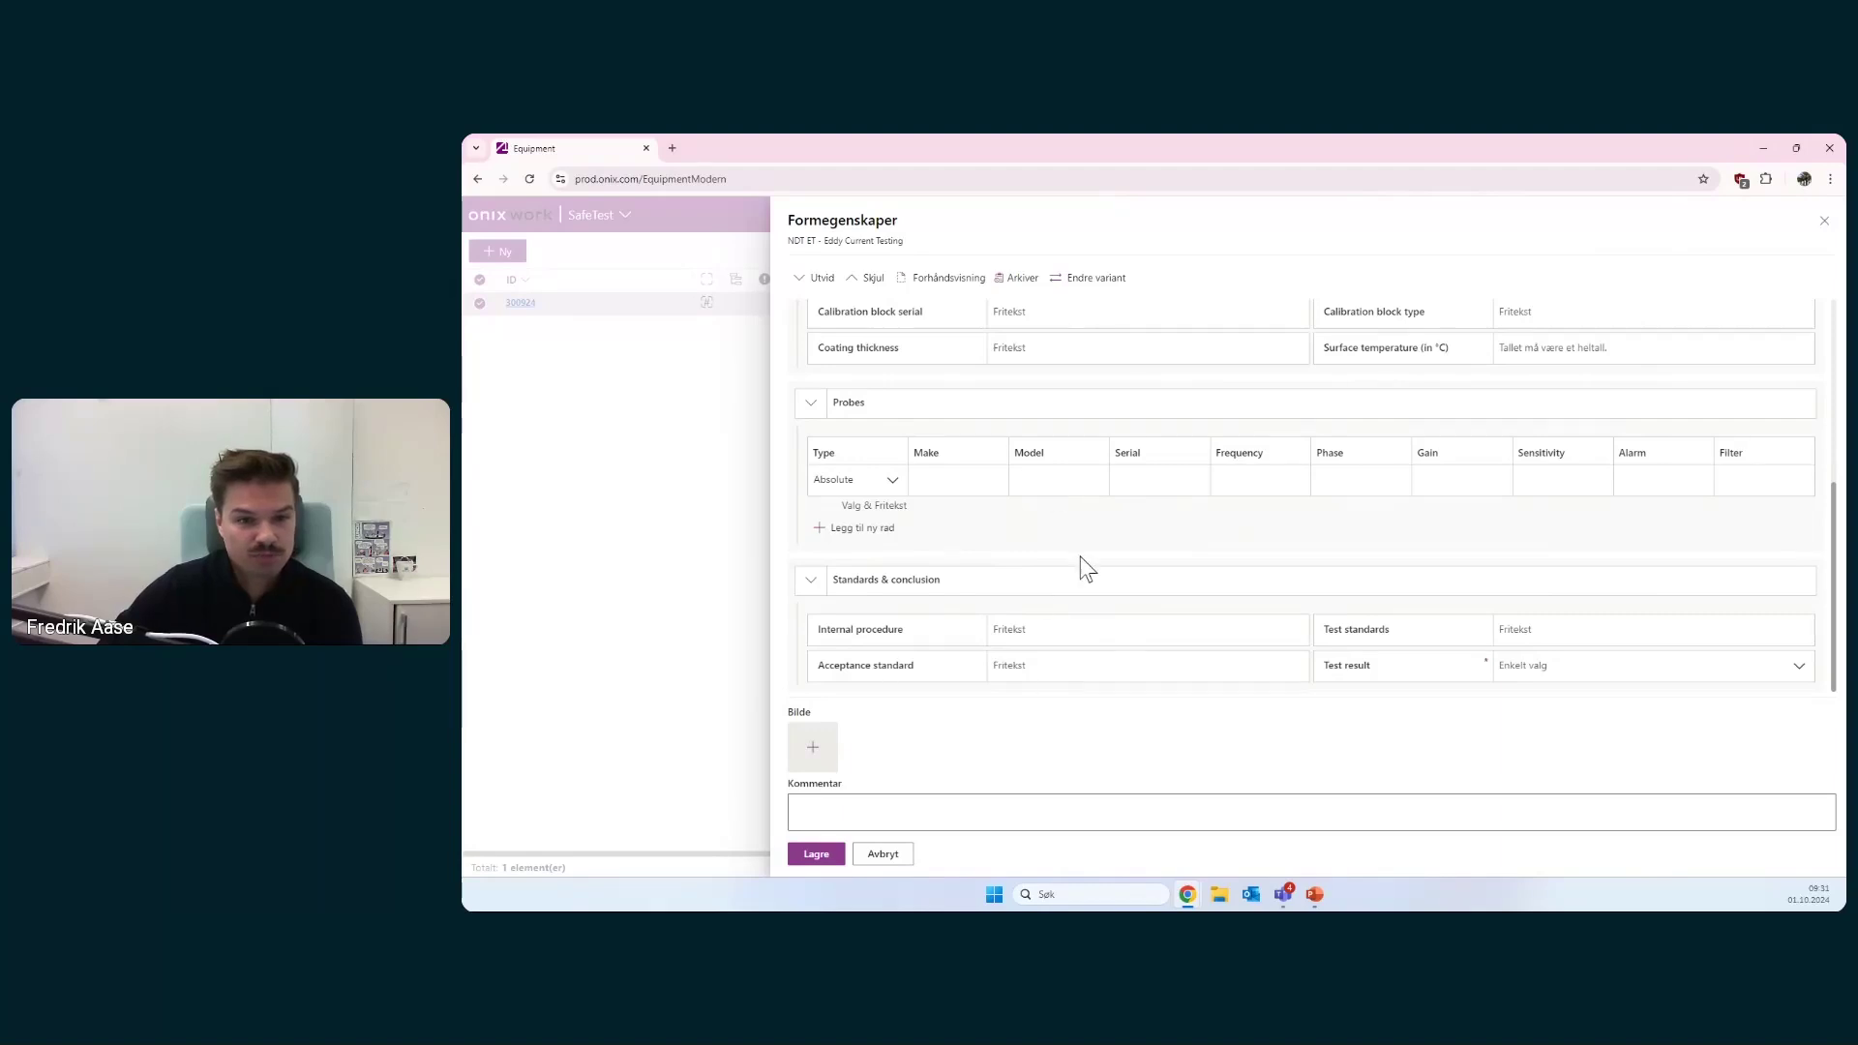
{"action": "scroll", "coordinate": [1080, 568], "scroll_direction": "up", "scroll_amount": 3}
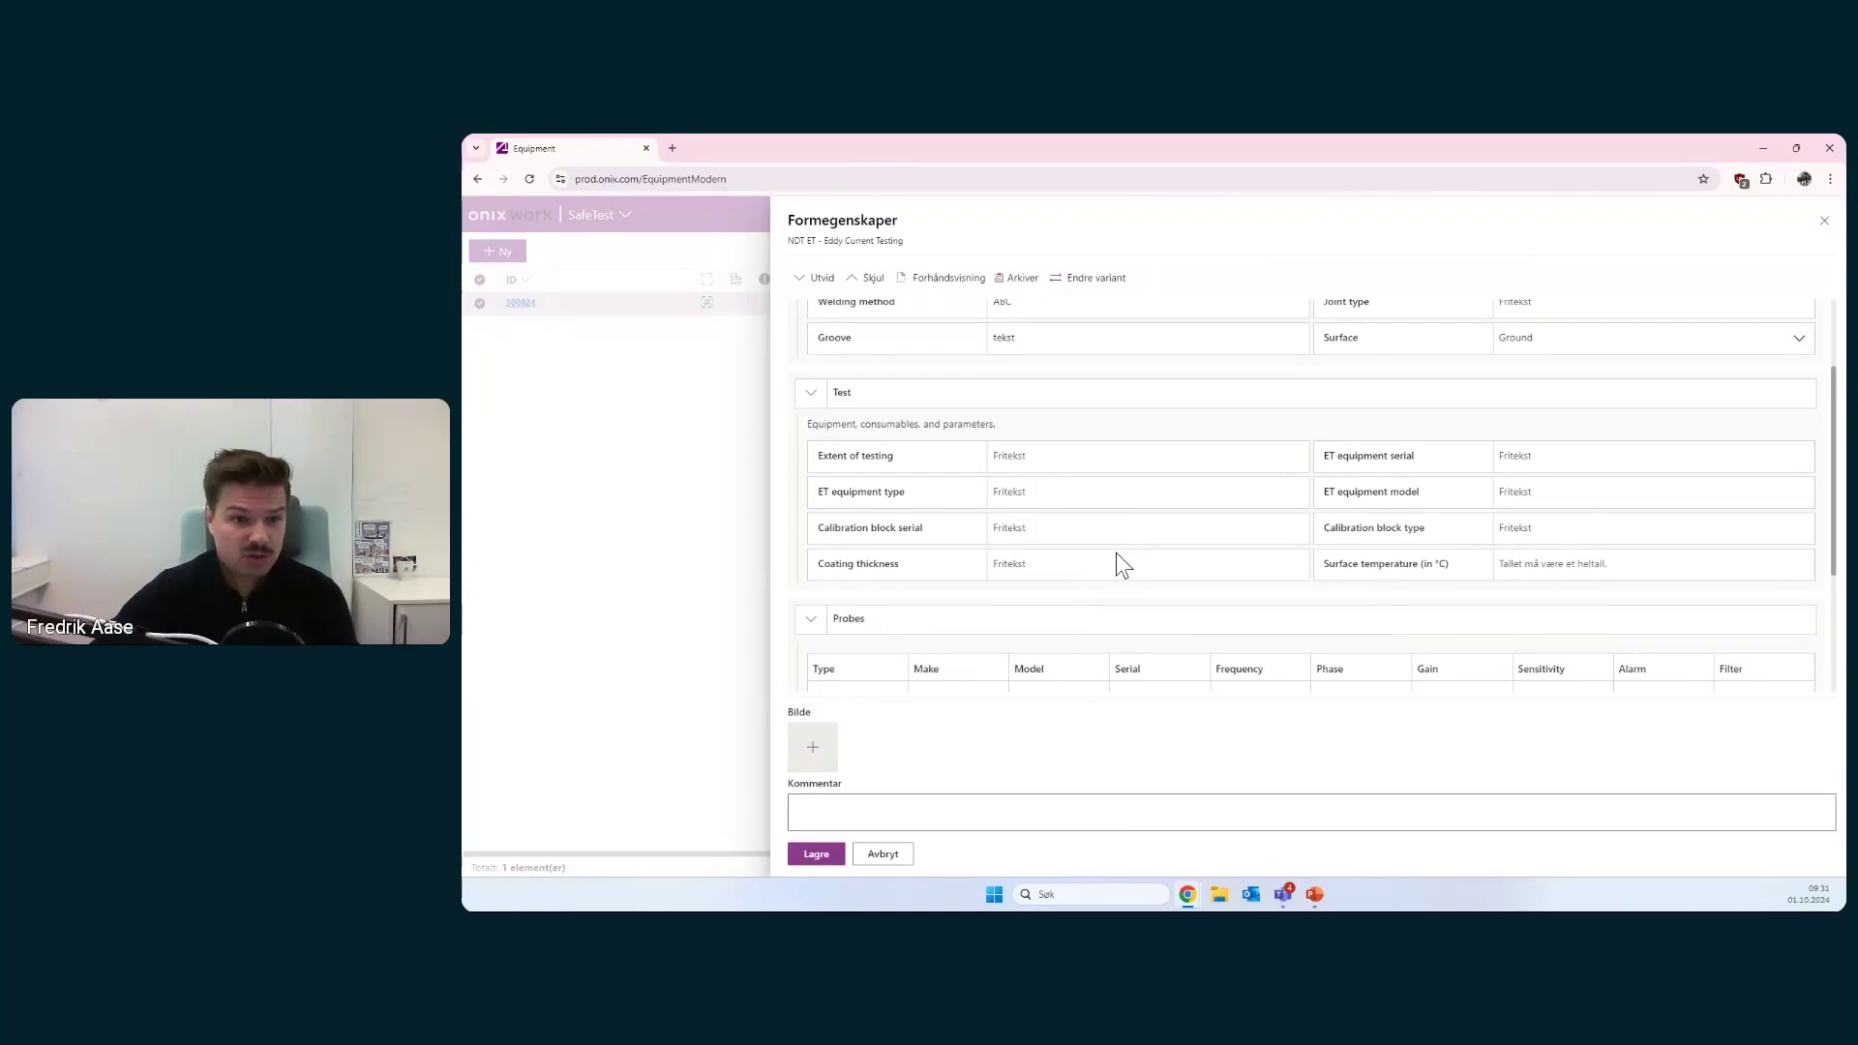
{"action": "scroll", "coordinate": [1123, 551], "scroll_direction": "down", "scroll_amount": 2}
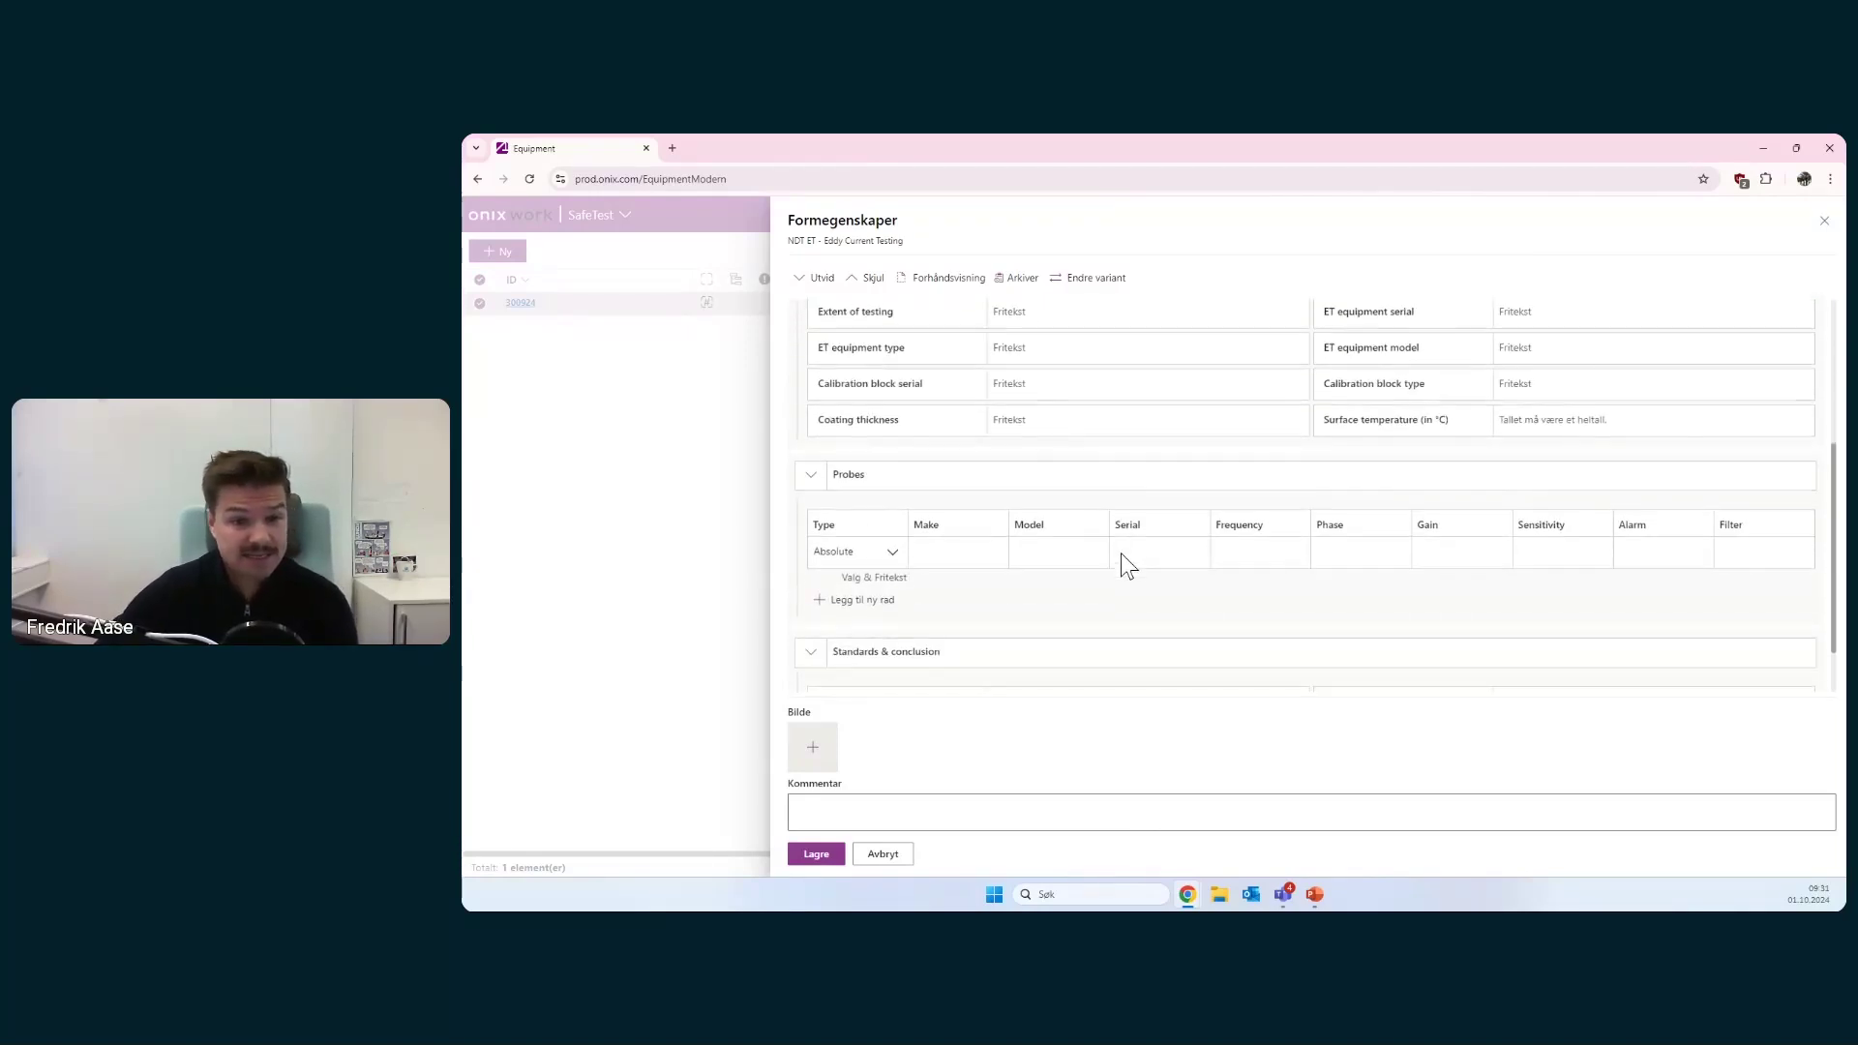
{"action": "scroll", "coordinate": [1139, 565], "scroll_direction": "down", "scroll_amount": 1}
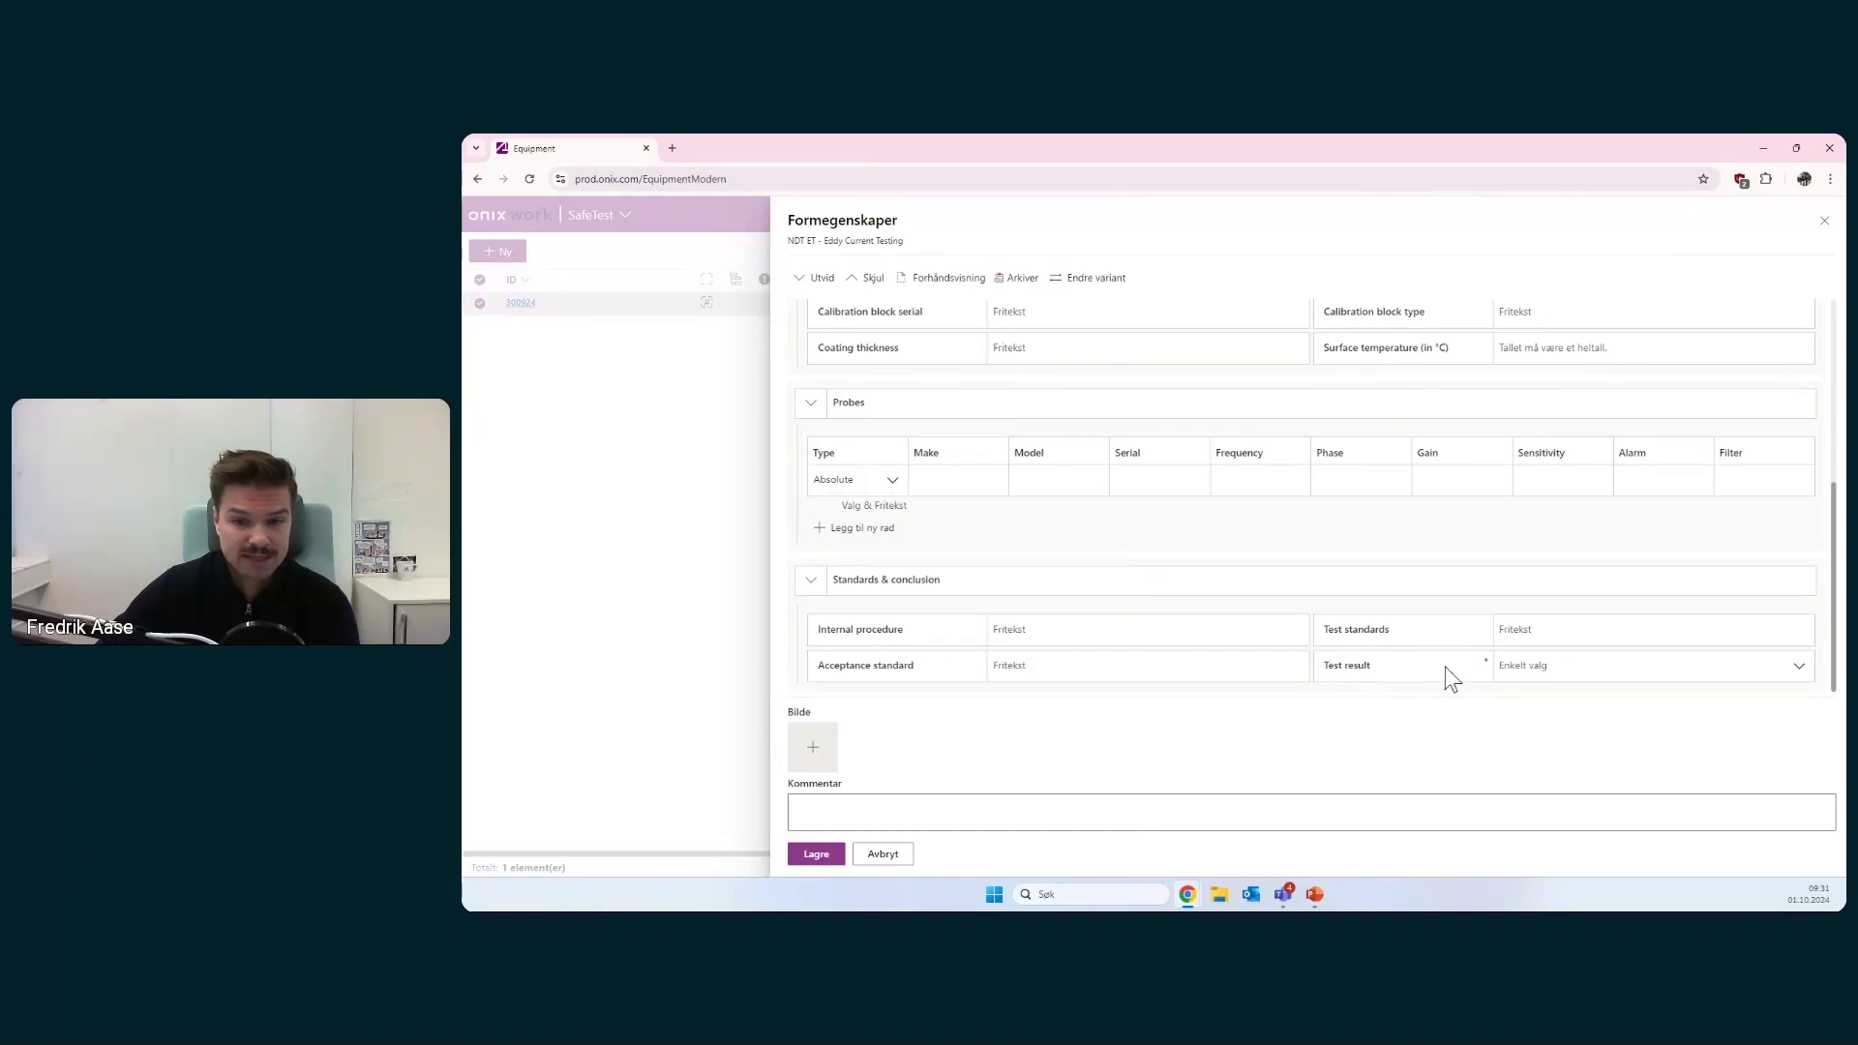
{"action": "left_click", "coordinate": [1521, 668]}
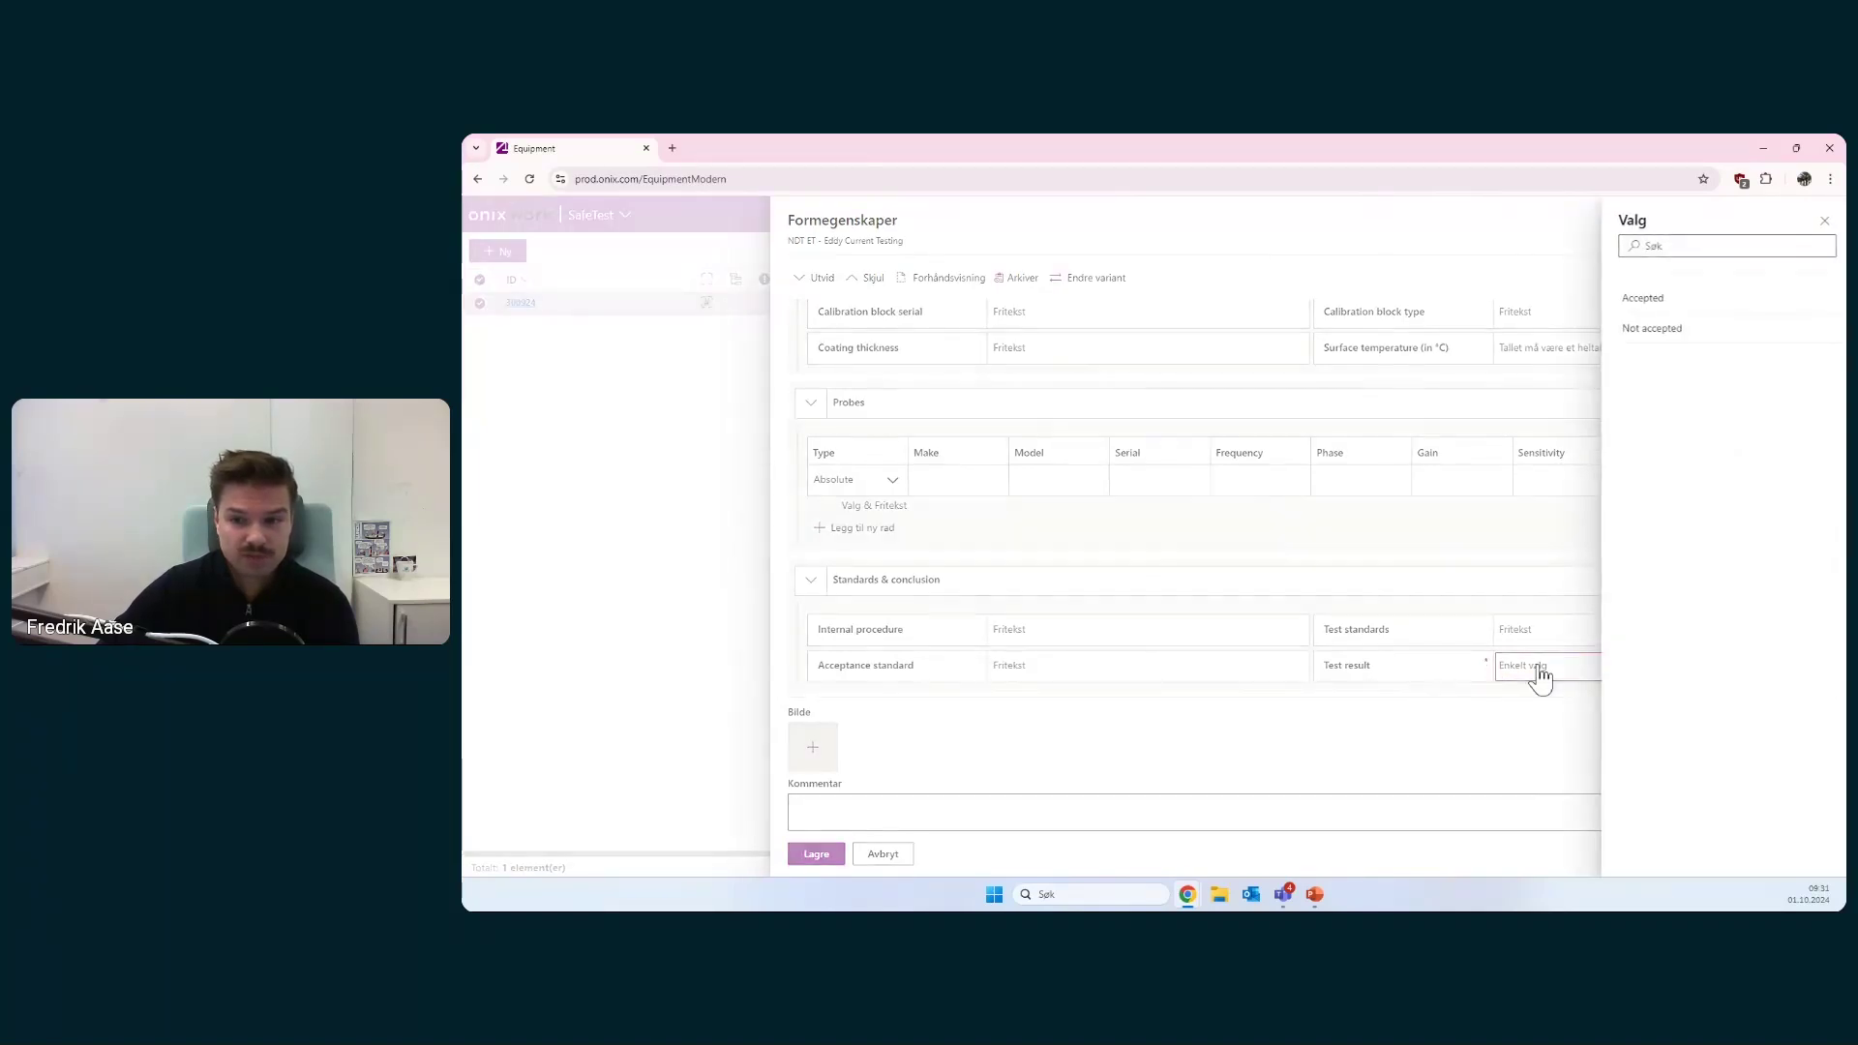
{"action": "left_click", "coordinate": [1650, 312]}
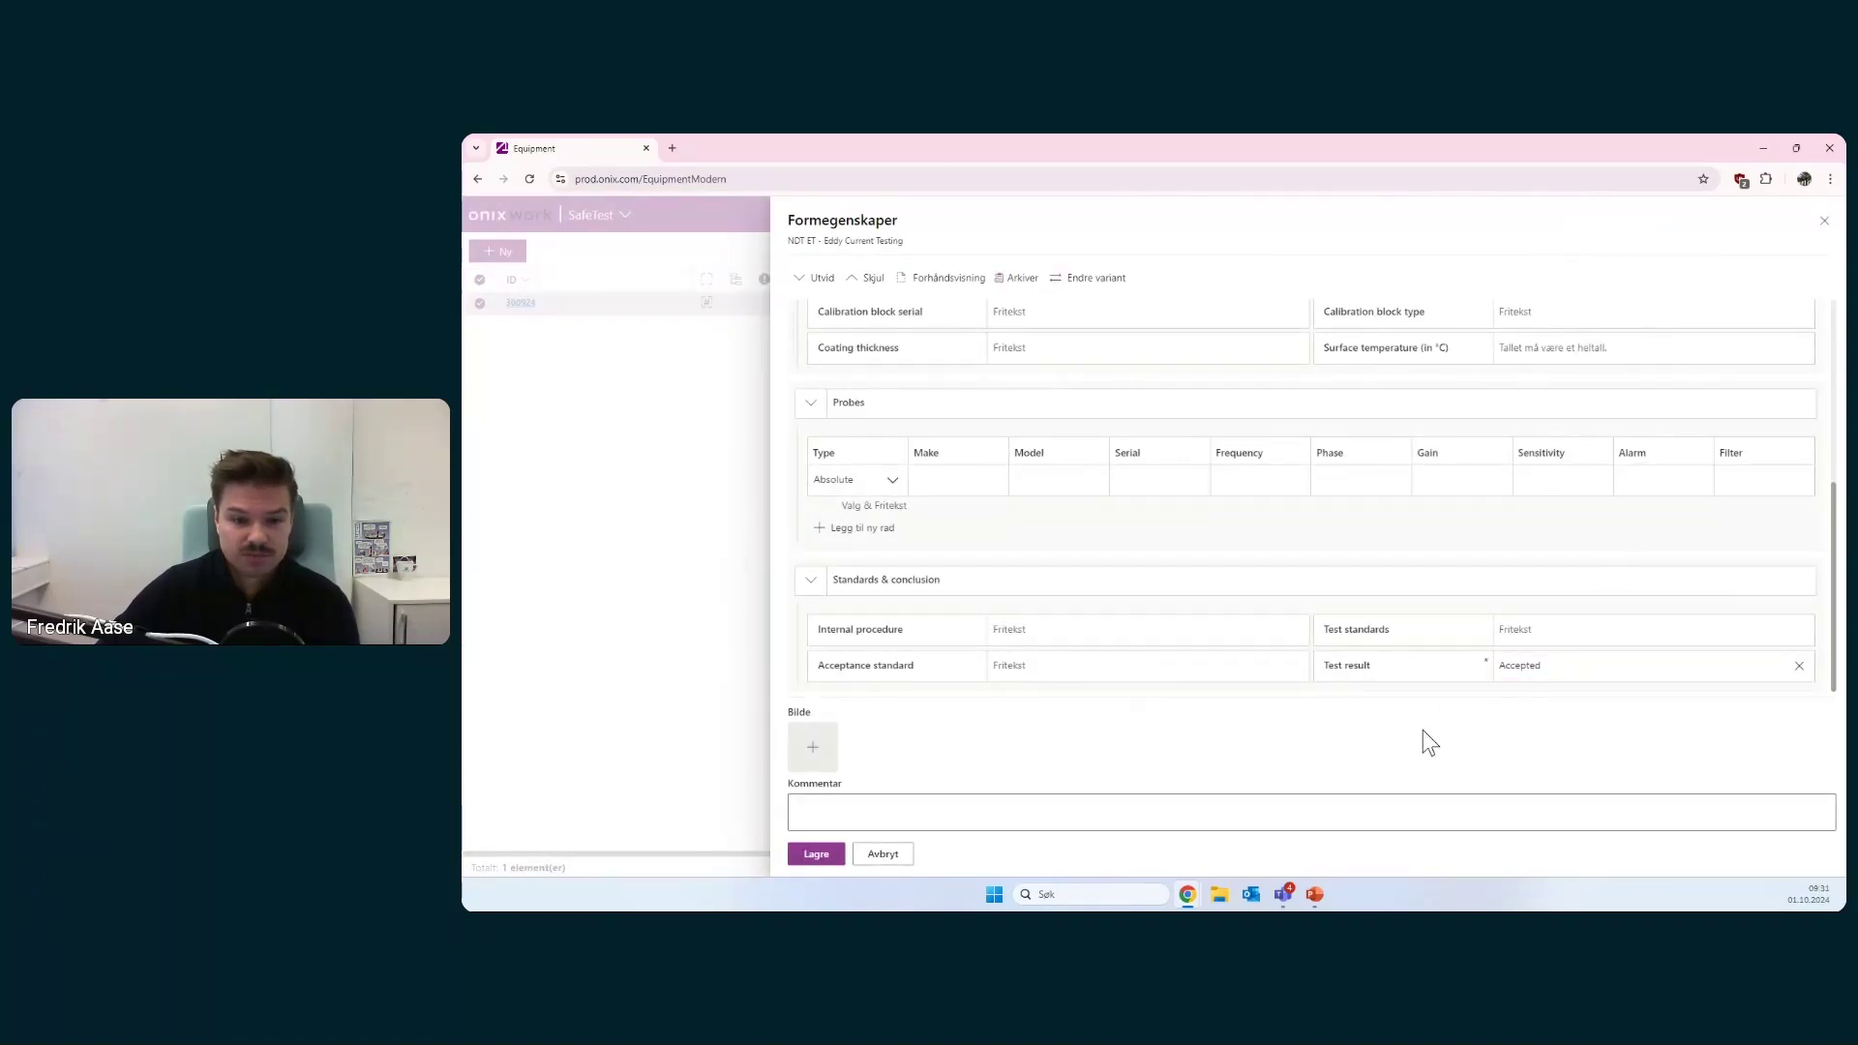
{"action": "left_click", "coordinate": [814, 856]}
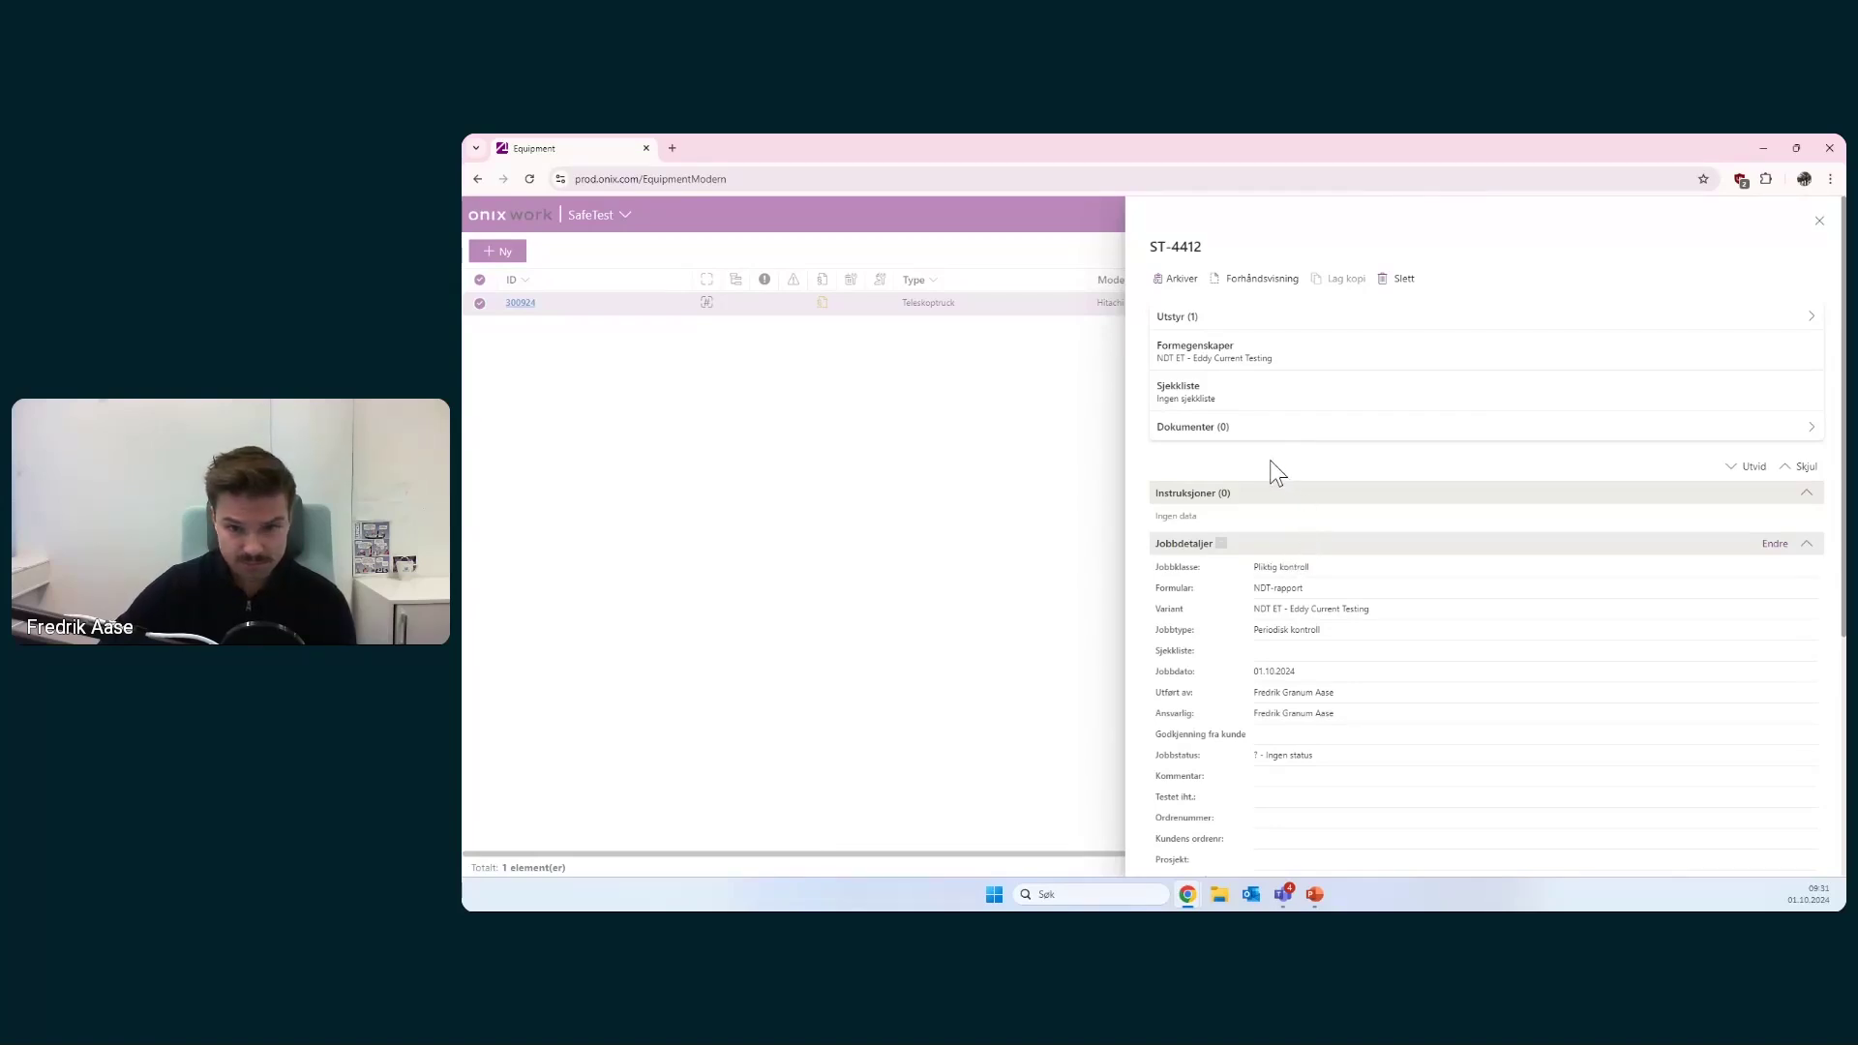
- Delete the Eddy Current Testing job and close the Teleskoptruck's details
{"action": "left_click", "coordinate": [1401, 288]}
{"action": "left_click", "coordinate": [1153, 572]}
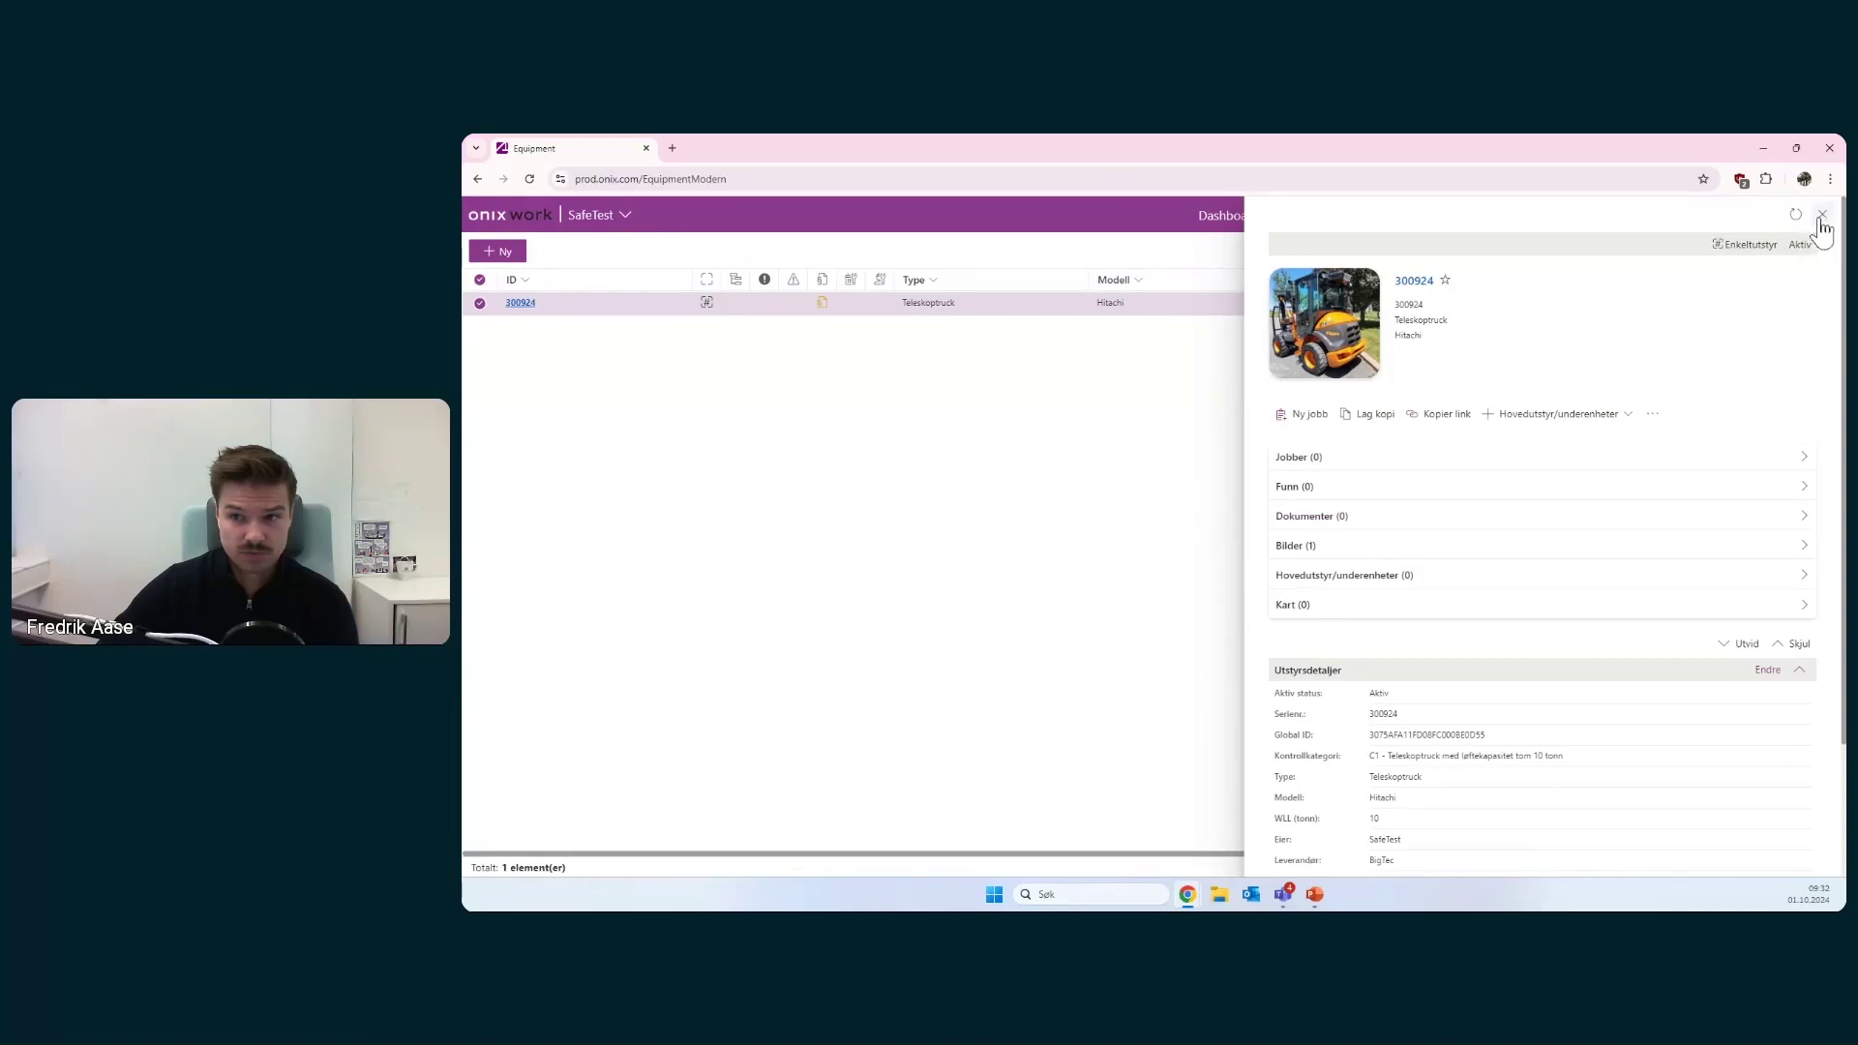
{"action": "left_click", "coordinate": [1822, 214]}
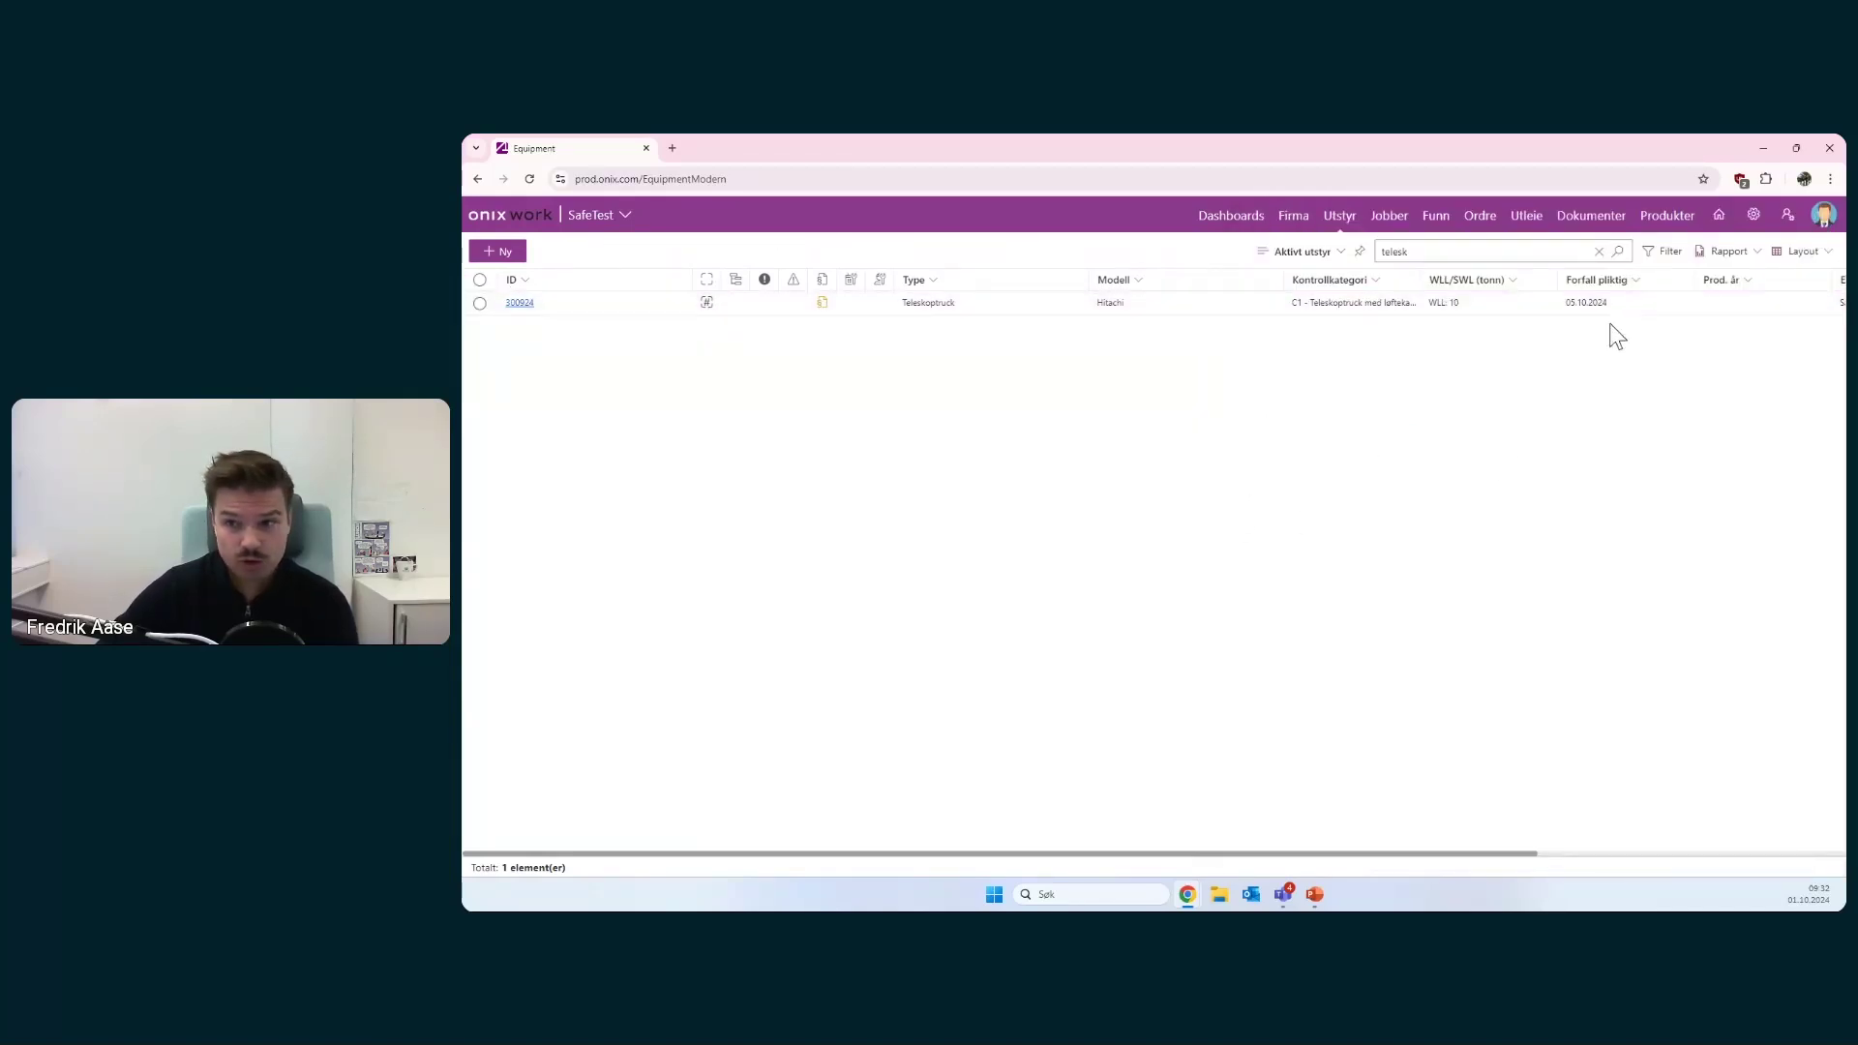
- Open the variants of the NDT-rapport form in the settings and select NDT ET - Eddy Current Testing
{"action": "left_click", "coordinate": [1752, 214]}
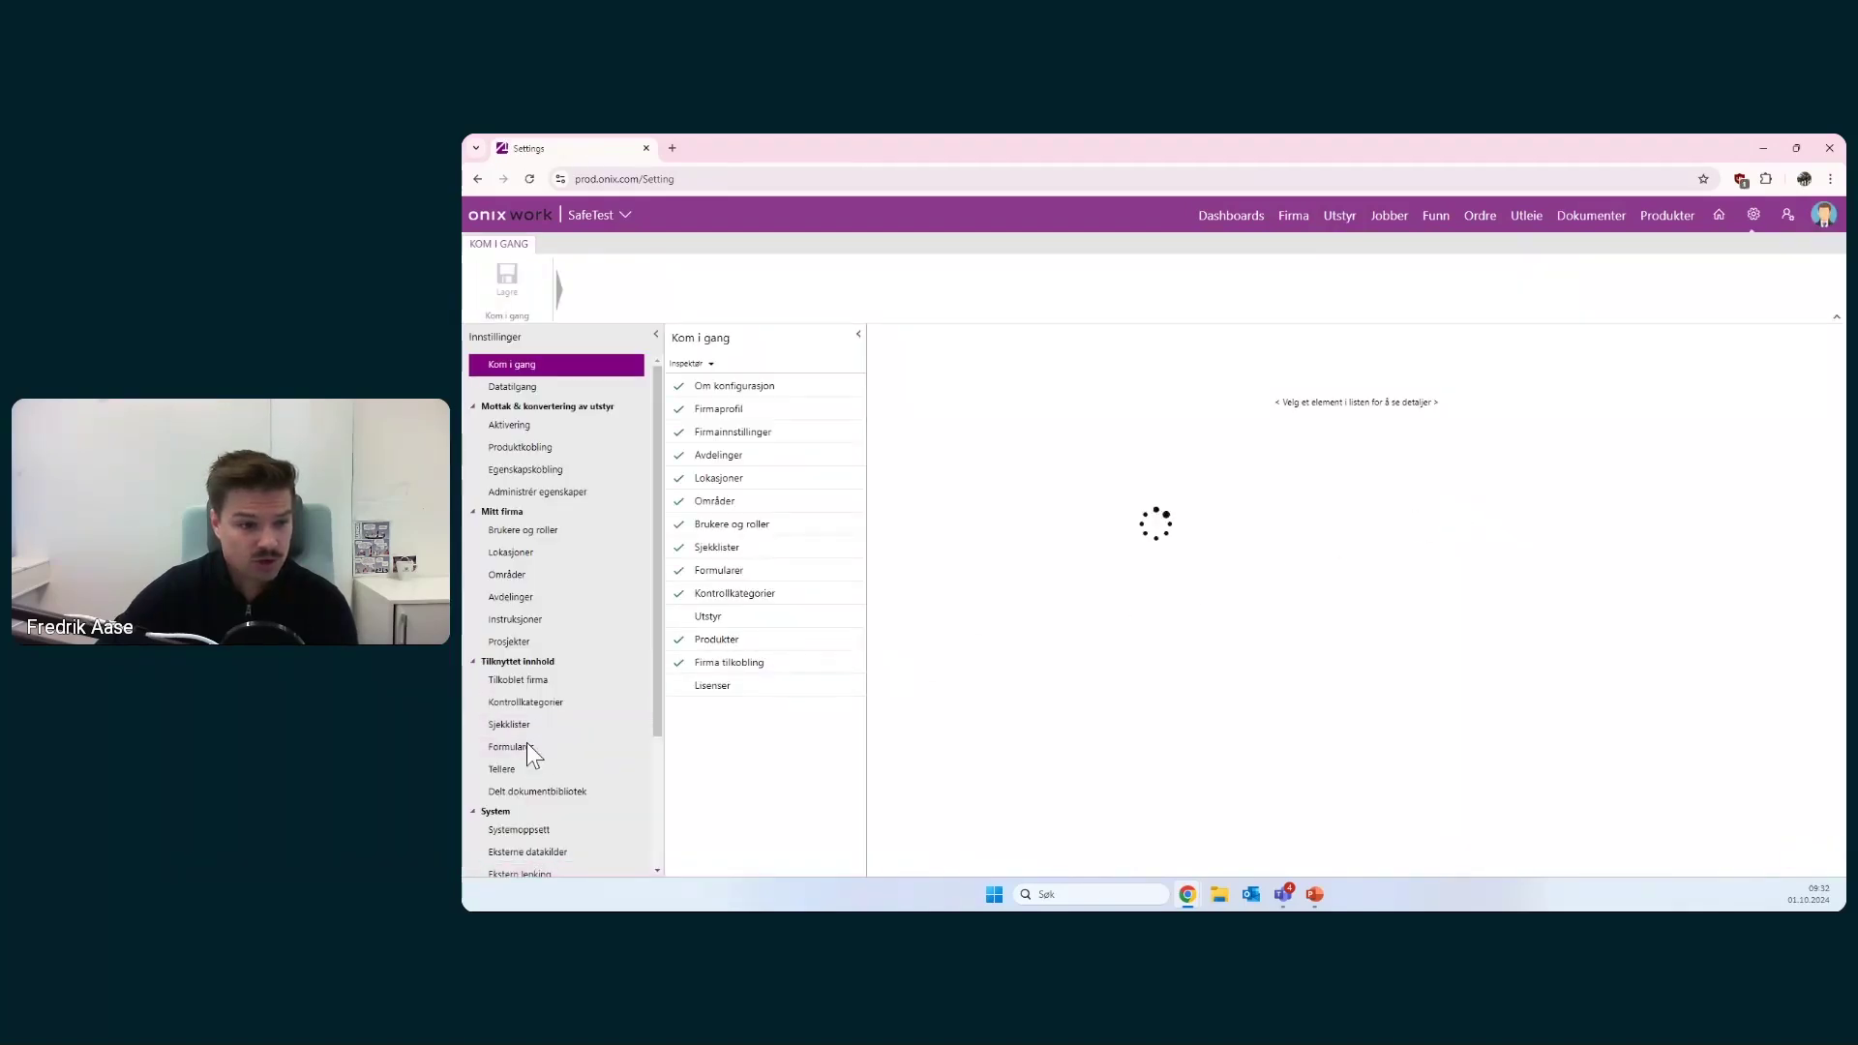
{"action": "left_click", "coordinate": [526, 745]}
{"action": "scroll", "coordinate": [740, 712], "scroll_direction": "down", "scroll_amount": 3}
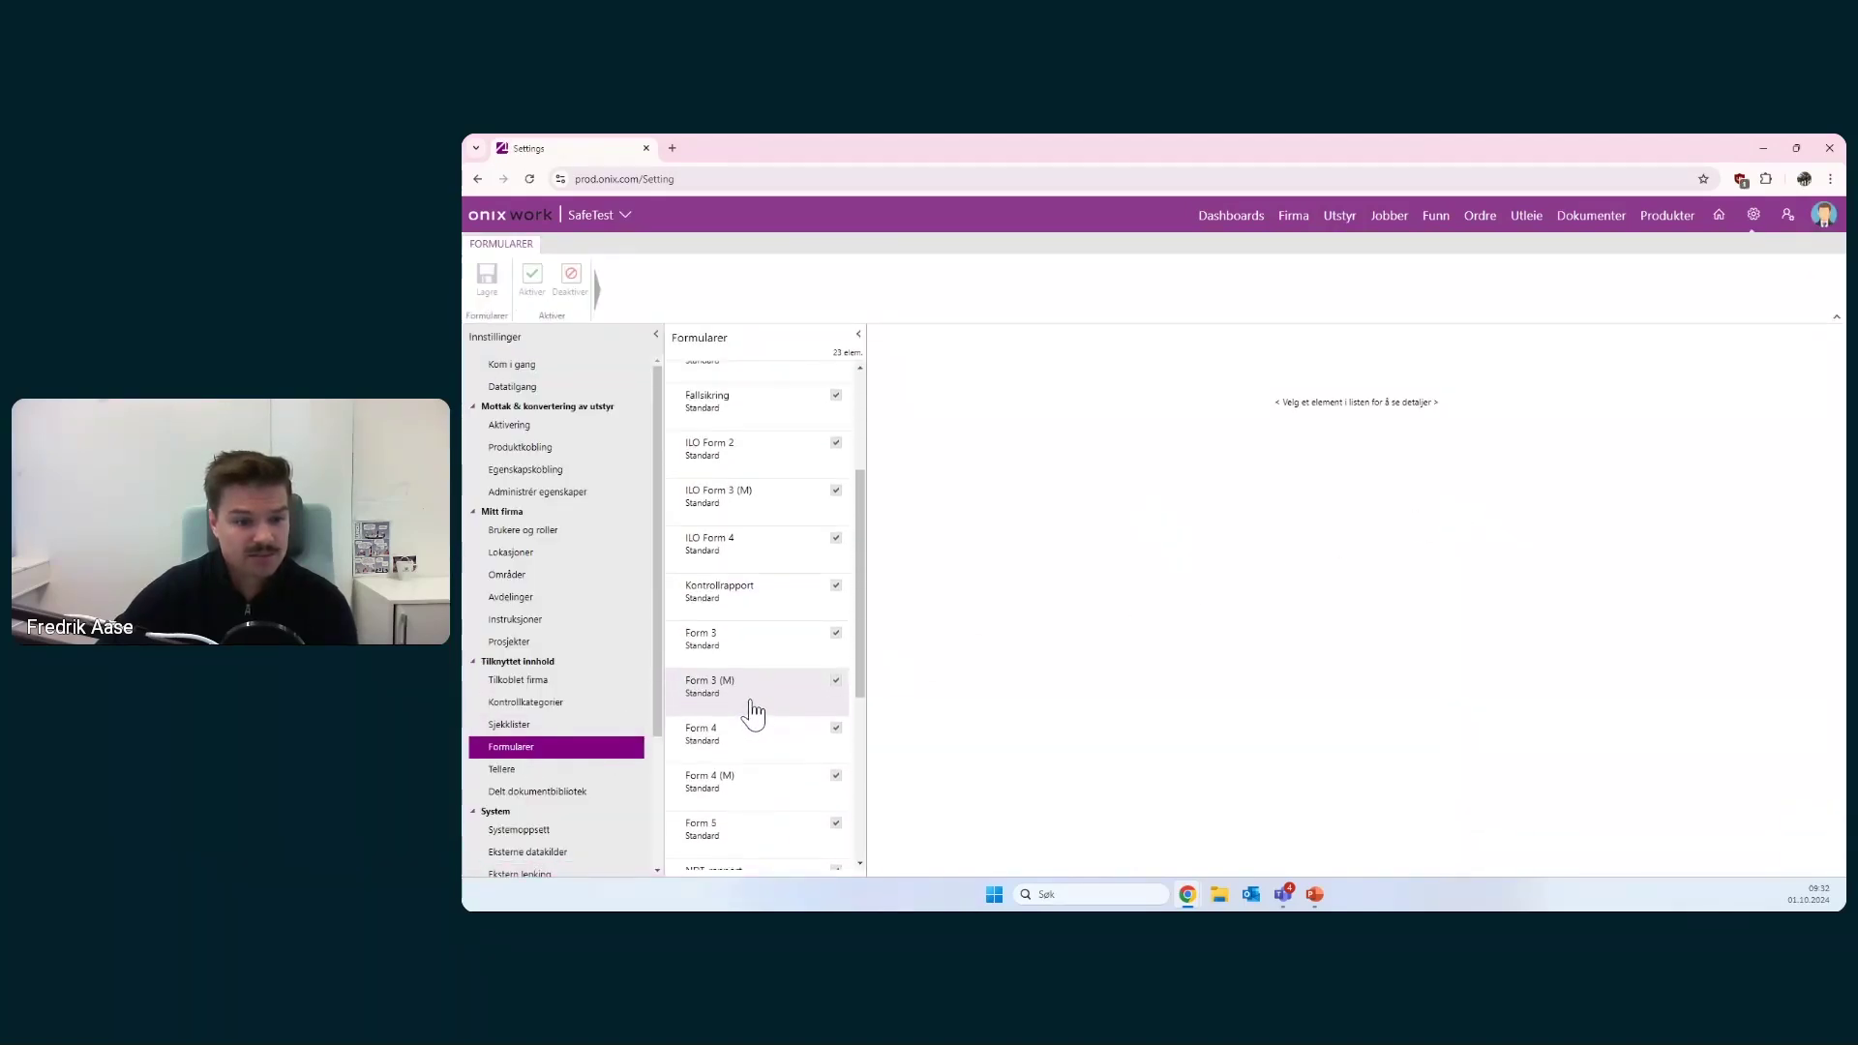
{"action": "scroll", "coordinate": [753, 716], "scroll_direction": "down", "scroll_amount": 3}
{"action": "left_click", "coordinate": [753, 730]}
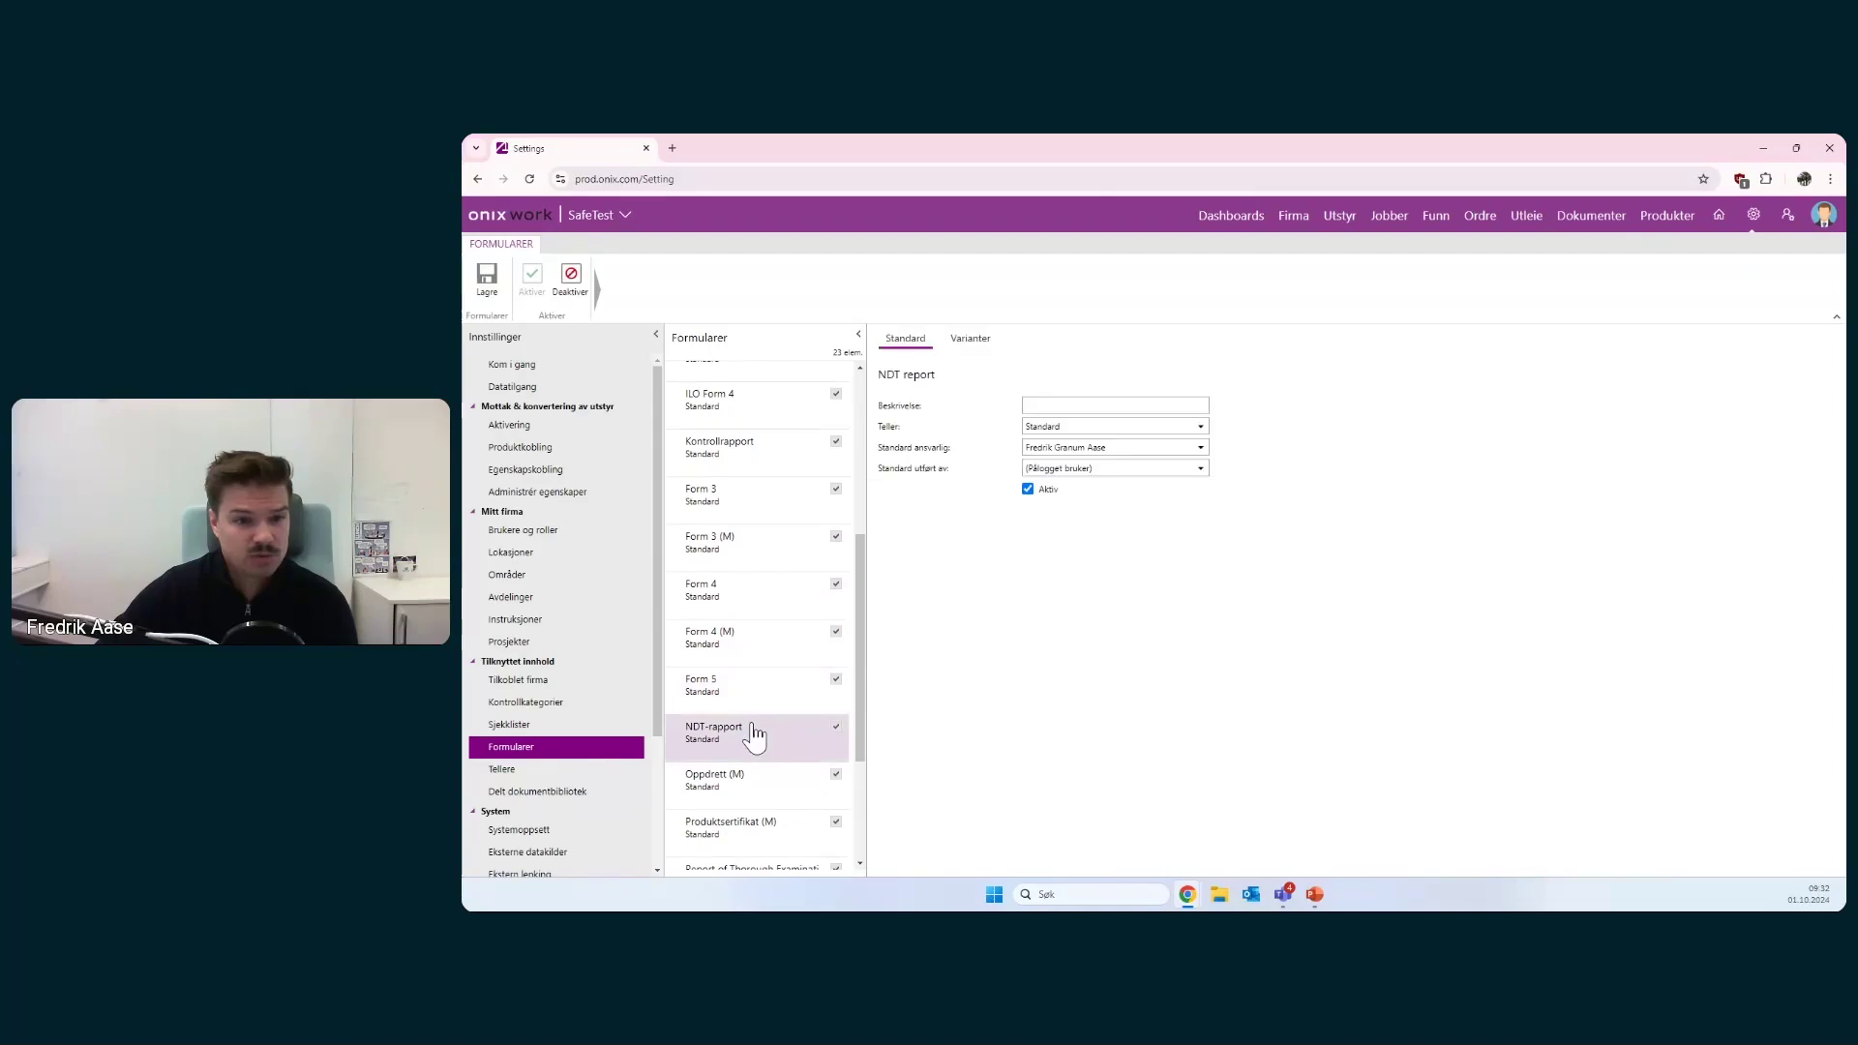
{"action": "left_click", "coordinate": [974, 339]}
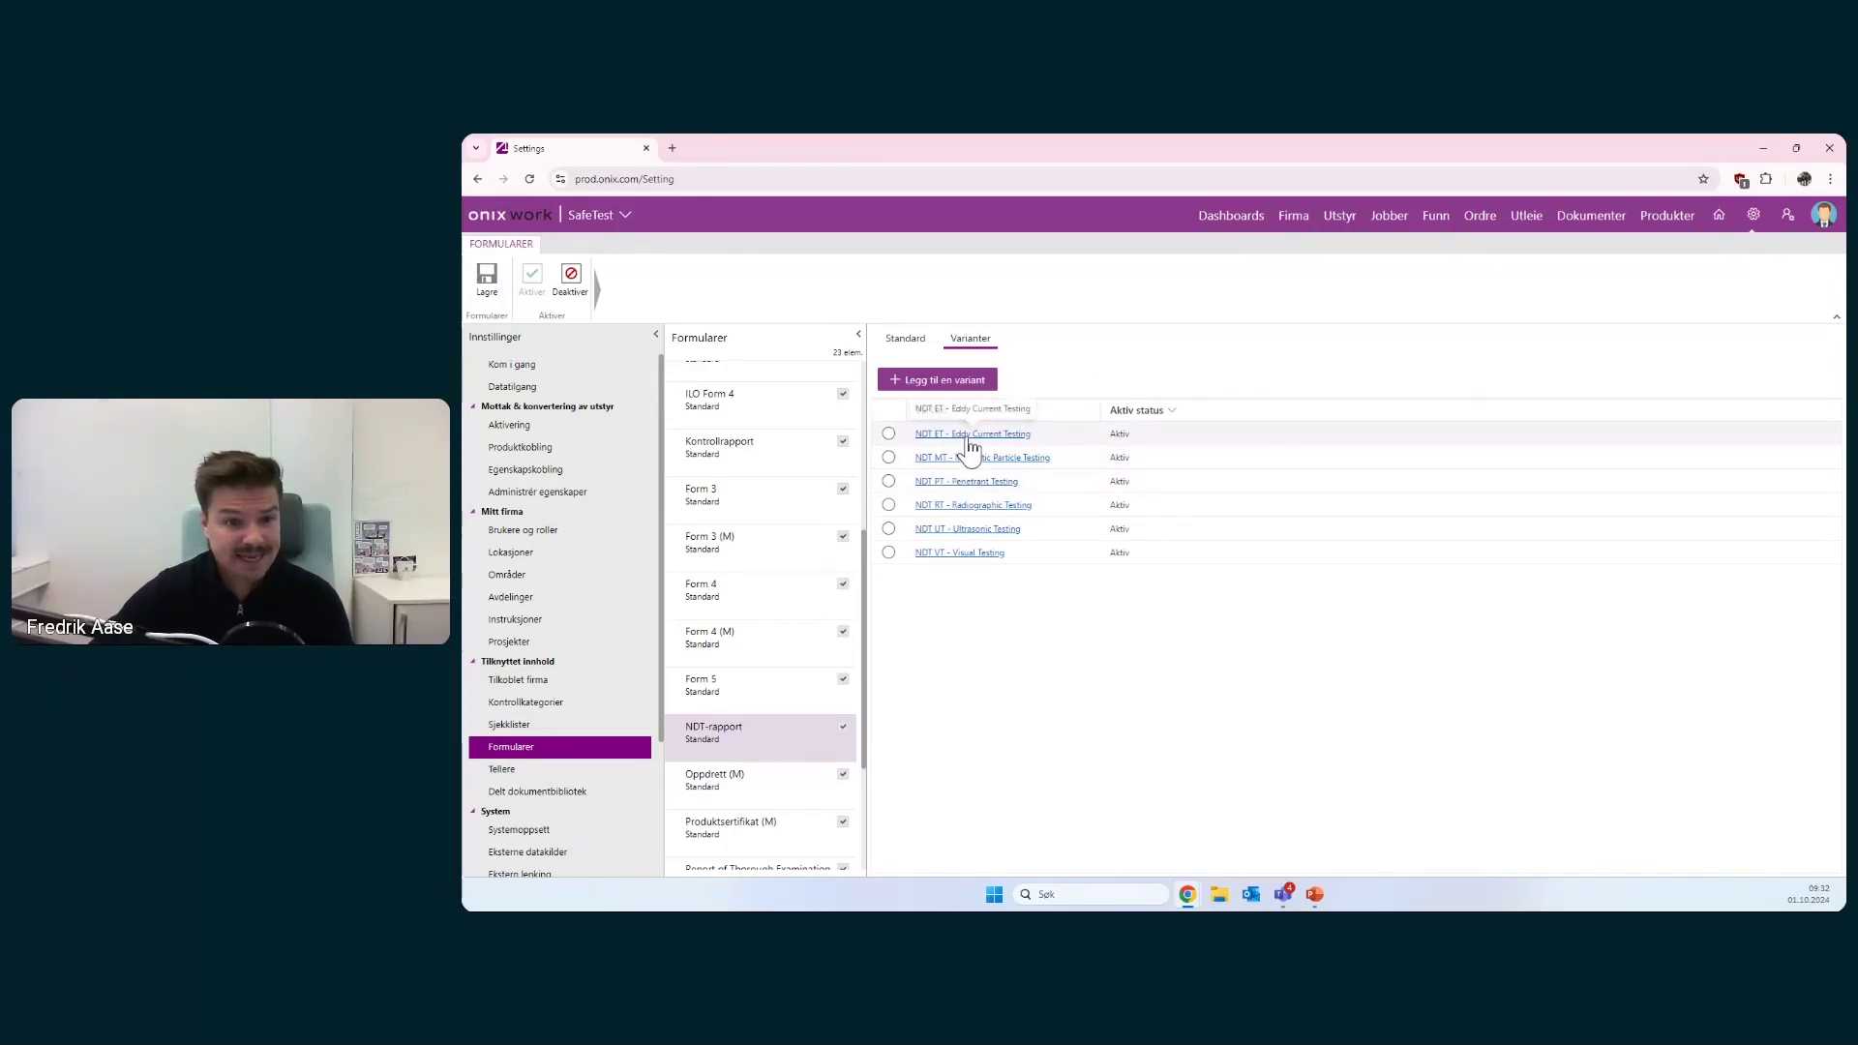
{"action": "left_click", "coordinate": [888, 434]}
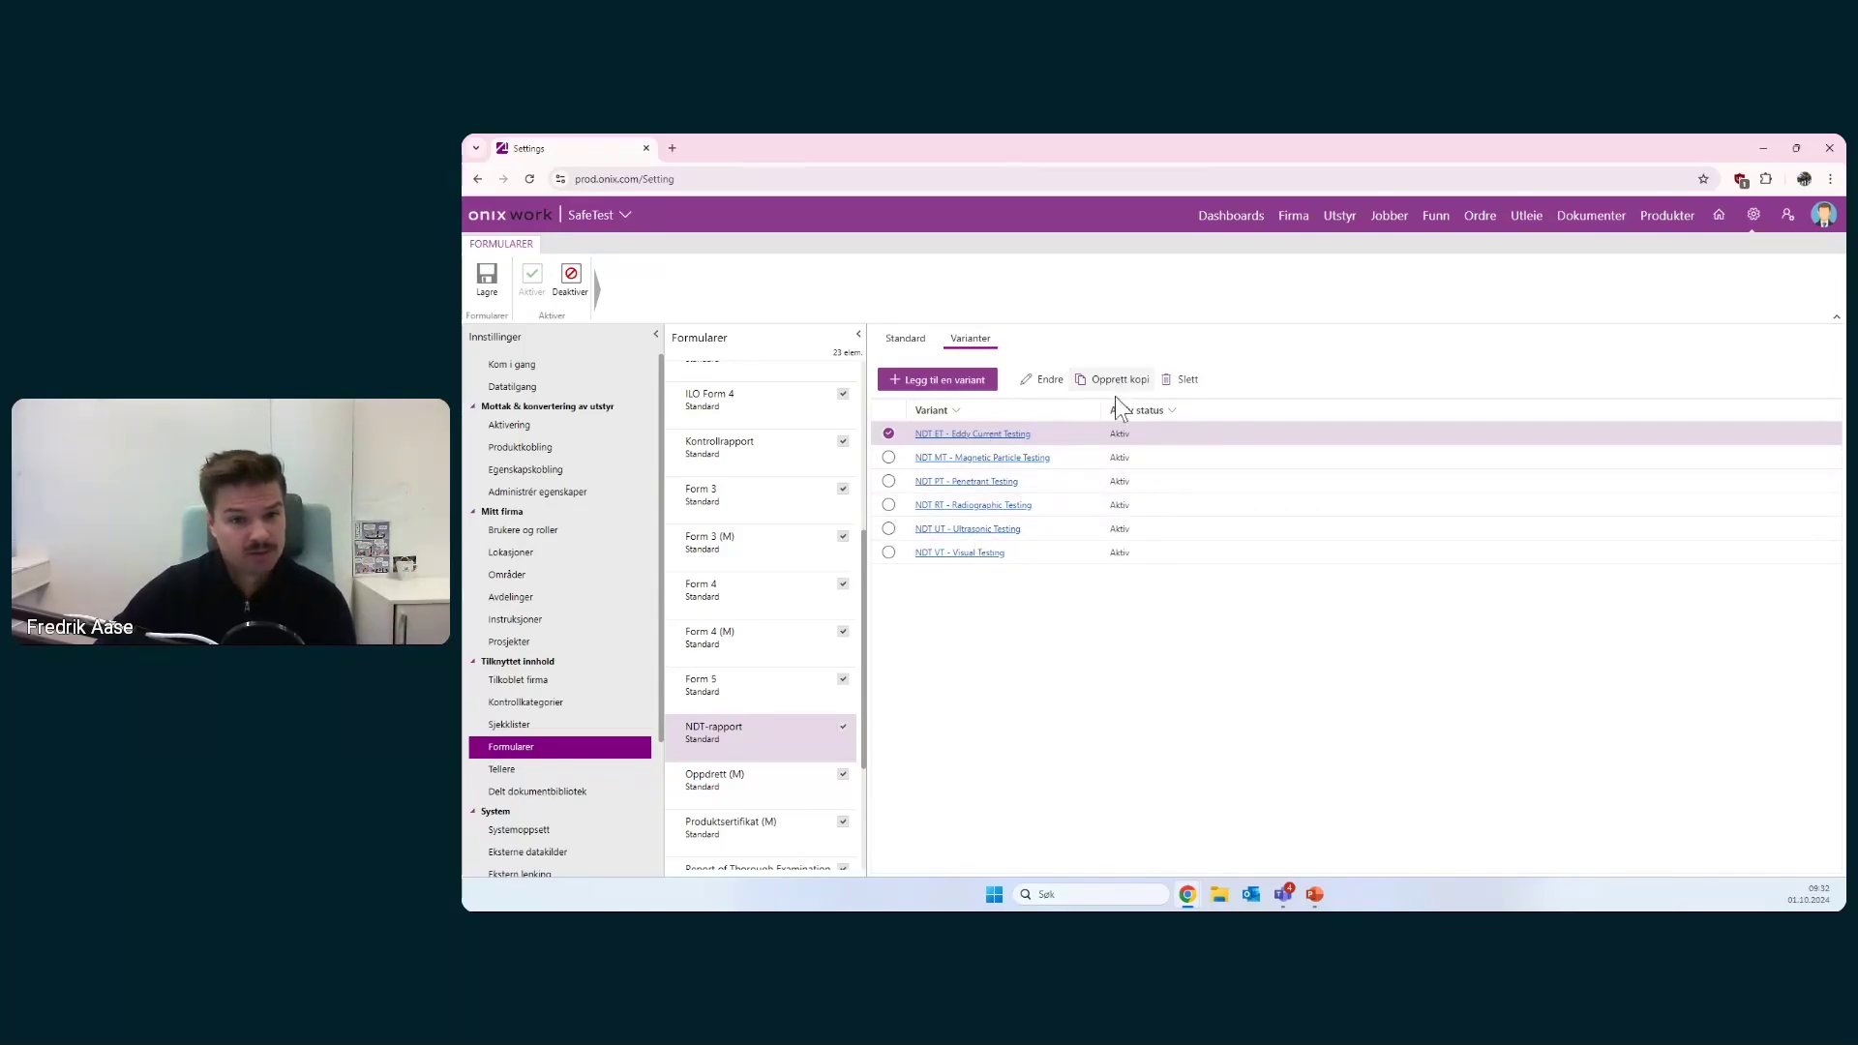
- Open the form property designer for the NDT ET - Eddy Current Testing variant and expand the Equipment details group
{"action": "left_click", "coordinate": [1051, 385]}
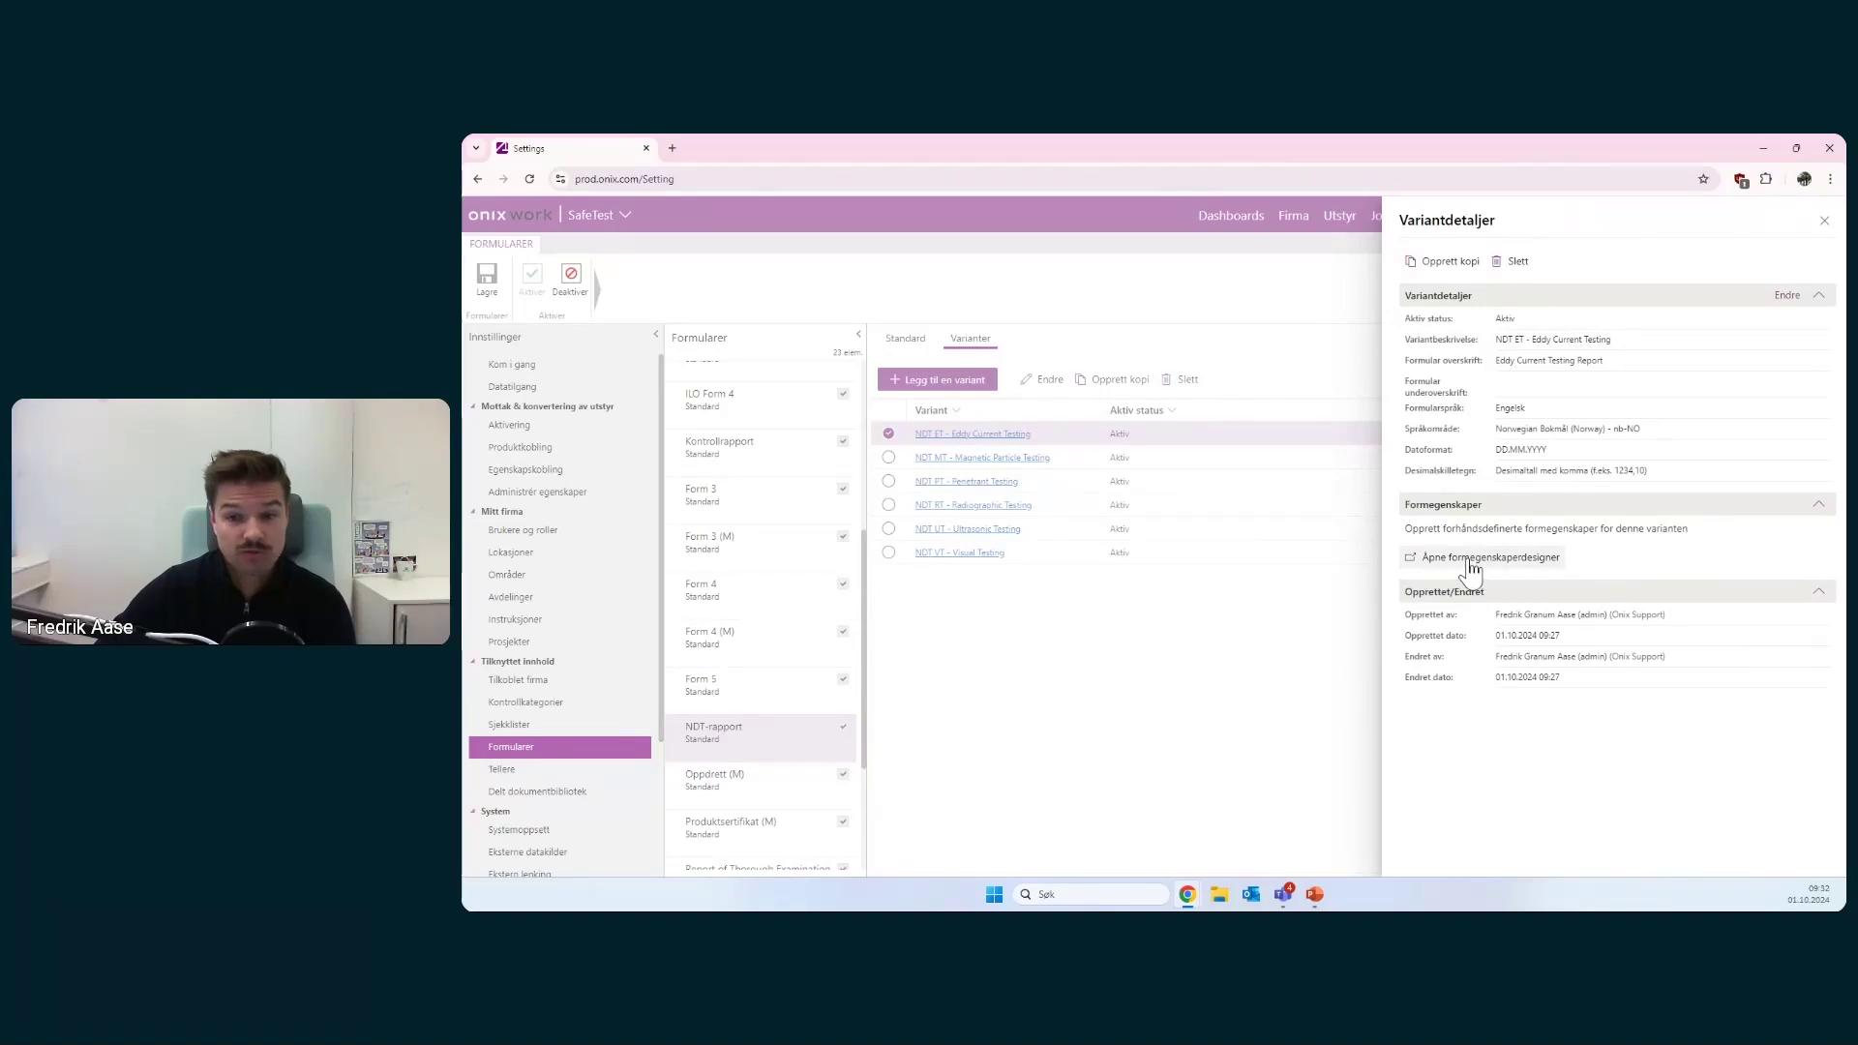
{"action": "left_click", "coordinate": [1508, 569]}
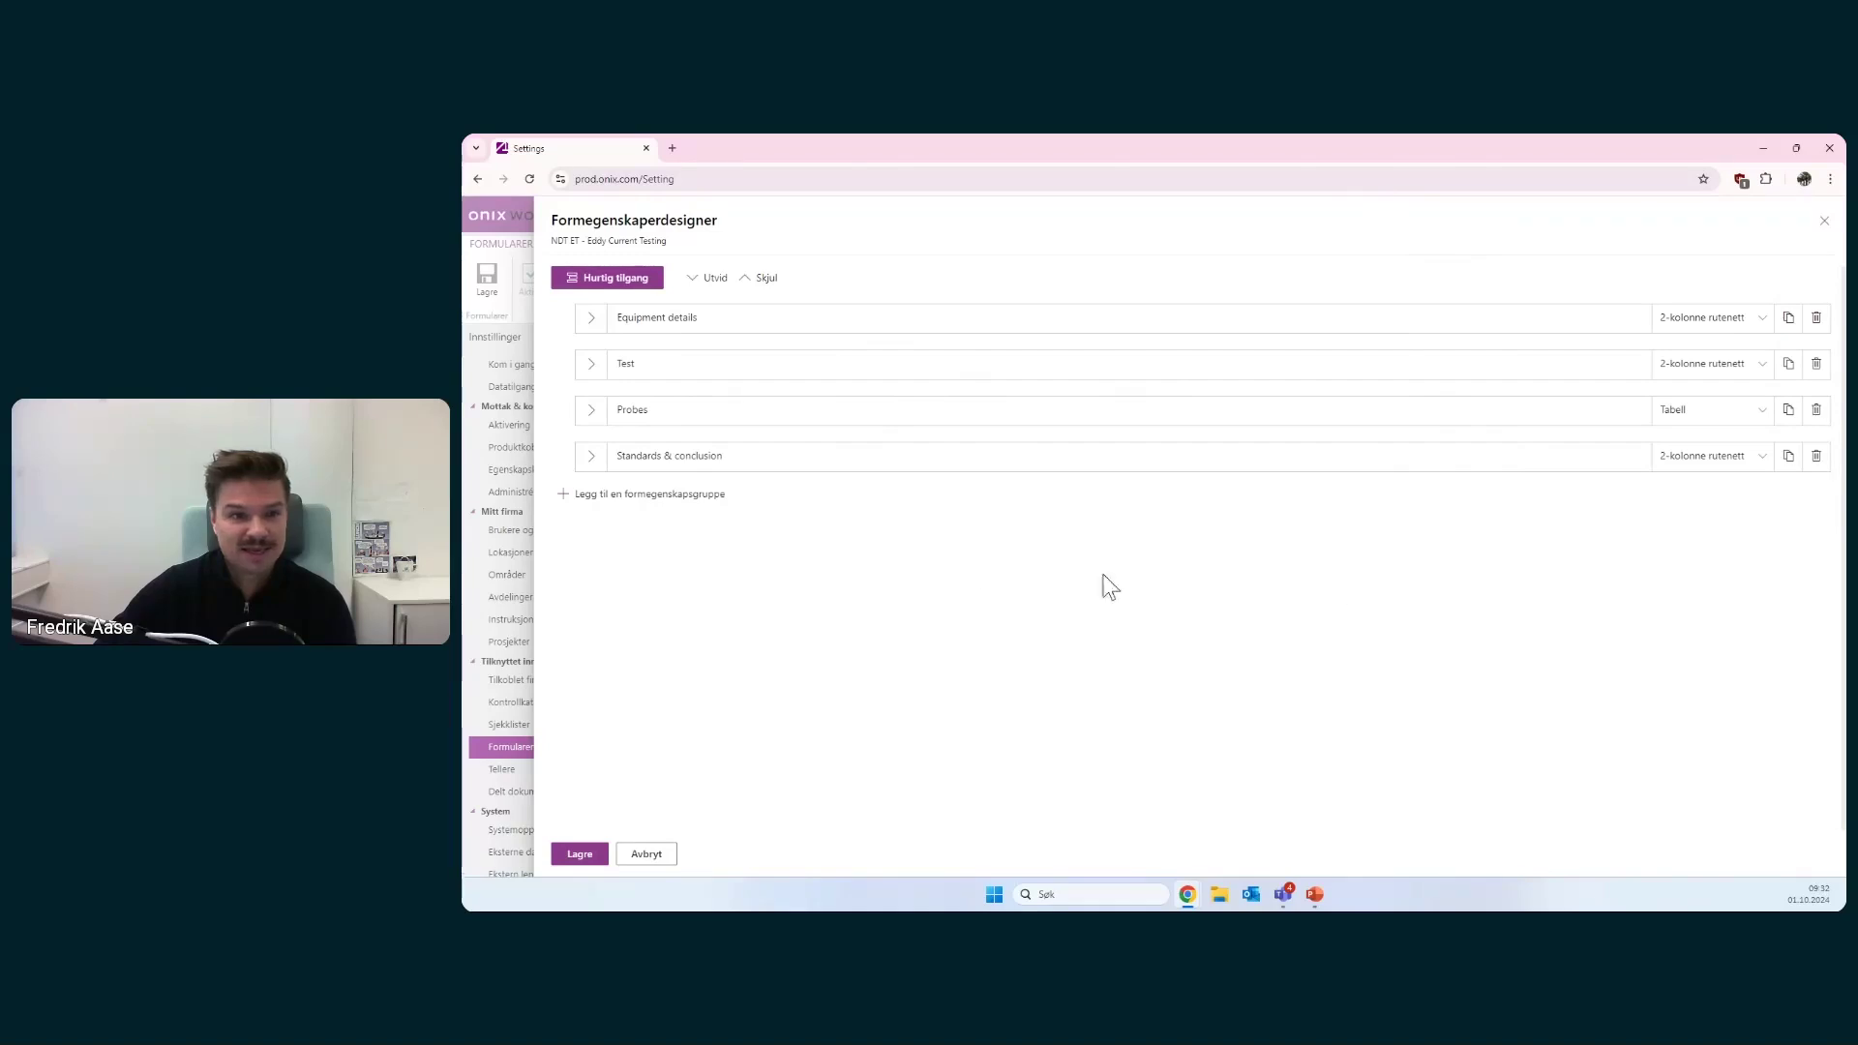
{"action": "left_click", "coordinate": [591, 319]}
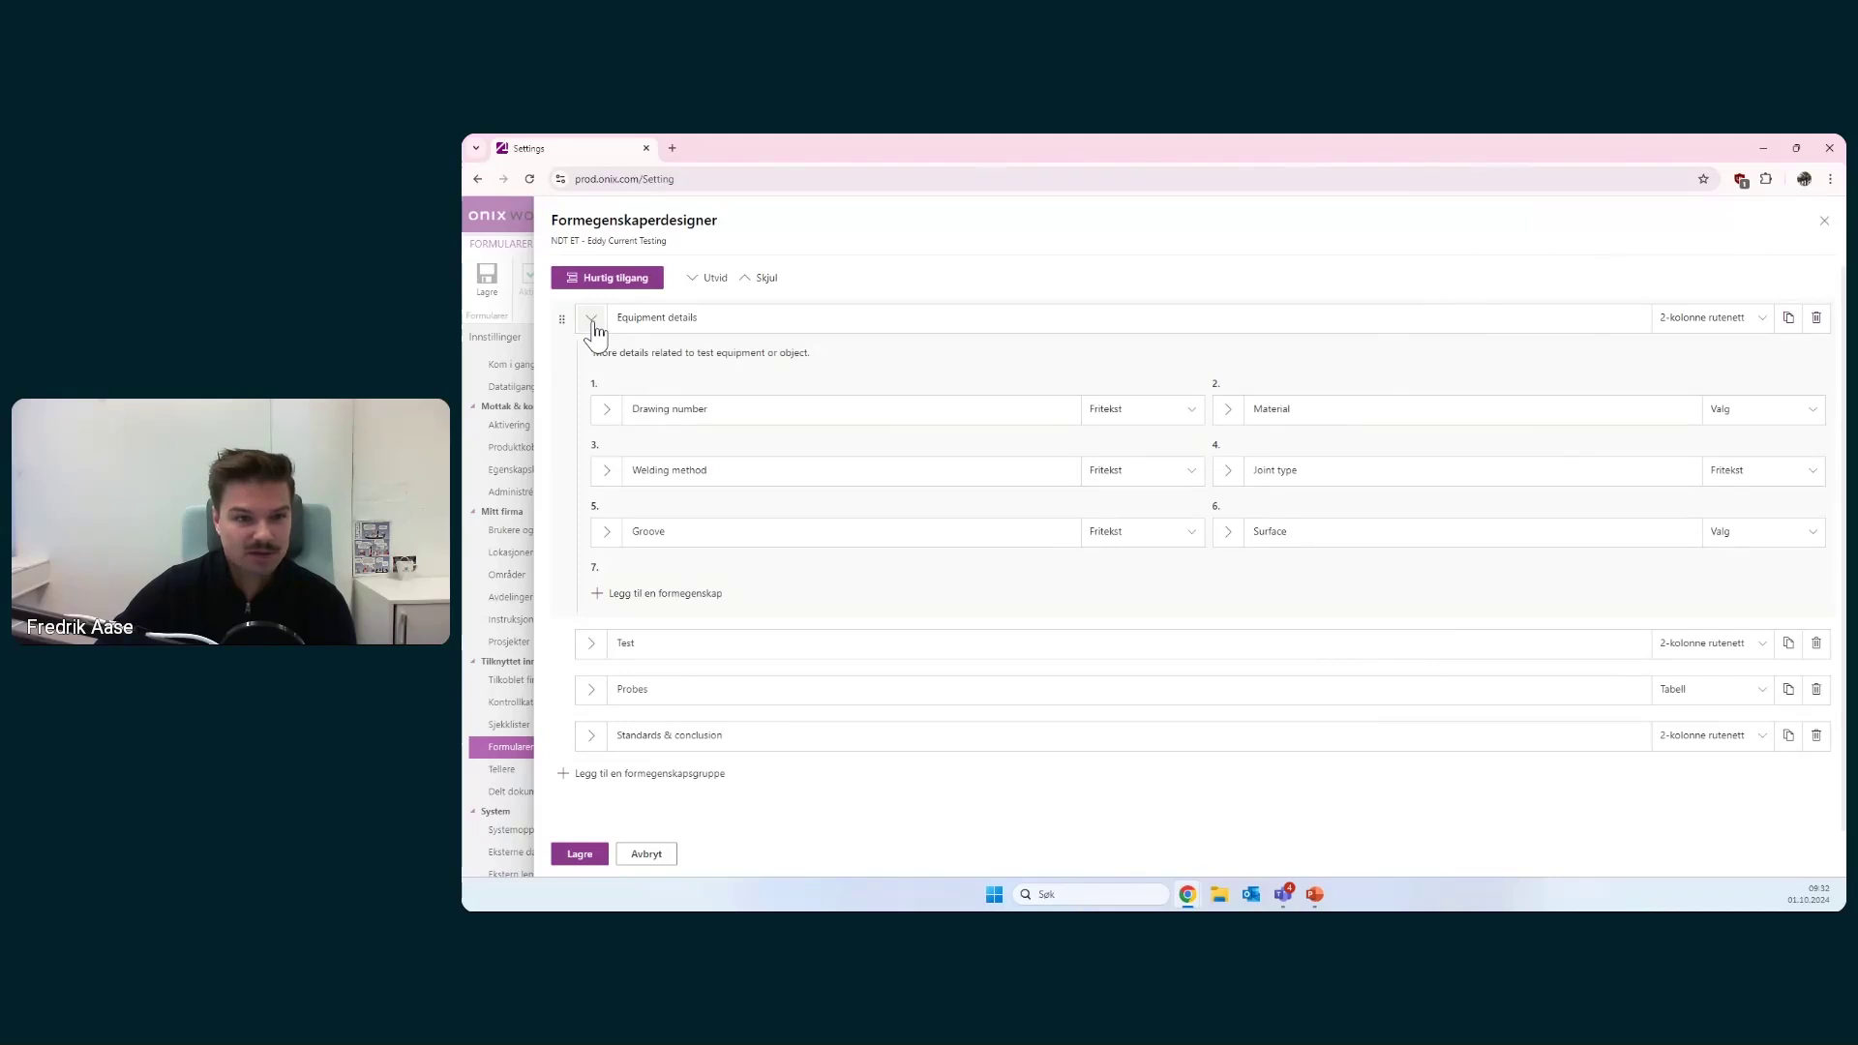
- Change the Drawing number property's type to Valg
{"action": "left_click", "coordinate": [651, 408]}
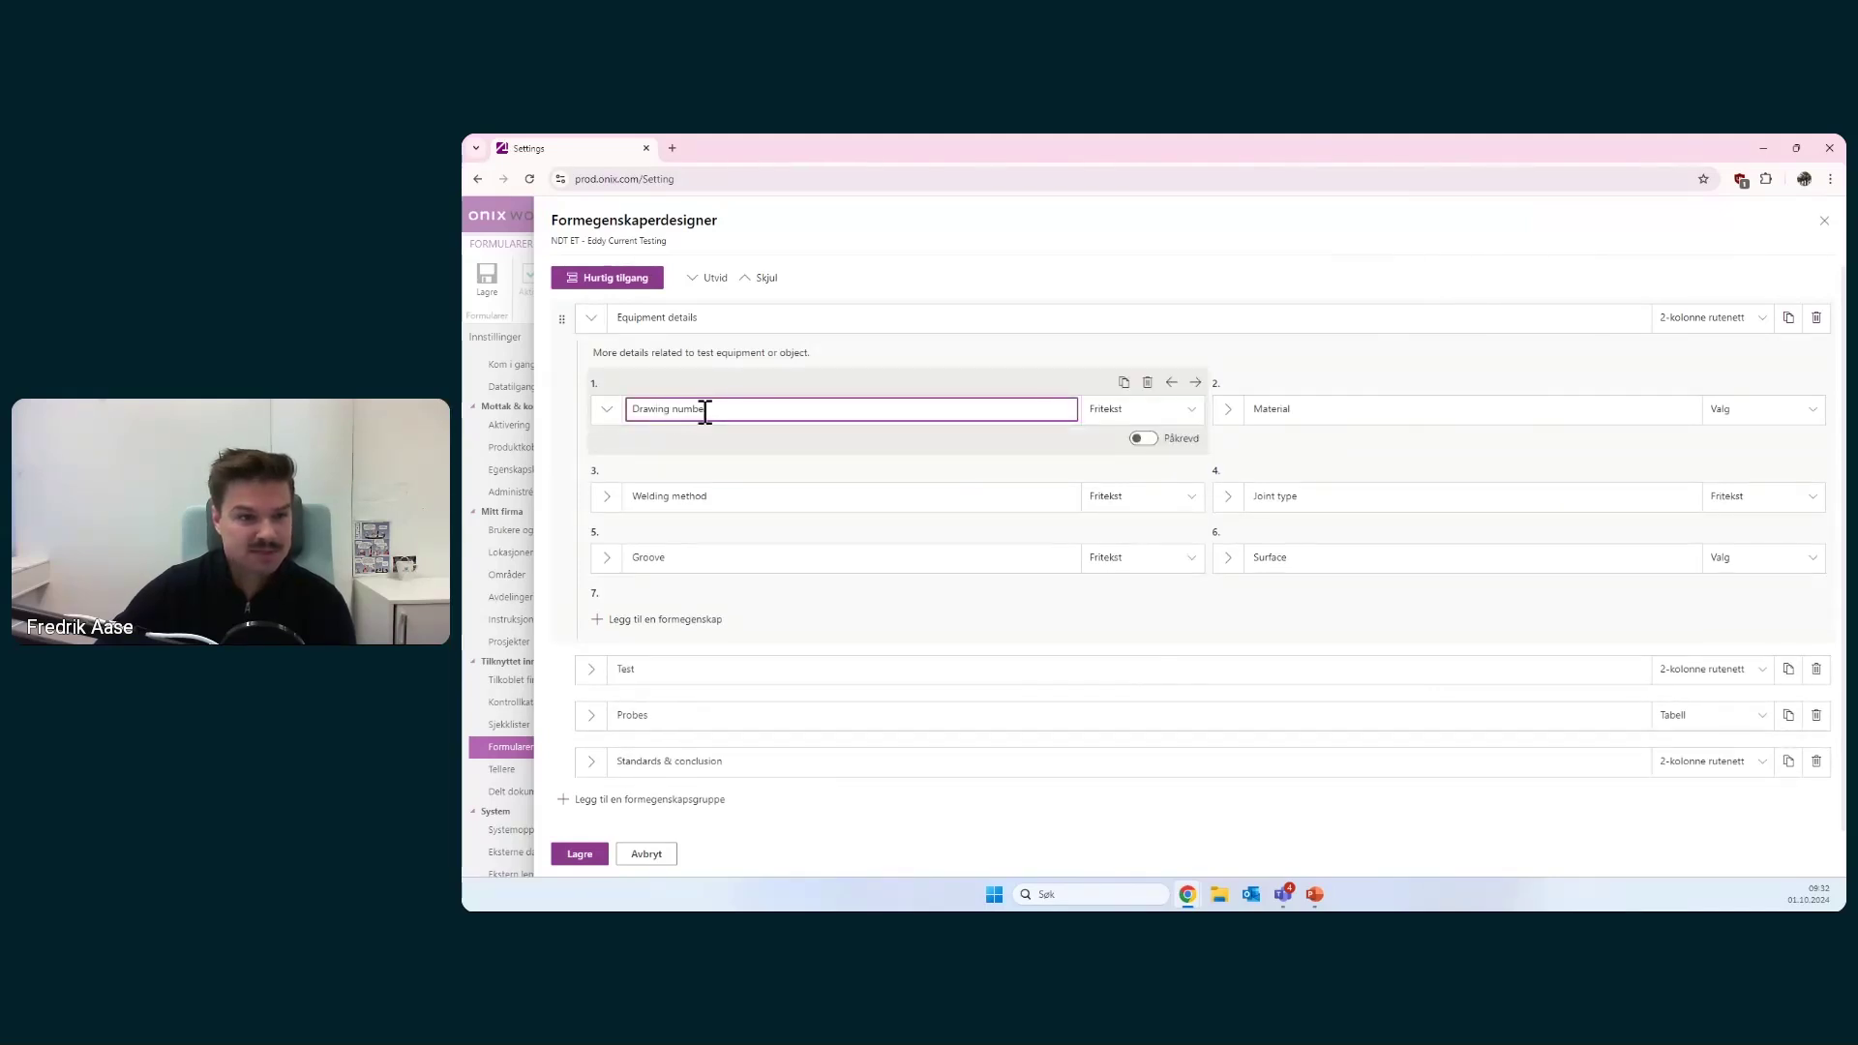
{"action": "left_click_drag", "start_coordinate": [706, 410], "coordinate": [651, 408]}
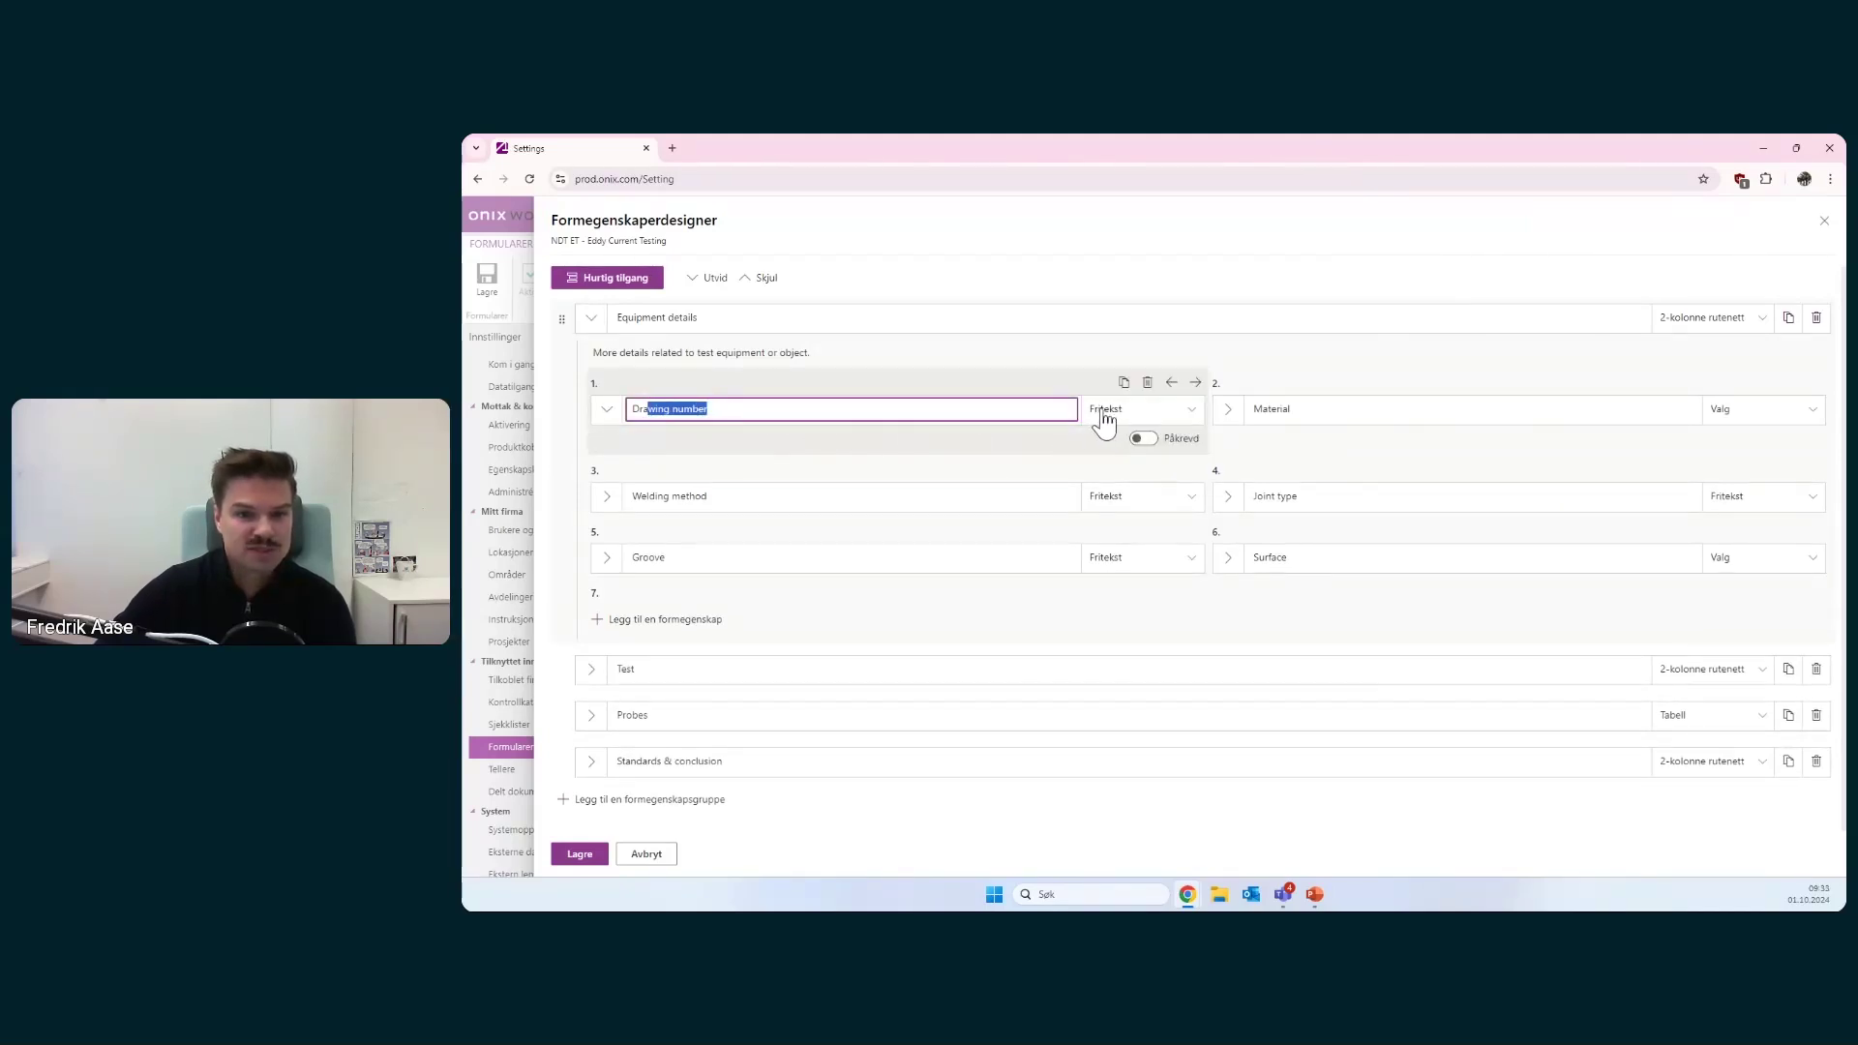
{"action": "left_click", "coordinate": [1191, 418]}
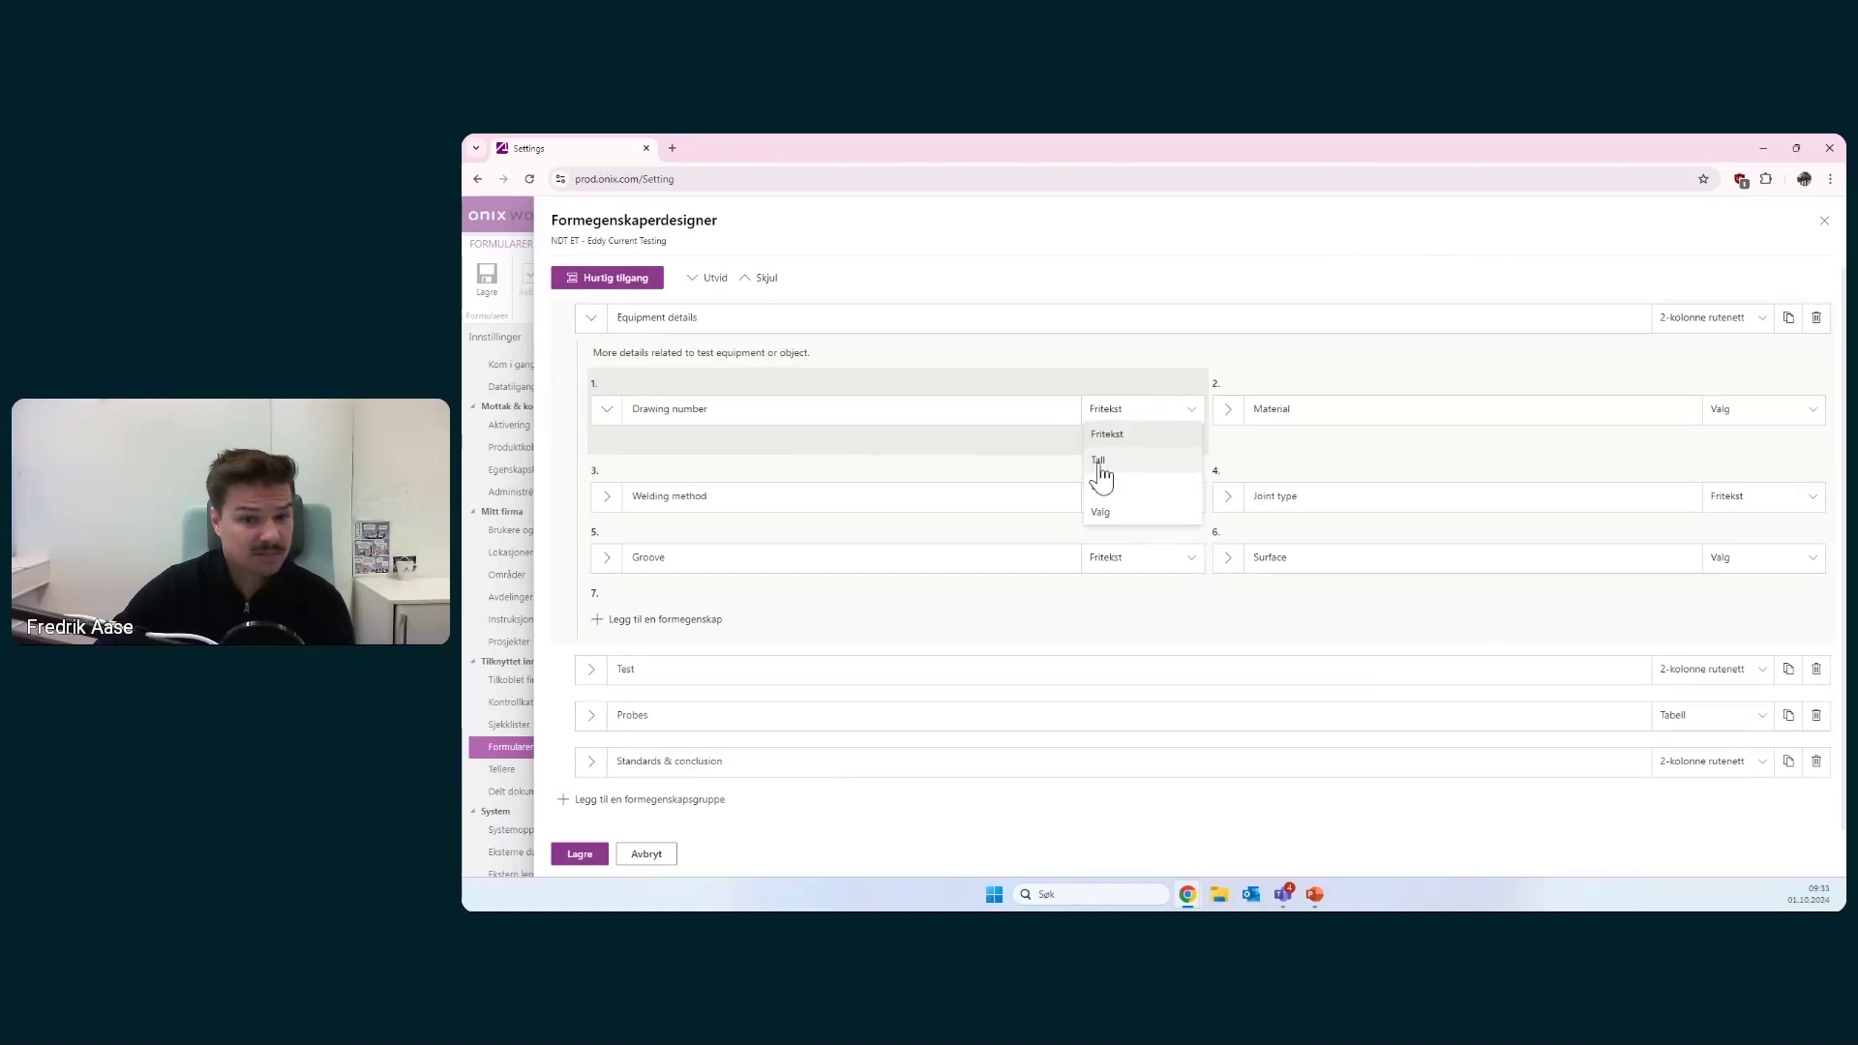
{"action": "left_click", "coordinate": [1118, 514]}
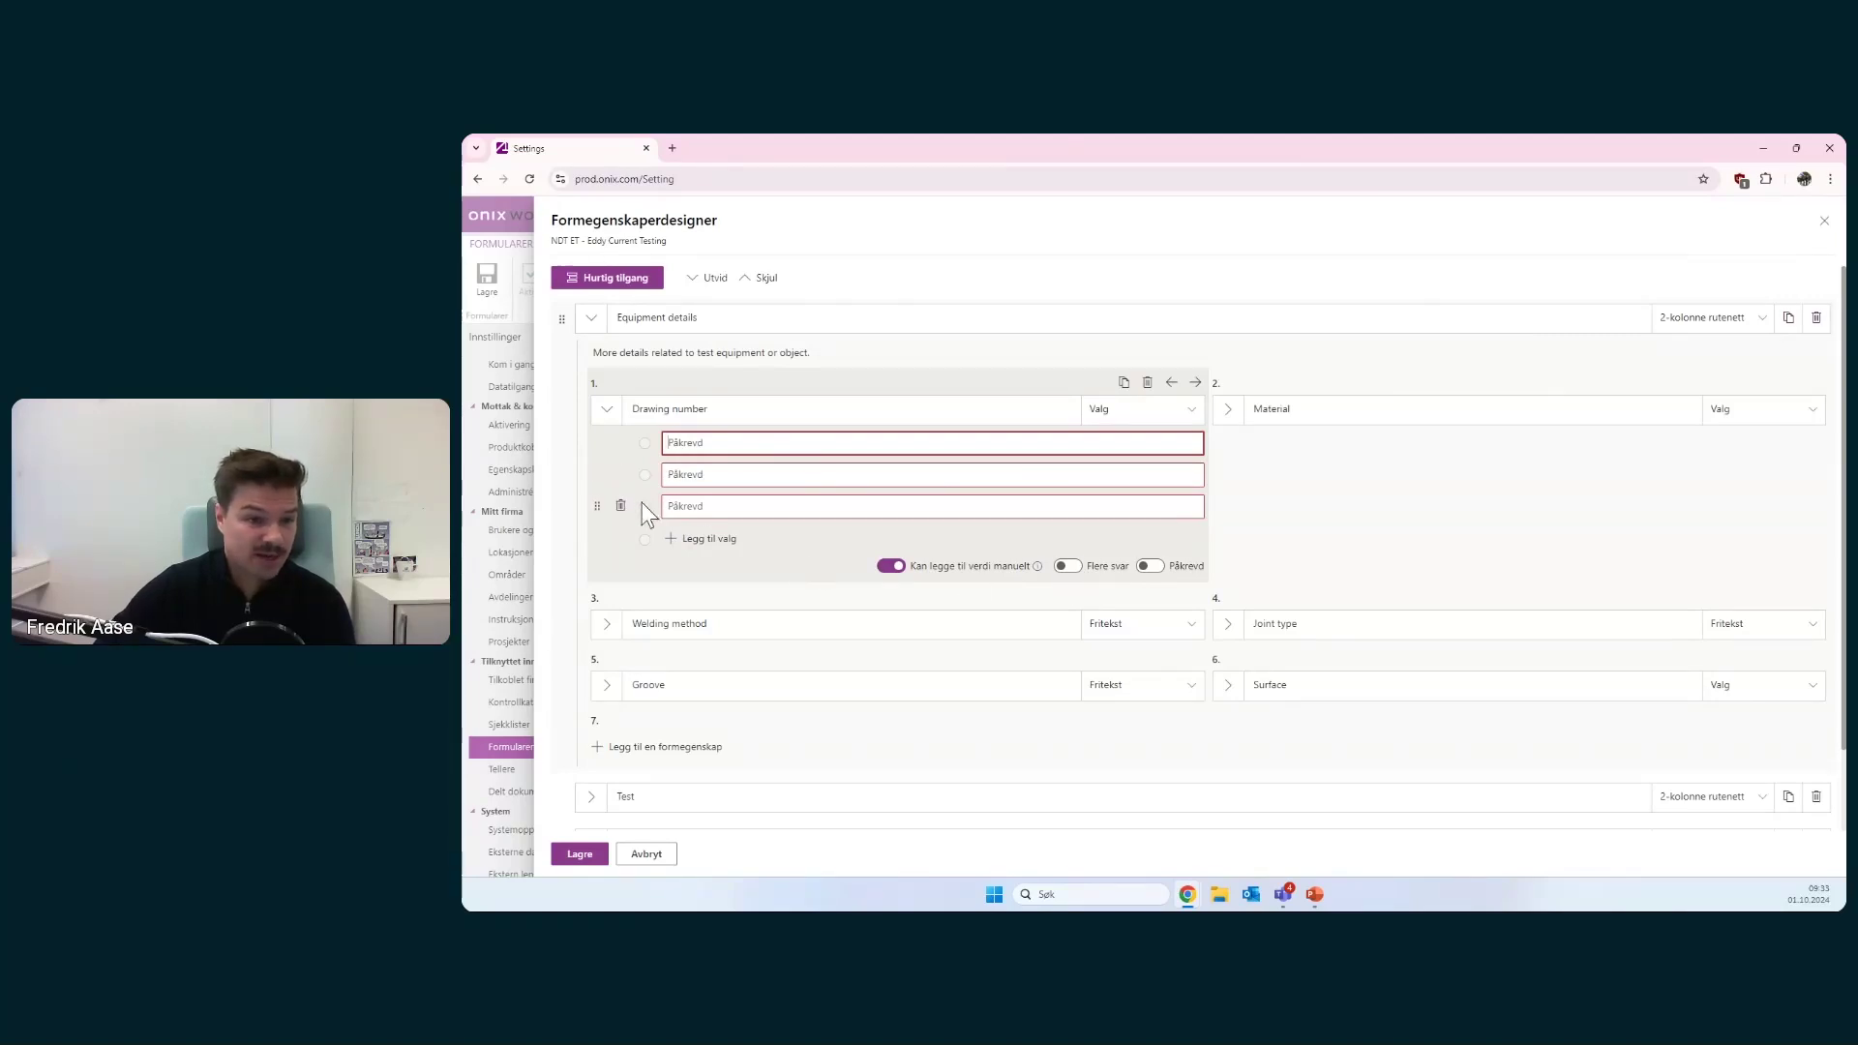
- Remove one answer choice from the Drawing number property and add three new empty choices
{"action": "left_click", "coordinate": [621, 506]}
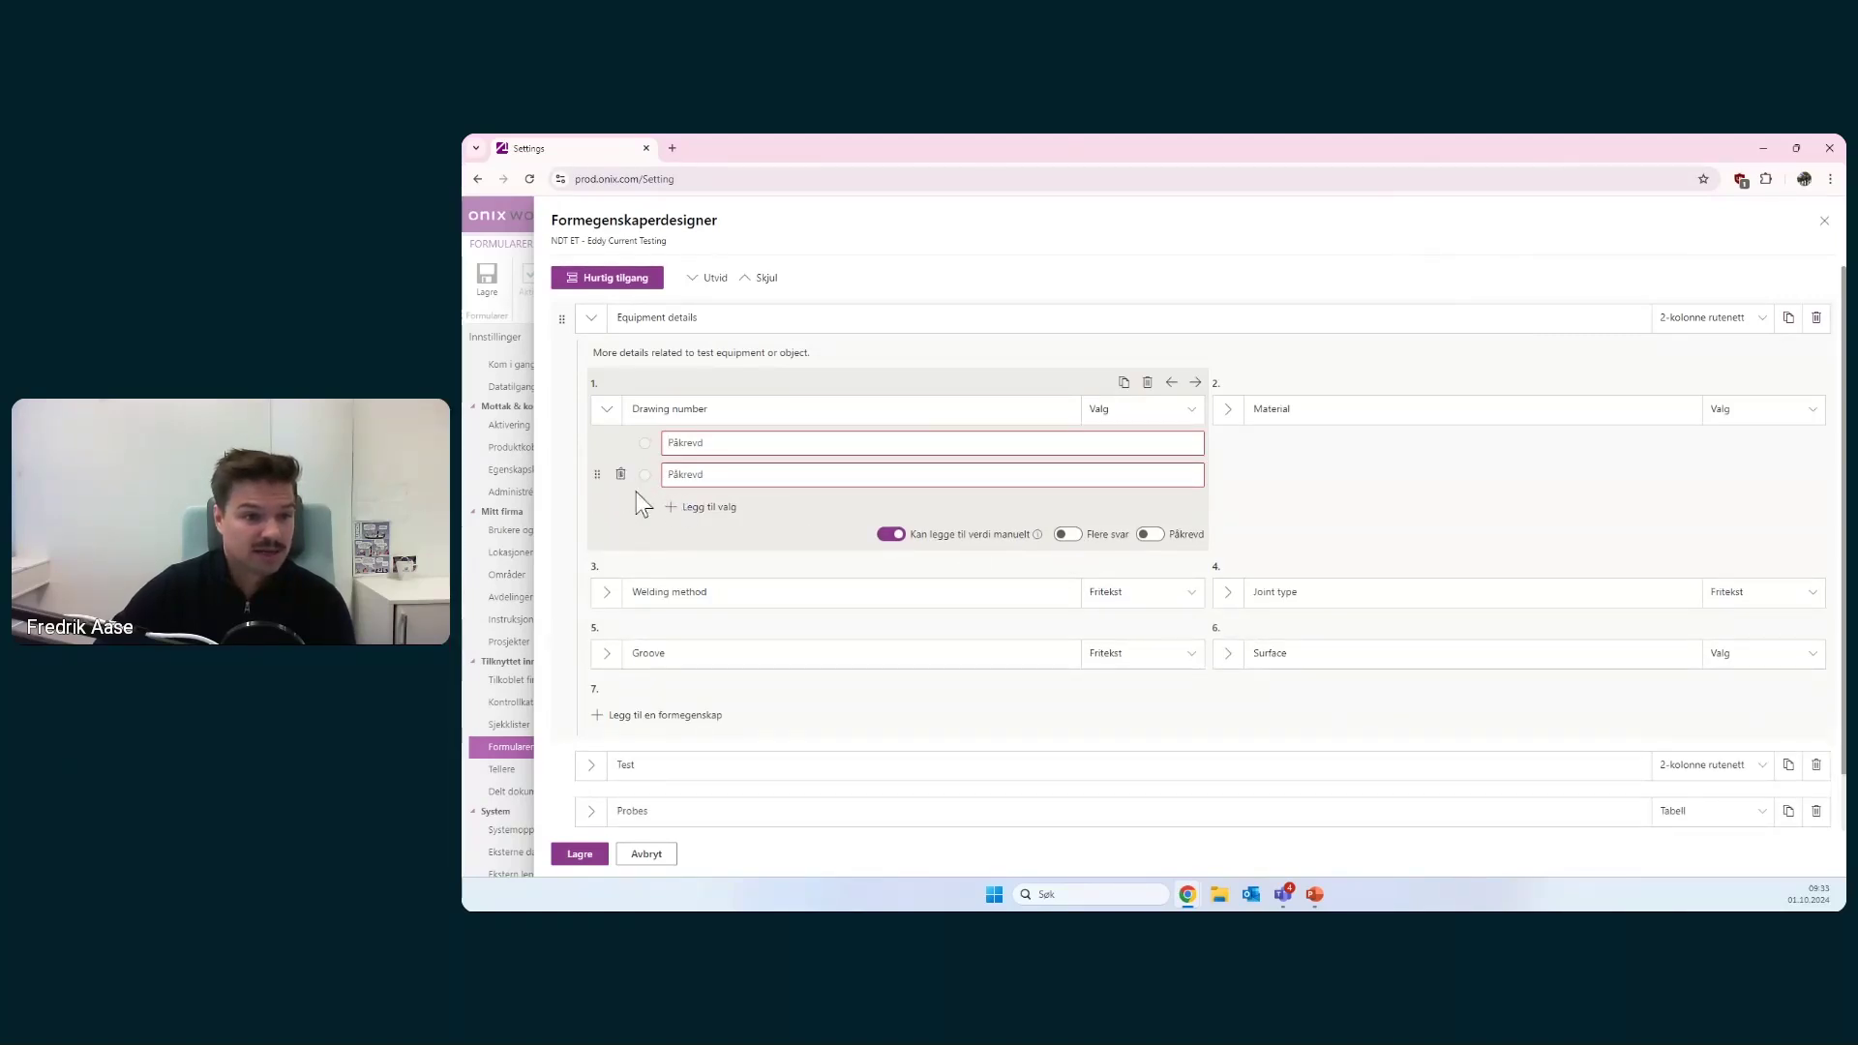
{"action": "left_click", "coordinate": [692, 506]}
{"action": "left_click", "coordinate": [679, 539]}
{"action": "left_click", "coordinate": [680, 573]}
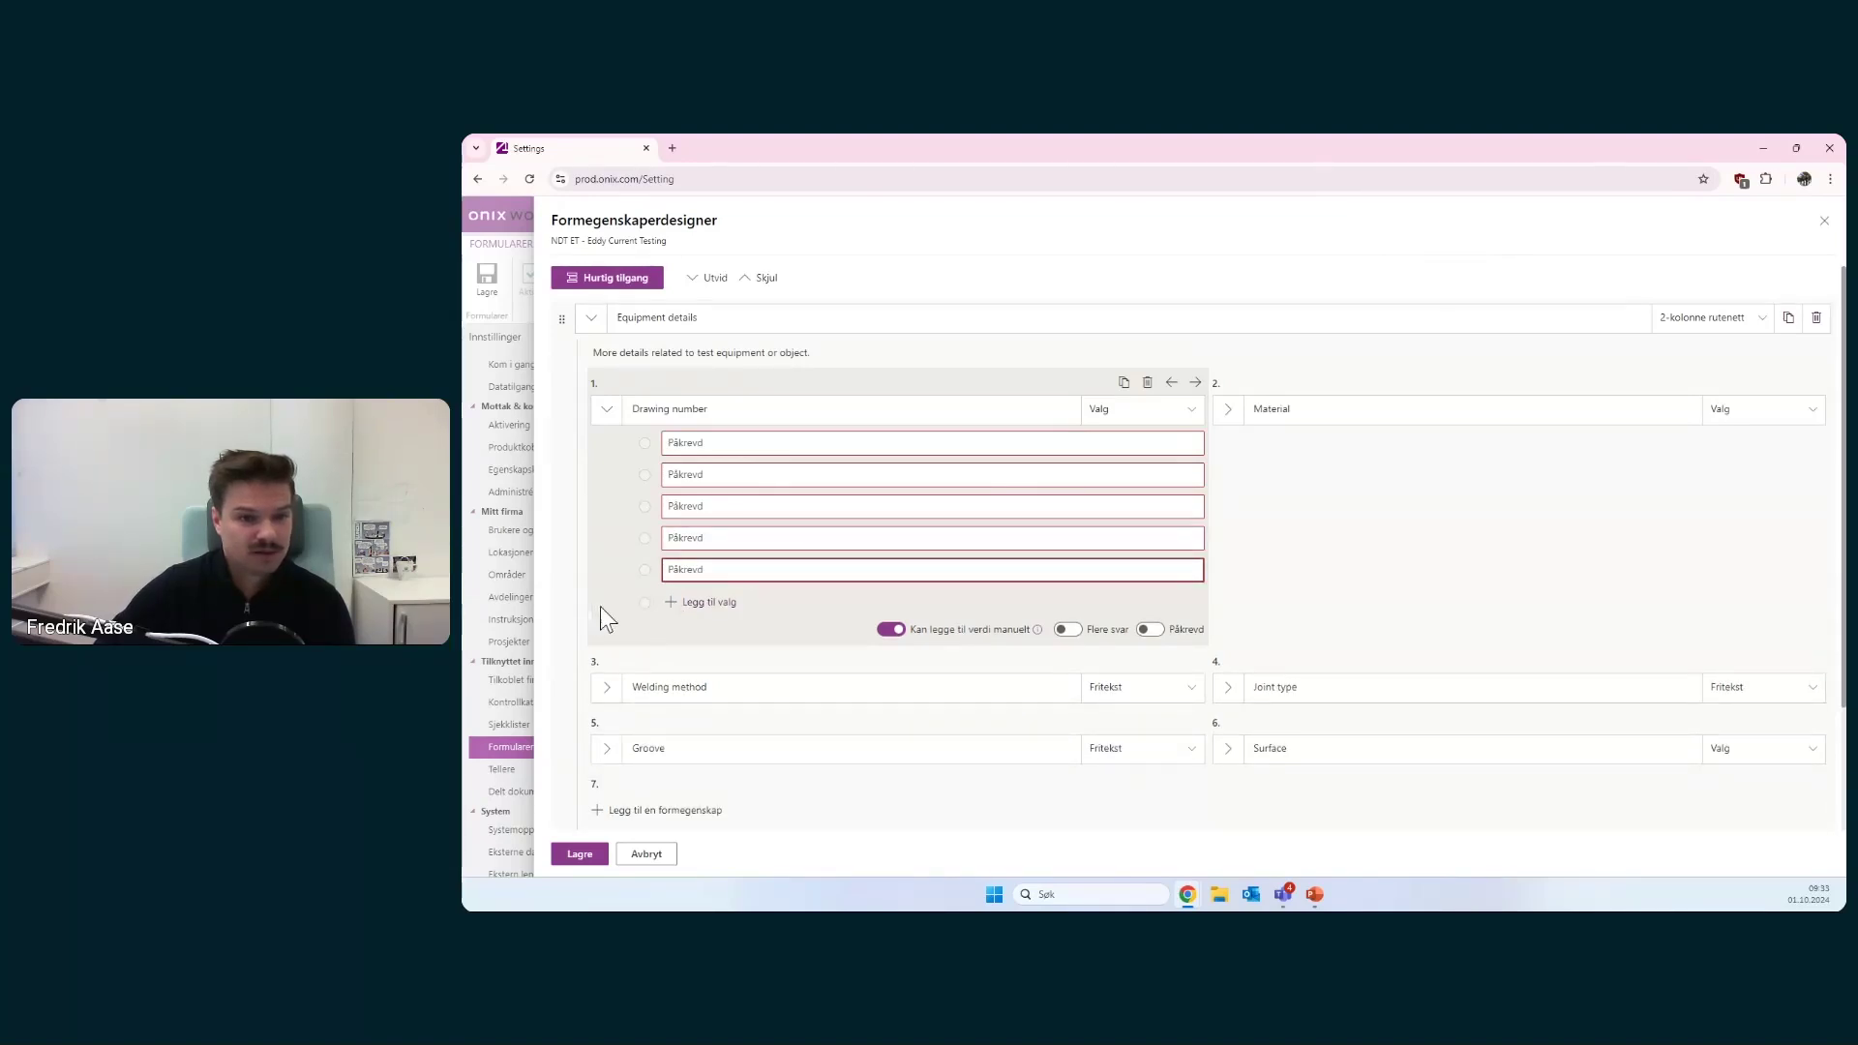
- Move the Drawing number property after Material and return it to first place
{"action": "left_click", "coordinate": [1276, 507]}
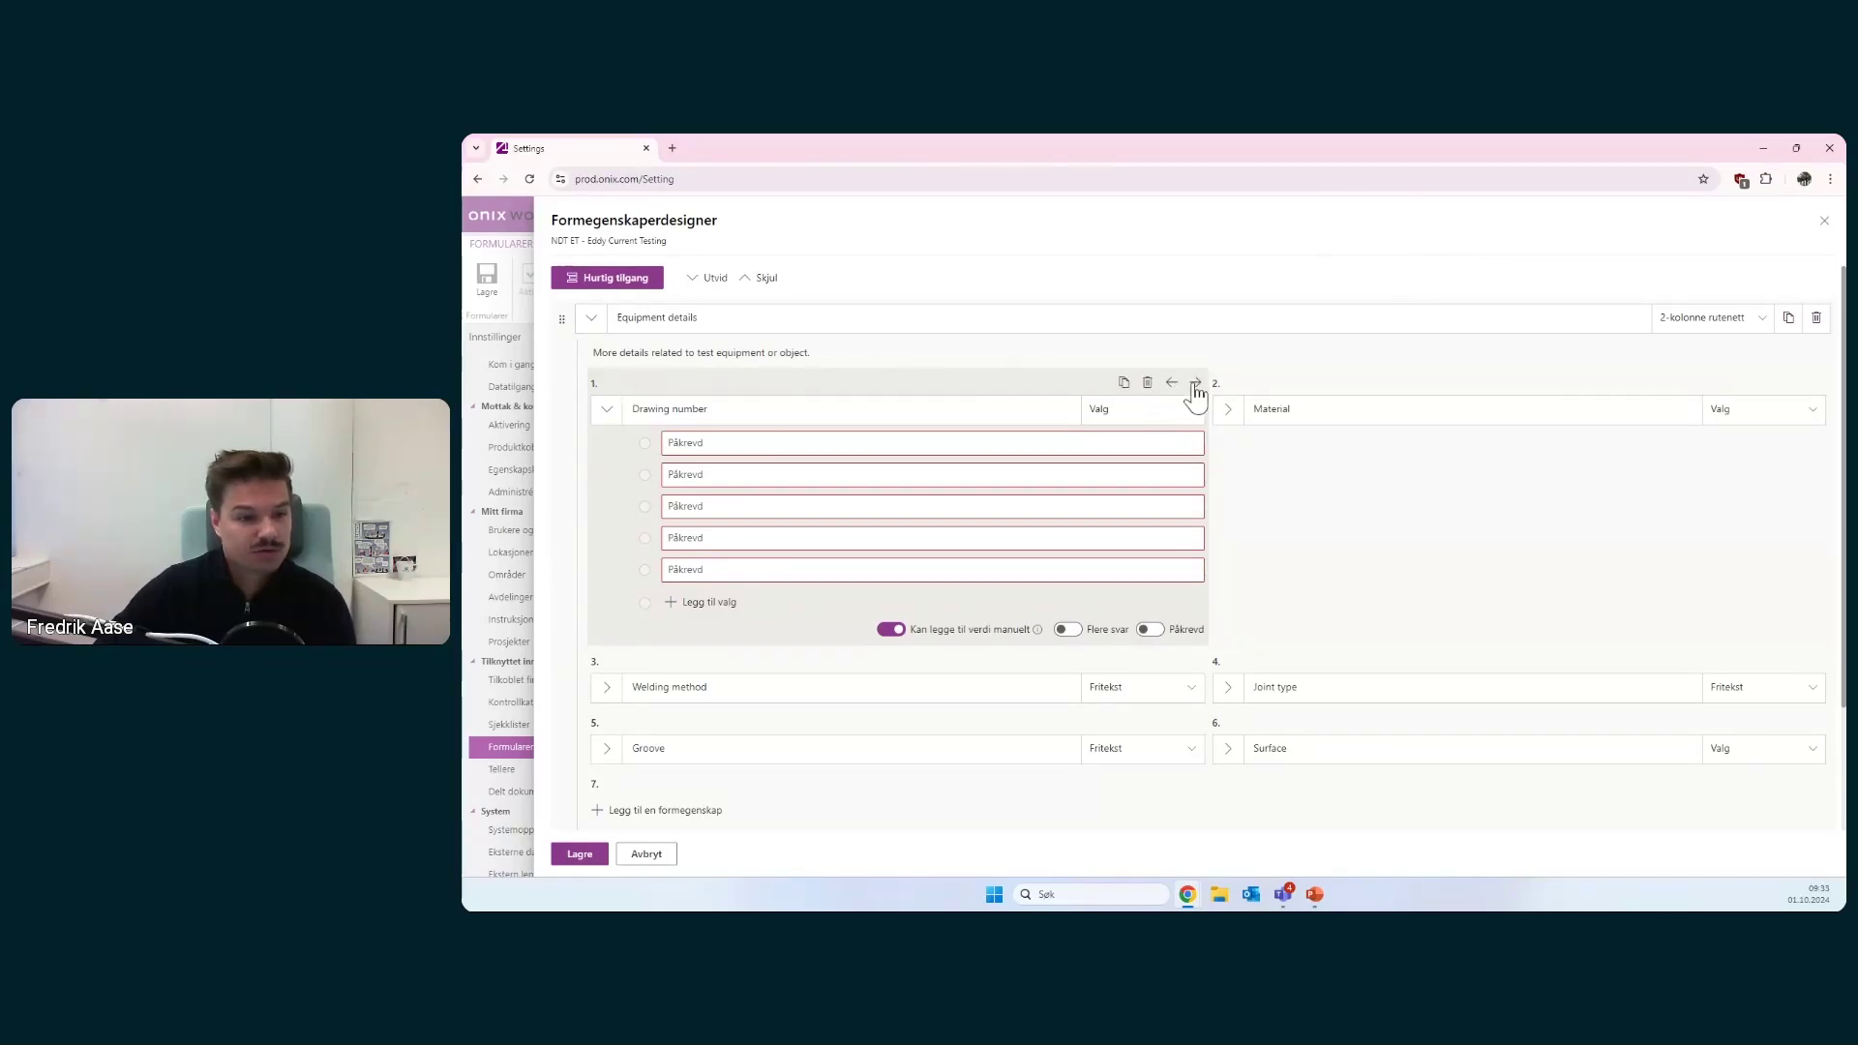
{"action": "left_click", "coordinate": [1196, 383]}
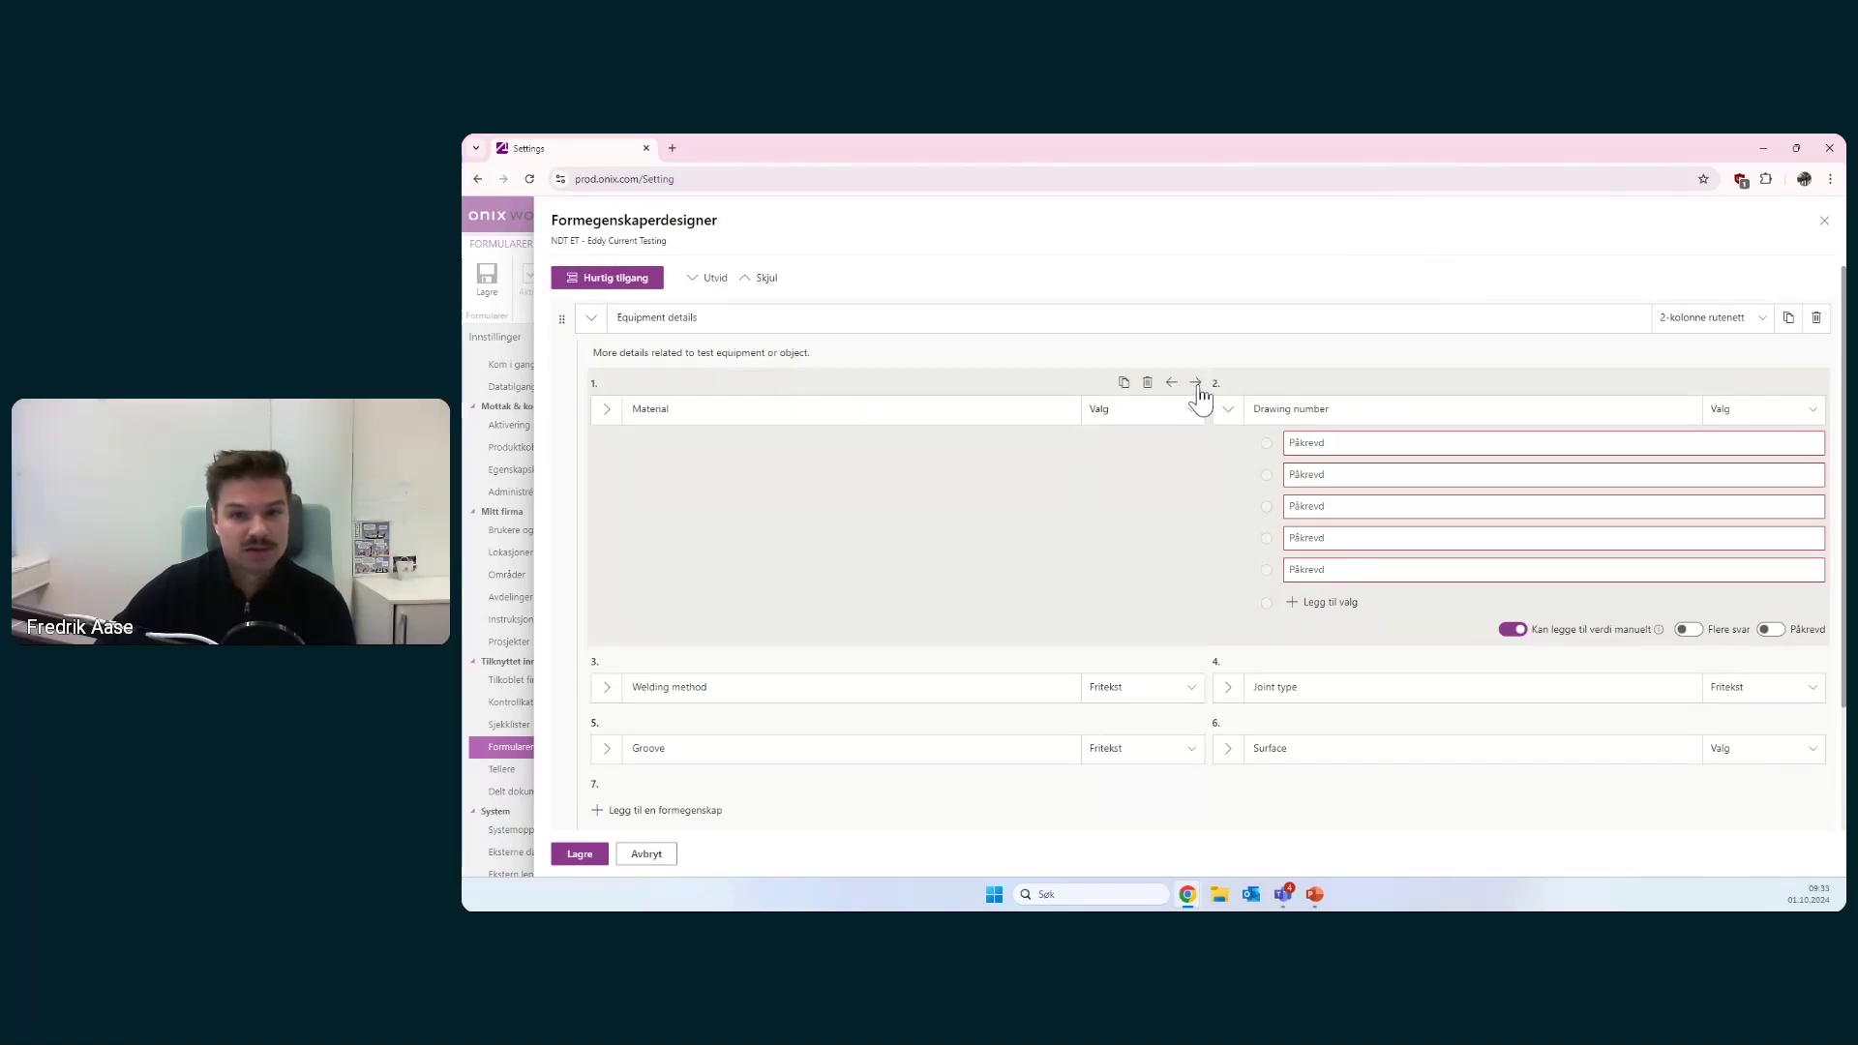
{"action": "left_click", "coordinate": [1793, 384]}
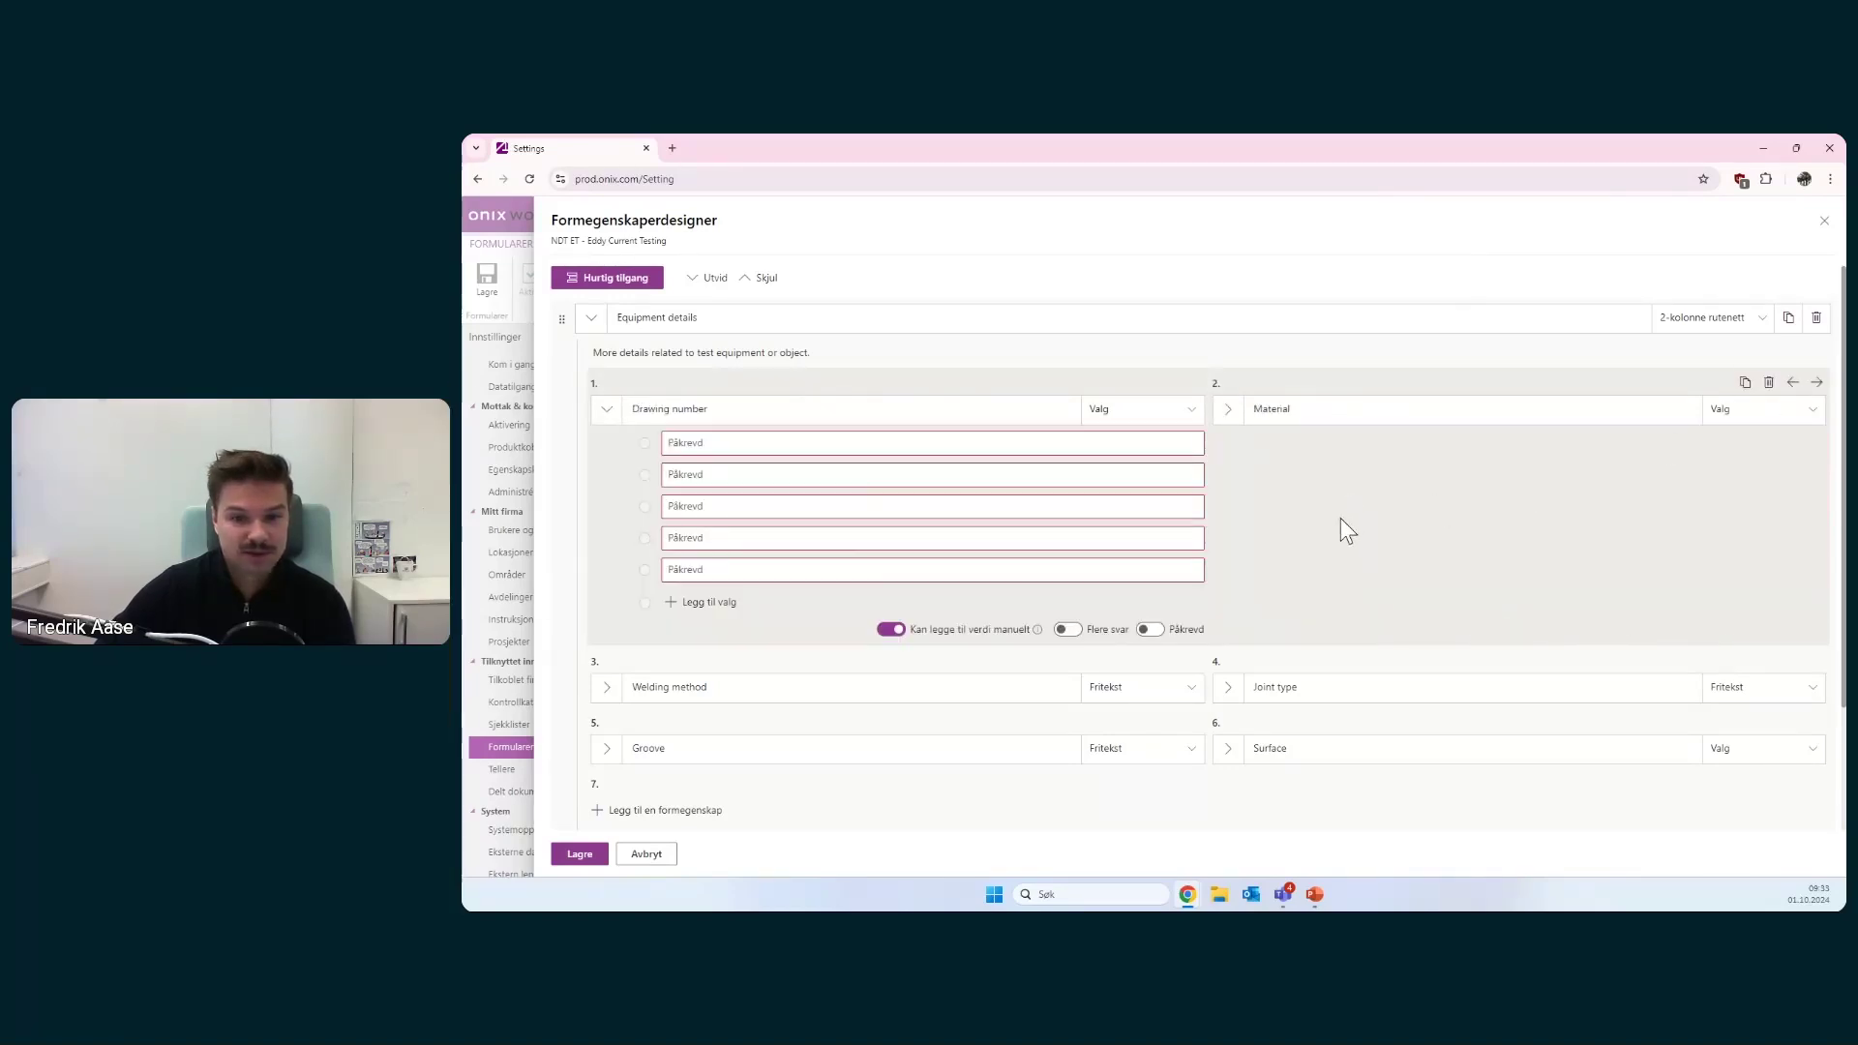
- Expand the Probes group to review its table columns, and collapse it along with the Drawing number property
{"action": "scroll", "coordinate": [1343, 513], "scroll_direction": "down", "scroll_amount": 3}
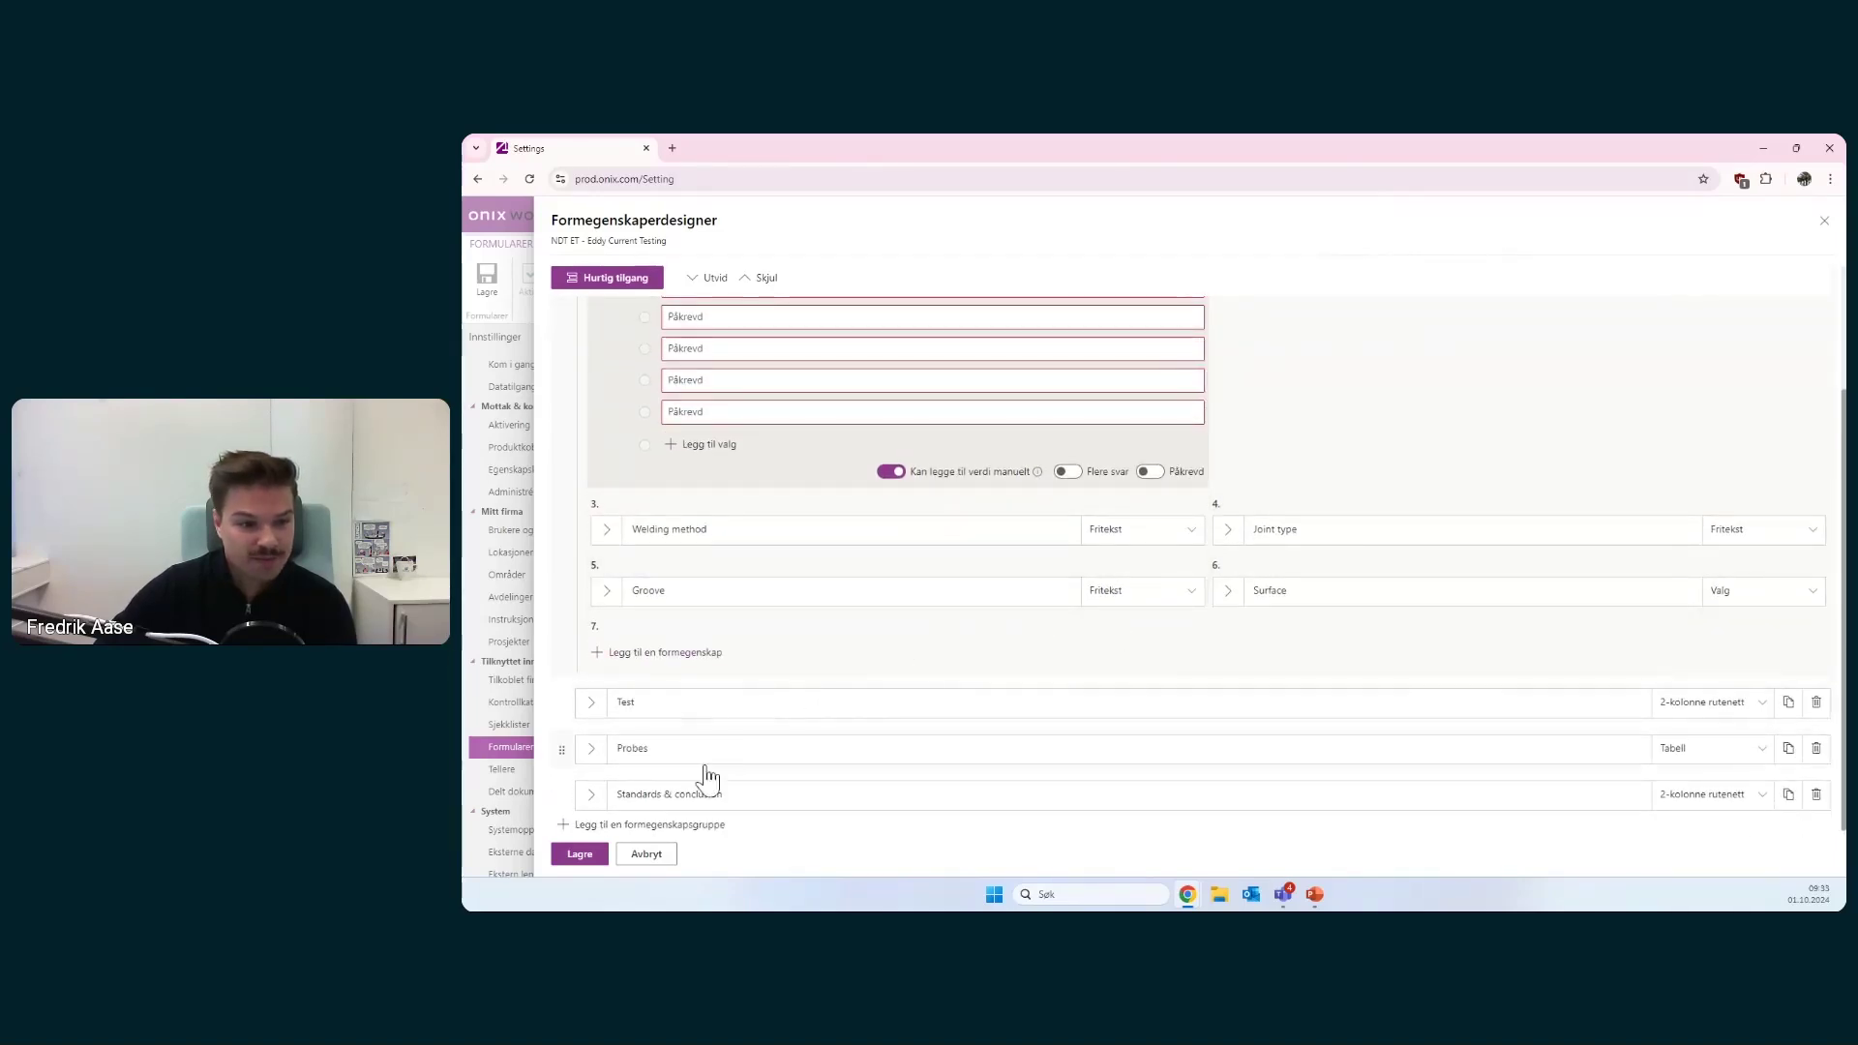
{"action": "left_click", "coordinate": [592, 751]}
{"action": "scroll", "coordinate": [774, 682], "scroll_direction": "down", "scroll_amount": 2}
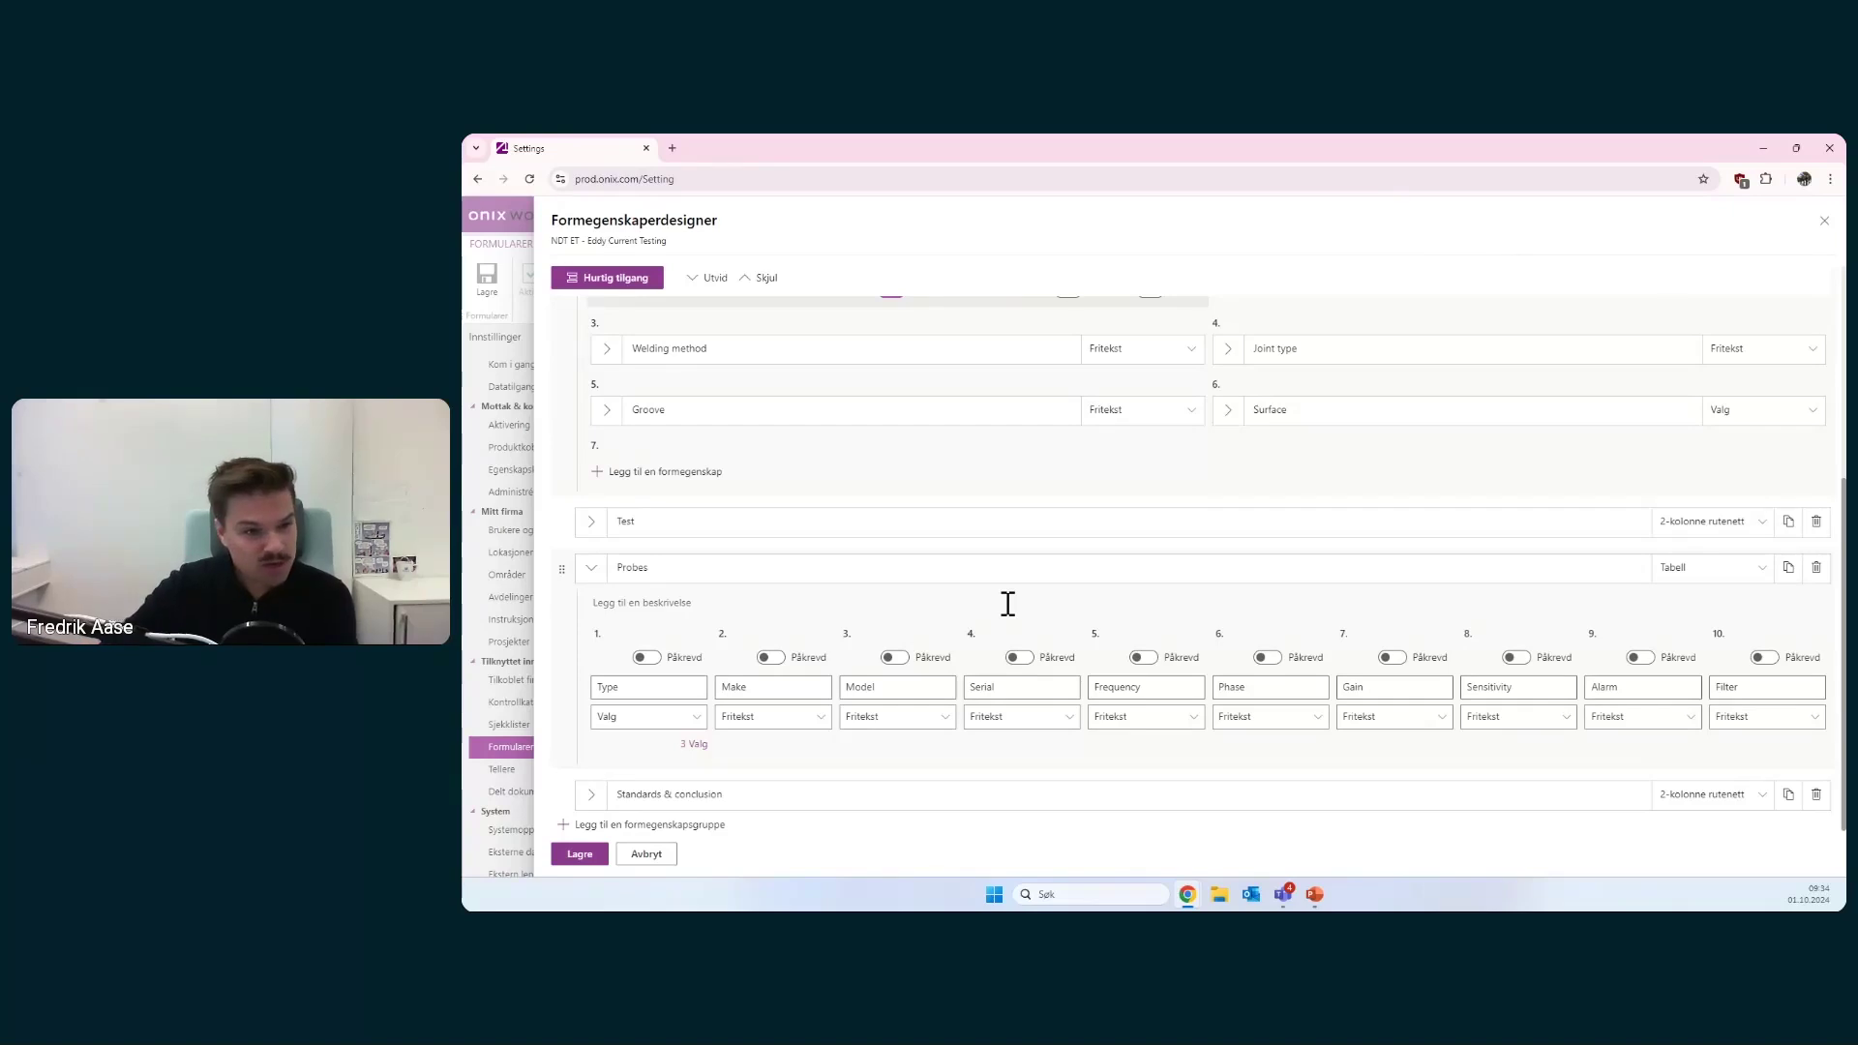
{"action": "scroll", "coordinate": [1008, 602], "scroll_direction": "up", "scroll_amount": 3}
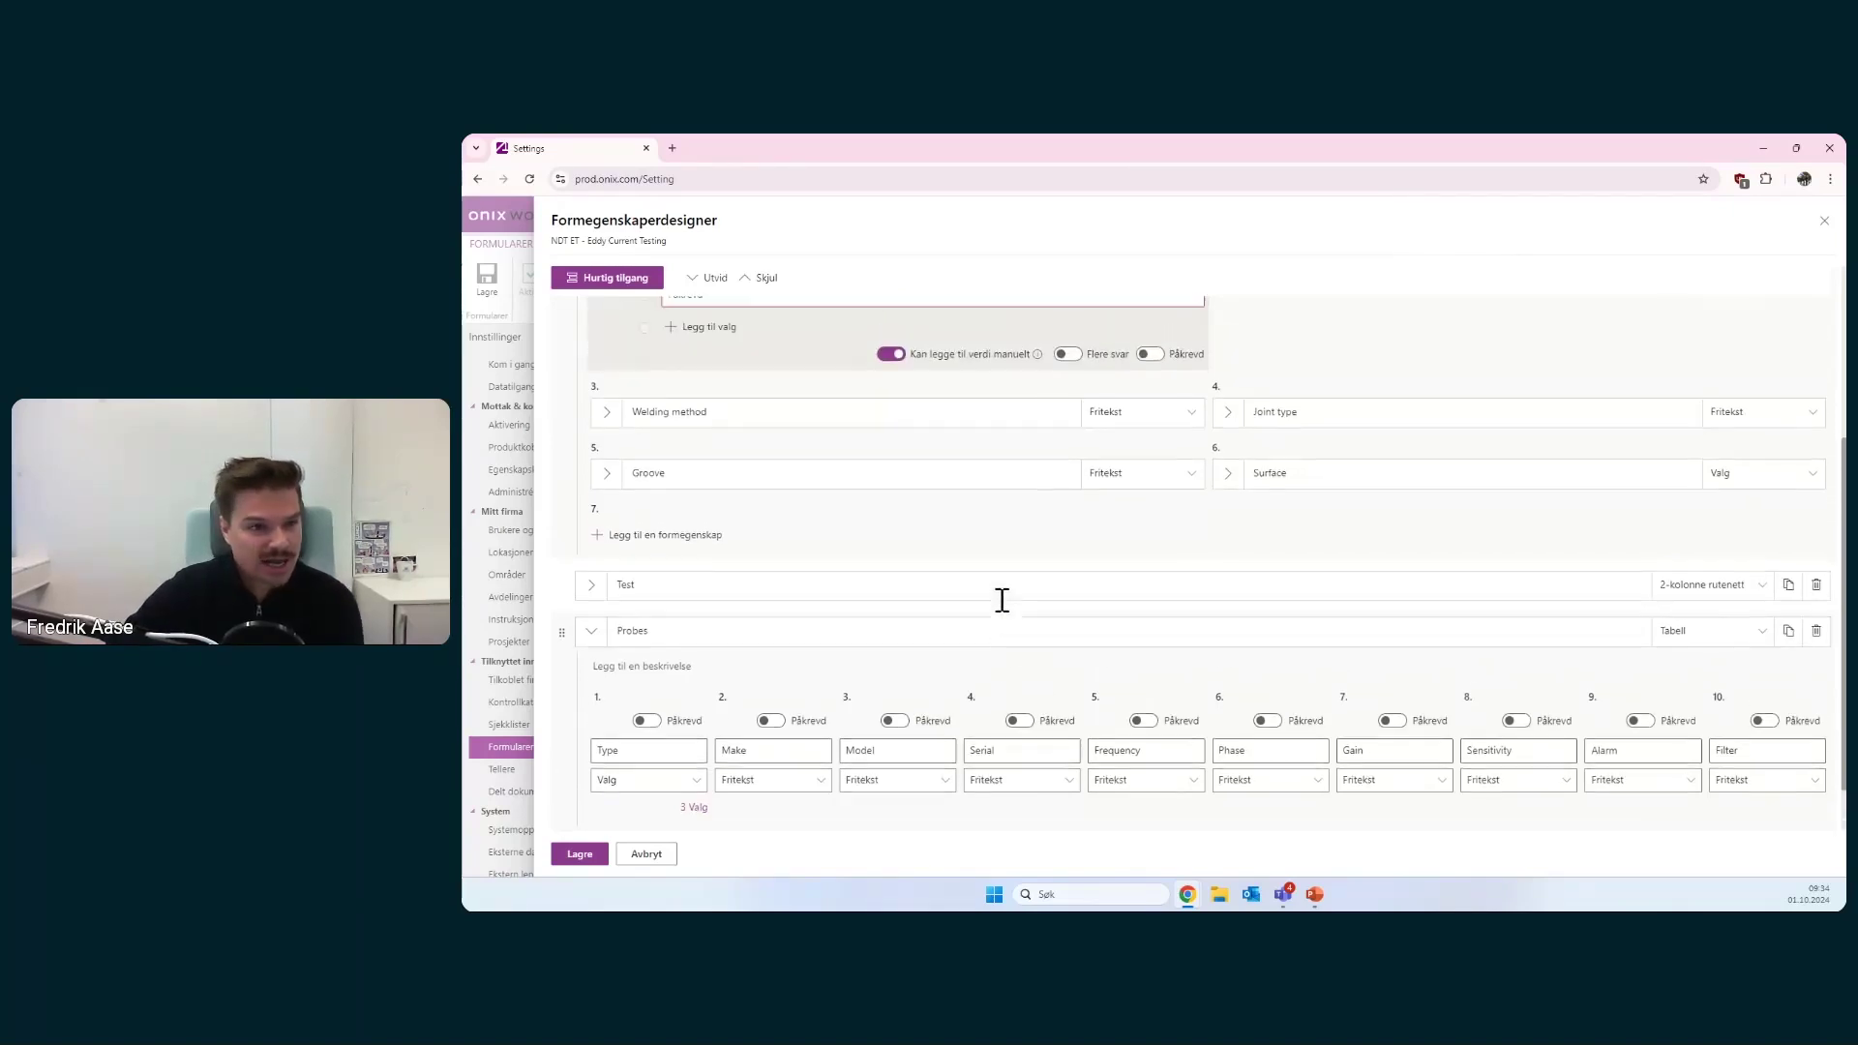
{"action": "scroll", "coordinate": [1012, 704], "scroll_direction": "up", "scroll_amount": 2}
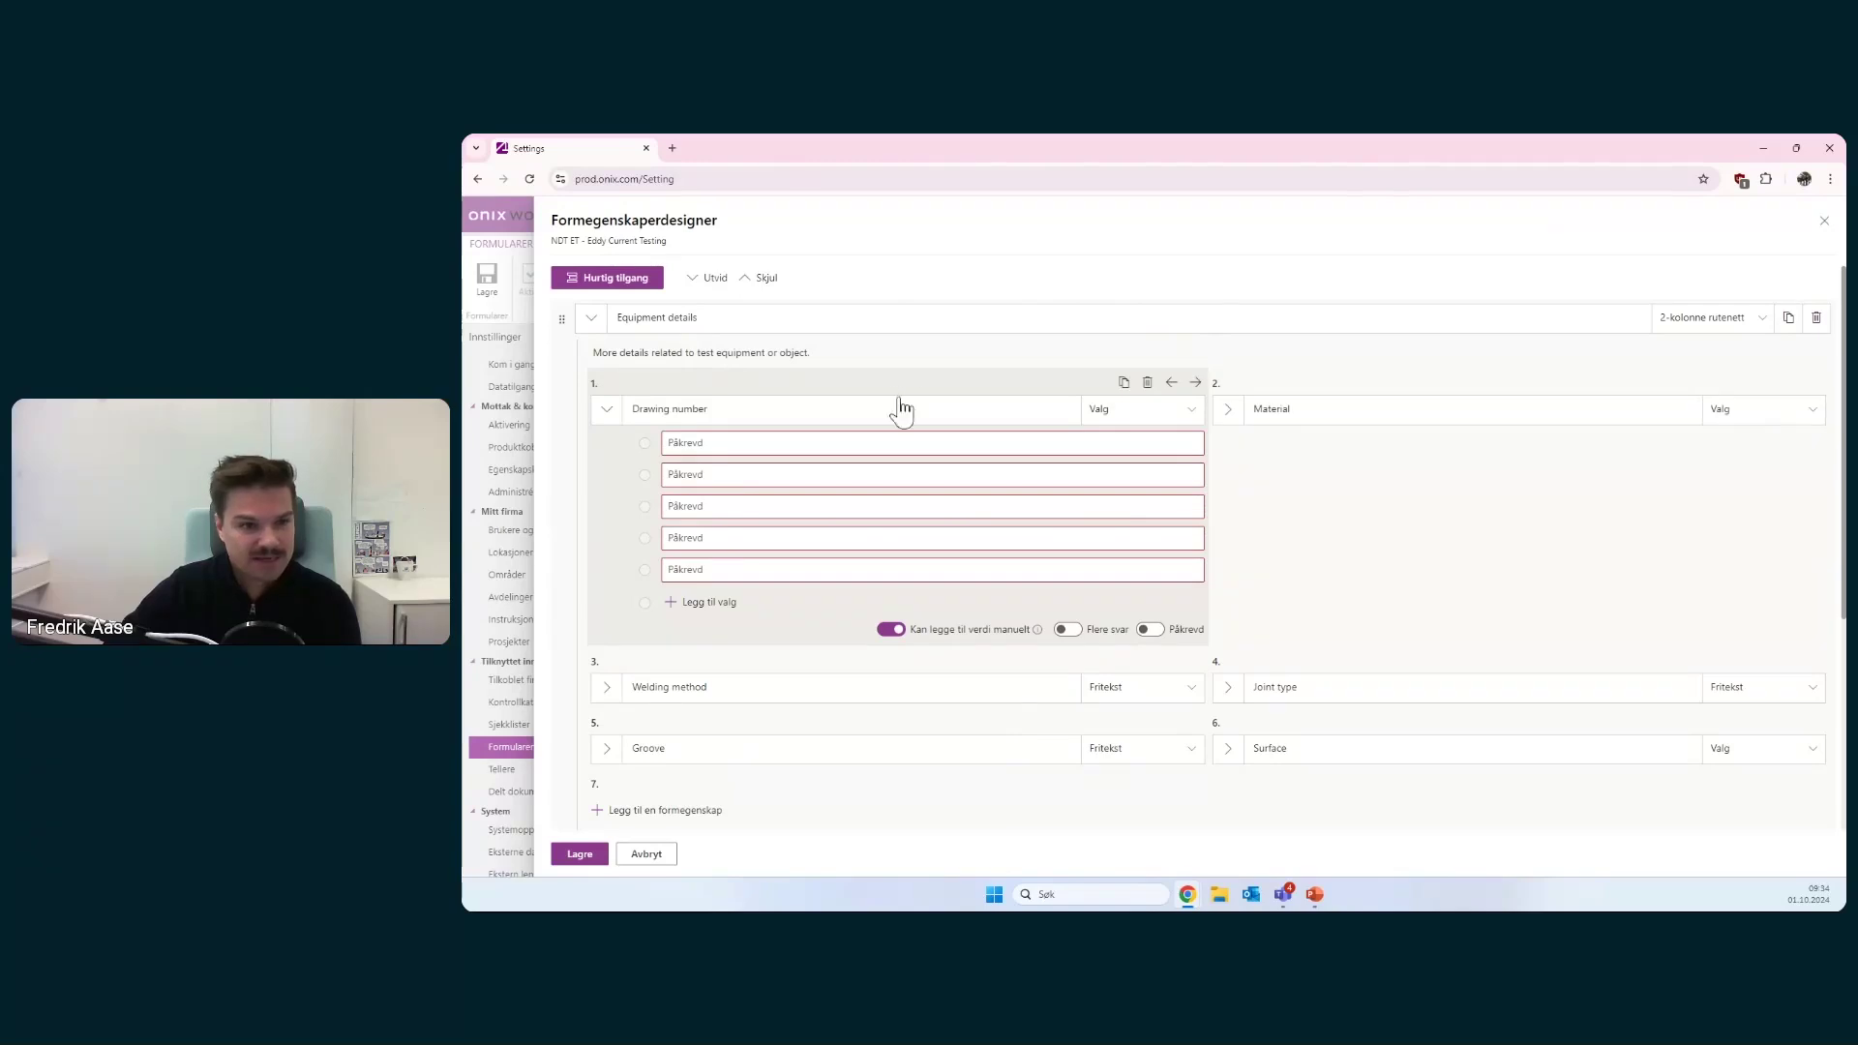
{"action": "left_click", "coordinate": [608, 414]}
{"action": "scroll", "coordinate": [1025, 519], "scroll_direction": "down", "scroll_amount": 2}
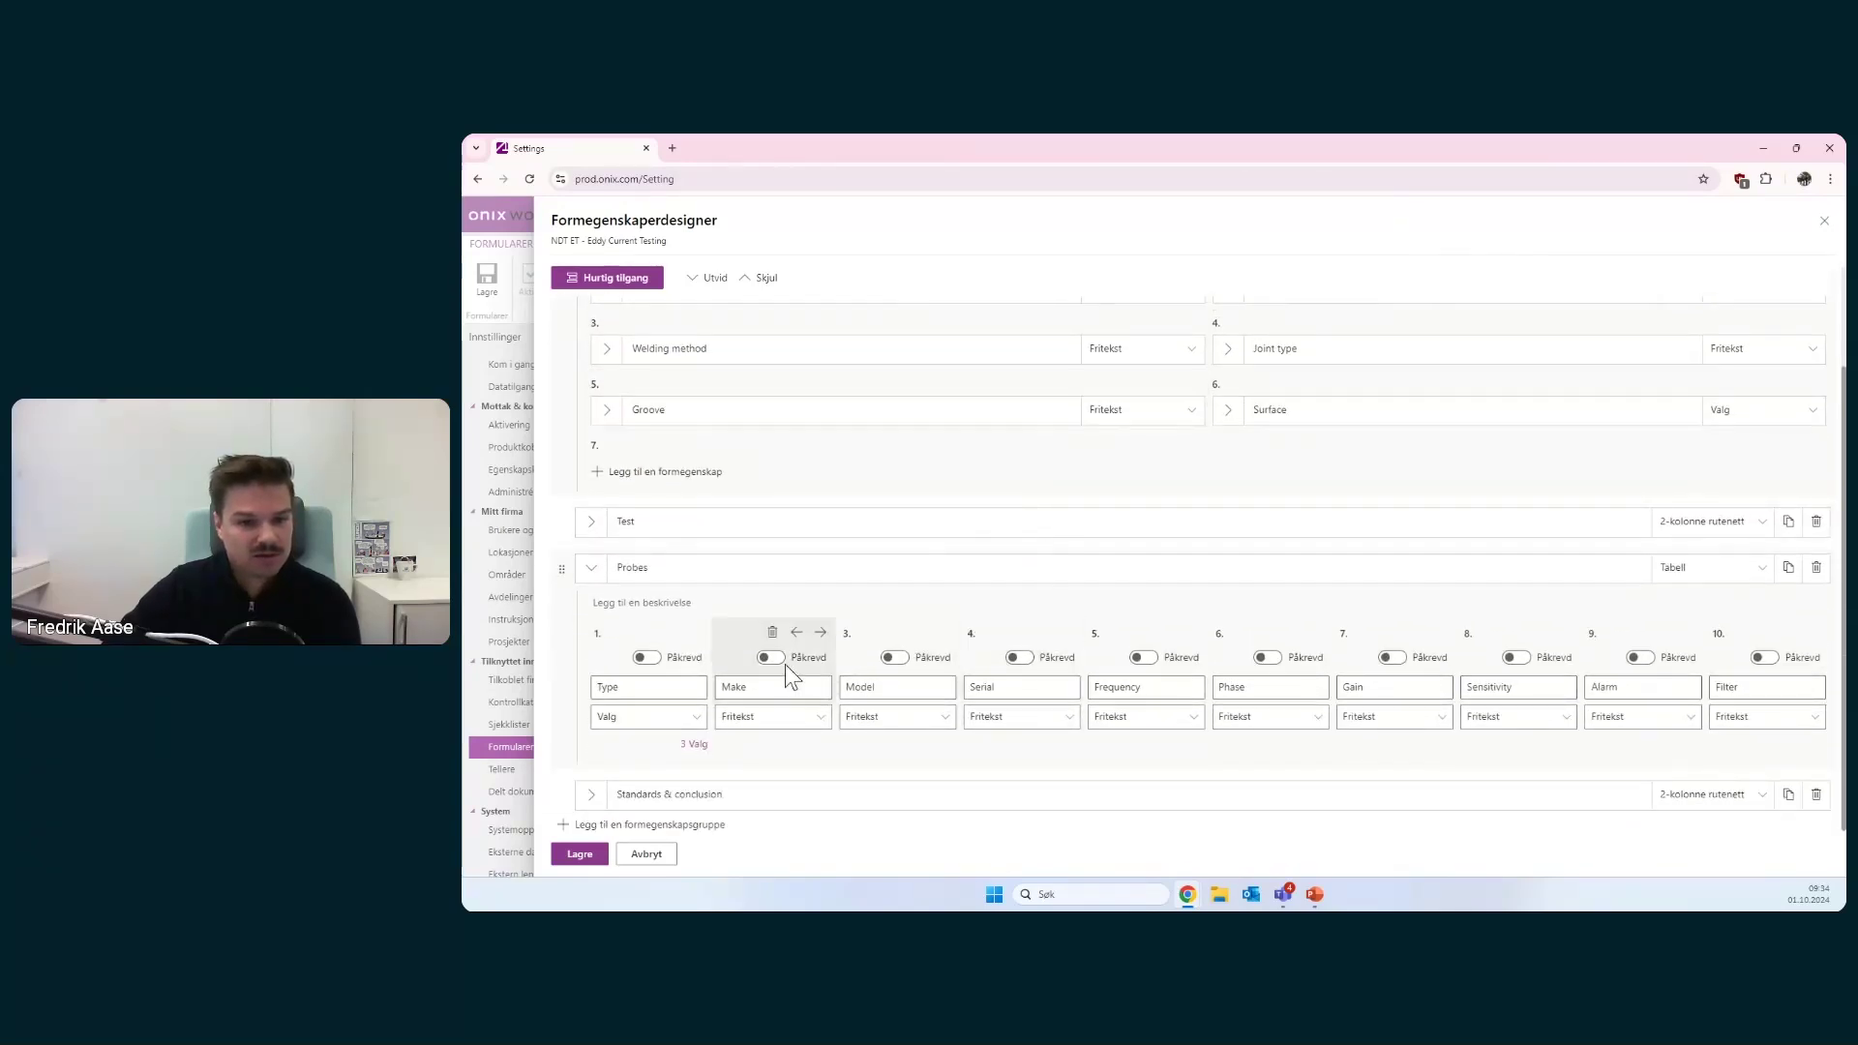
{"action": "left_click", "coordinate": [593, 578]}
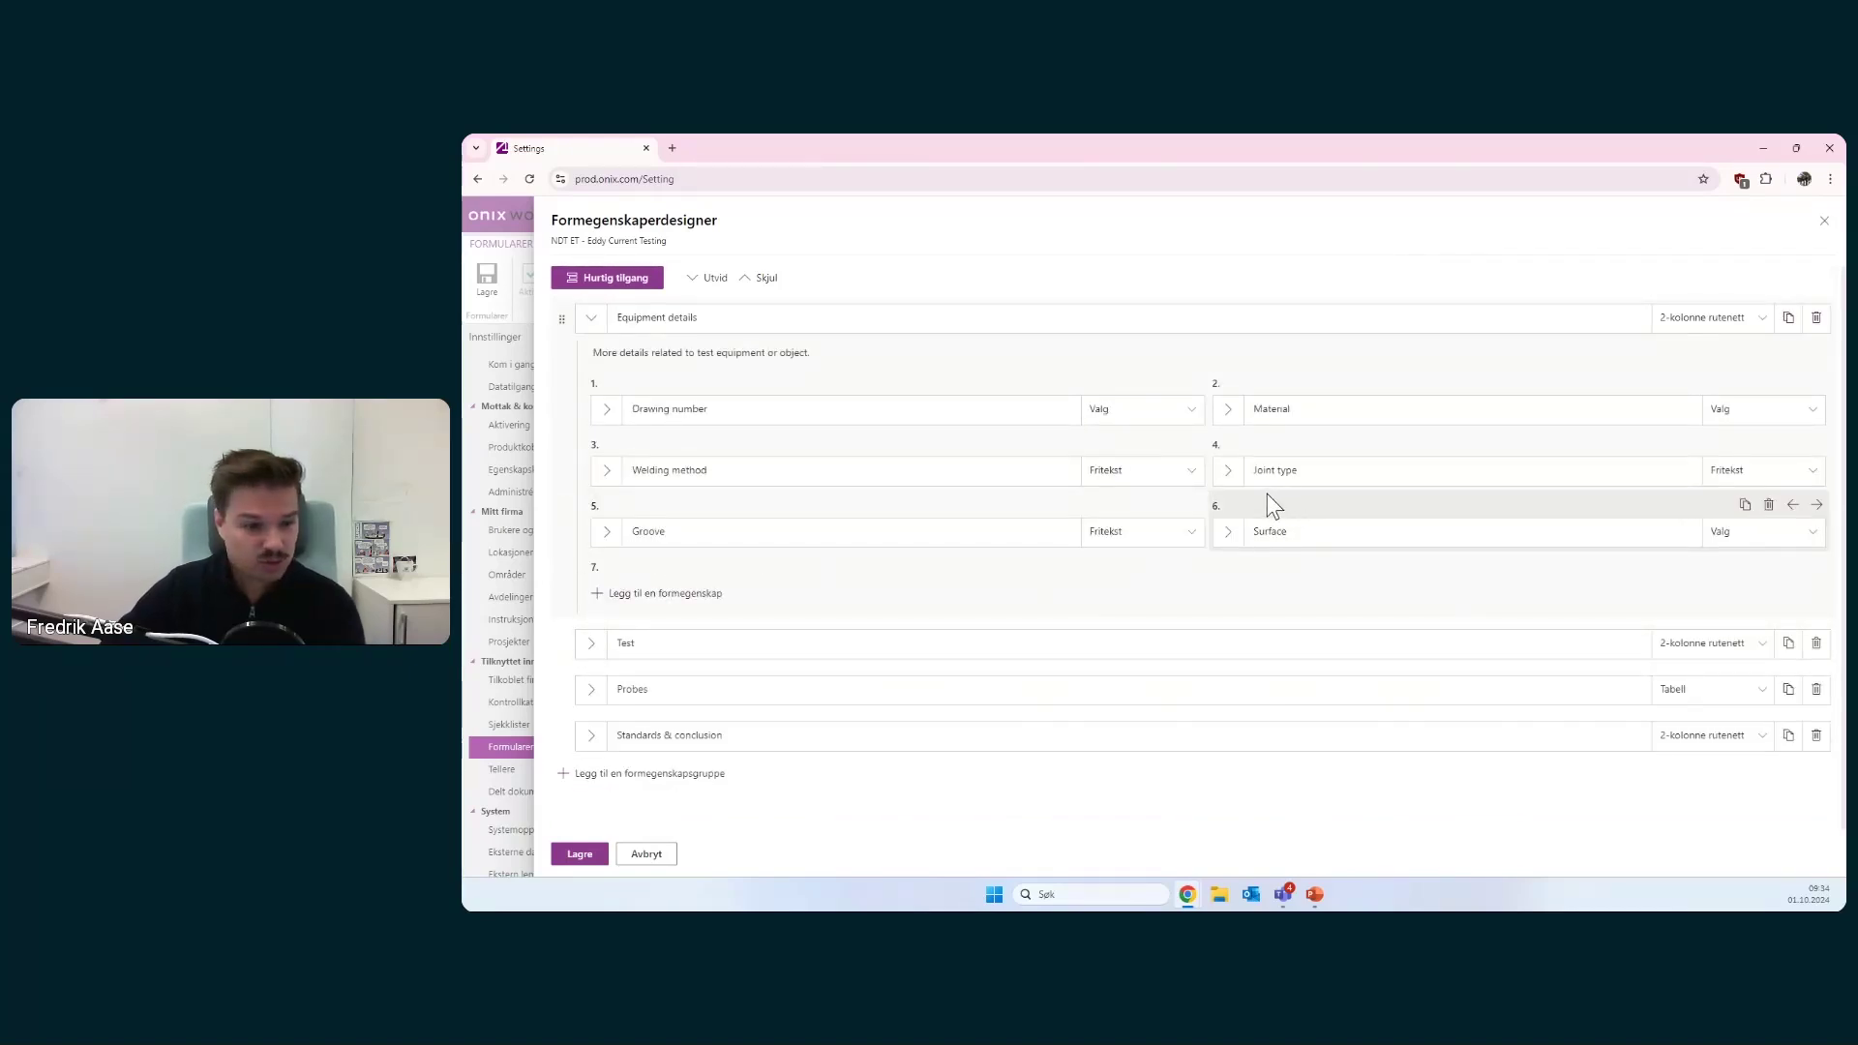
- Close the form property designer, discarding the unsaved changes, and close the variant details
{"action": "left_click", "coordinate": [1821, 224]}
{"action": "left_click", "coordinate": [1221, 572]}
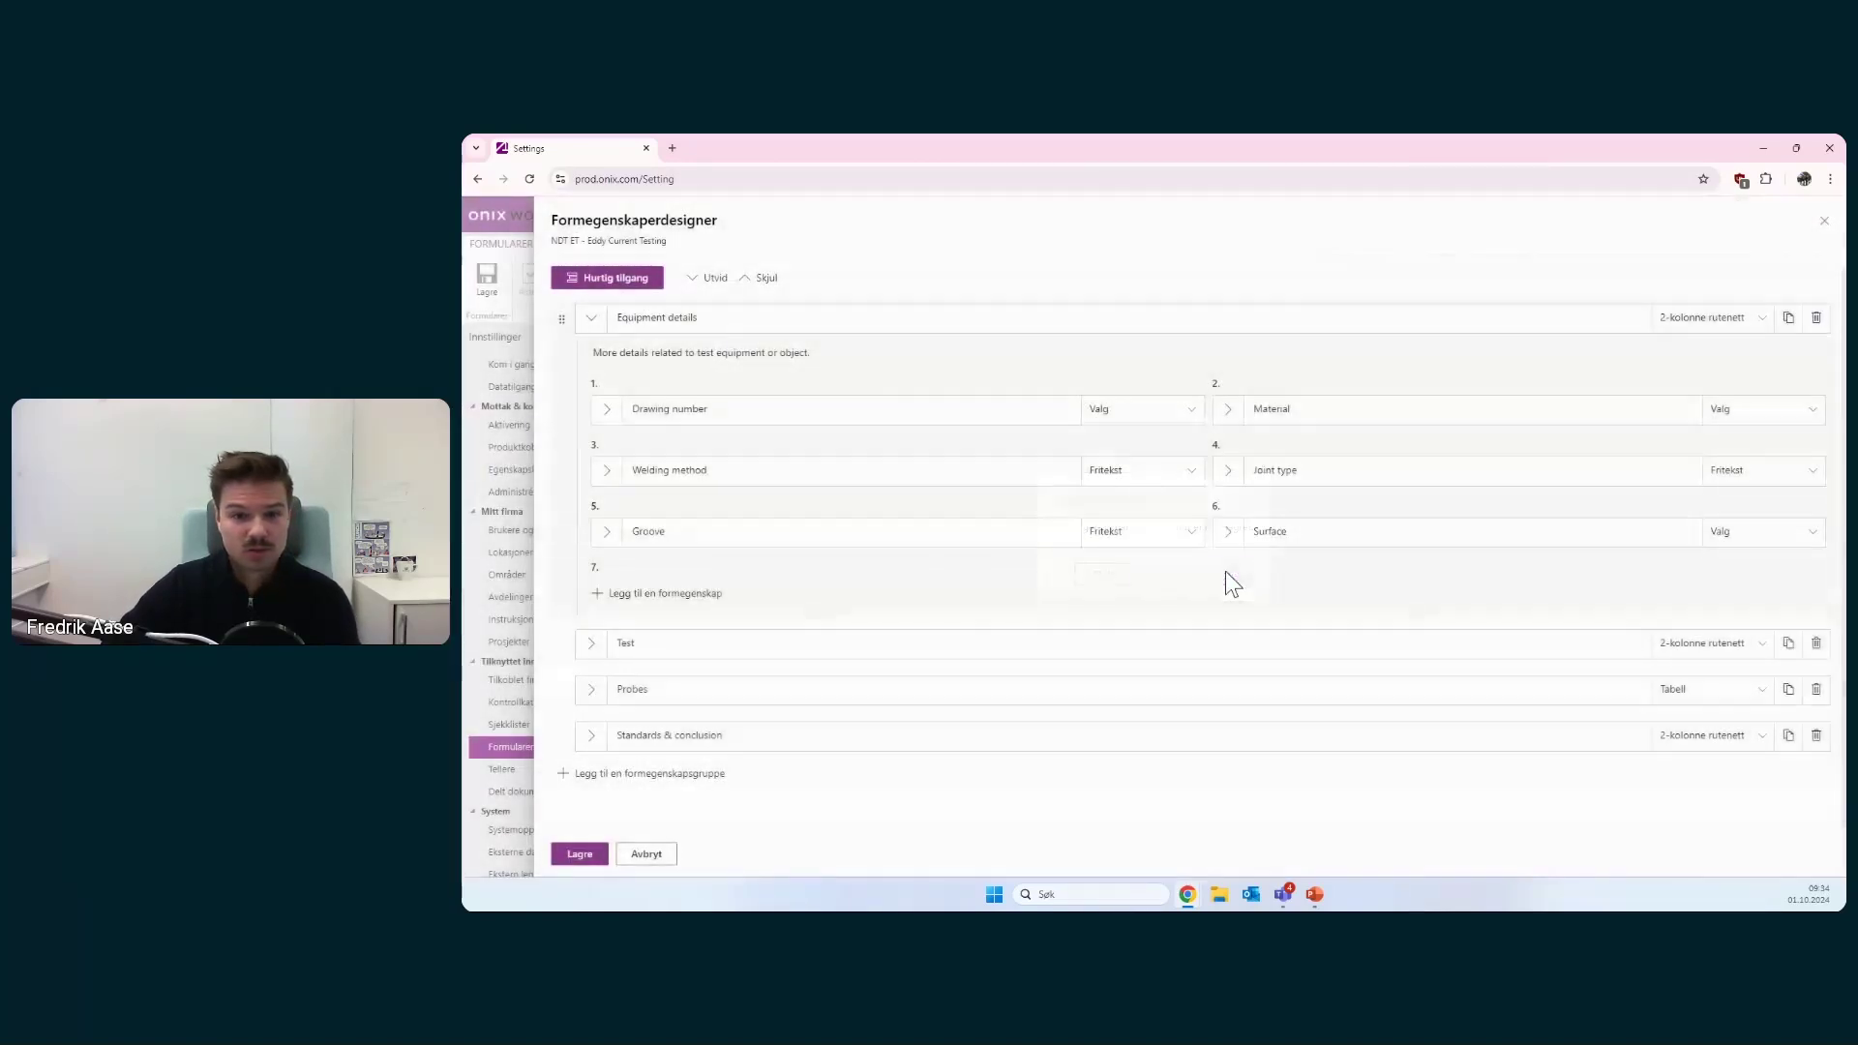
{"action": "left_click", "coordinate": [1824, 221]}
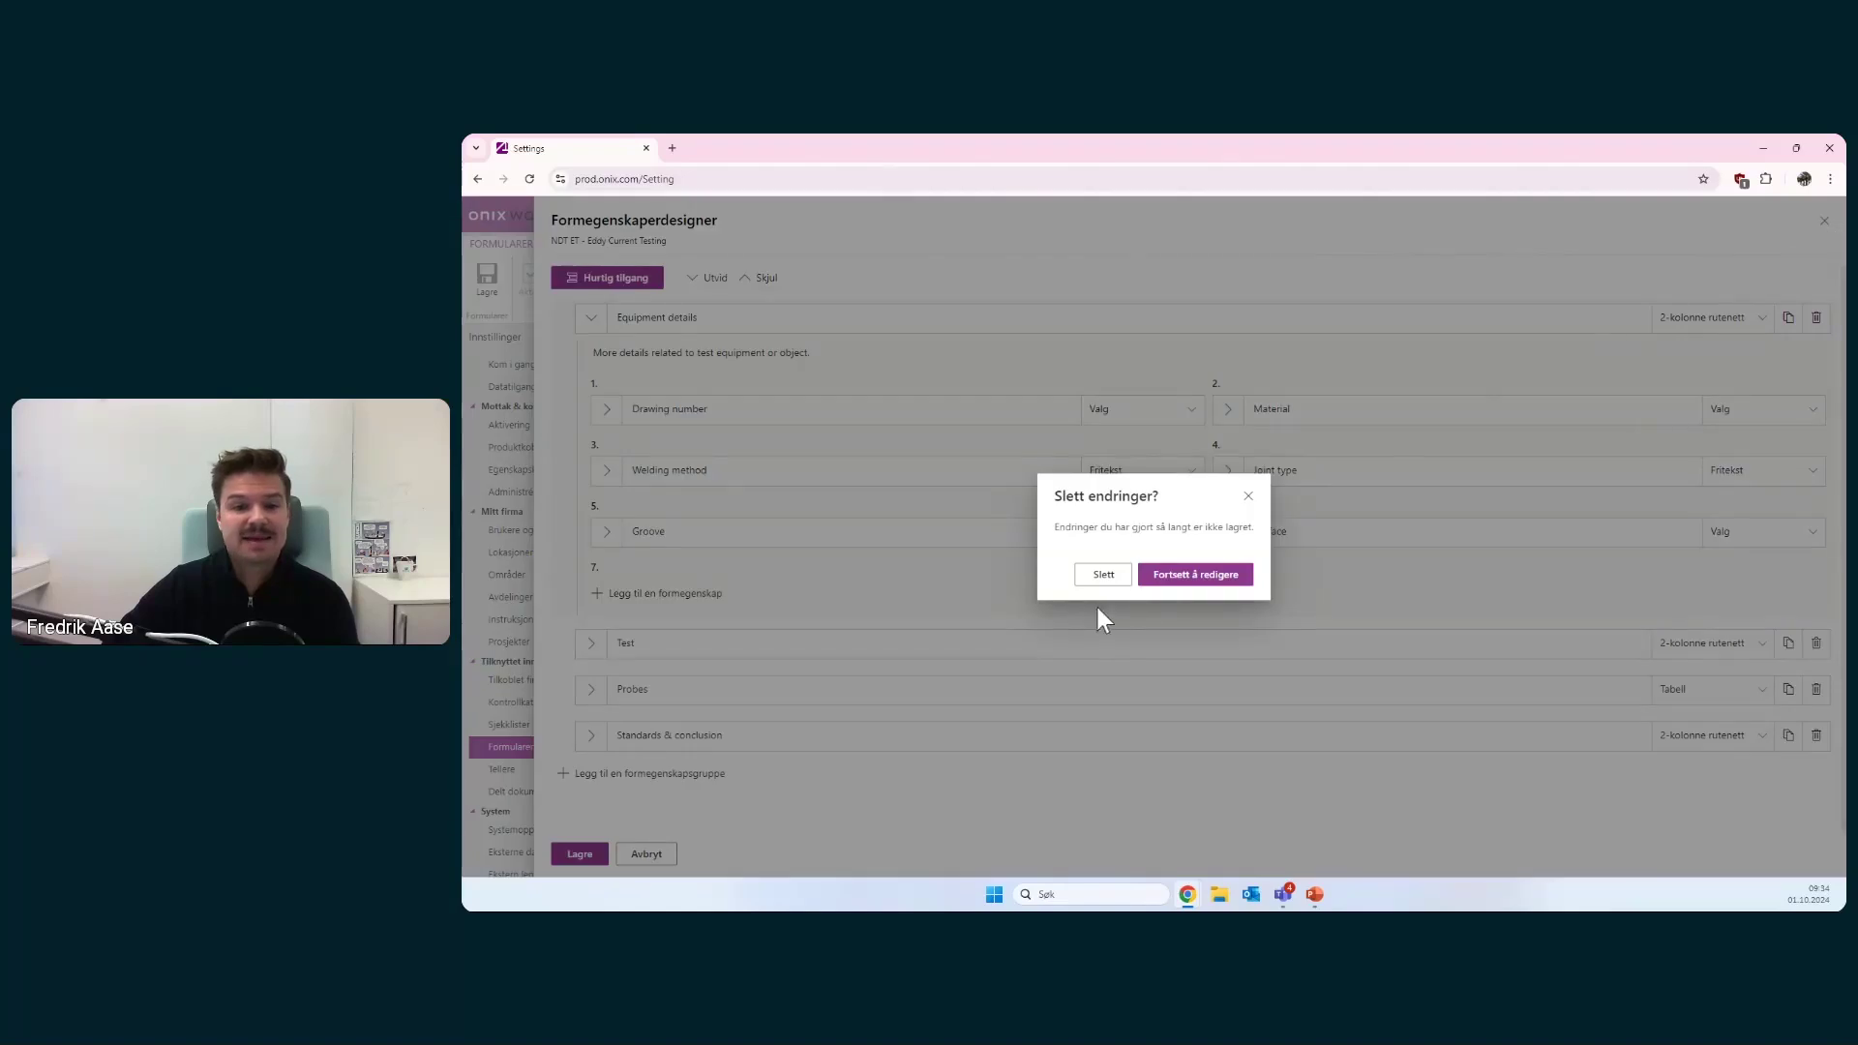
{"action": "left_click", "coordinate": [1083, 579]}
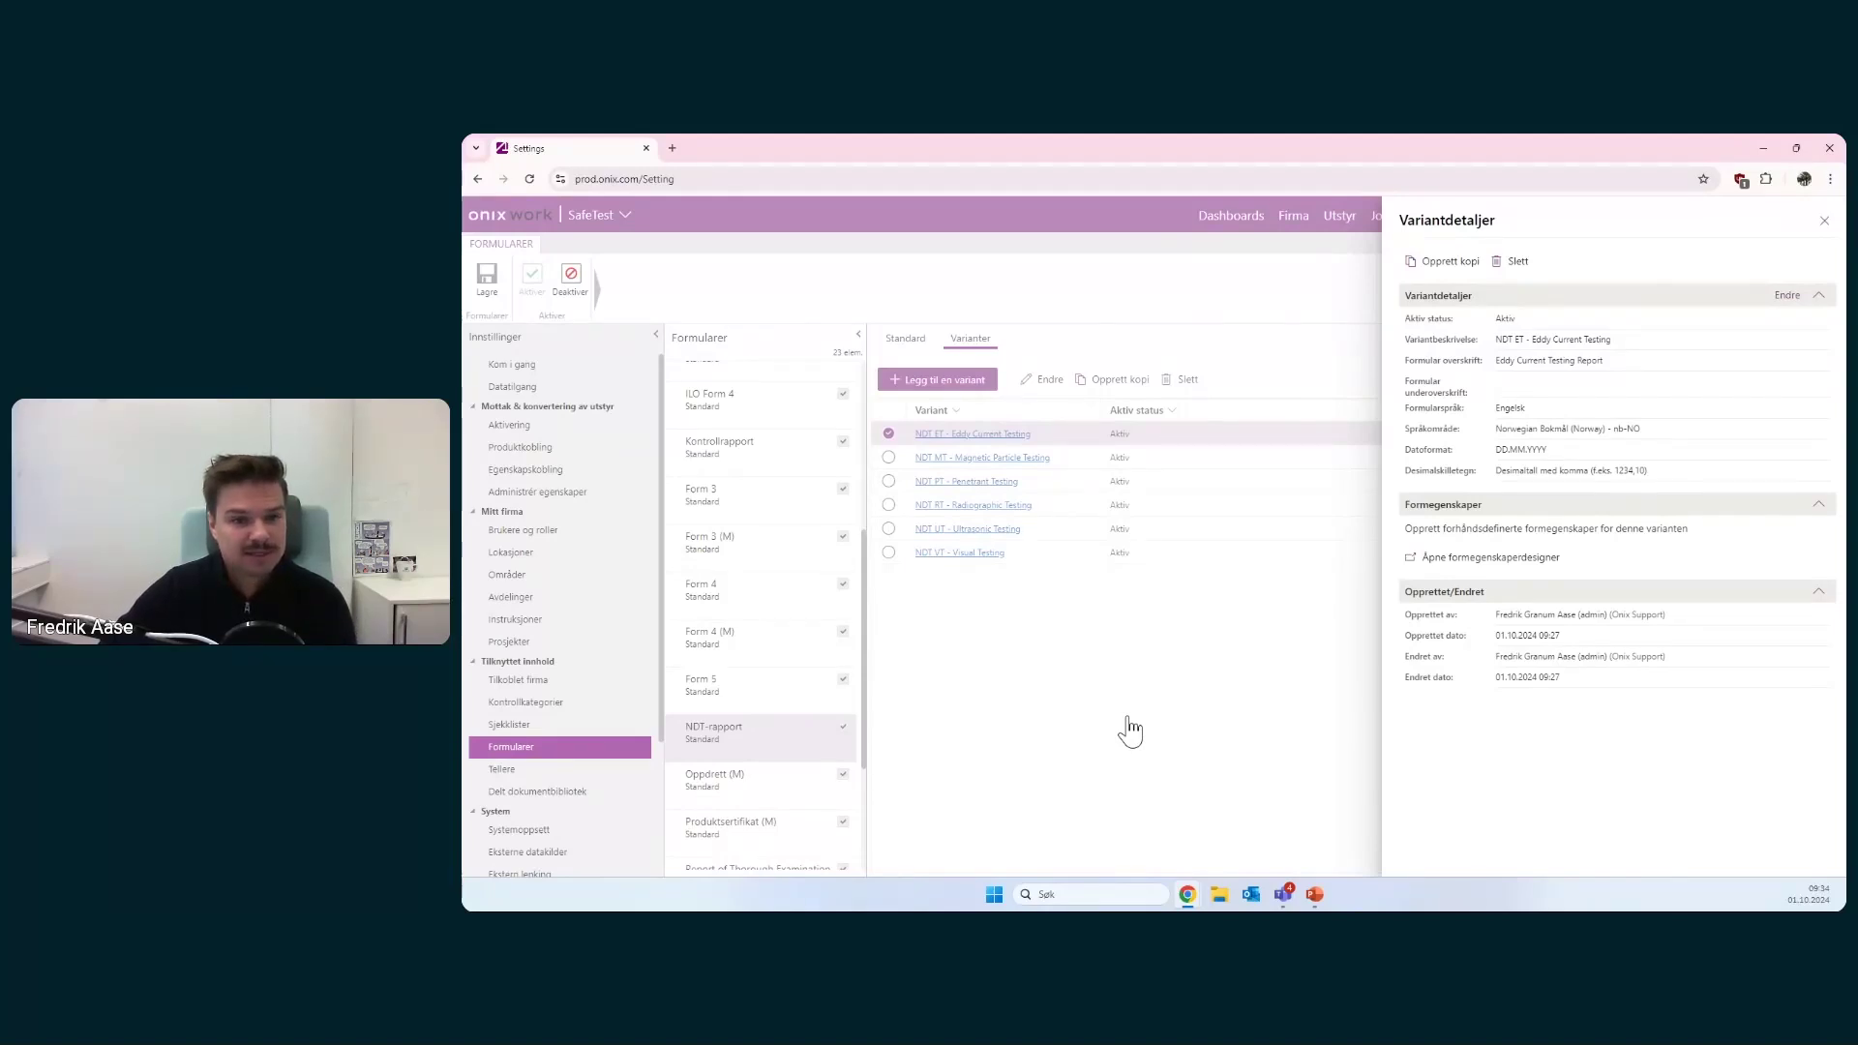
{"action": "left_click", "coordinate": [1824, 221]}
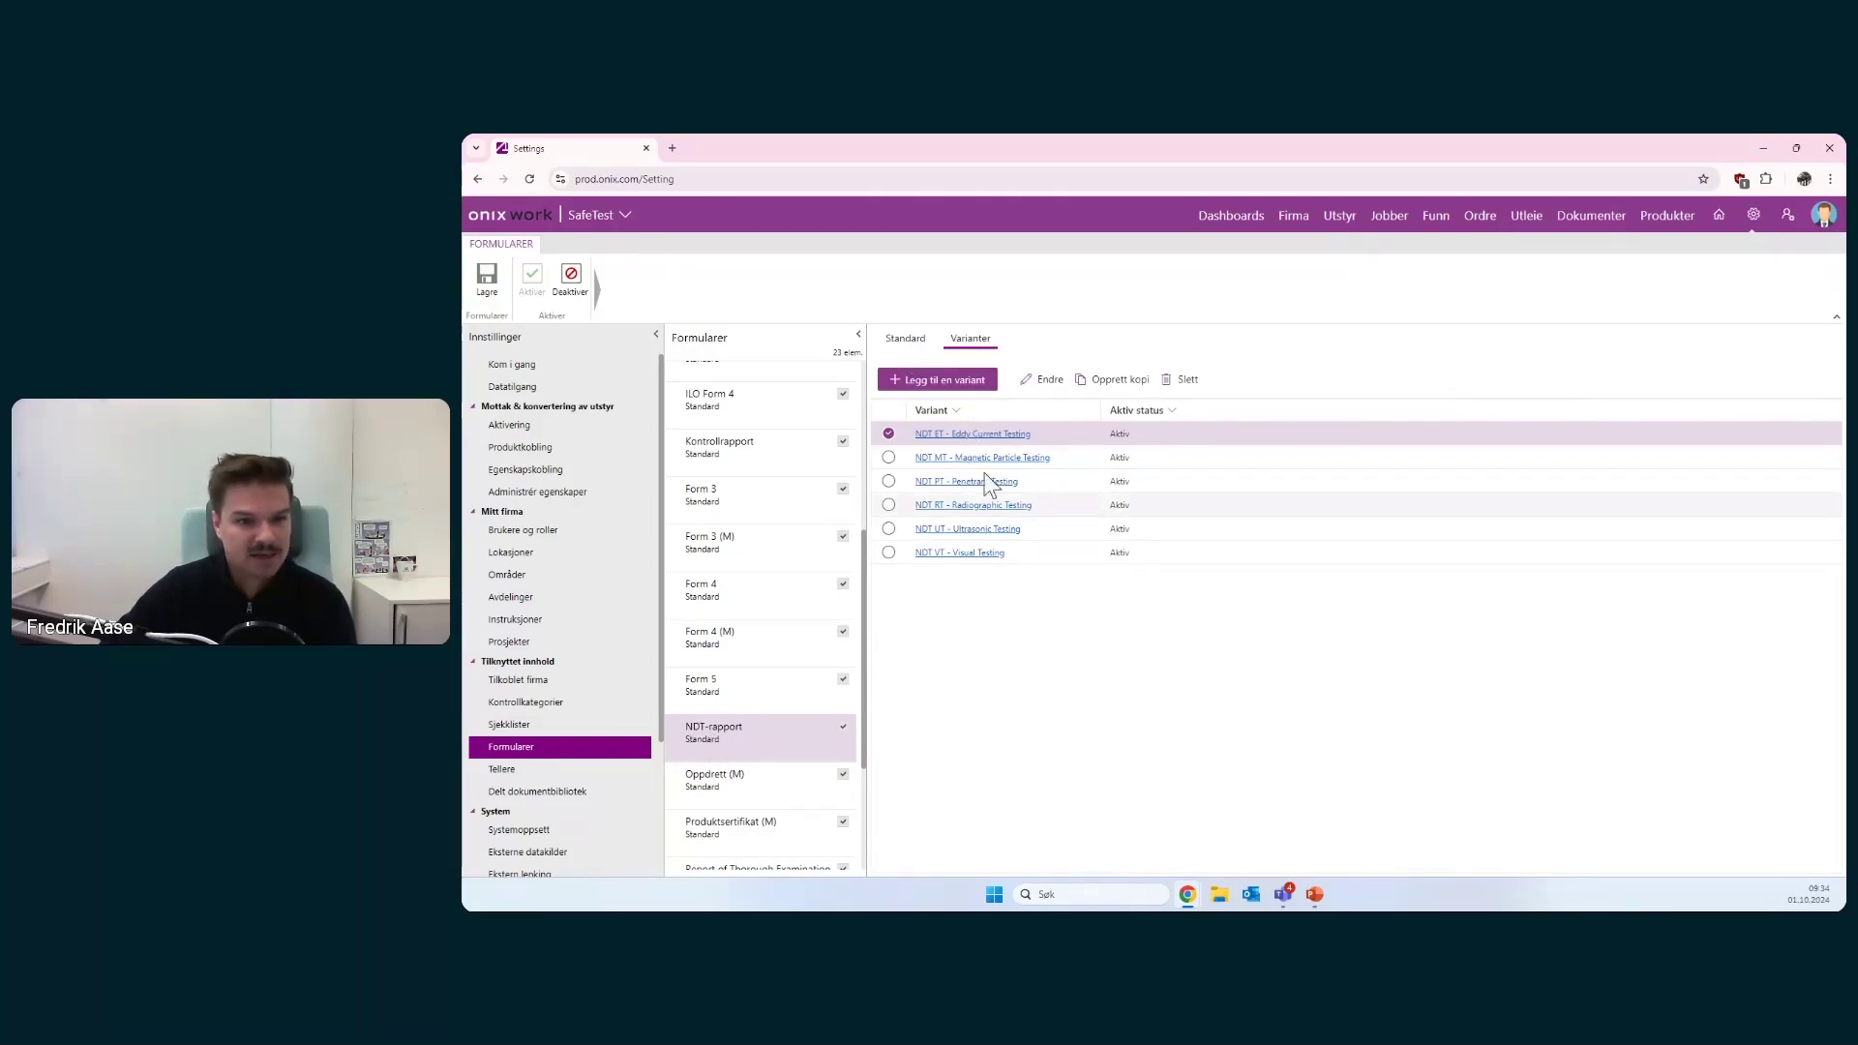
- View the NDT report's standard settings, including its description field
{"action": "left_click", "coordinate": [906, 339]}
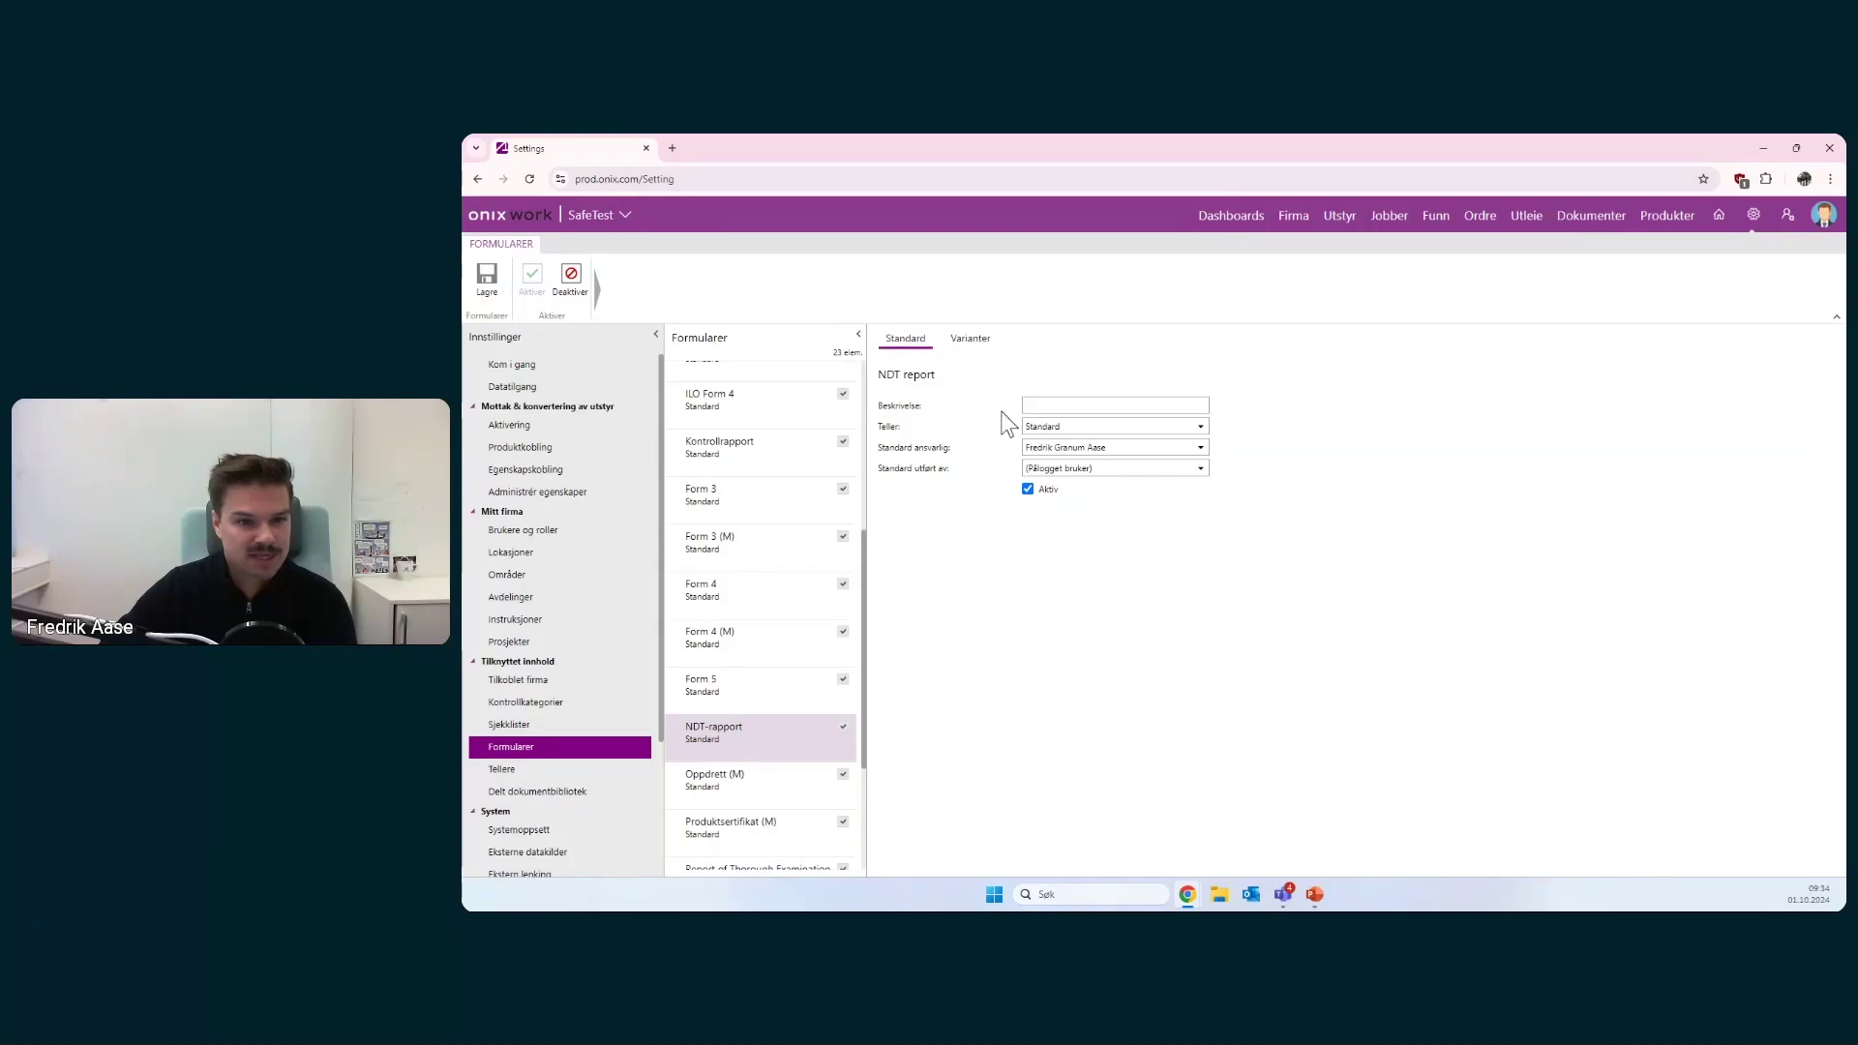
{"action": "left_click", "coordinate": [1047, 404]}
{"action": "left_click", "coordinate": [1120, 383]}
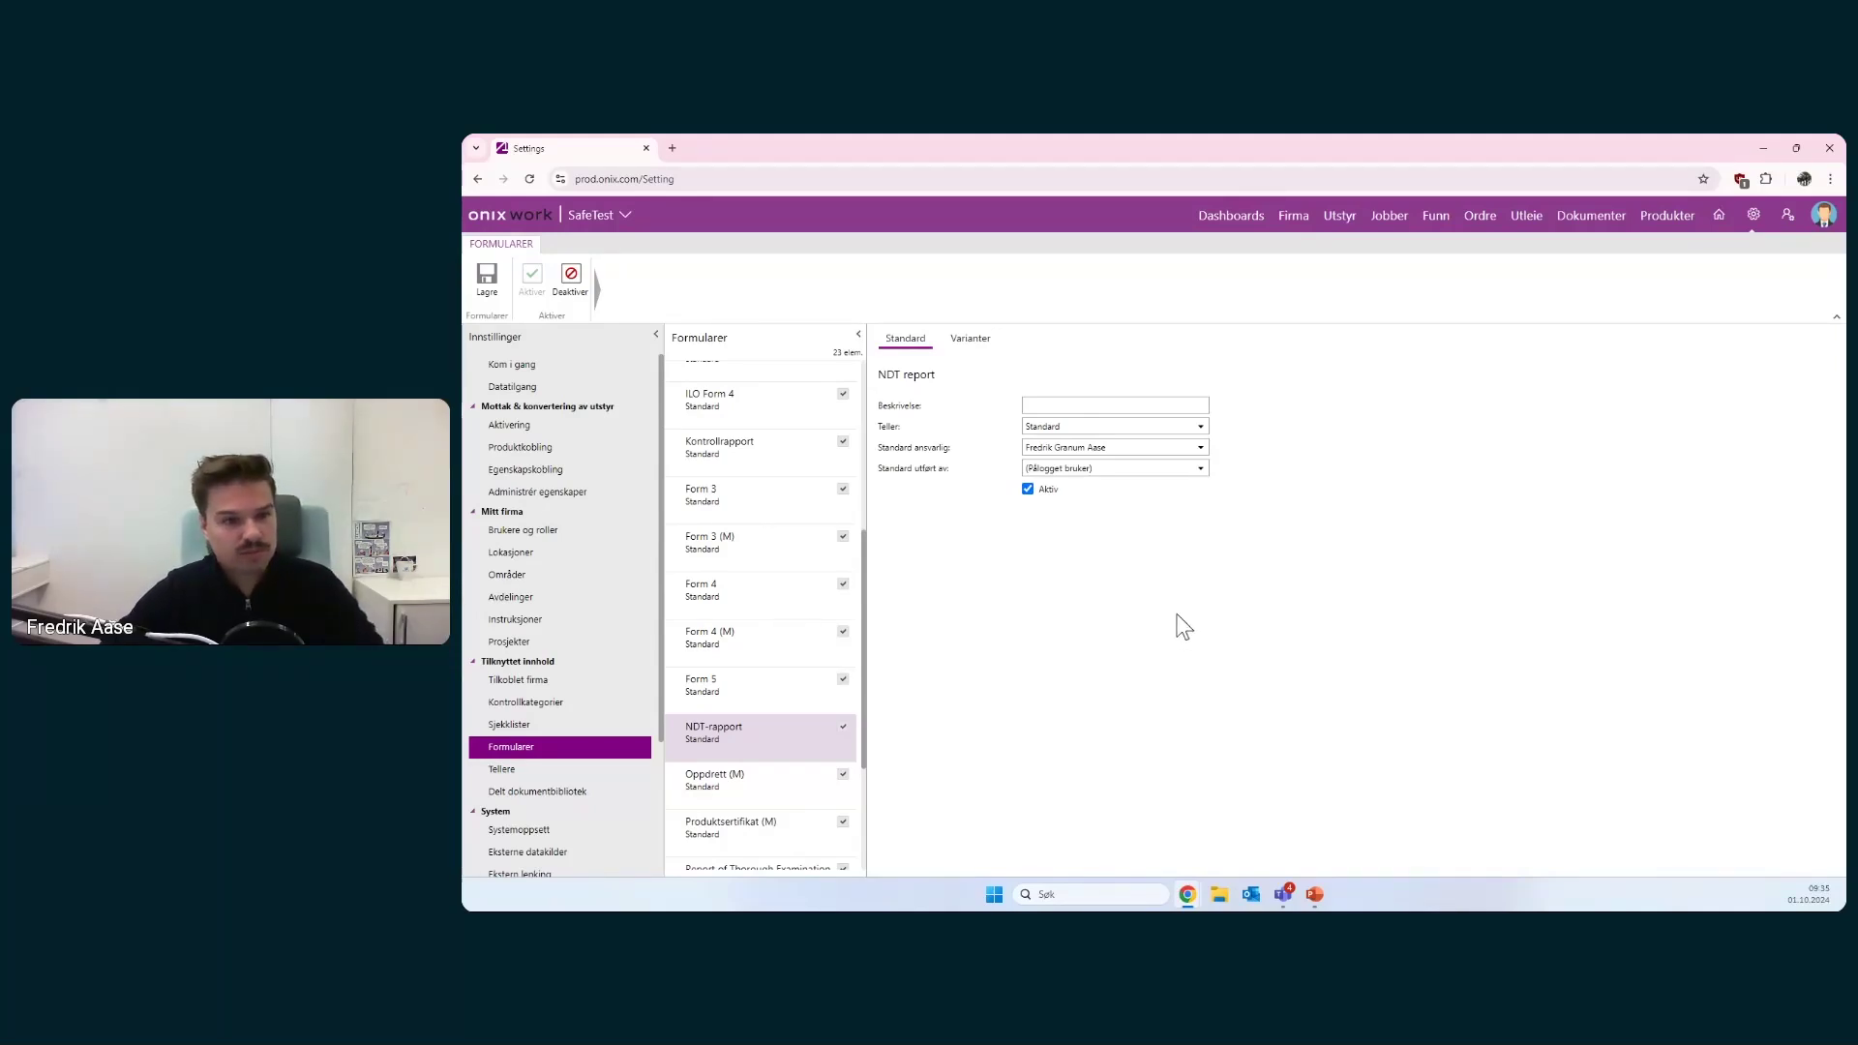
- Search the organisations for "uplift" and switch to the UpLift organisation
{"action": "left_click", "coordinate": [626, 222]}
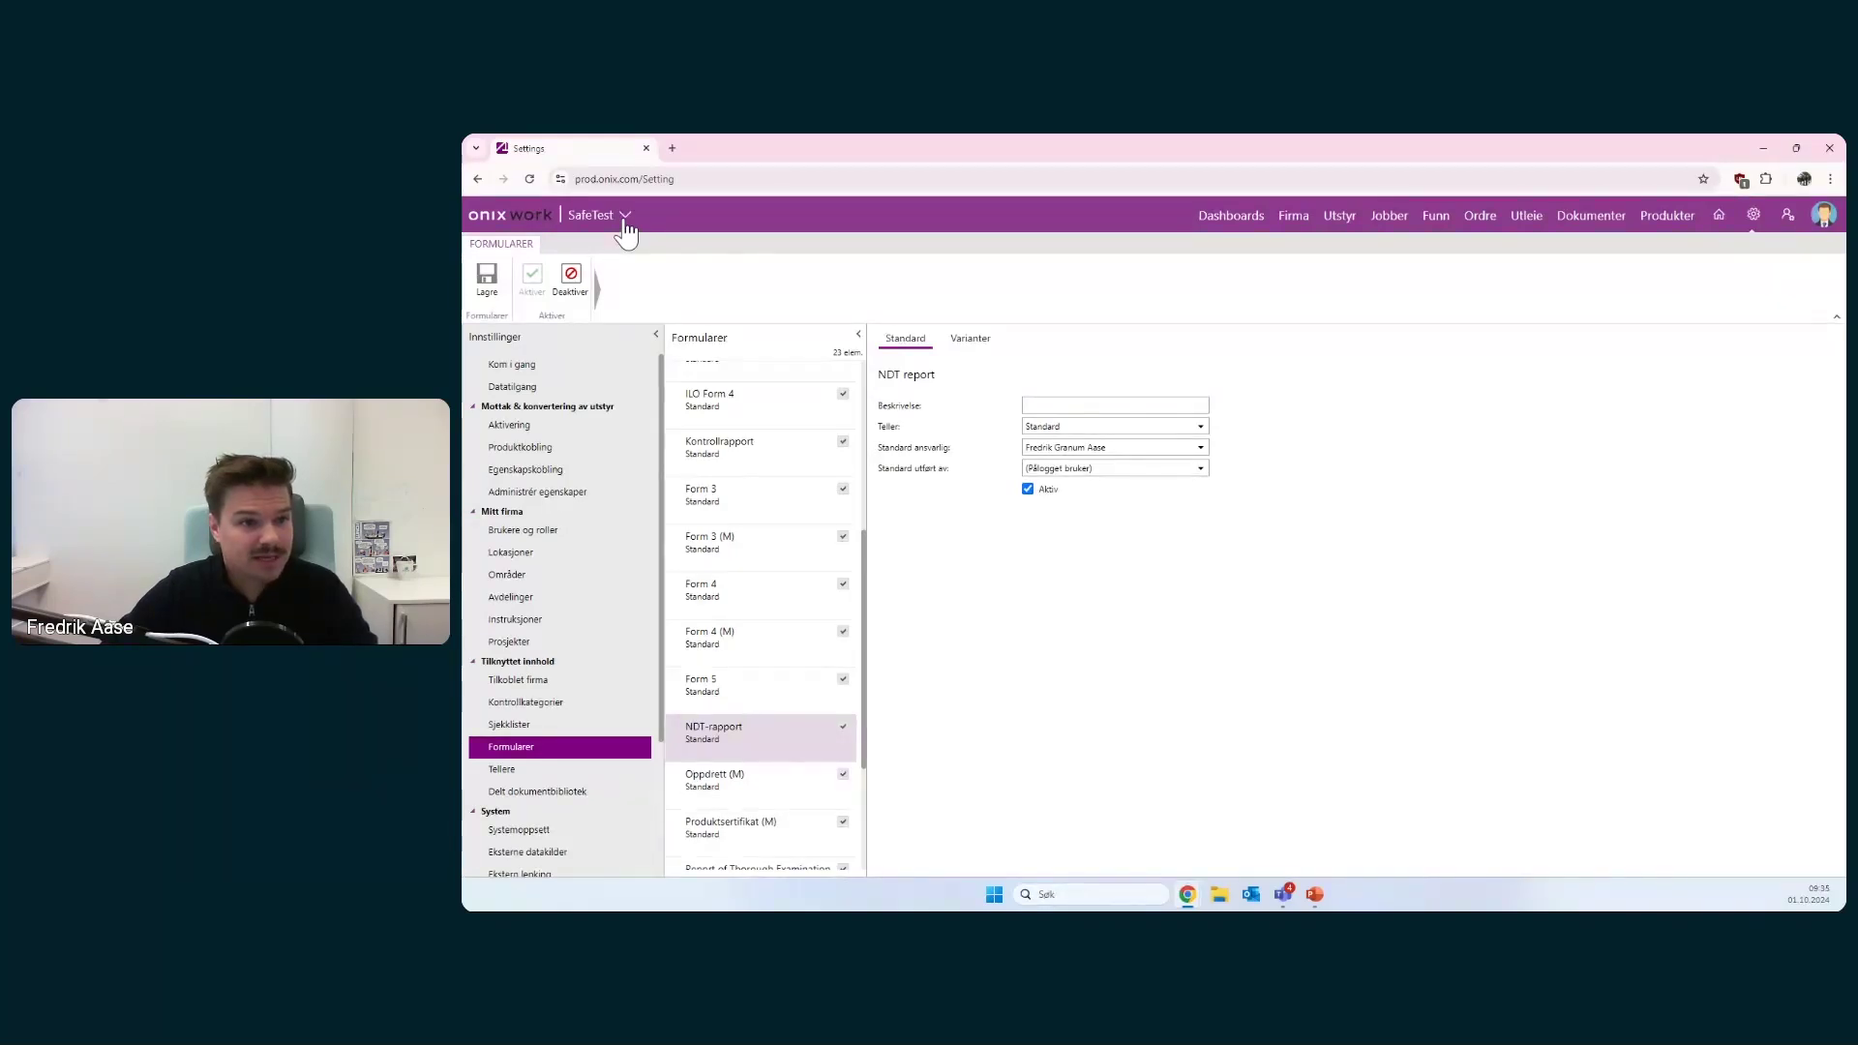
{"action": "left_click", "coordinate": [625, 221]}
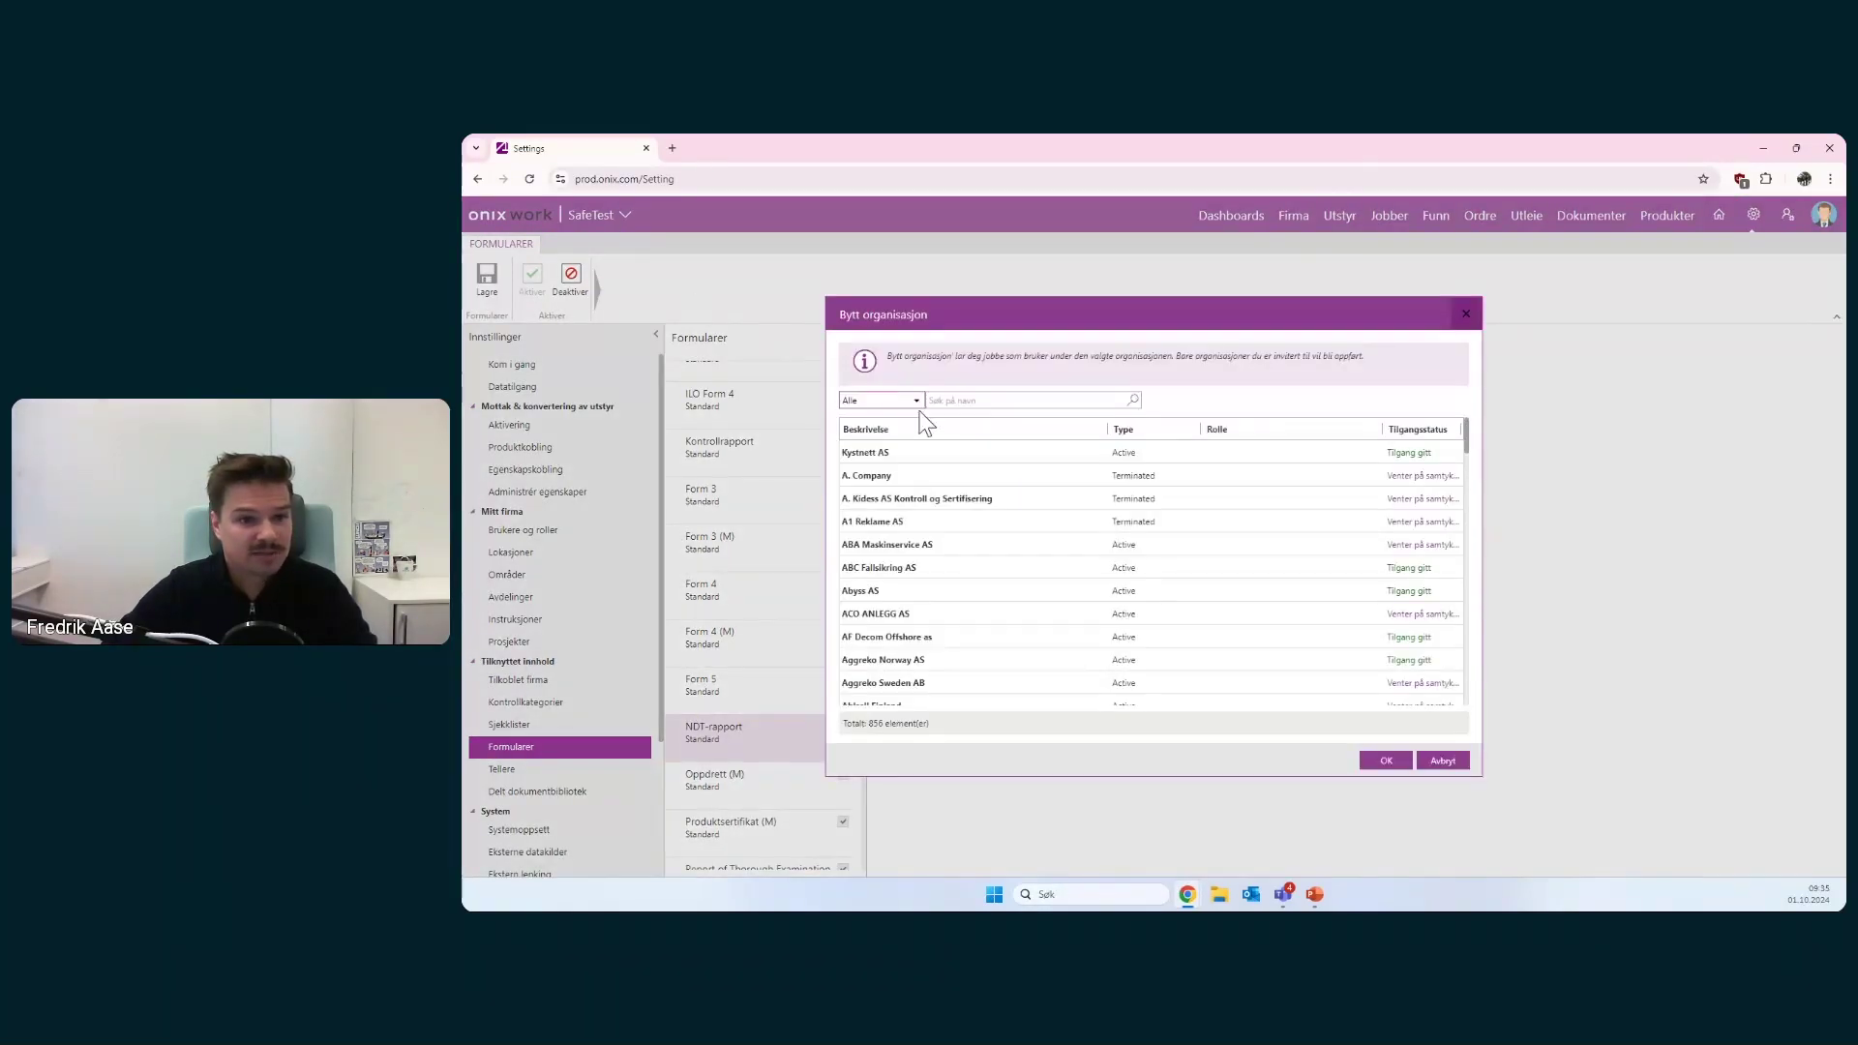
{"action": "left_click", "coordinate": [953, 403]}
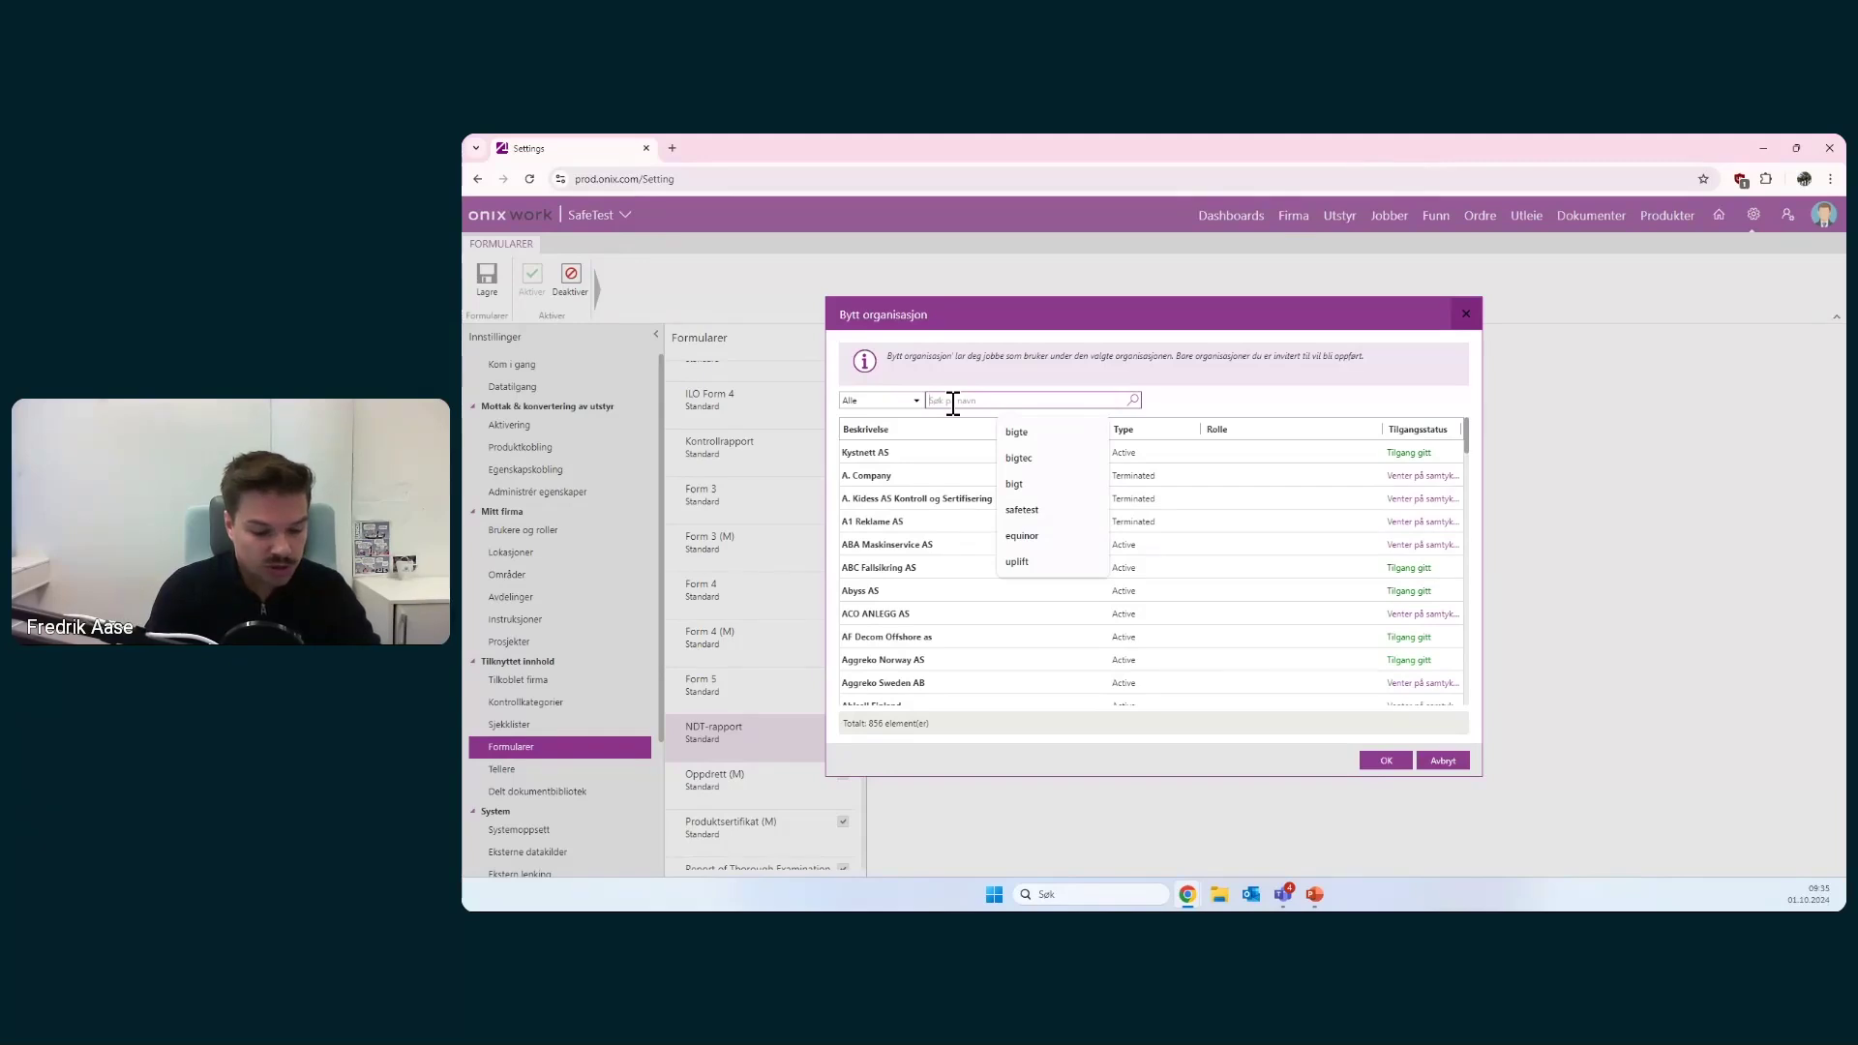
{"action": "type", "text": "uplift"}
{"action": "key", "text": "Return"}
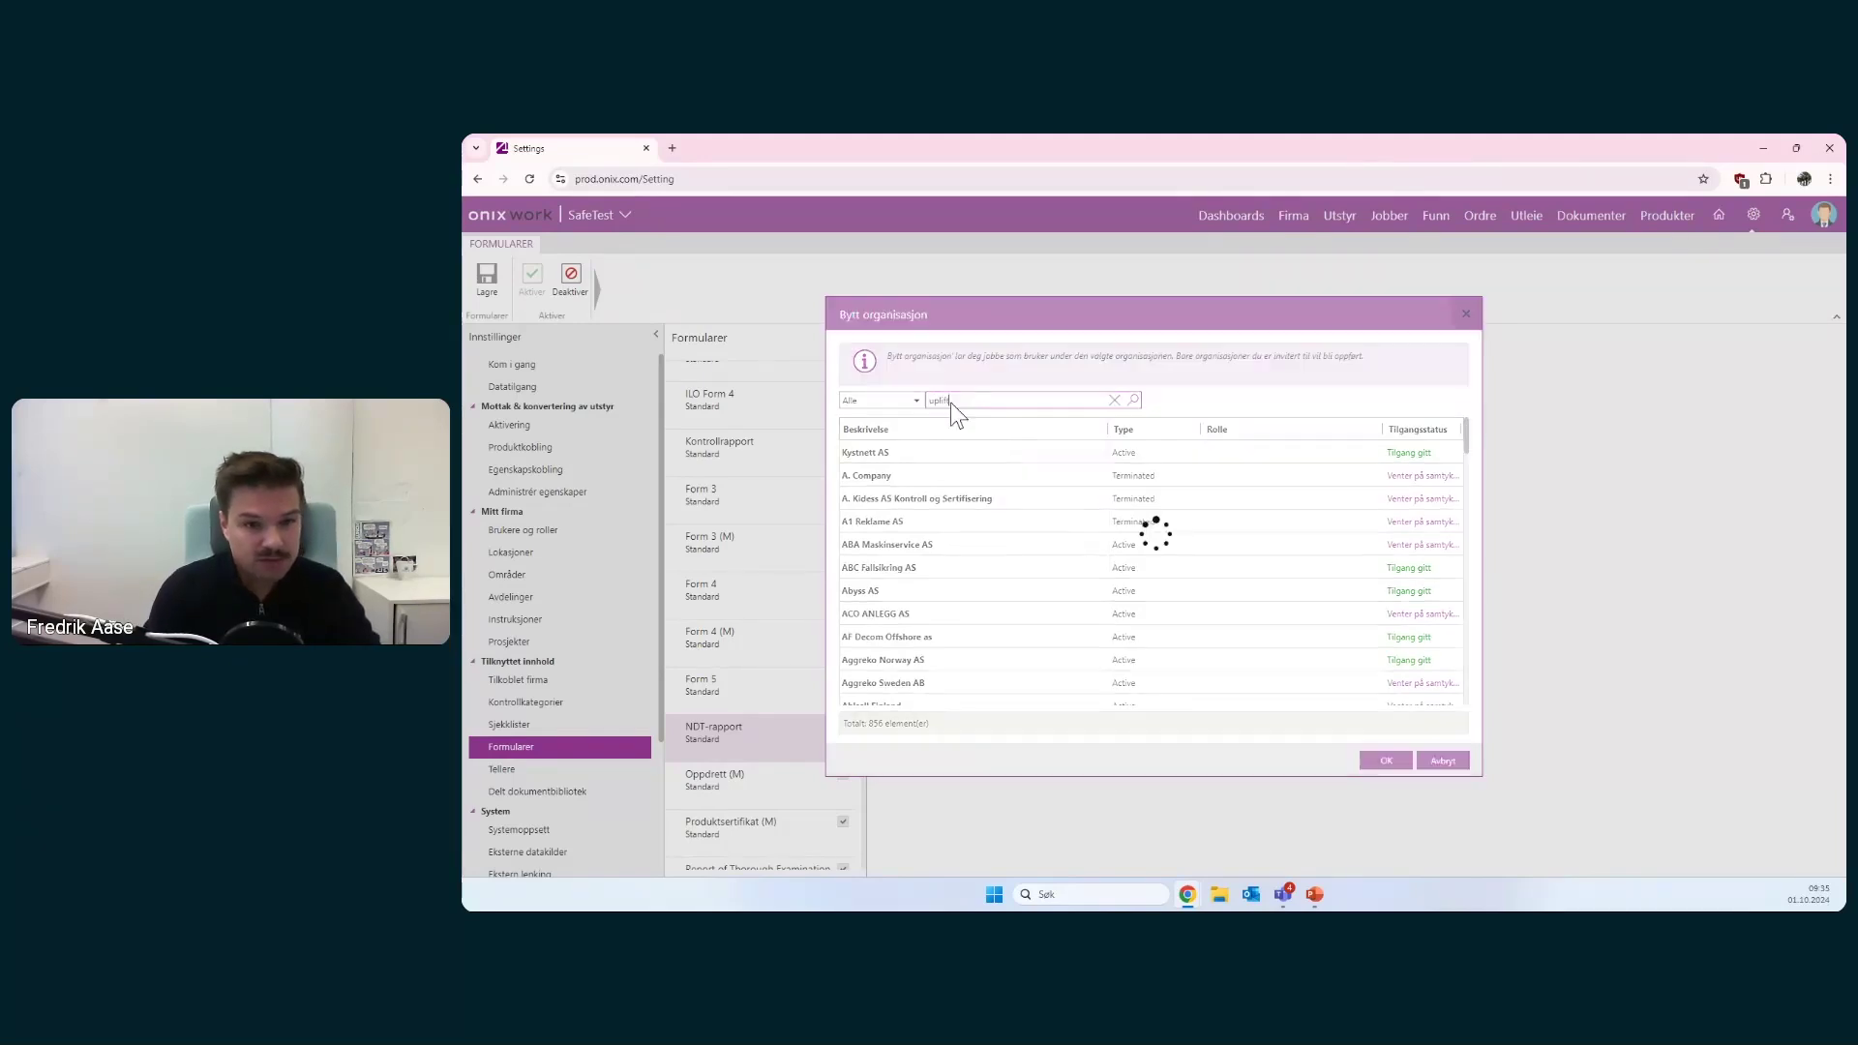
{"action": "left_click", "coordinate": [868, 451]}
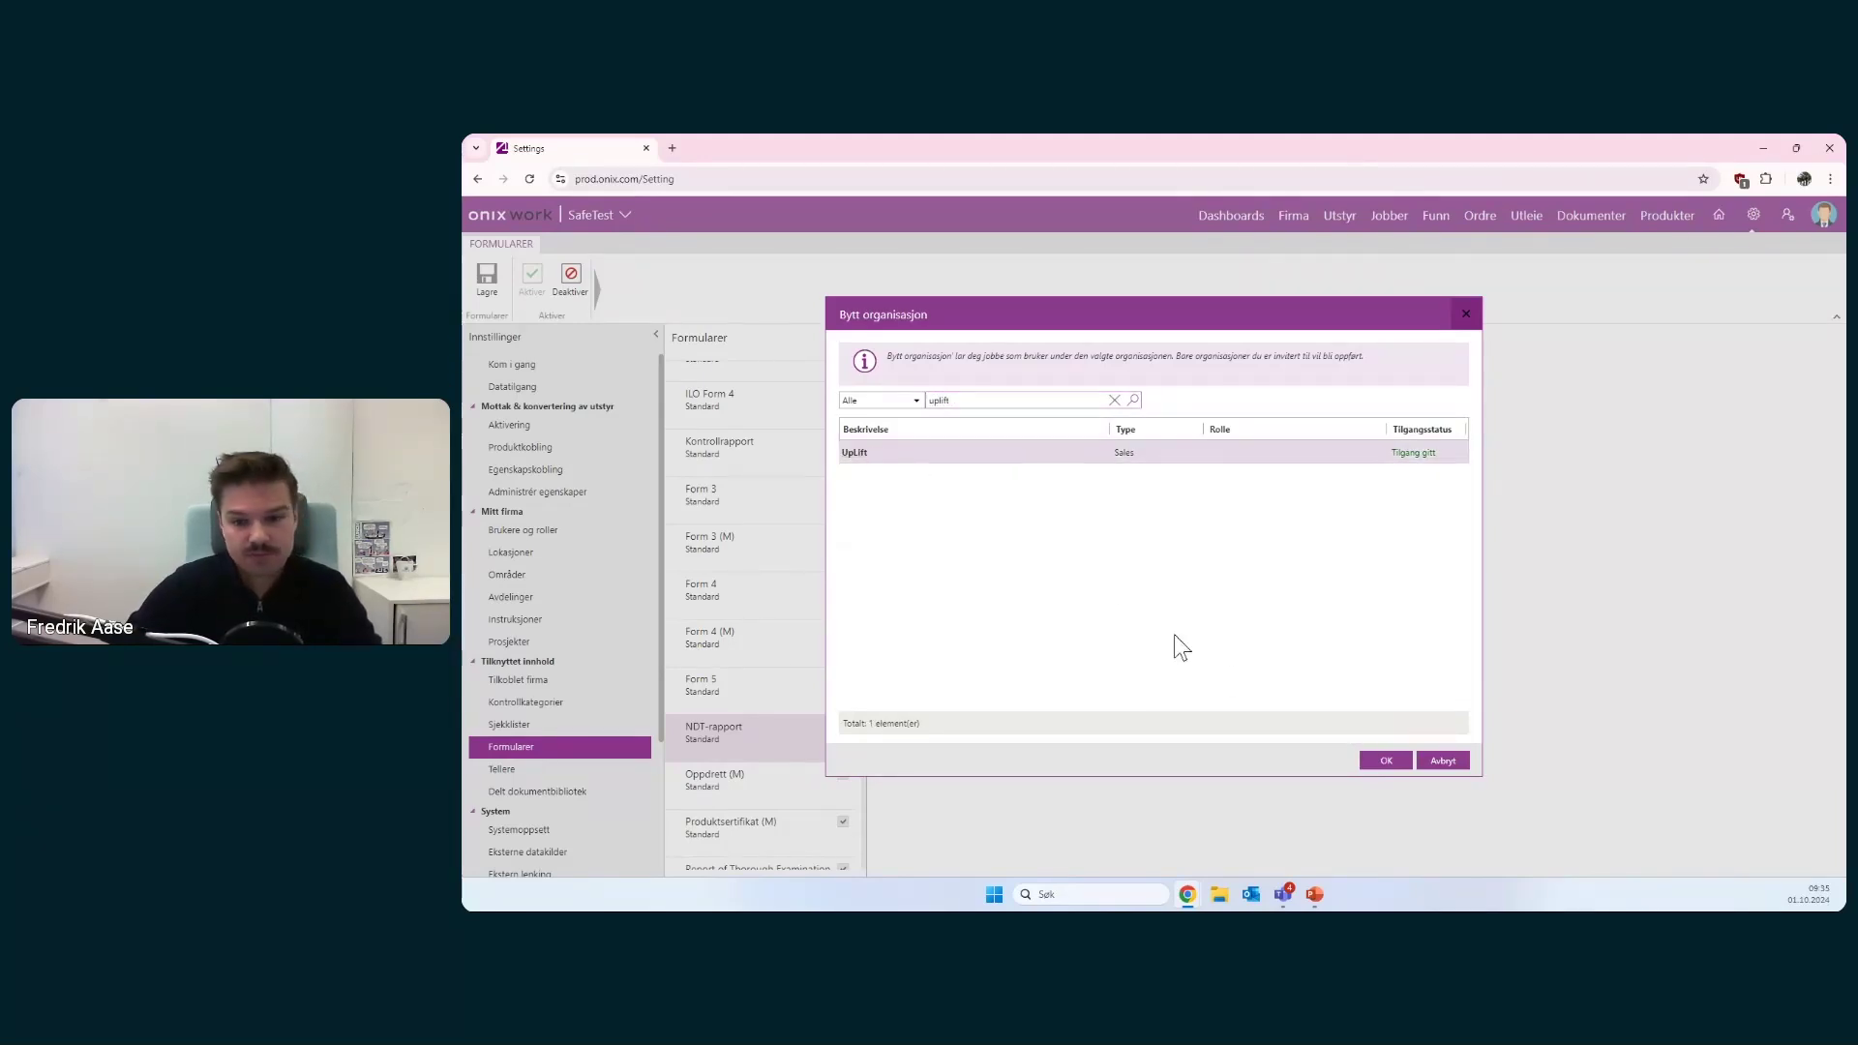
{"action": "left_click", "coordinate": [1364, 760]}
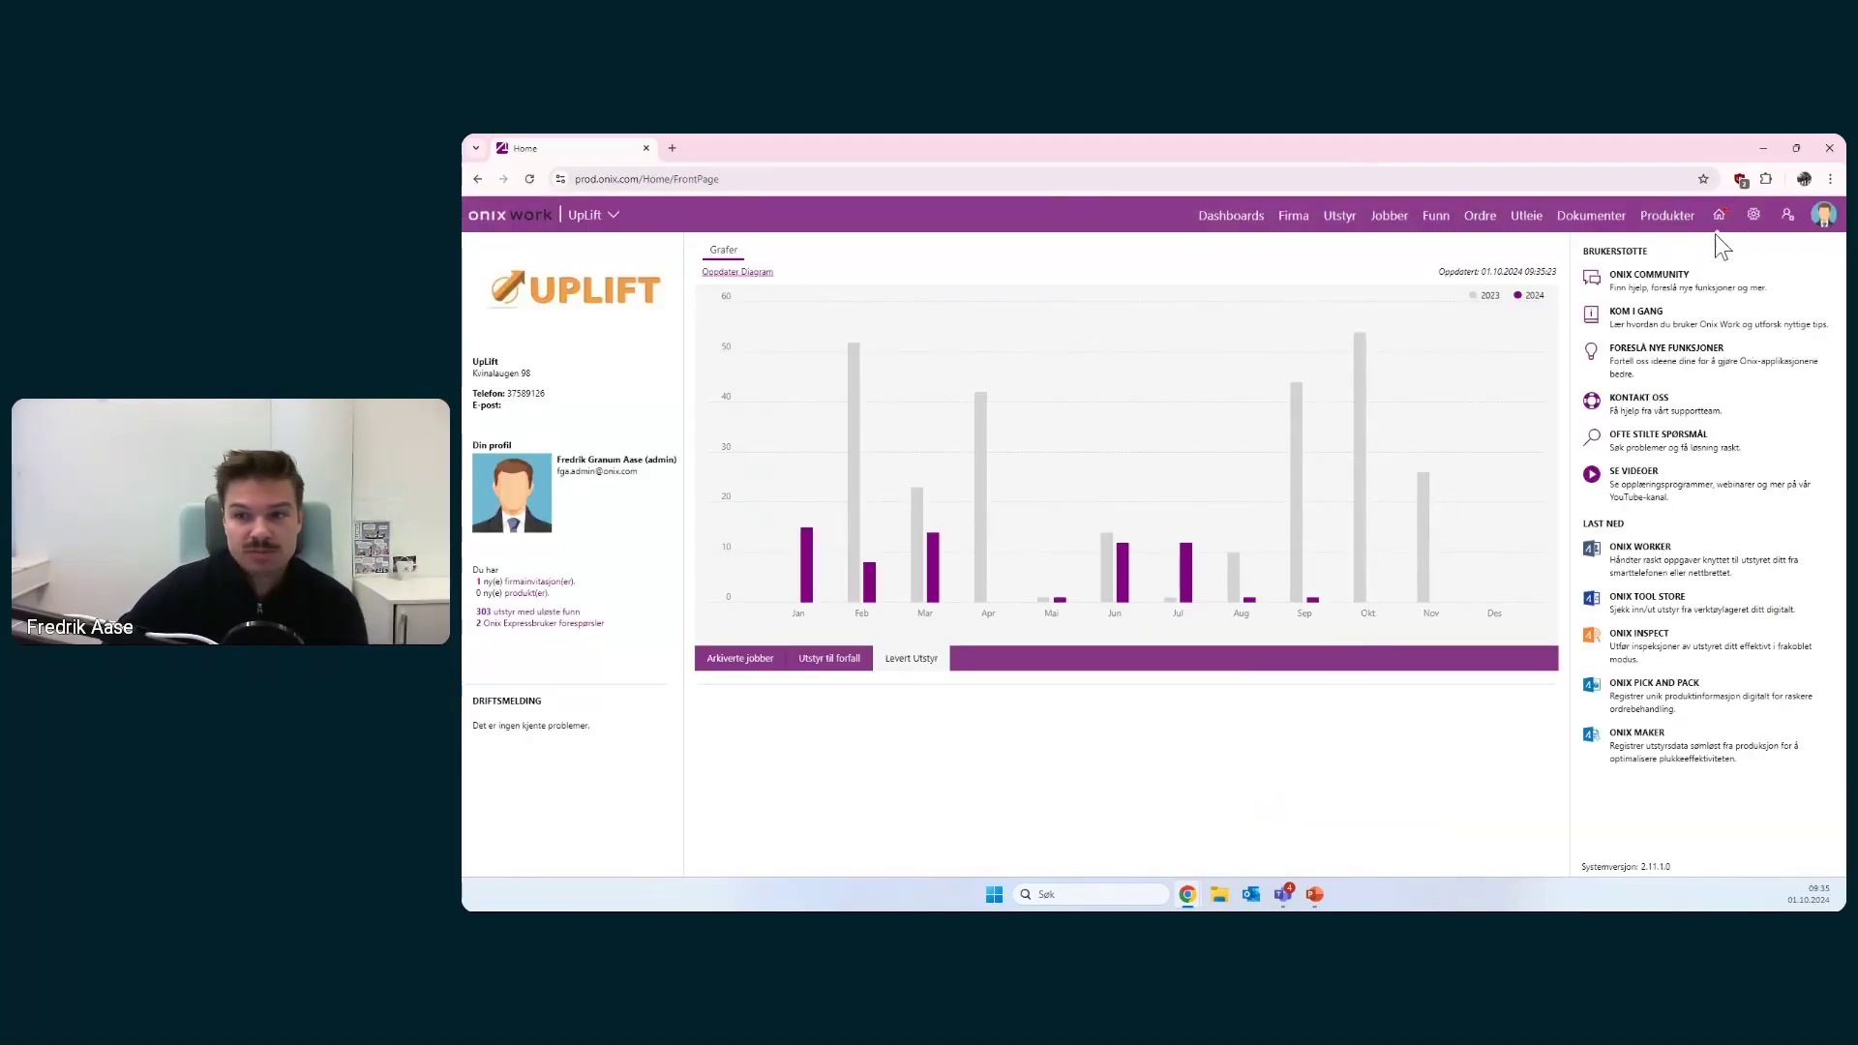
- Open the shared document library in the settings and look through its list of manuals and original certificates
{"action": "left_click", "coordinate": [1752, 215]}
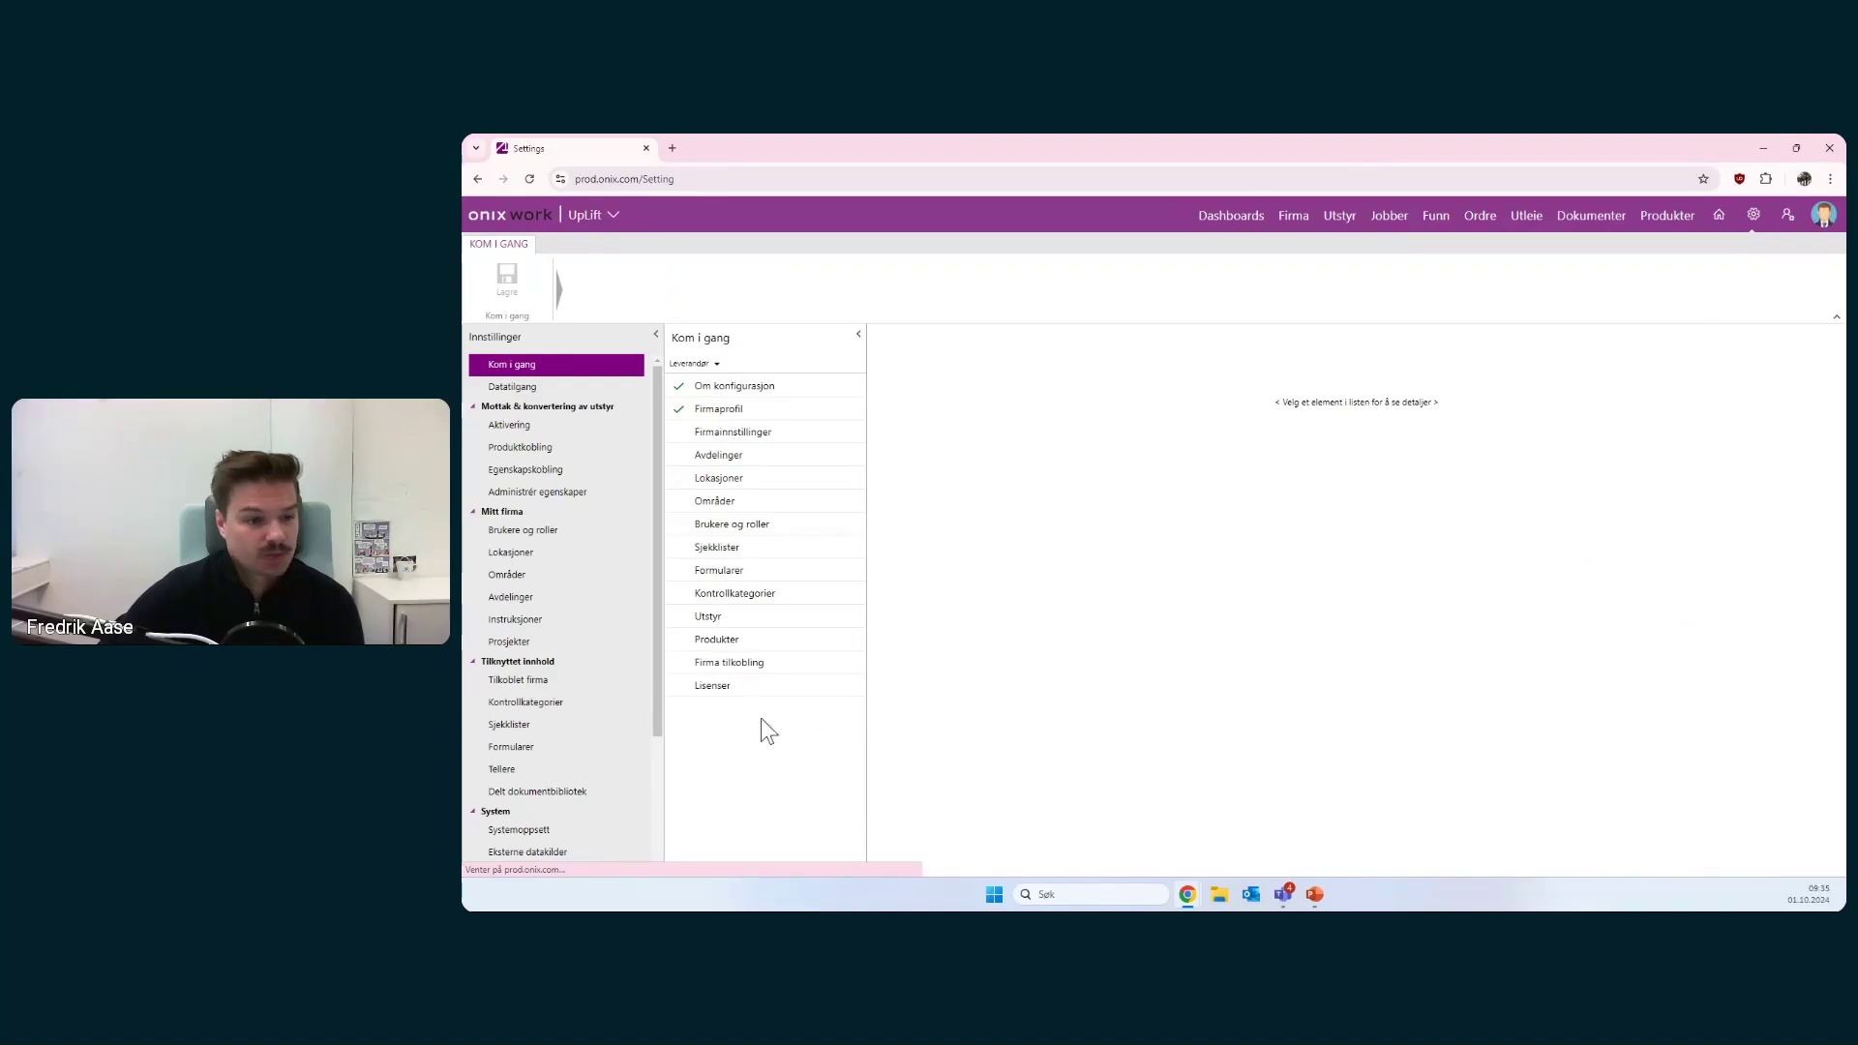
{"action": "scroll", "coordinate": [585, 740], "scroll_direction": "down", "scroll_amount": 2}
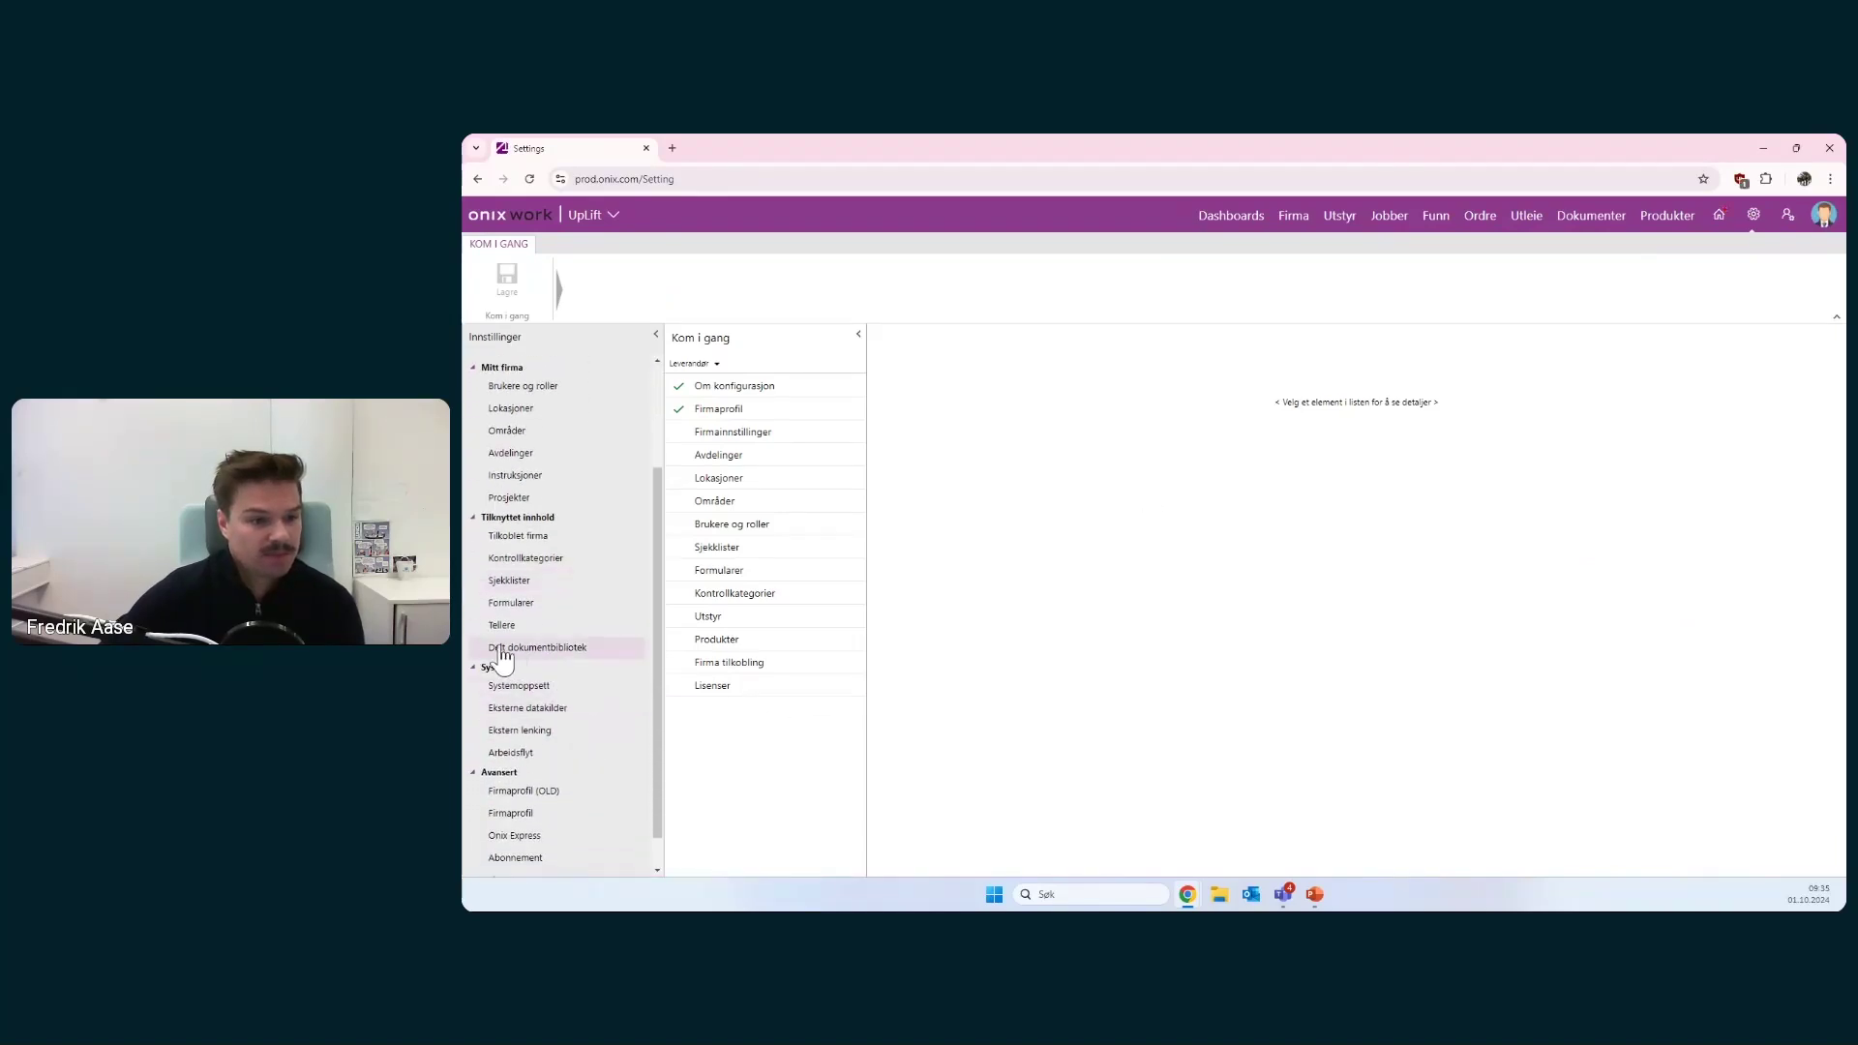
{"action": "left_click", "coordinate": [549, 646]}
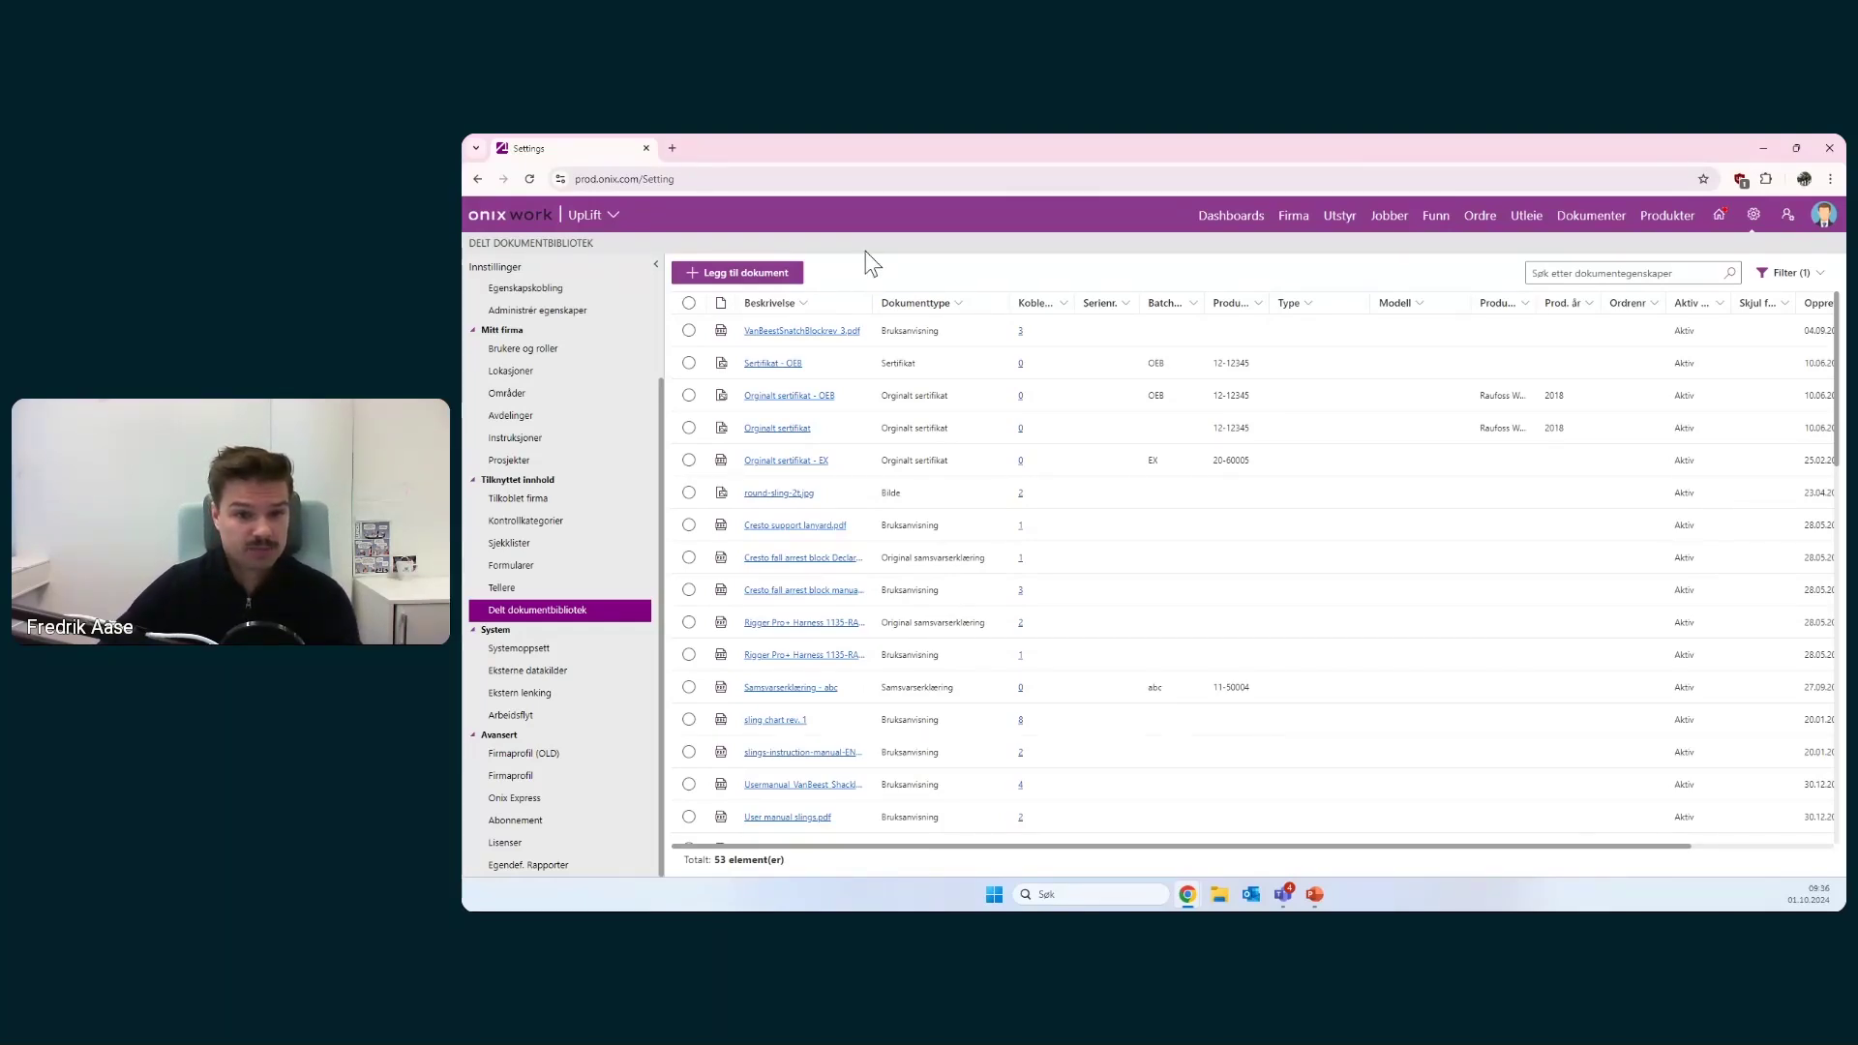
{"action": "scroll", "coordinate": [1130, 497], "scroll_direction": "down", "scroll_amount": 5}
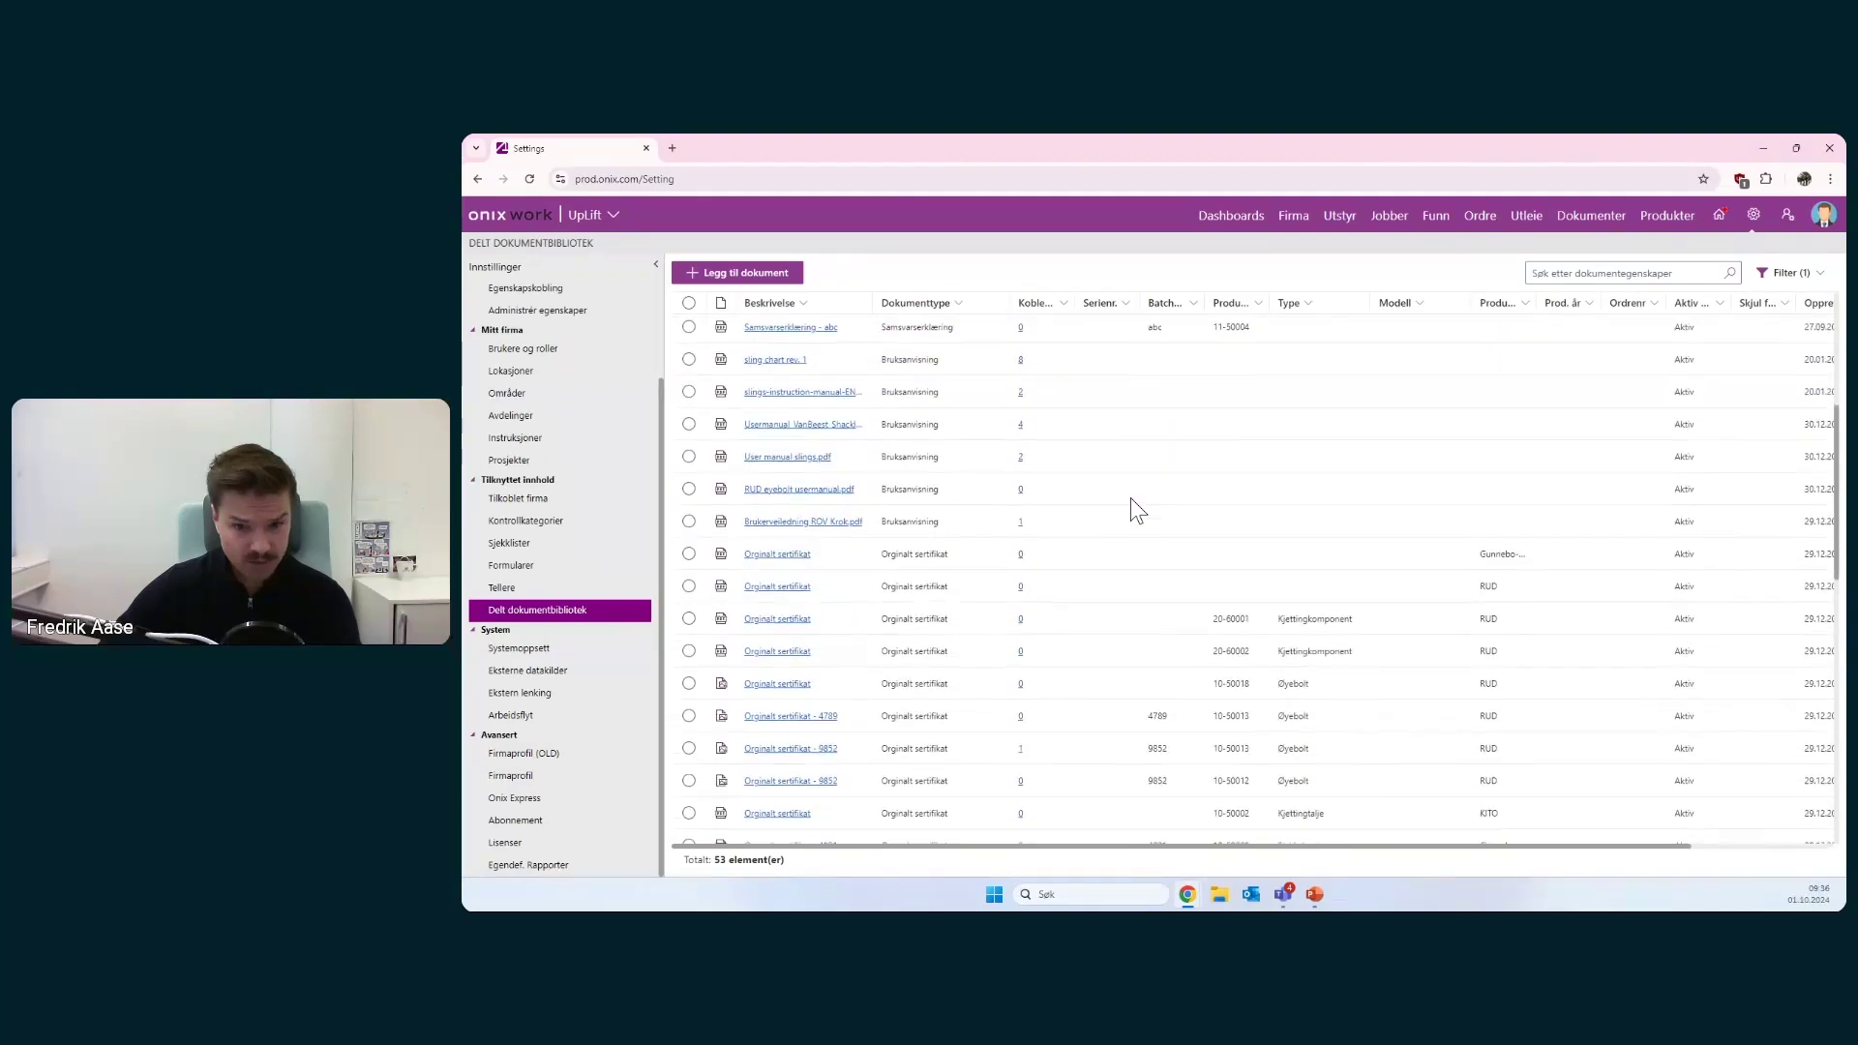
{"action": "scroll", "coordinate": [1130, 498], "scroll_direction": "down", "scroll_amount": 2}
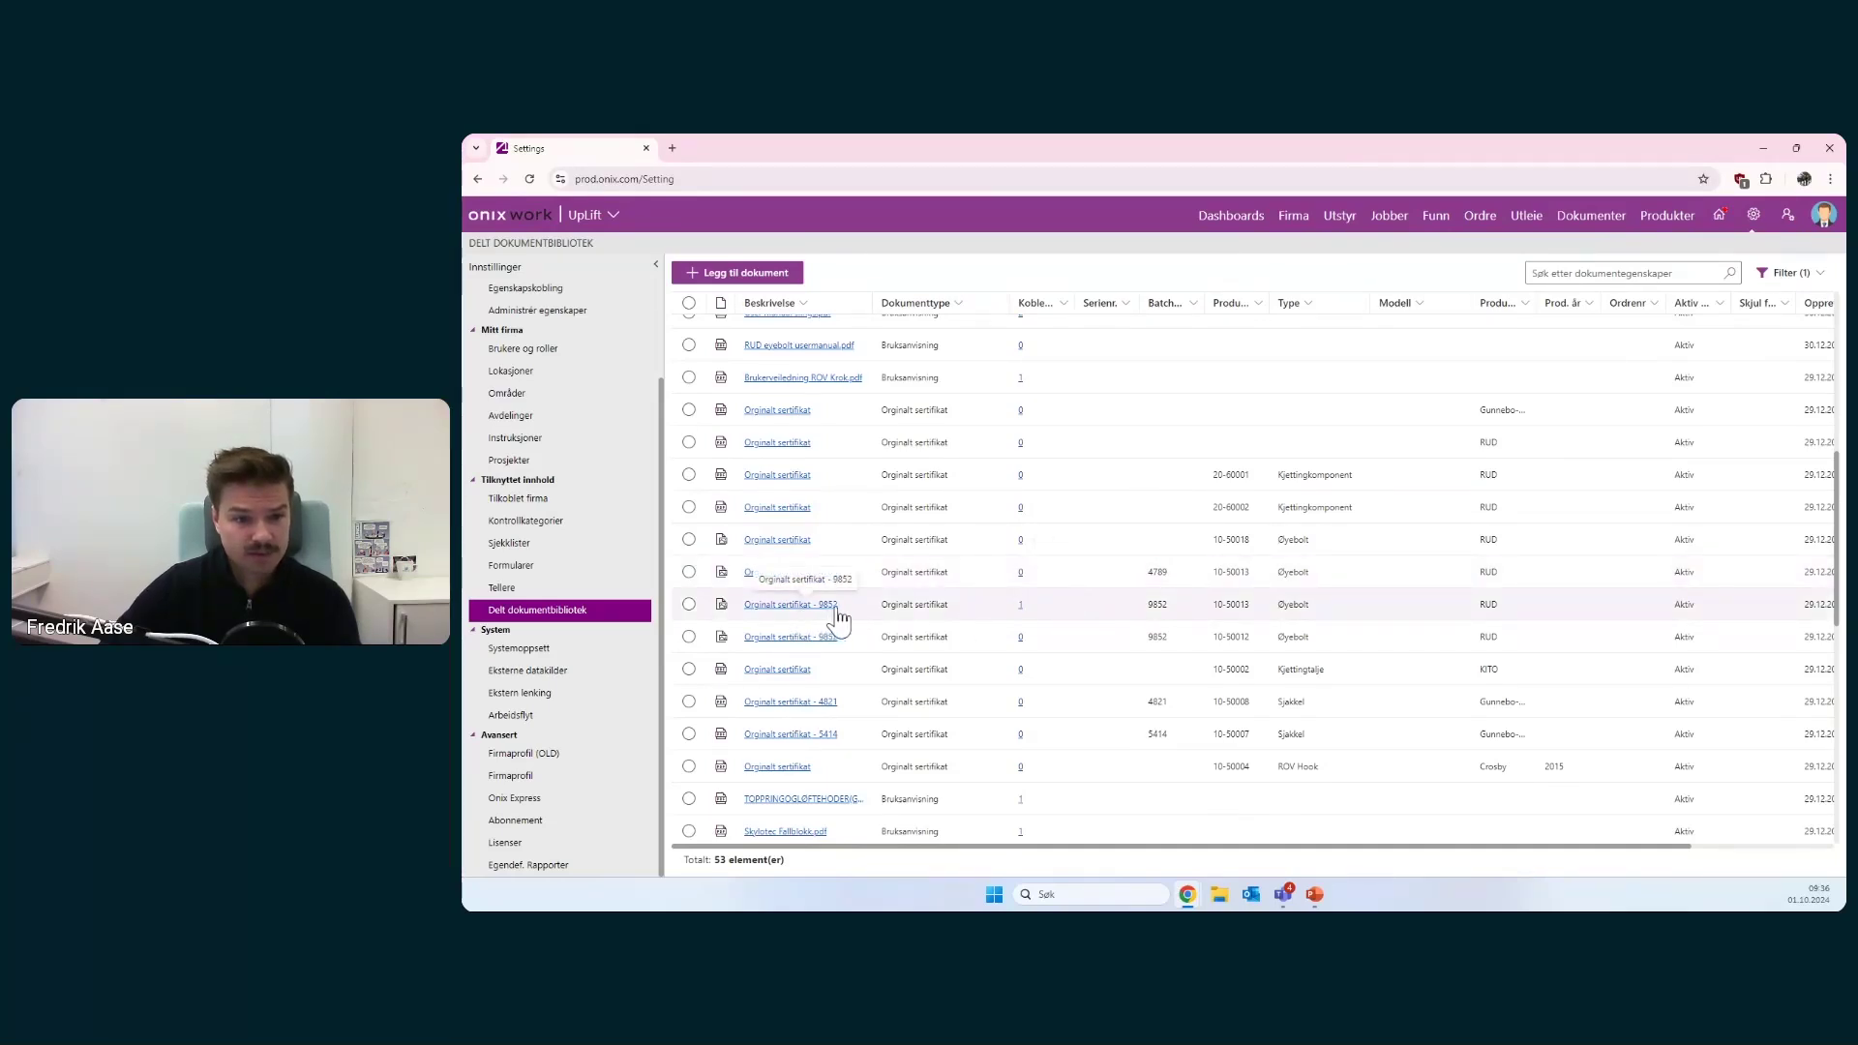
- View the products linked to the original certificate 9852 with one linked product, then close the linked products list
{"action": "left_click", "coordinate": [1021, 605]}
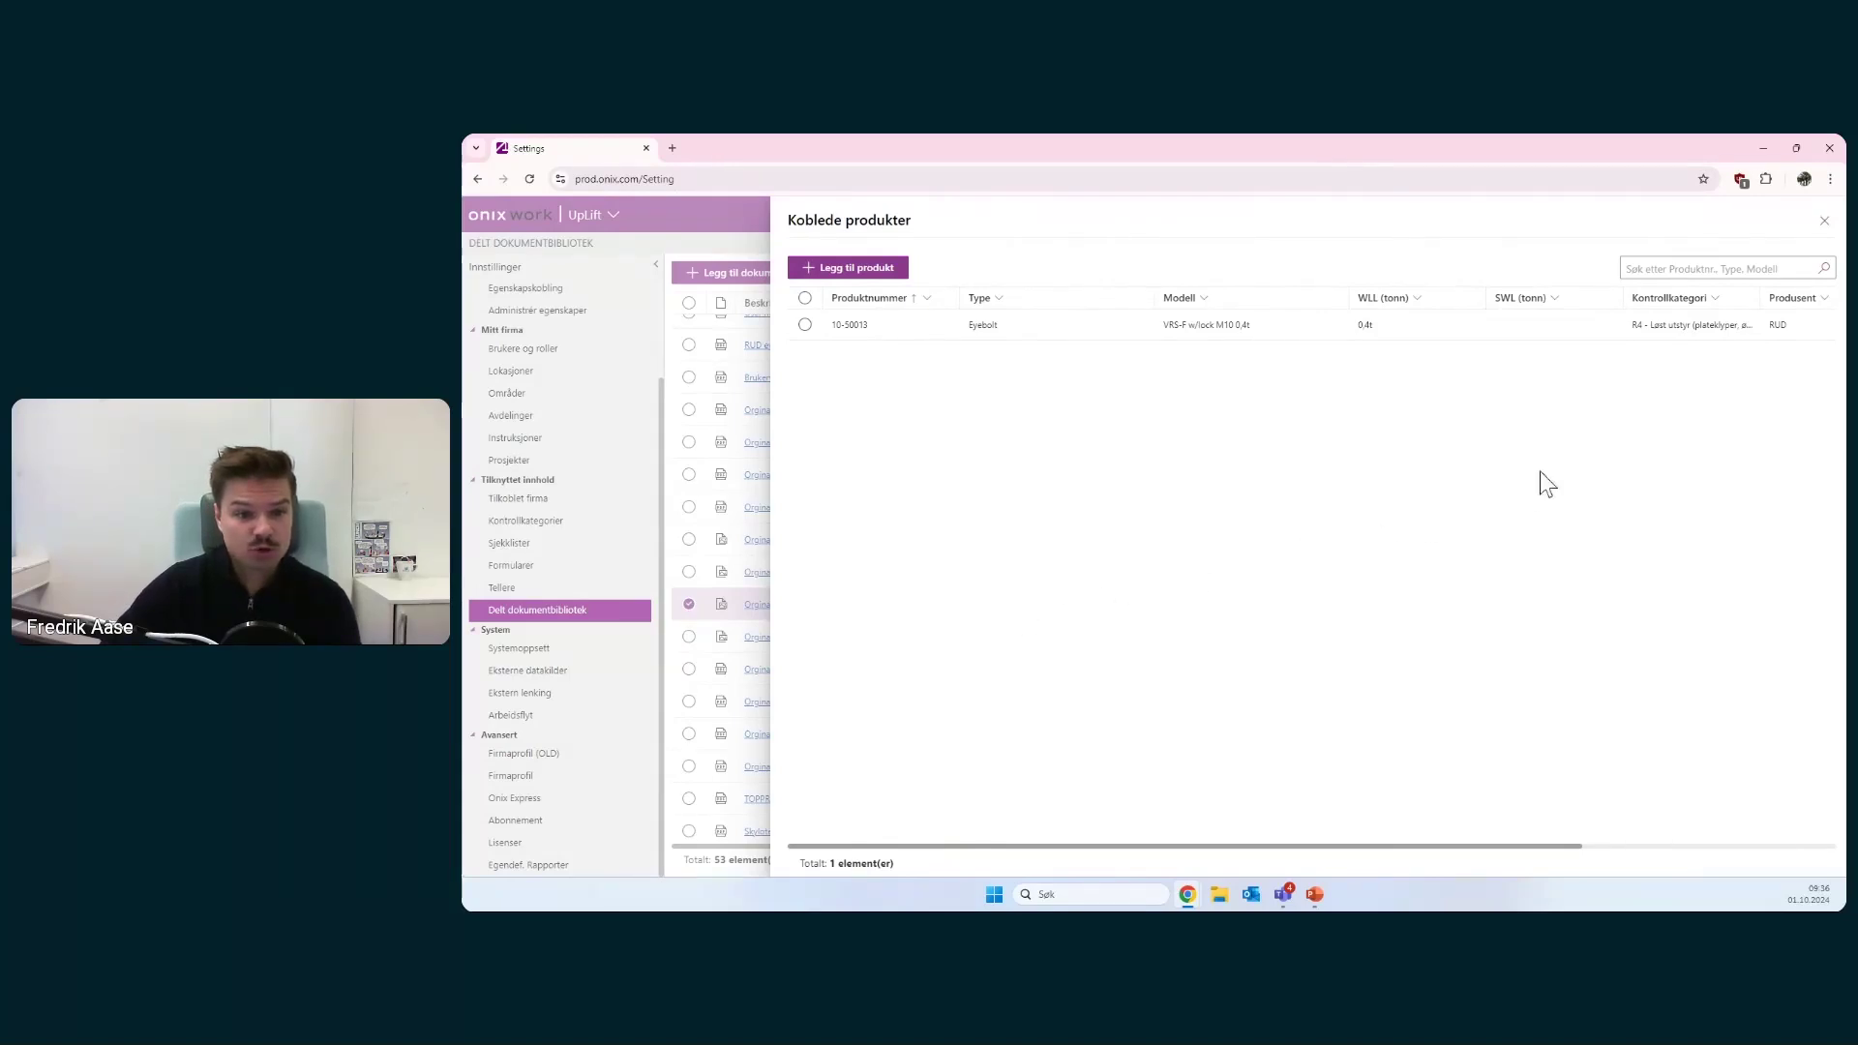
{"action": "left_click", "coordinate": [1823, 222]}
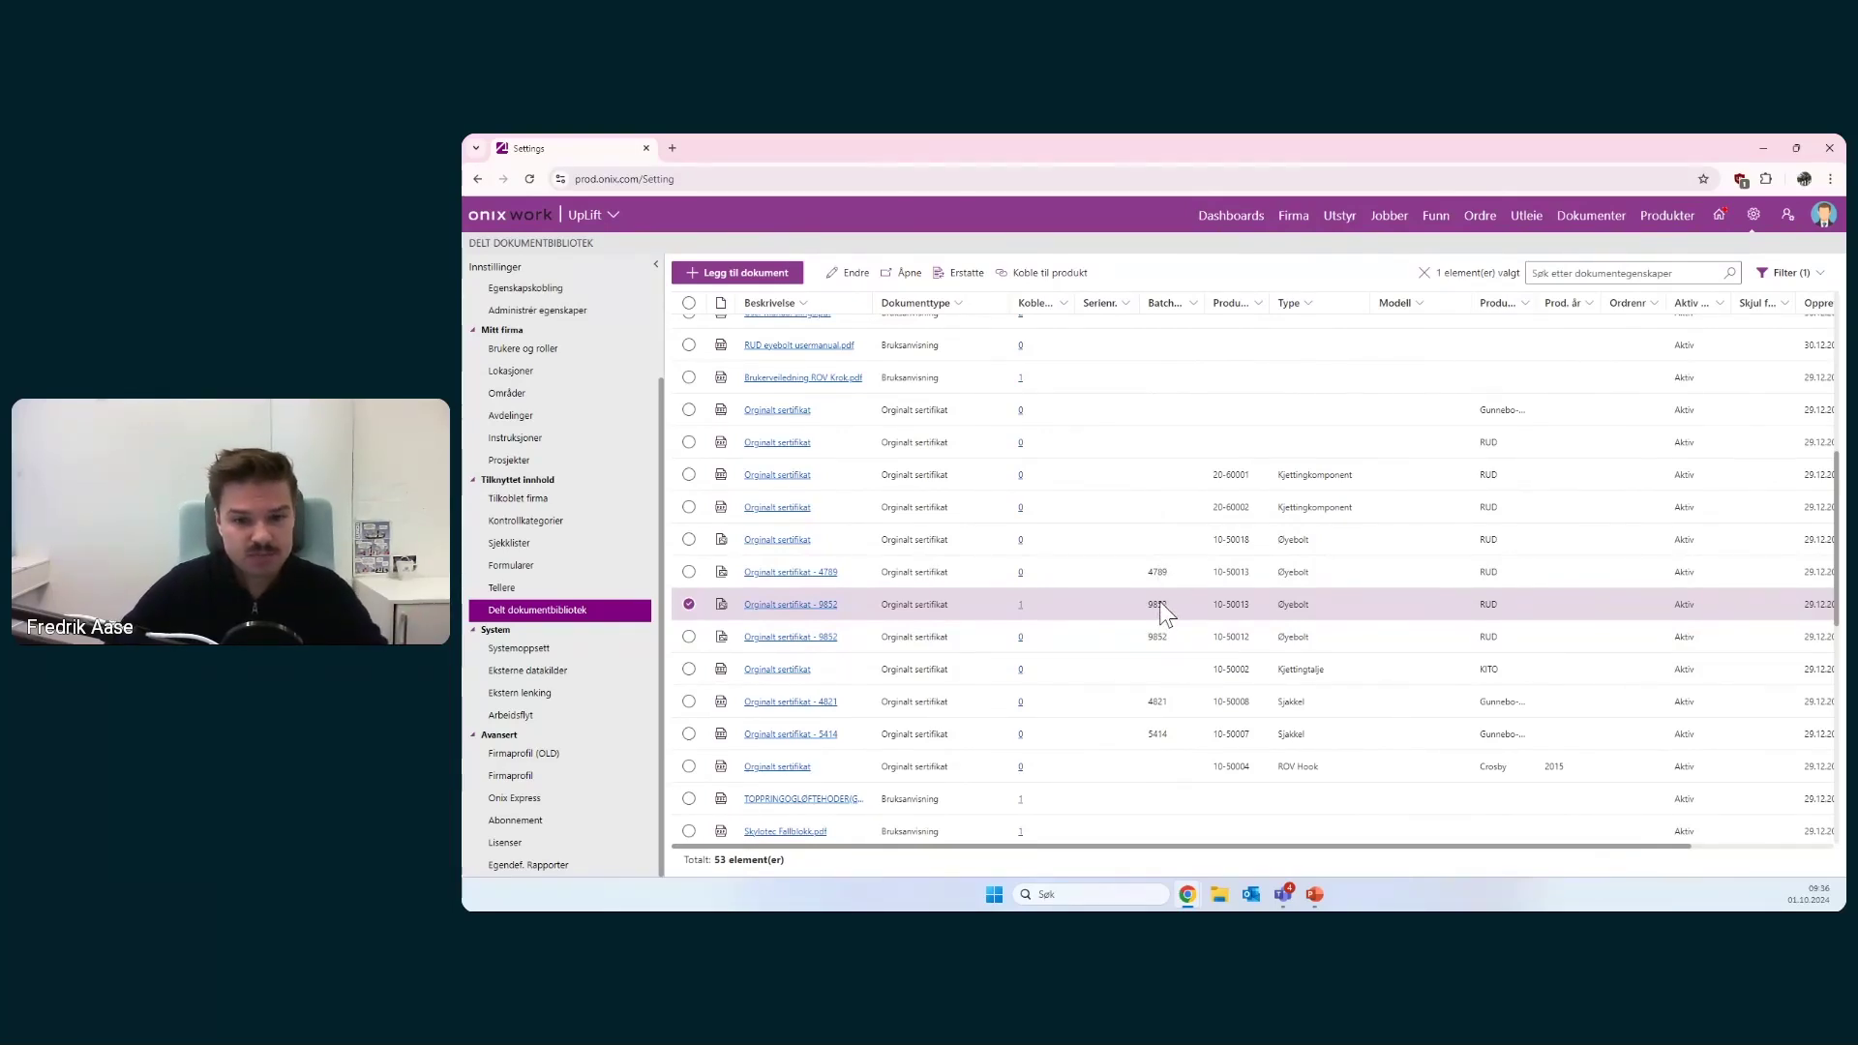
- Search all orders without filter criteria and open the most recently changed BigTec order
{"action": "left_click", "coordinate": [1470, 227]}
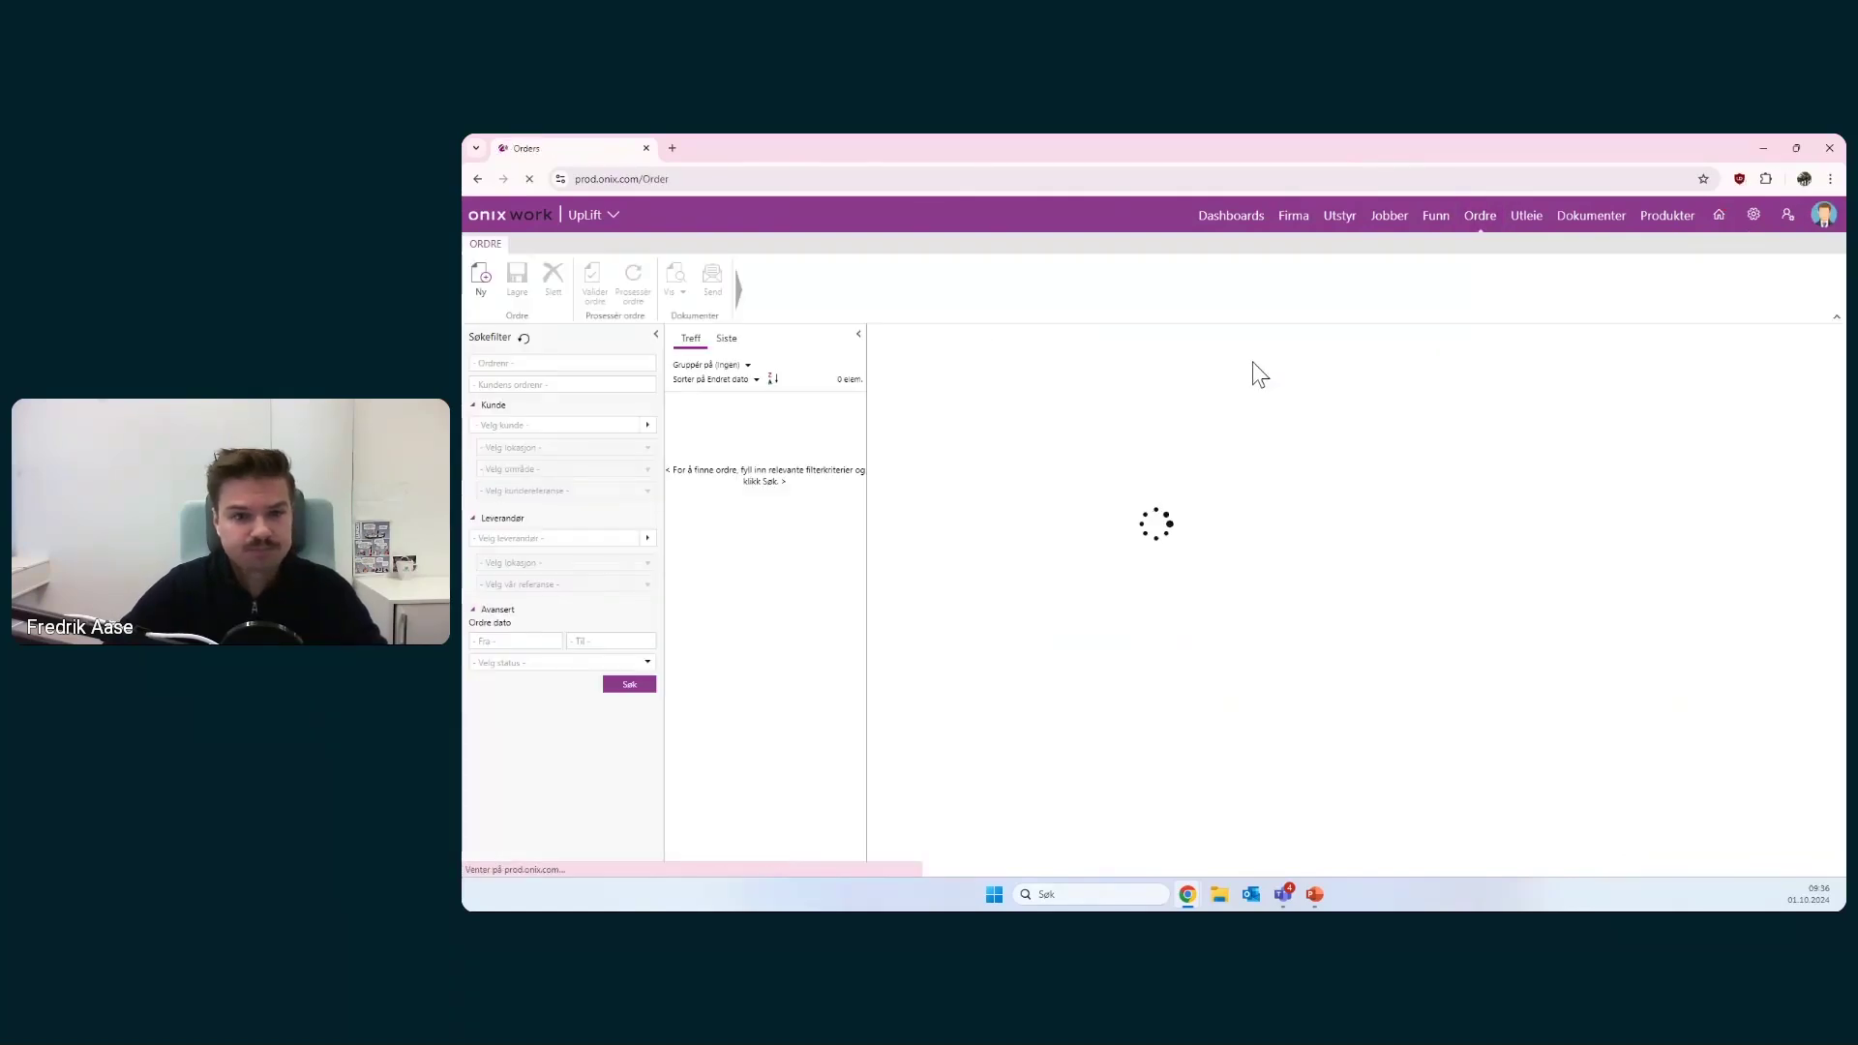
{"action": "left_click", "coordinate": [630, 685]}
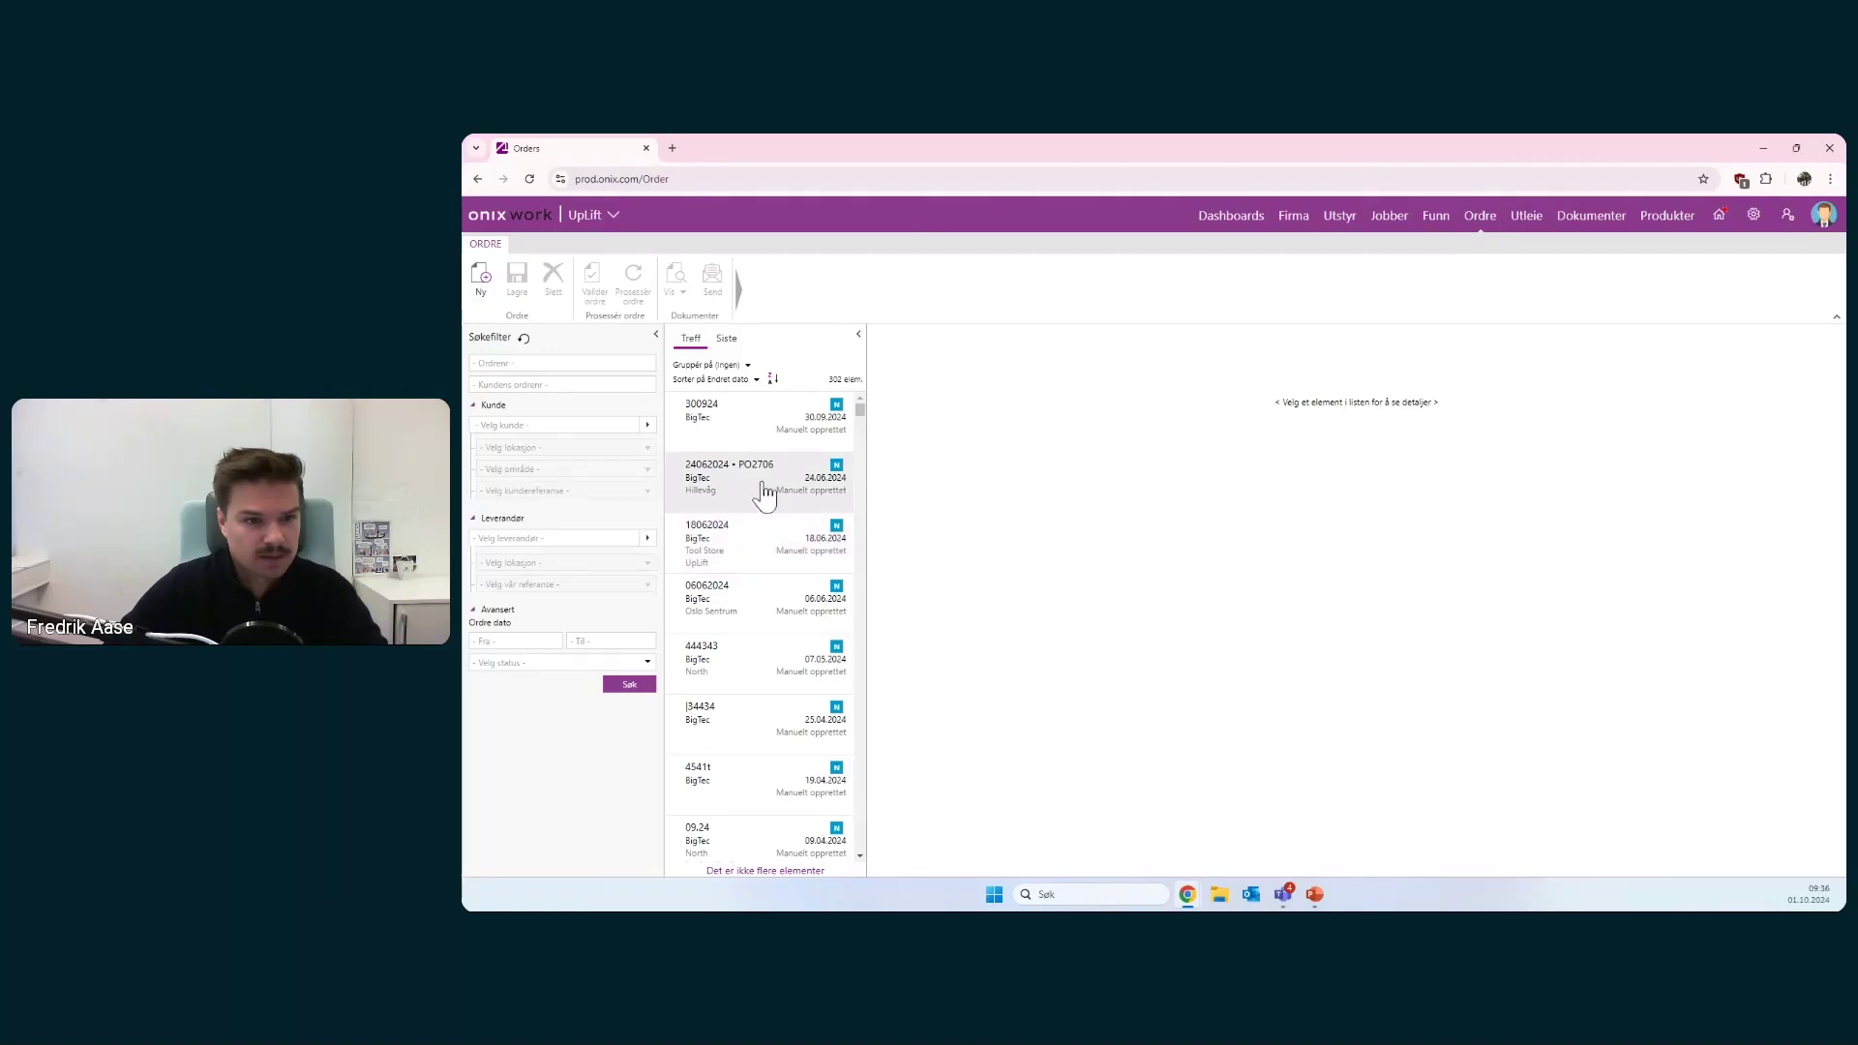
{"action": "left_click", "coordinate": [752, 419]}
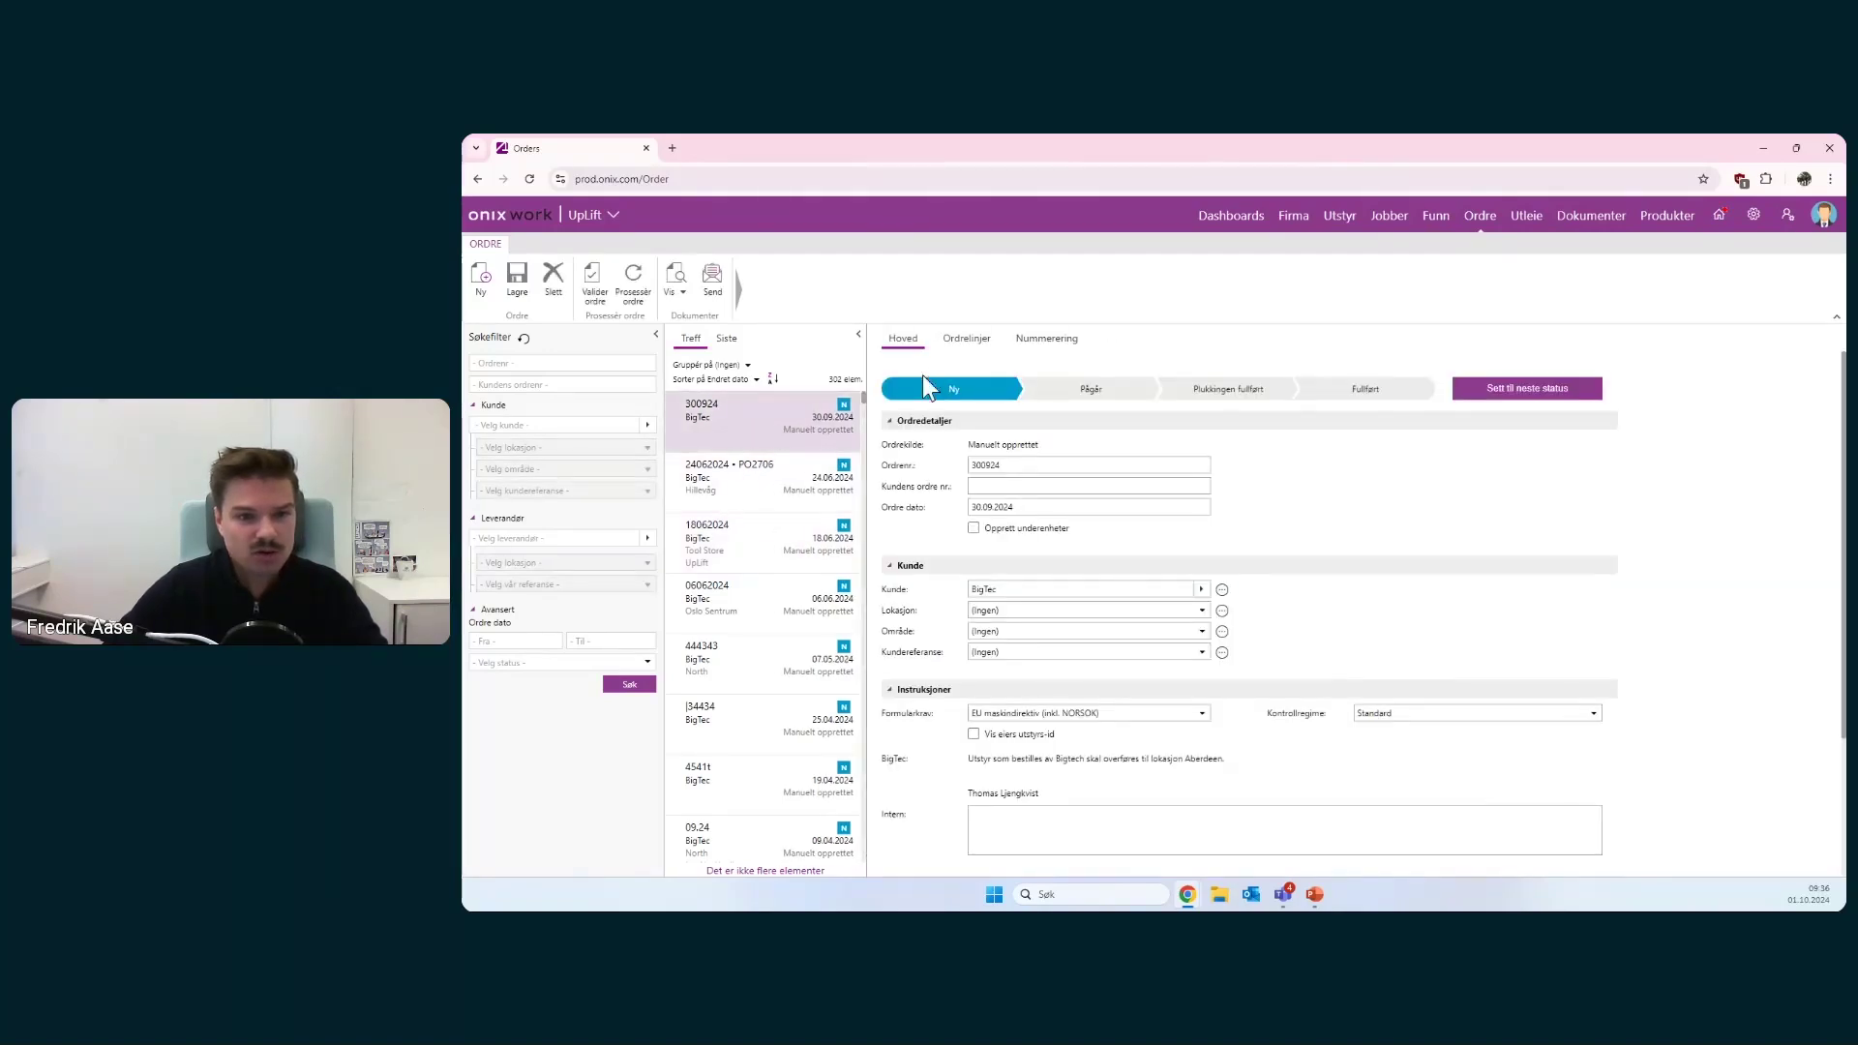
- Open the order's eyebolt order line and view the documents attached to it
{"action": "left_click", "coordinate": [967, 346]}
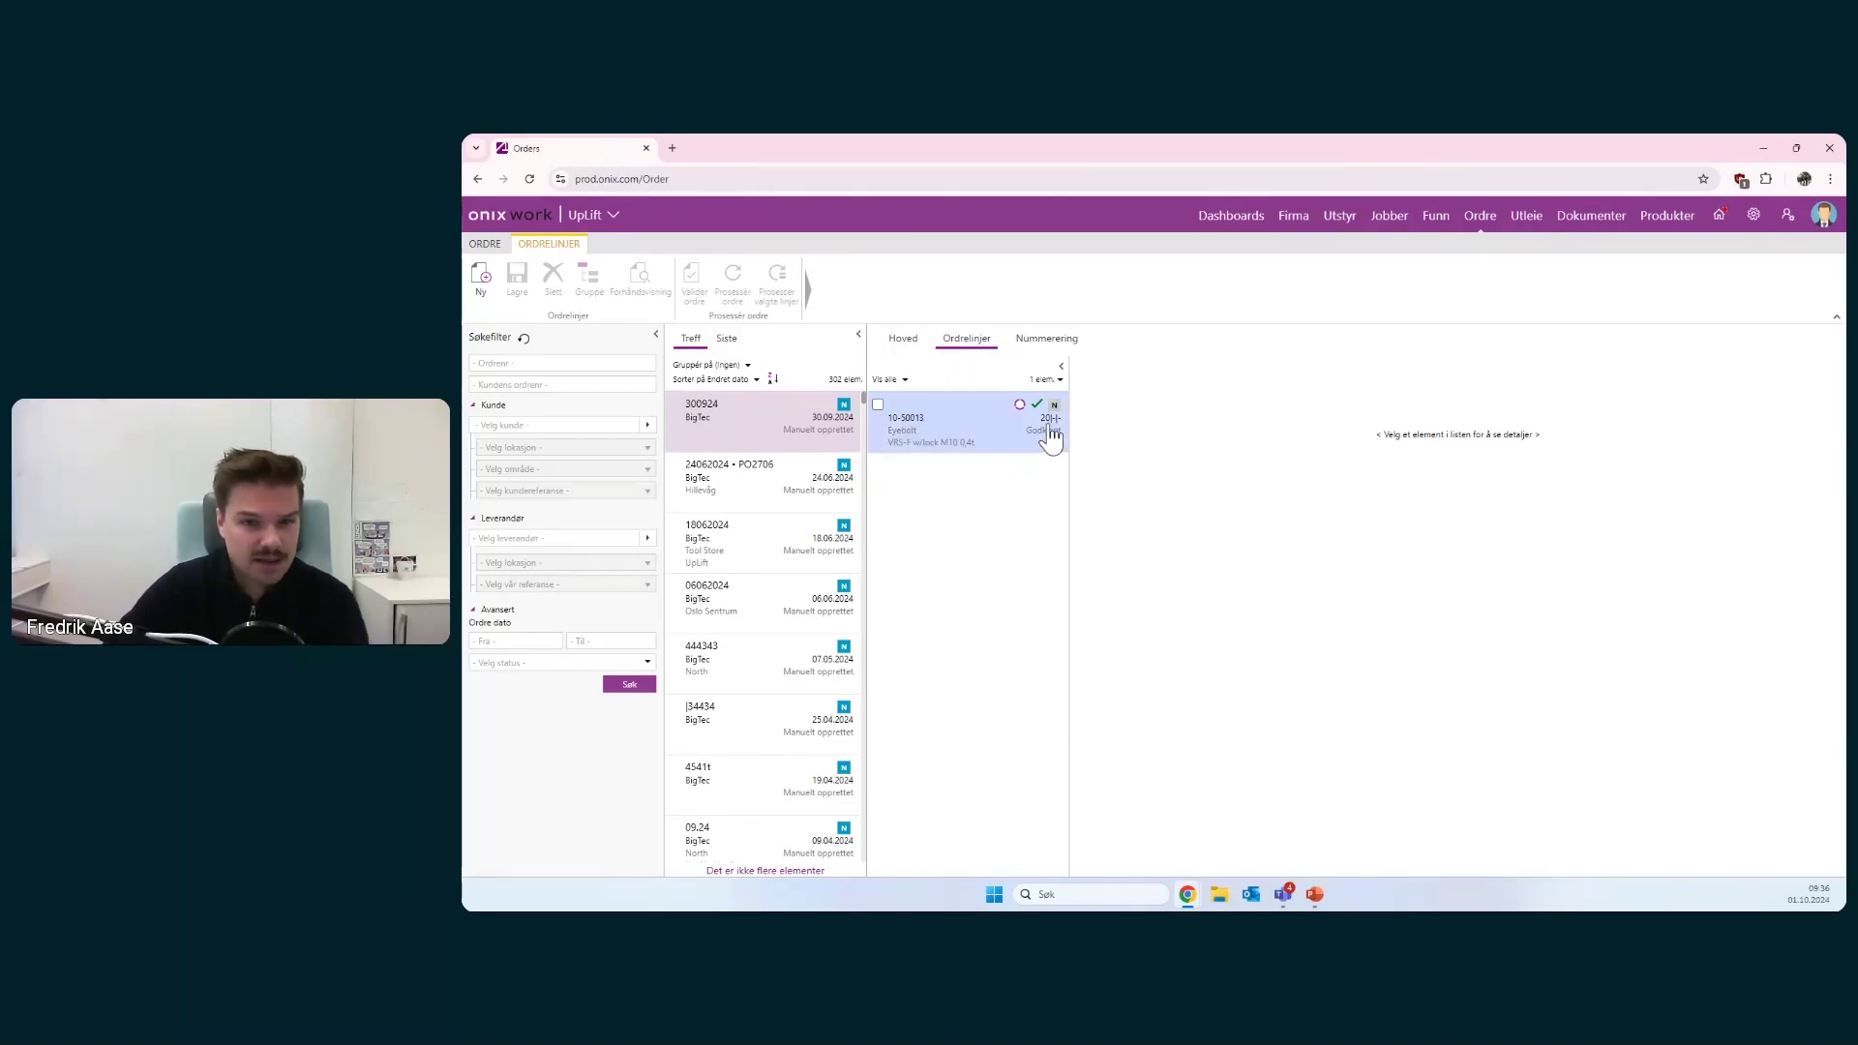
{"action": "left_click", "coordinate": [954, 422]}
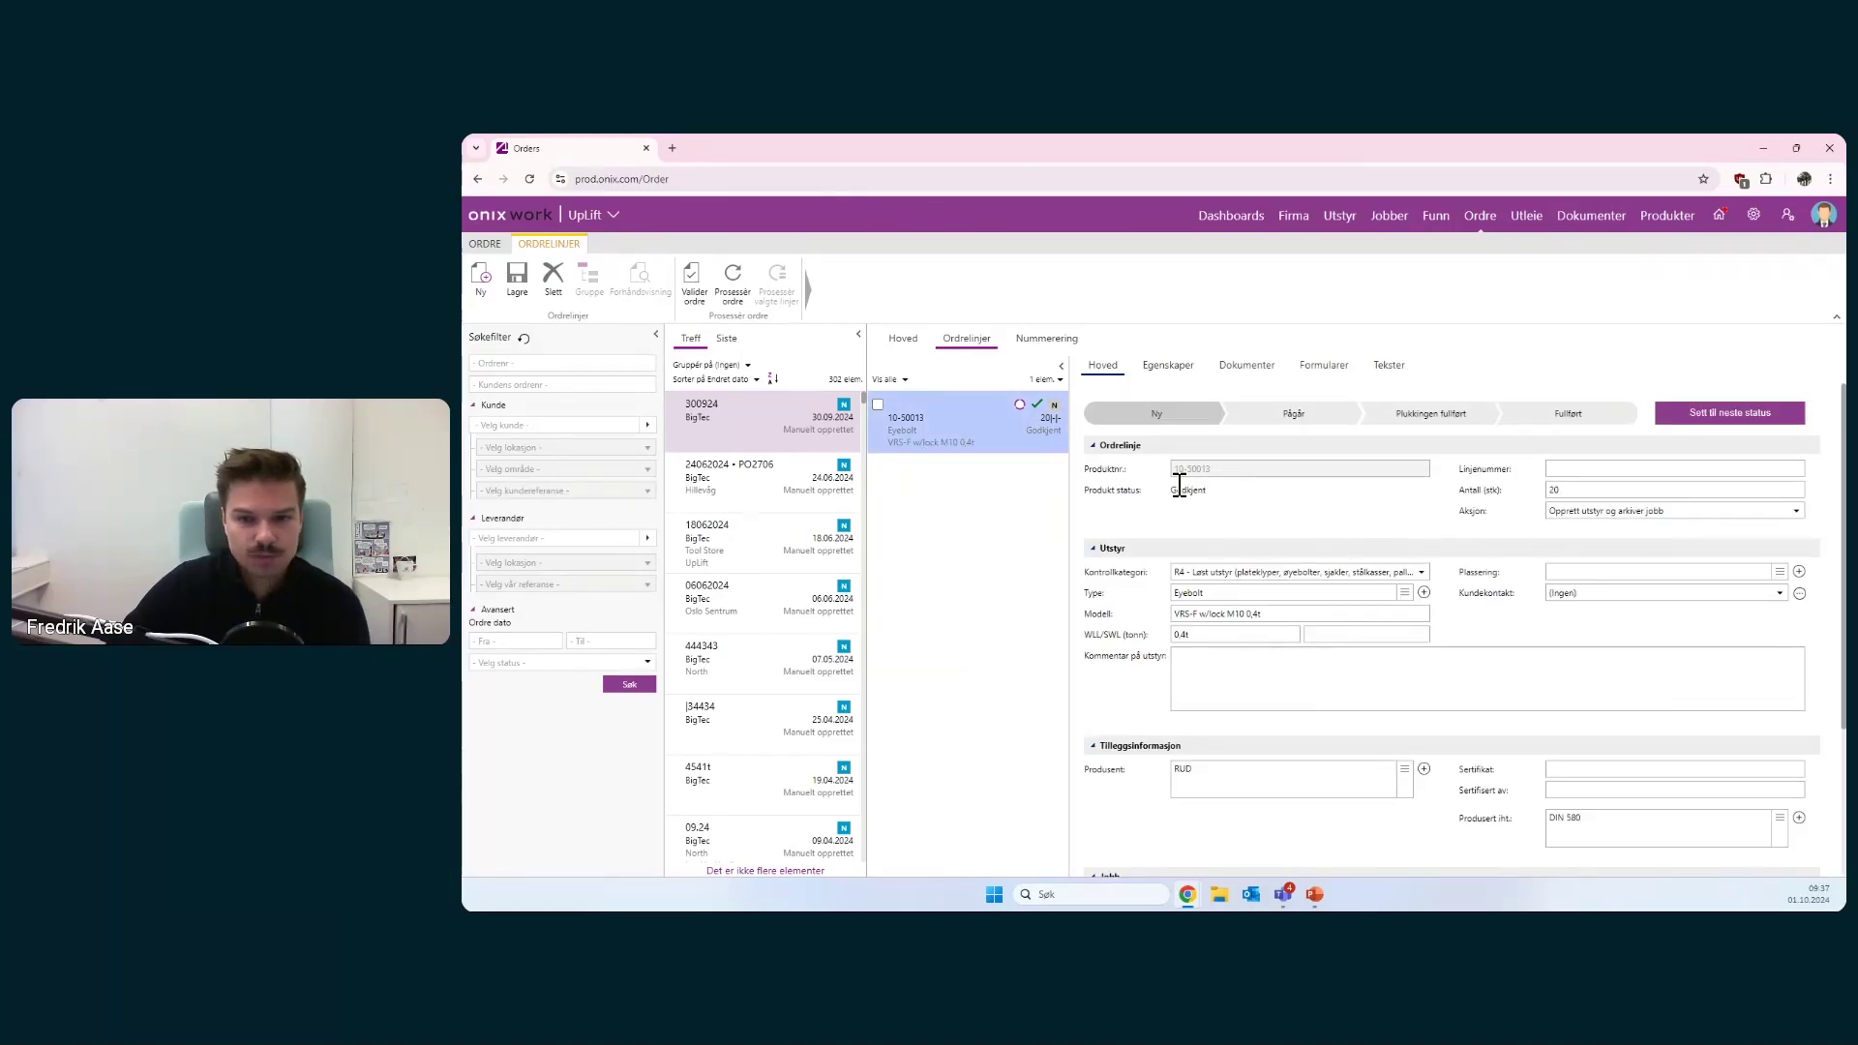
{"action": "left_click", "coordinate": [1235, 372]}
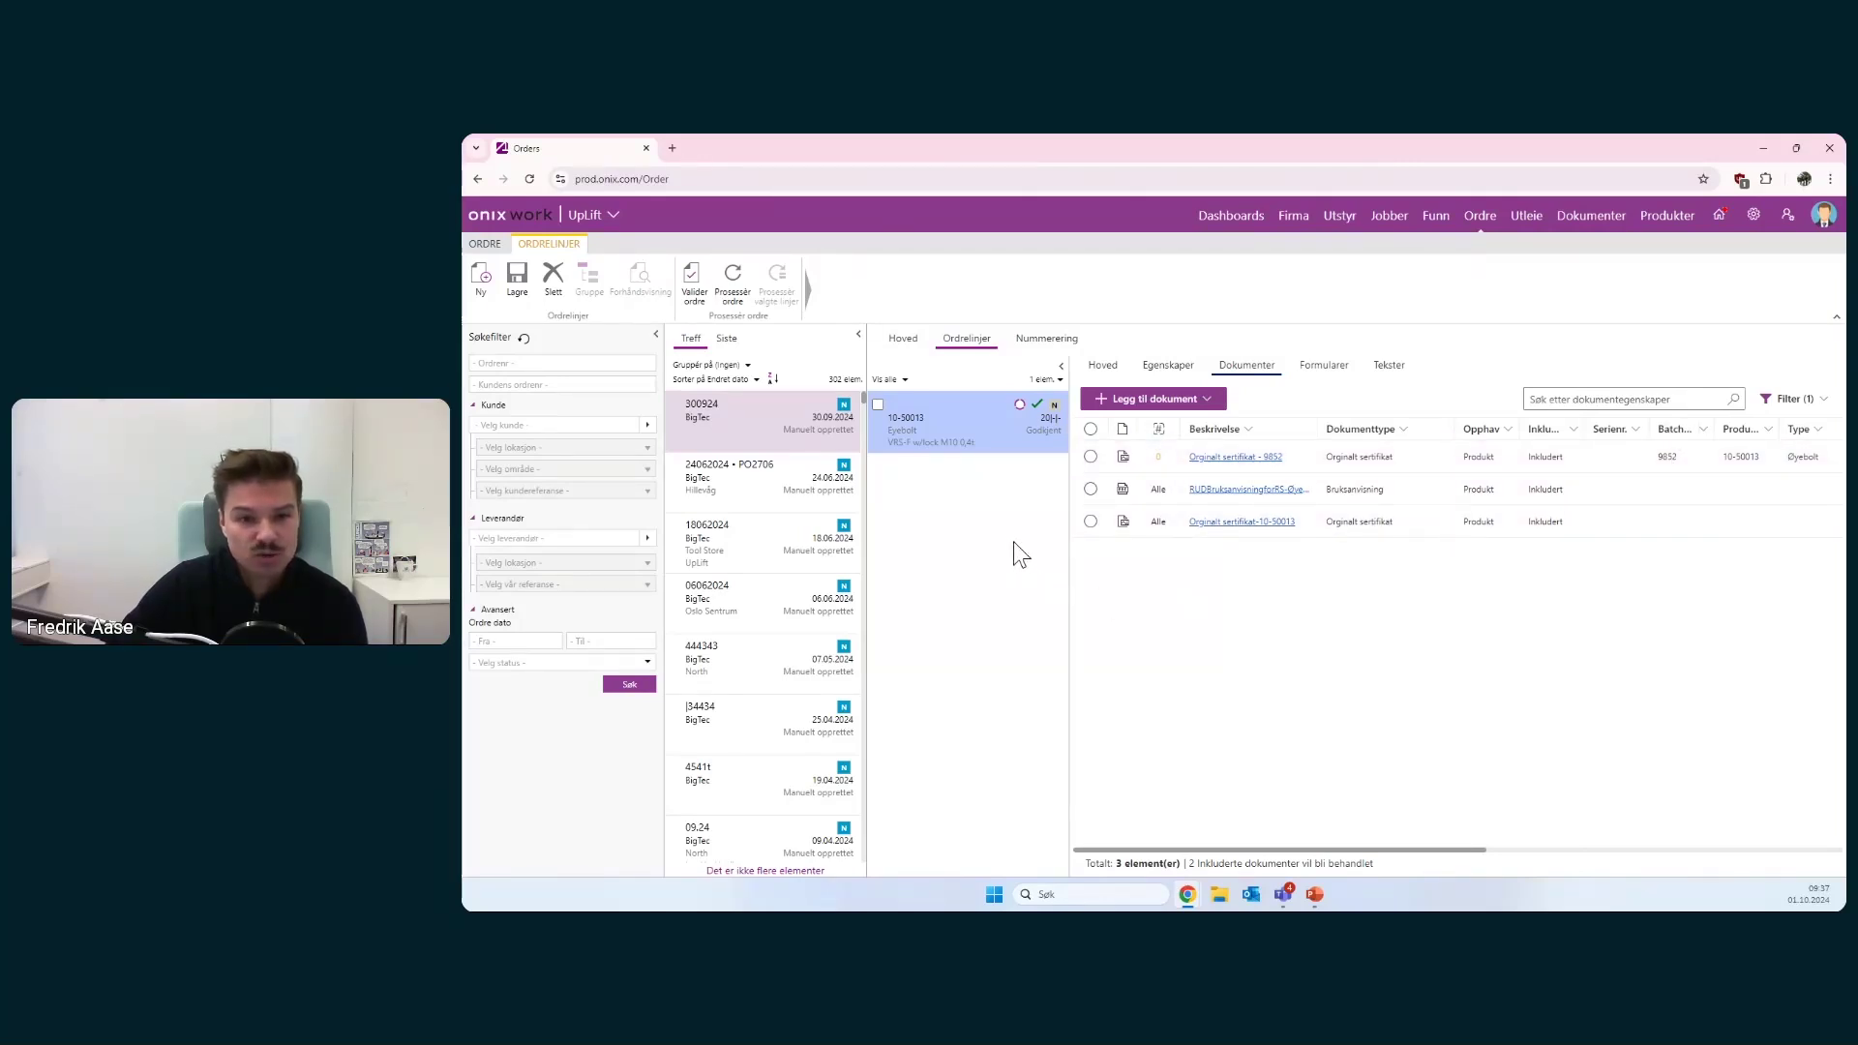
- Apply batch number 9852 to all 20 eyebolt units in the order's numbering and save
{"action": "left_click", "coordinate": [1045, 340]}
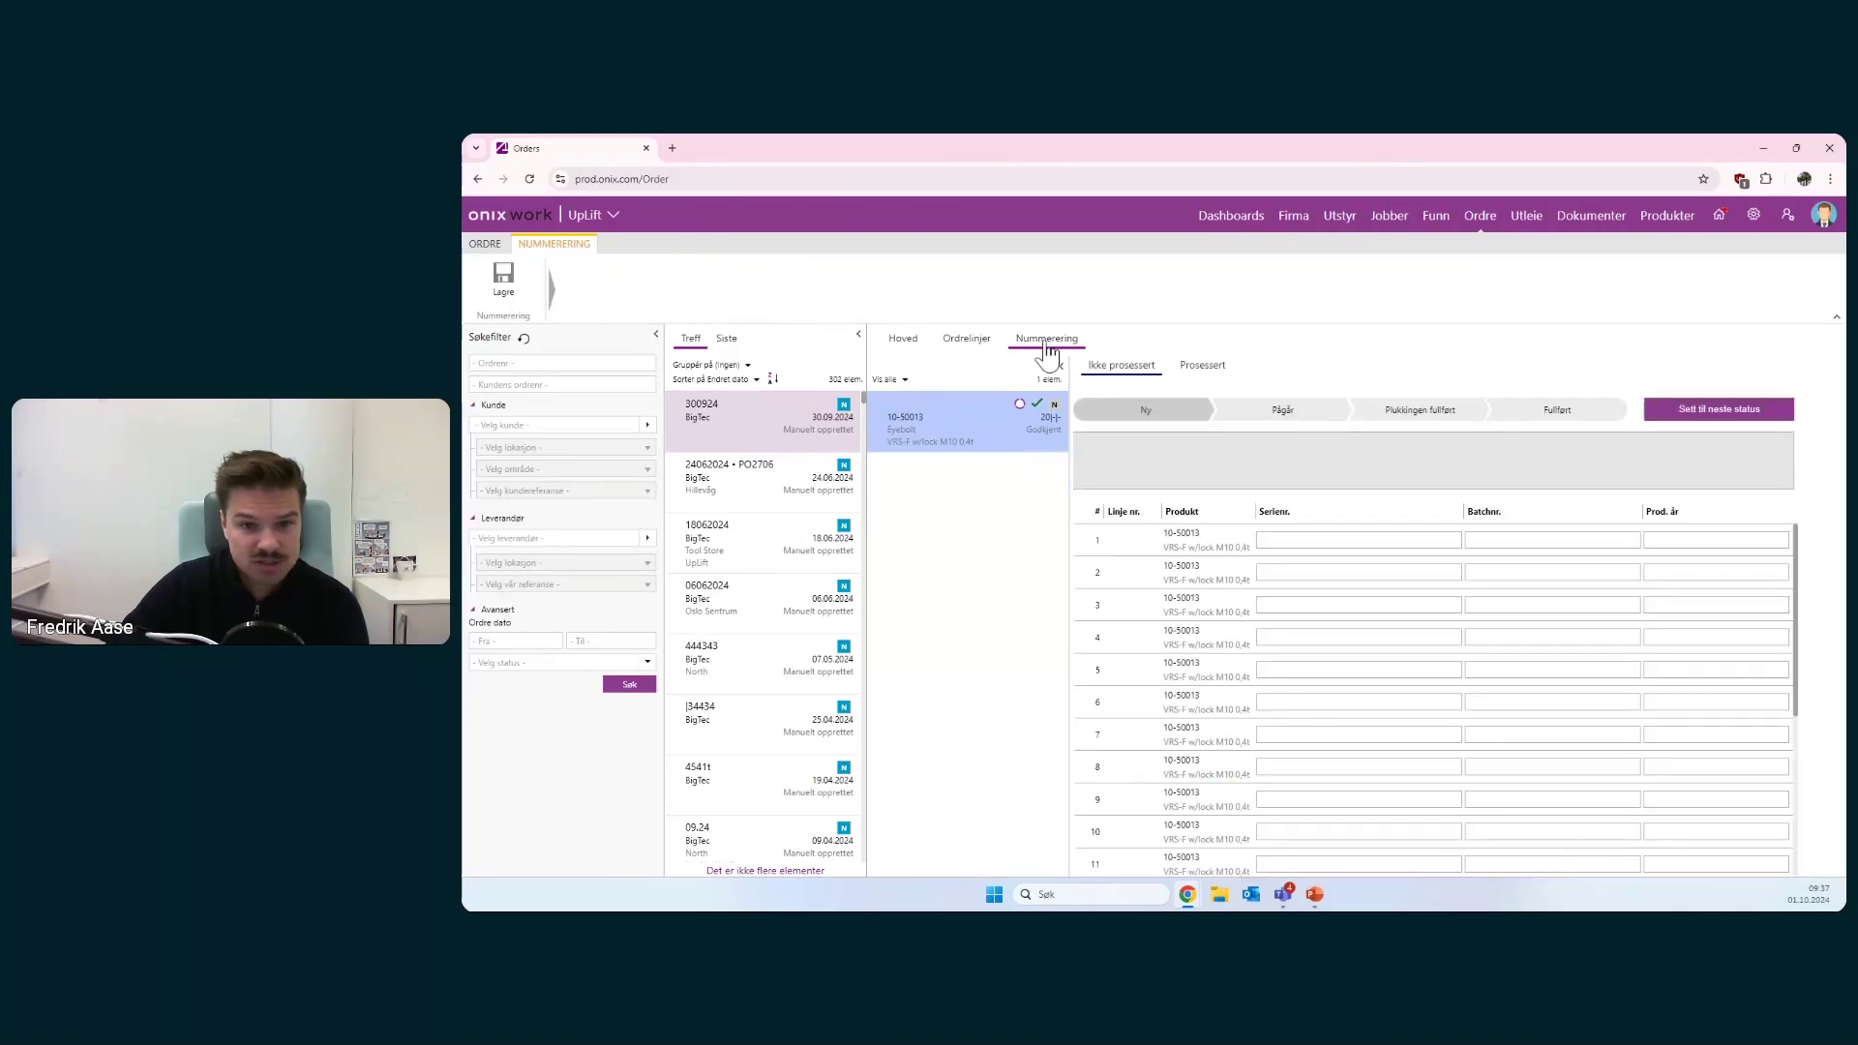
{"action": "left_click", "coordinate": [1486, 539]}
{"action": "left_click", "coordinate": [1230, 461]}
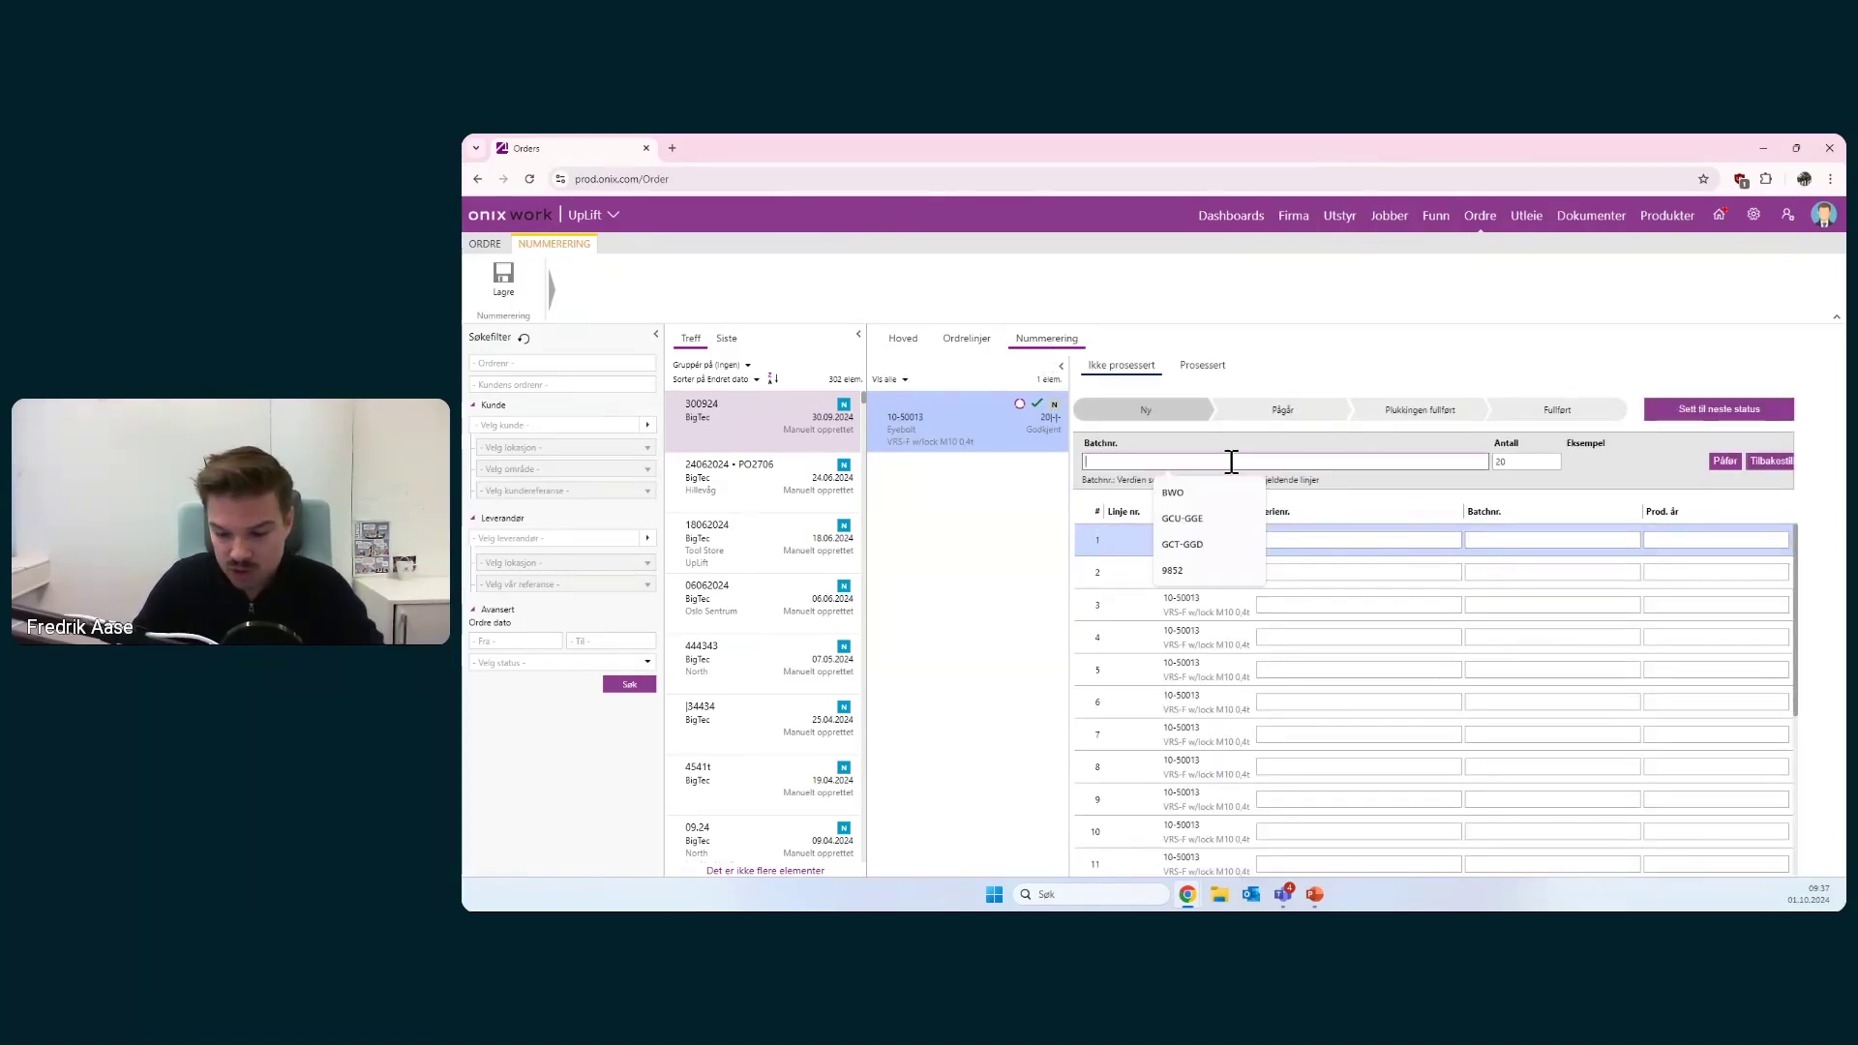
{"action": "type", "text": "9852"}
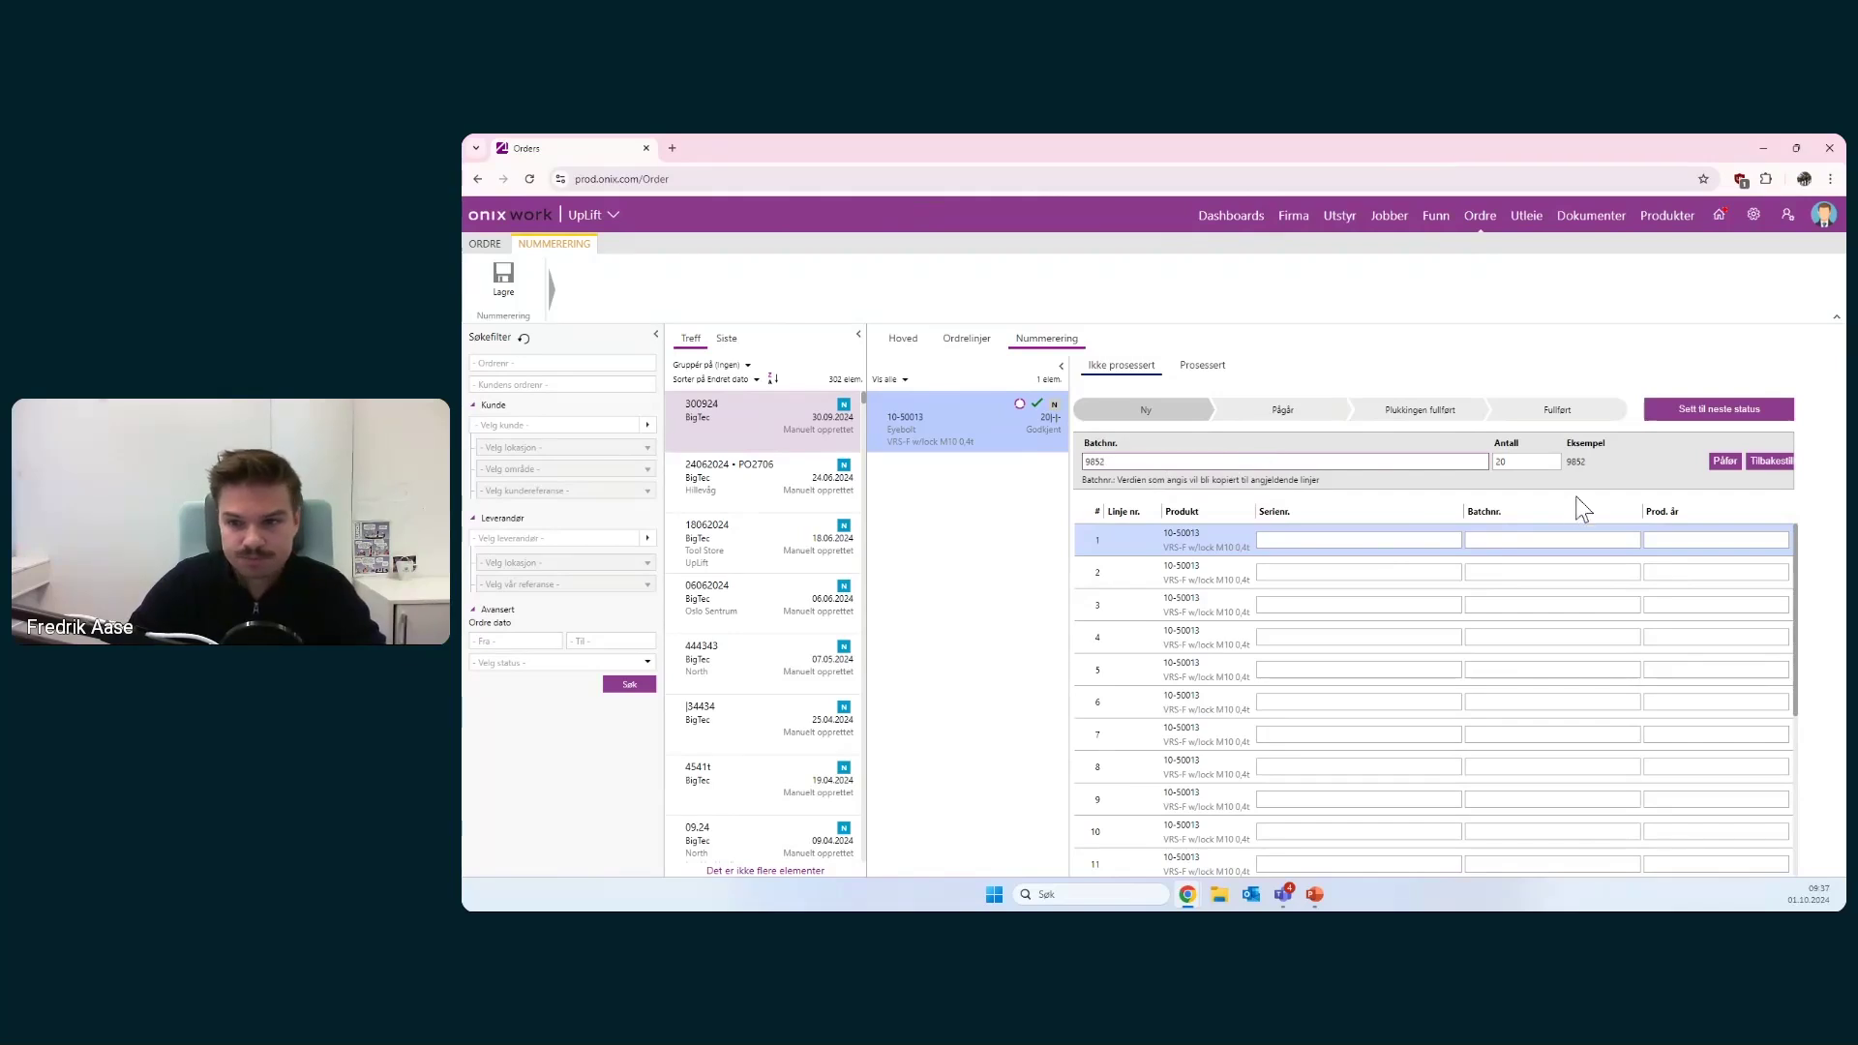
{"action": "left_click", "coordinate": [1724, 461]}
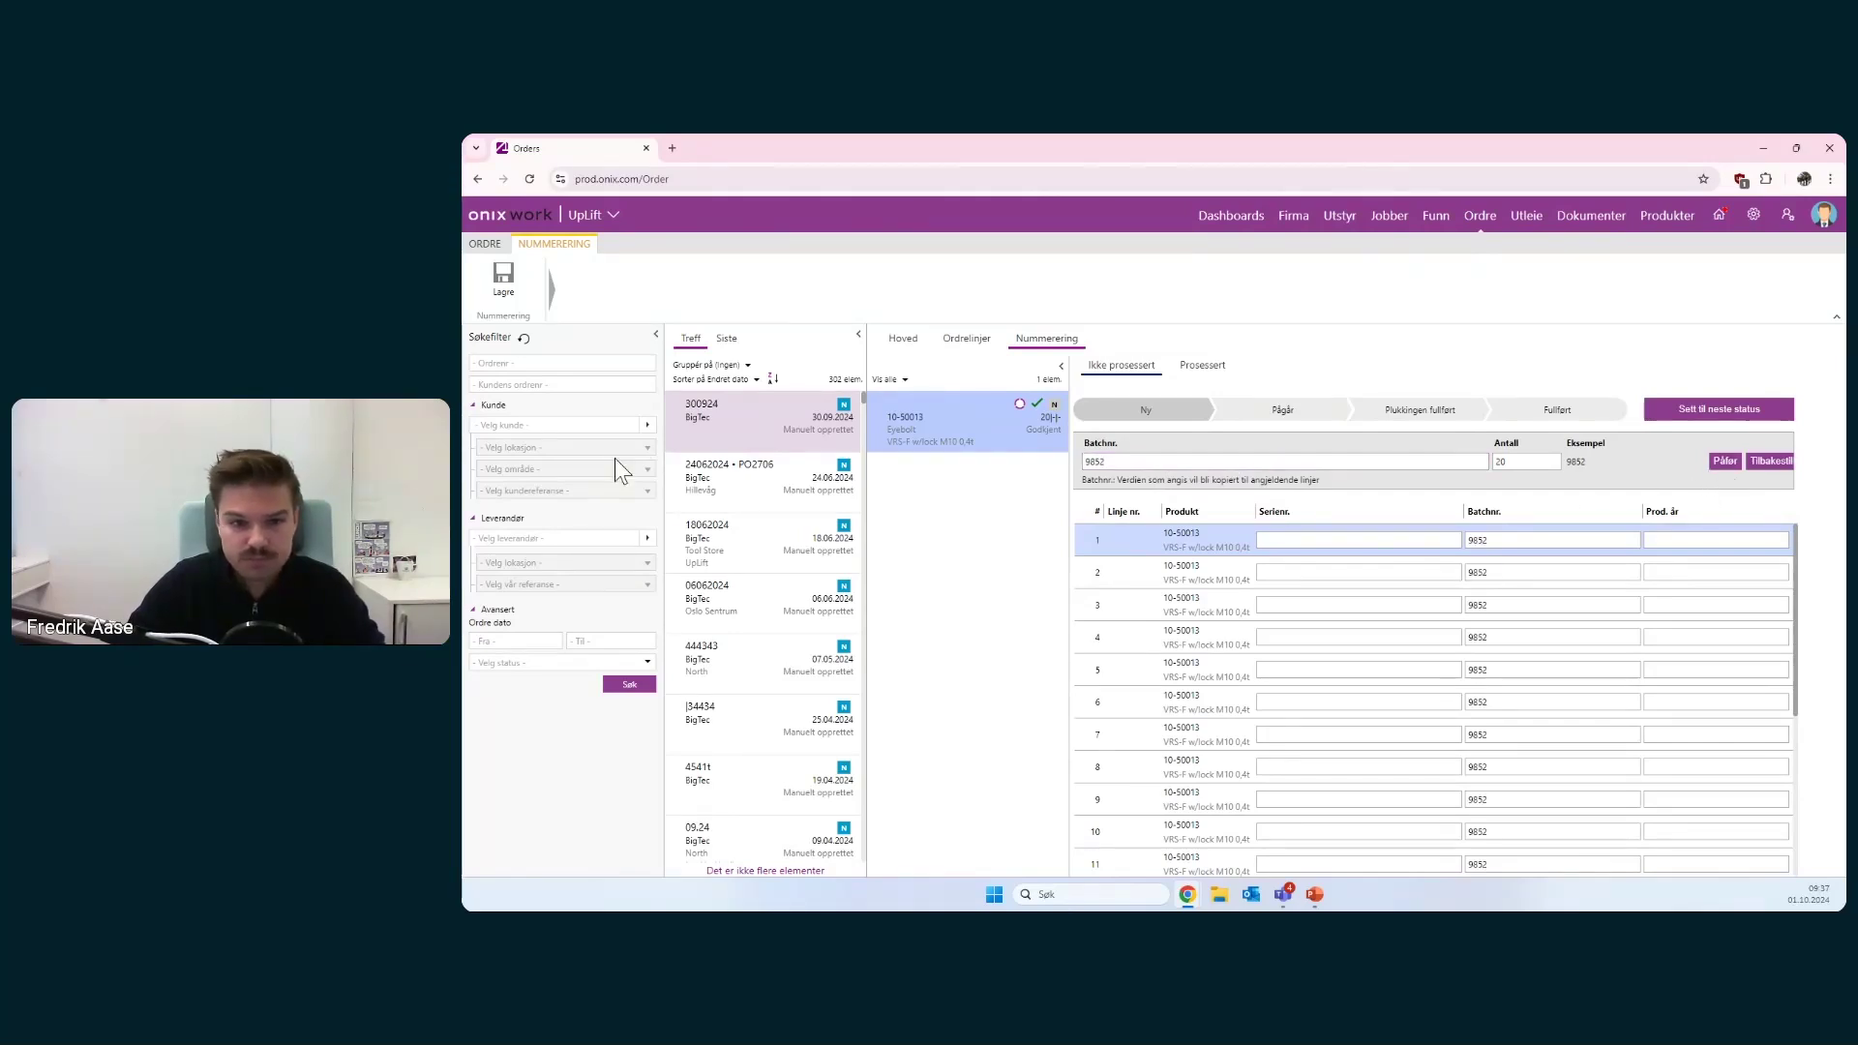
{"action": "left_click", "coordinate": [504, 302]}
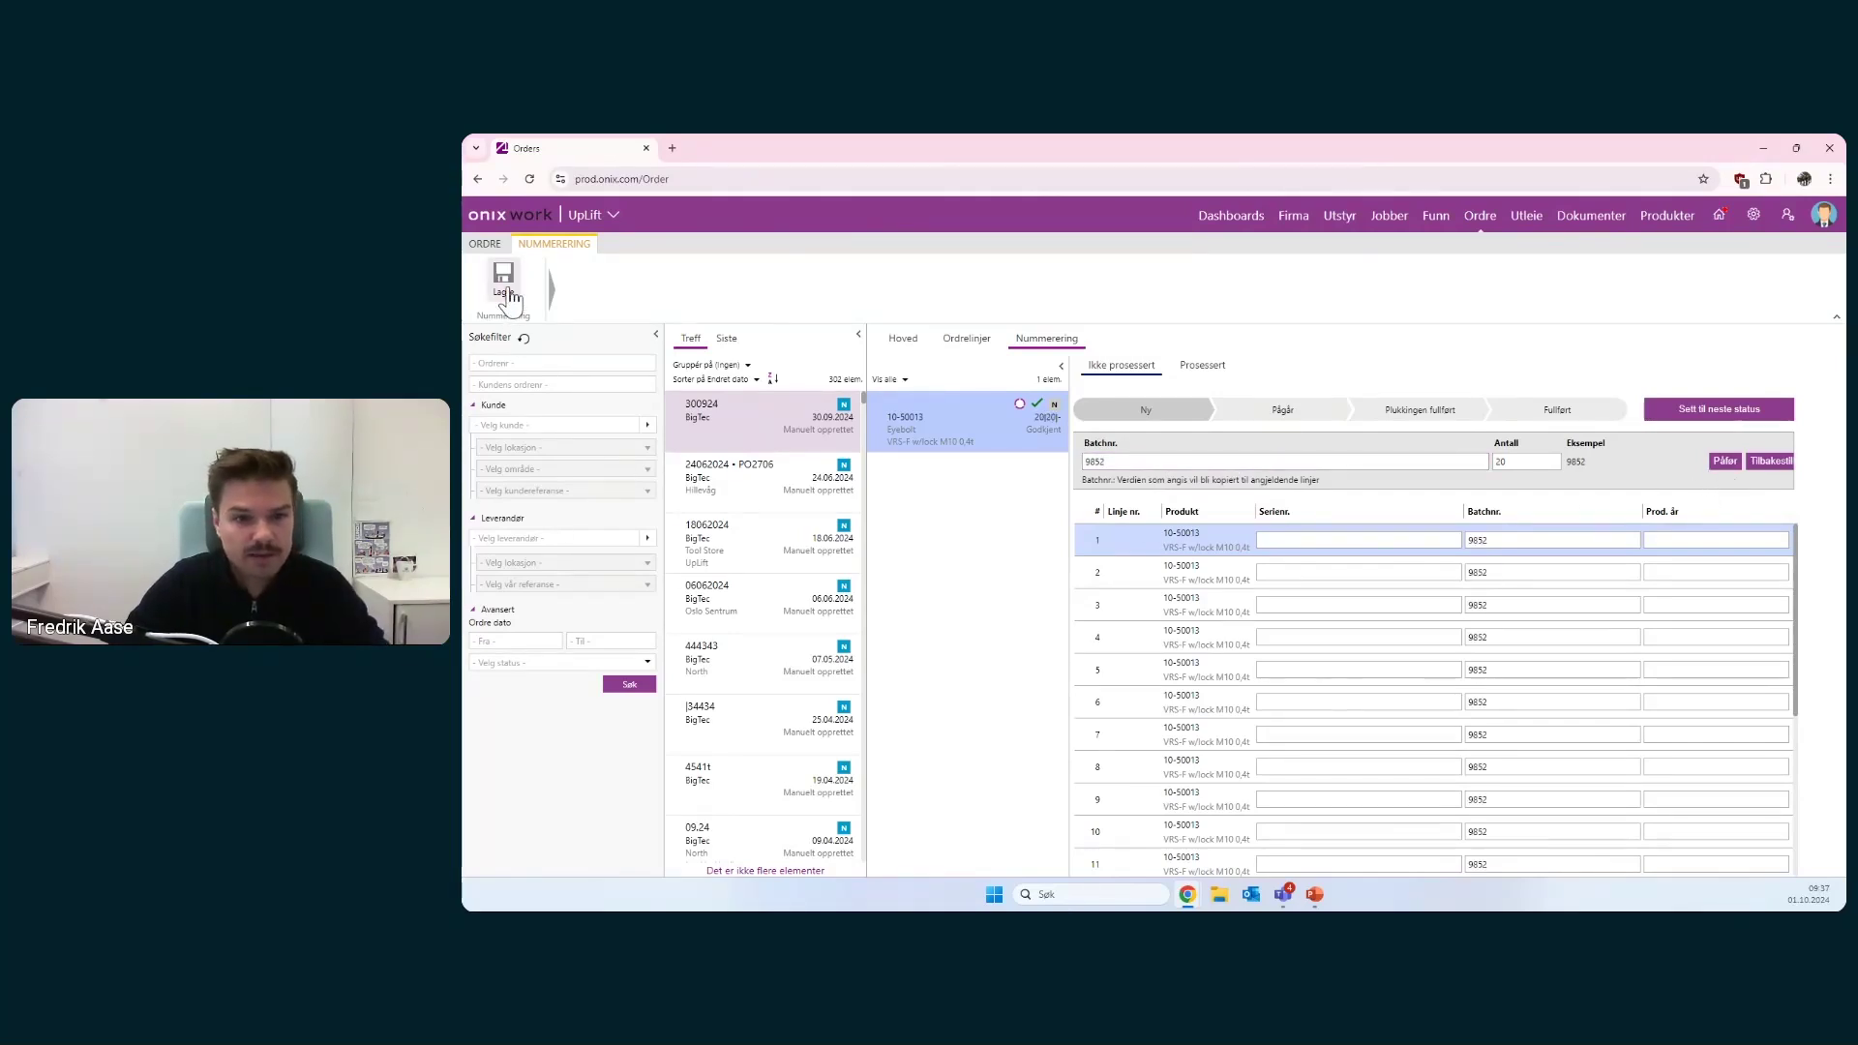
- Return to the order line's documents and check the options for adding a document, without adding one
{"action": "left_click", "coordinate": [968, 340]}
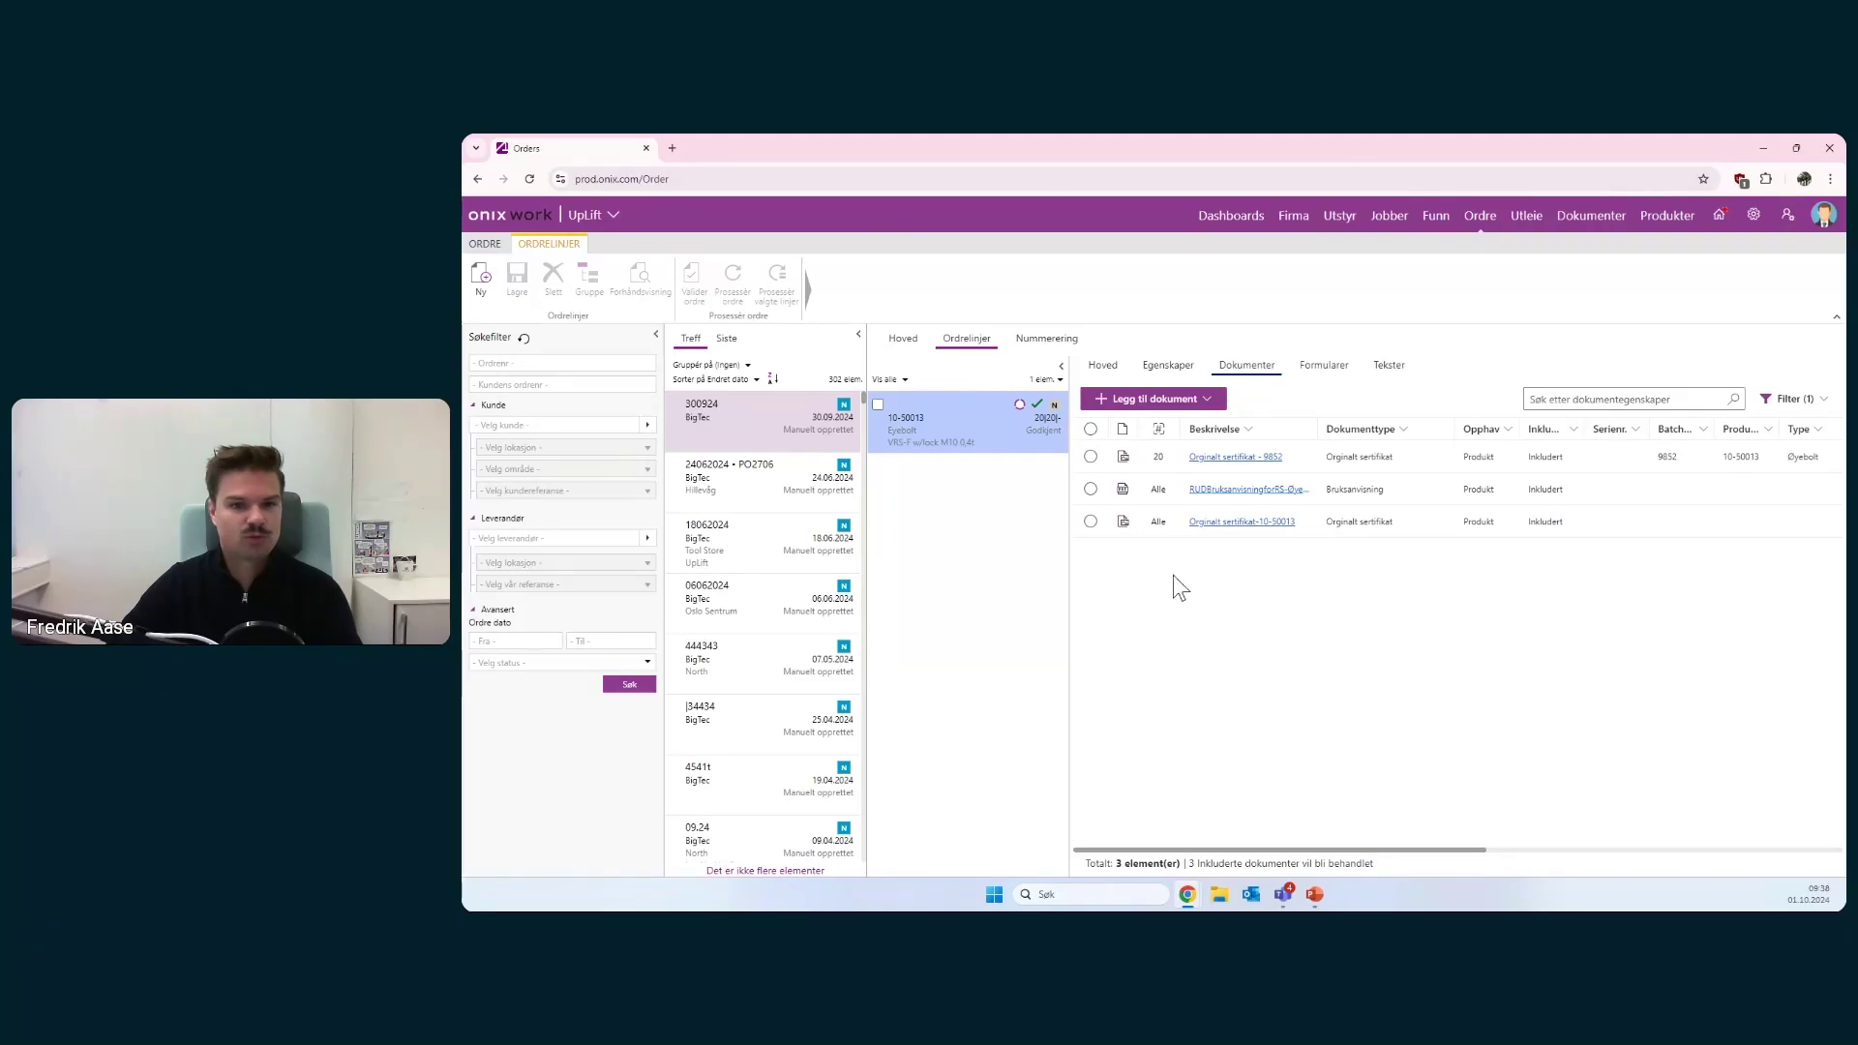
{"action": "left_click", "coordinate": [1196, 408]}
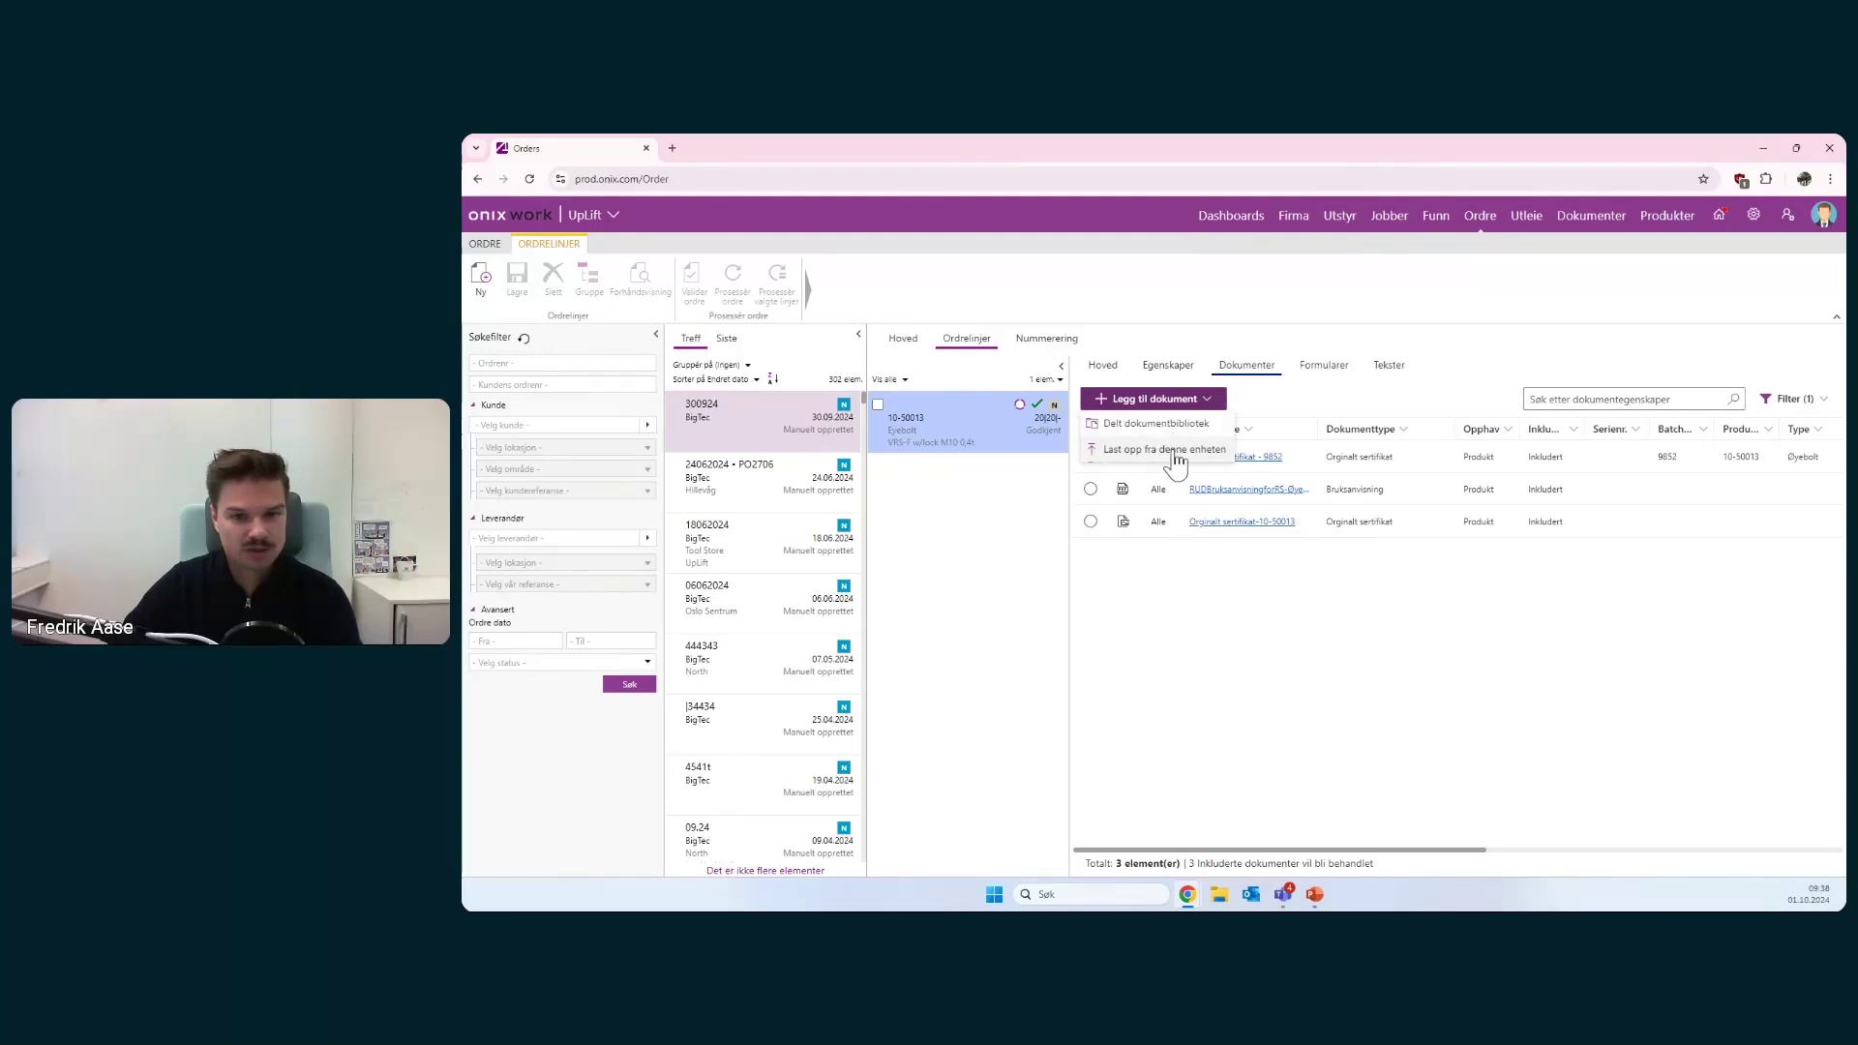
{"action": "left_click", "coordinate": [1187, 562]}
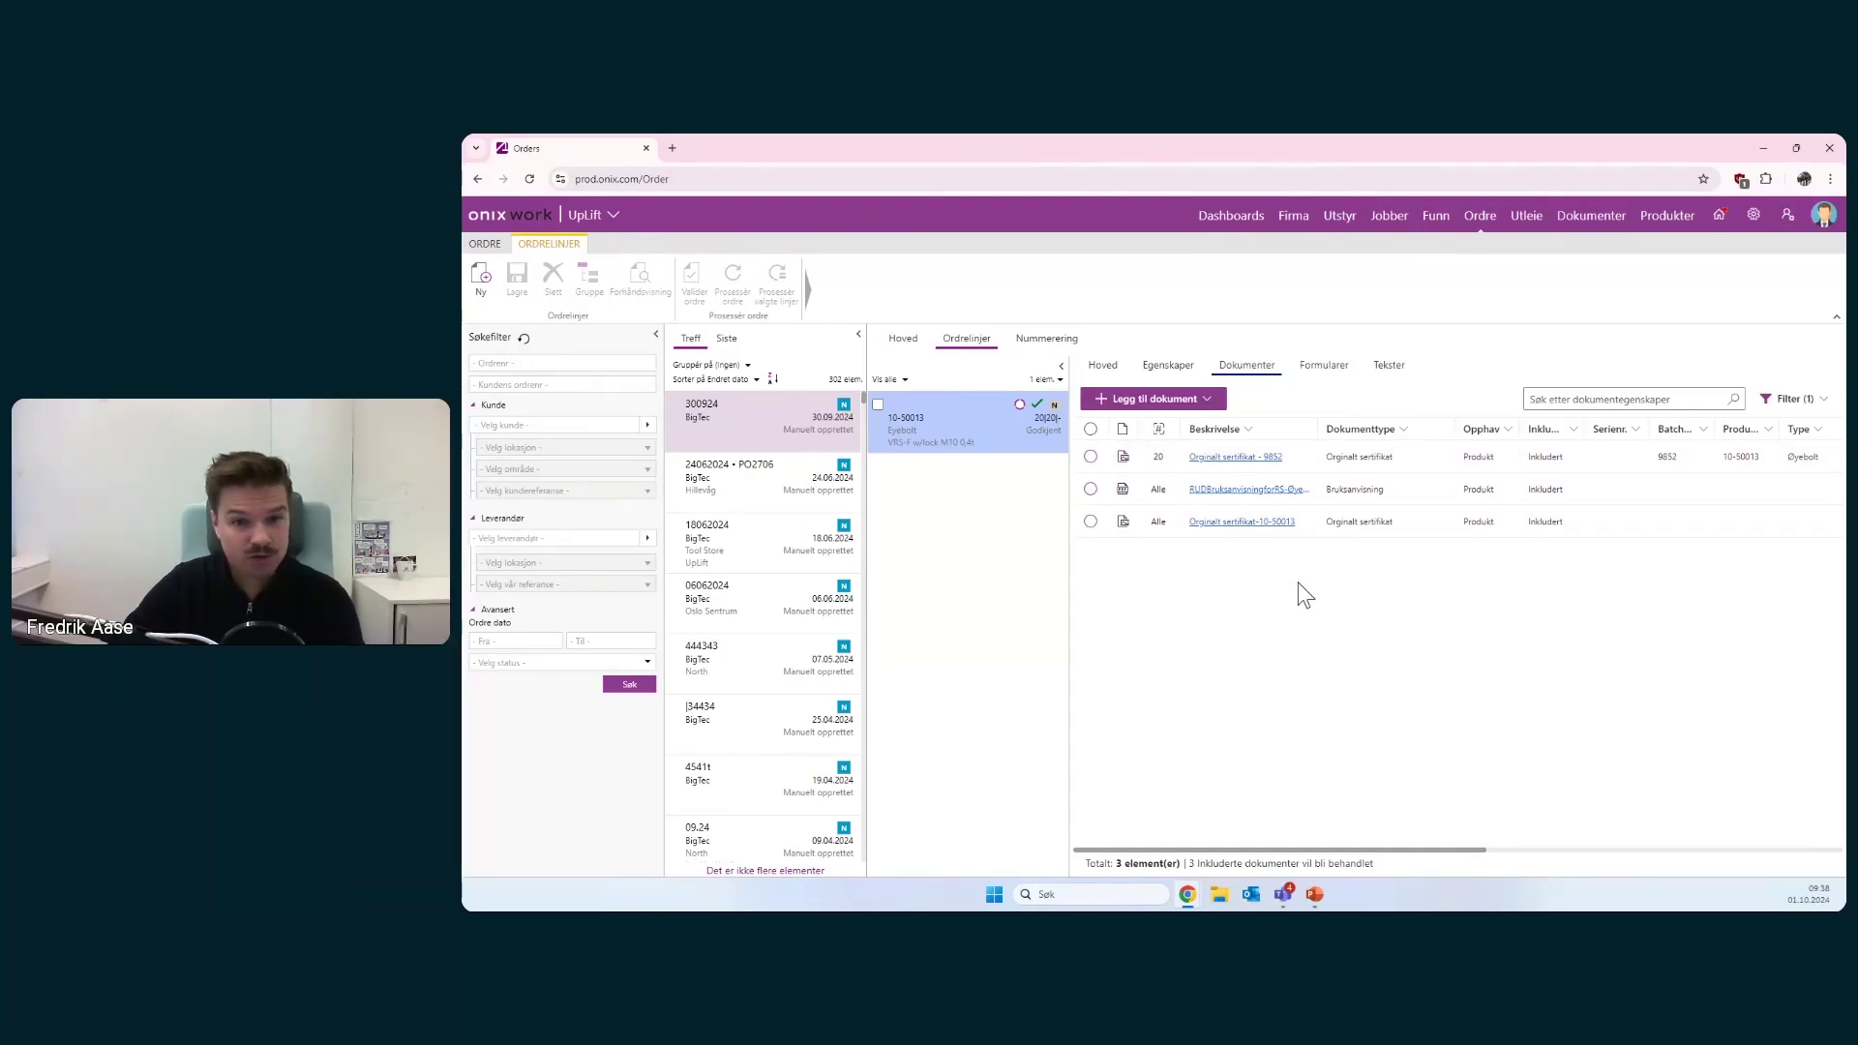
- Exclude the document "Orginalt sertifikat-10-50013" from the eyebolt order line
{"action": "left_click", "coordinate": [1091, 524]}
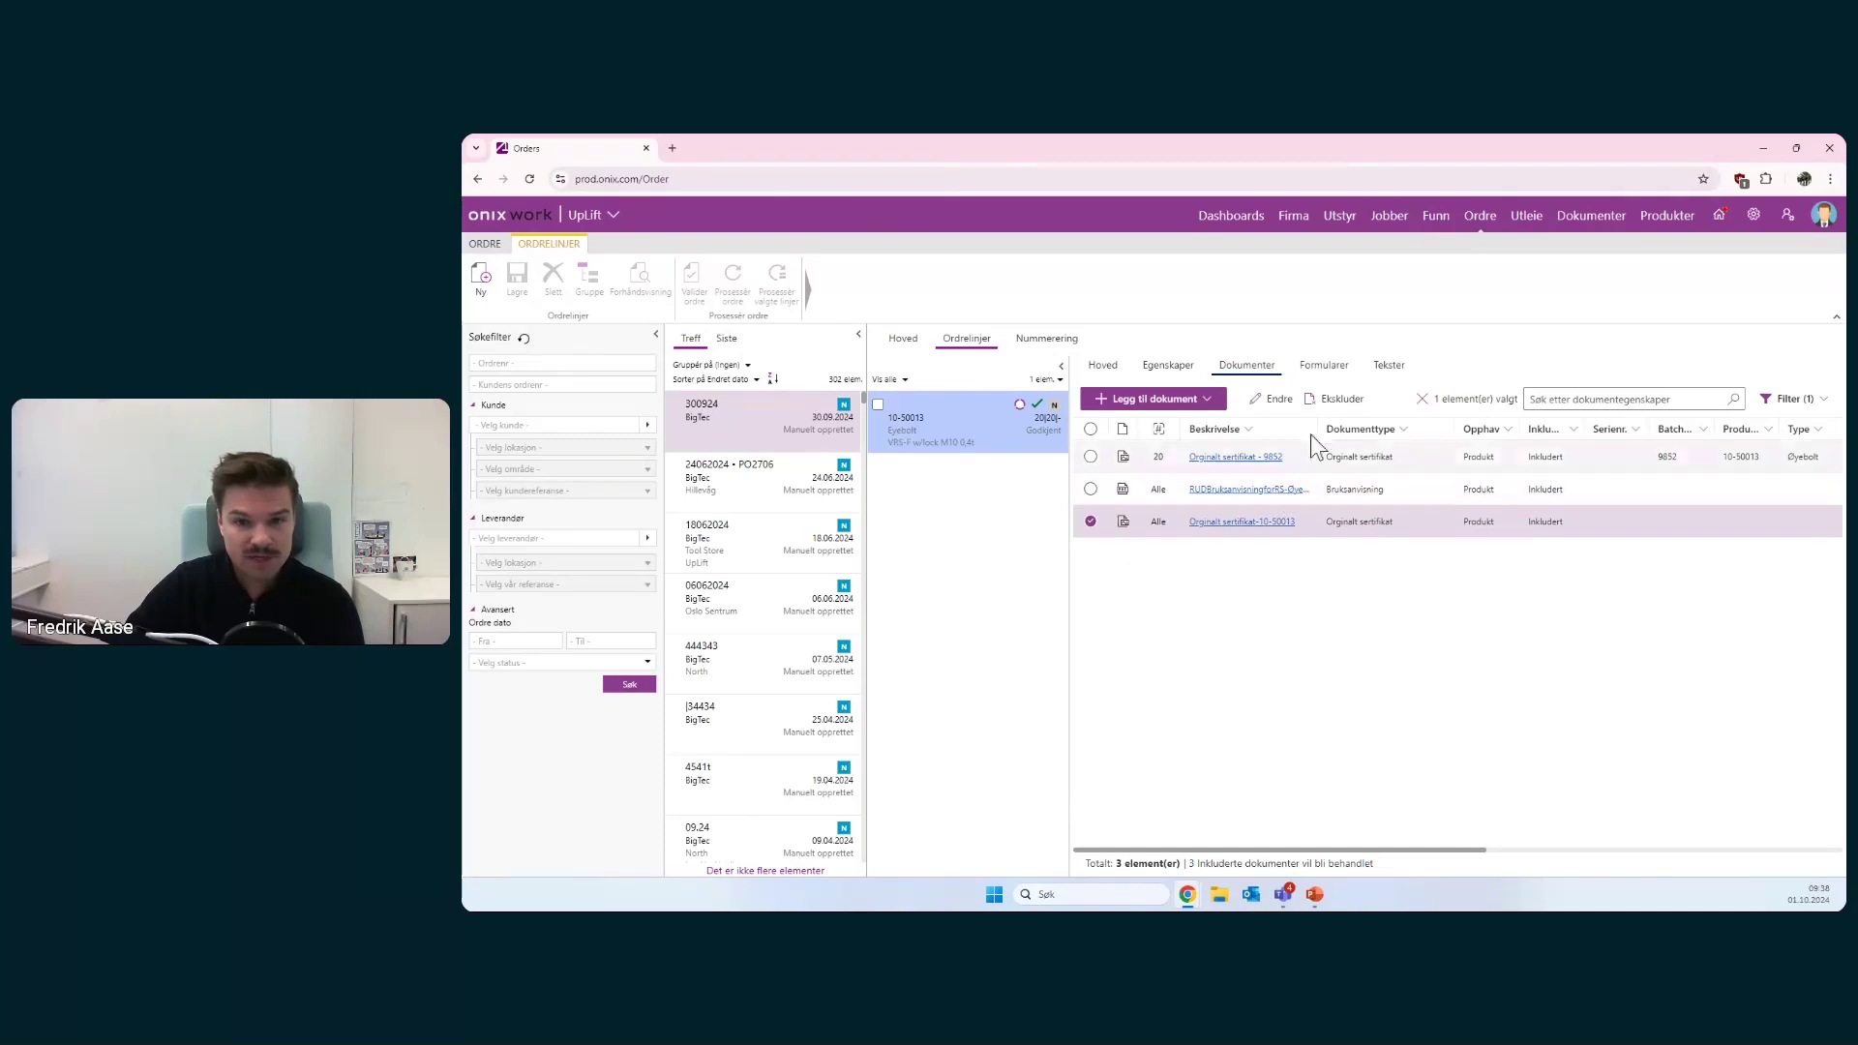
{"action": "left_click", "coordinate": [1339, 405]}
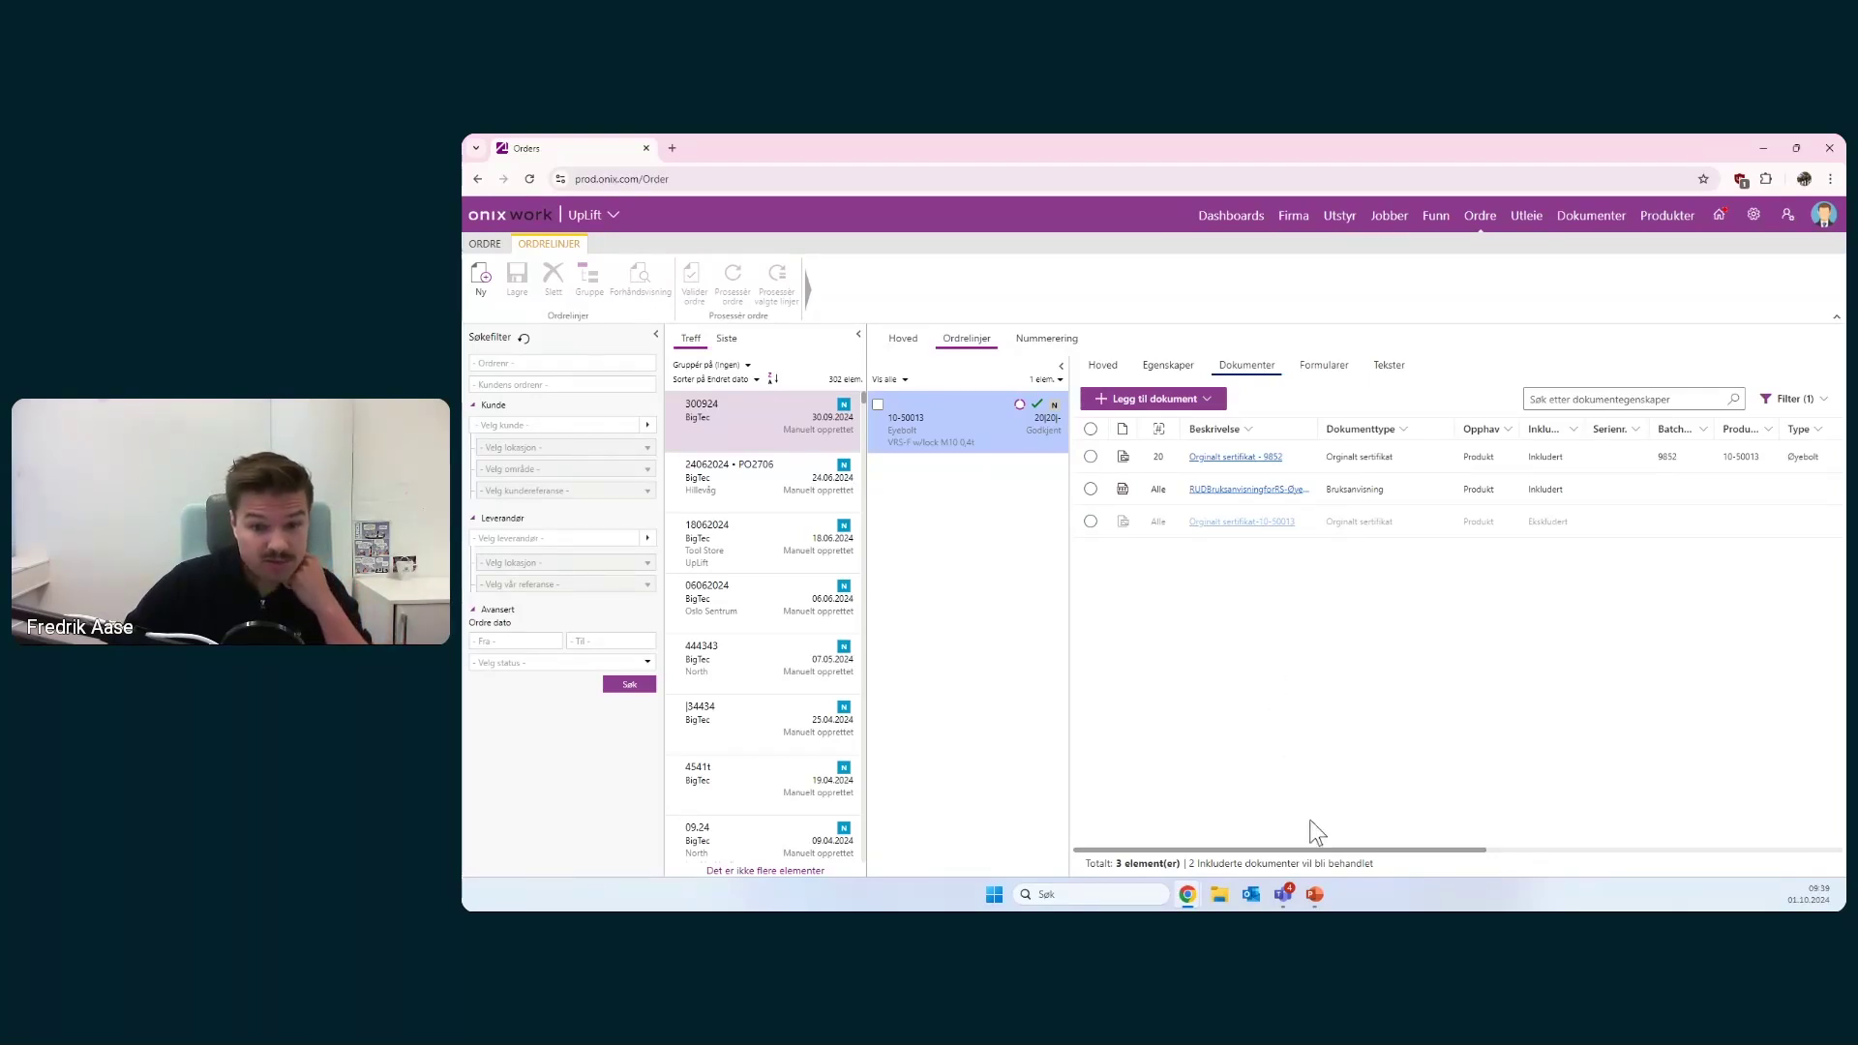
- Switch to the PowerPoint slide show and advance from the Demo slide to the Q&A slide
{"action": "left_click", "coordinate": [1314, 894]}
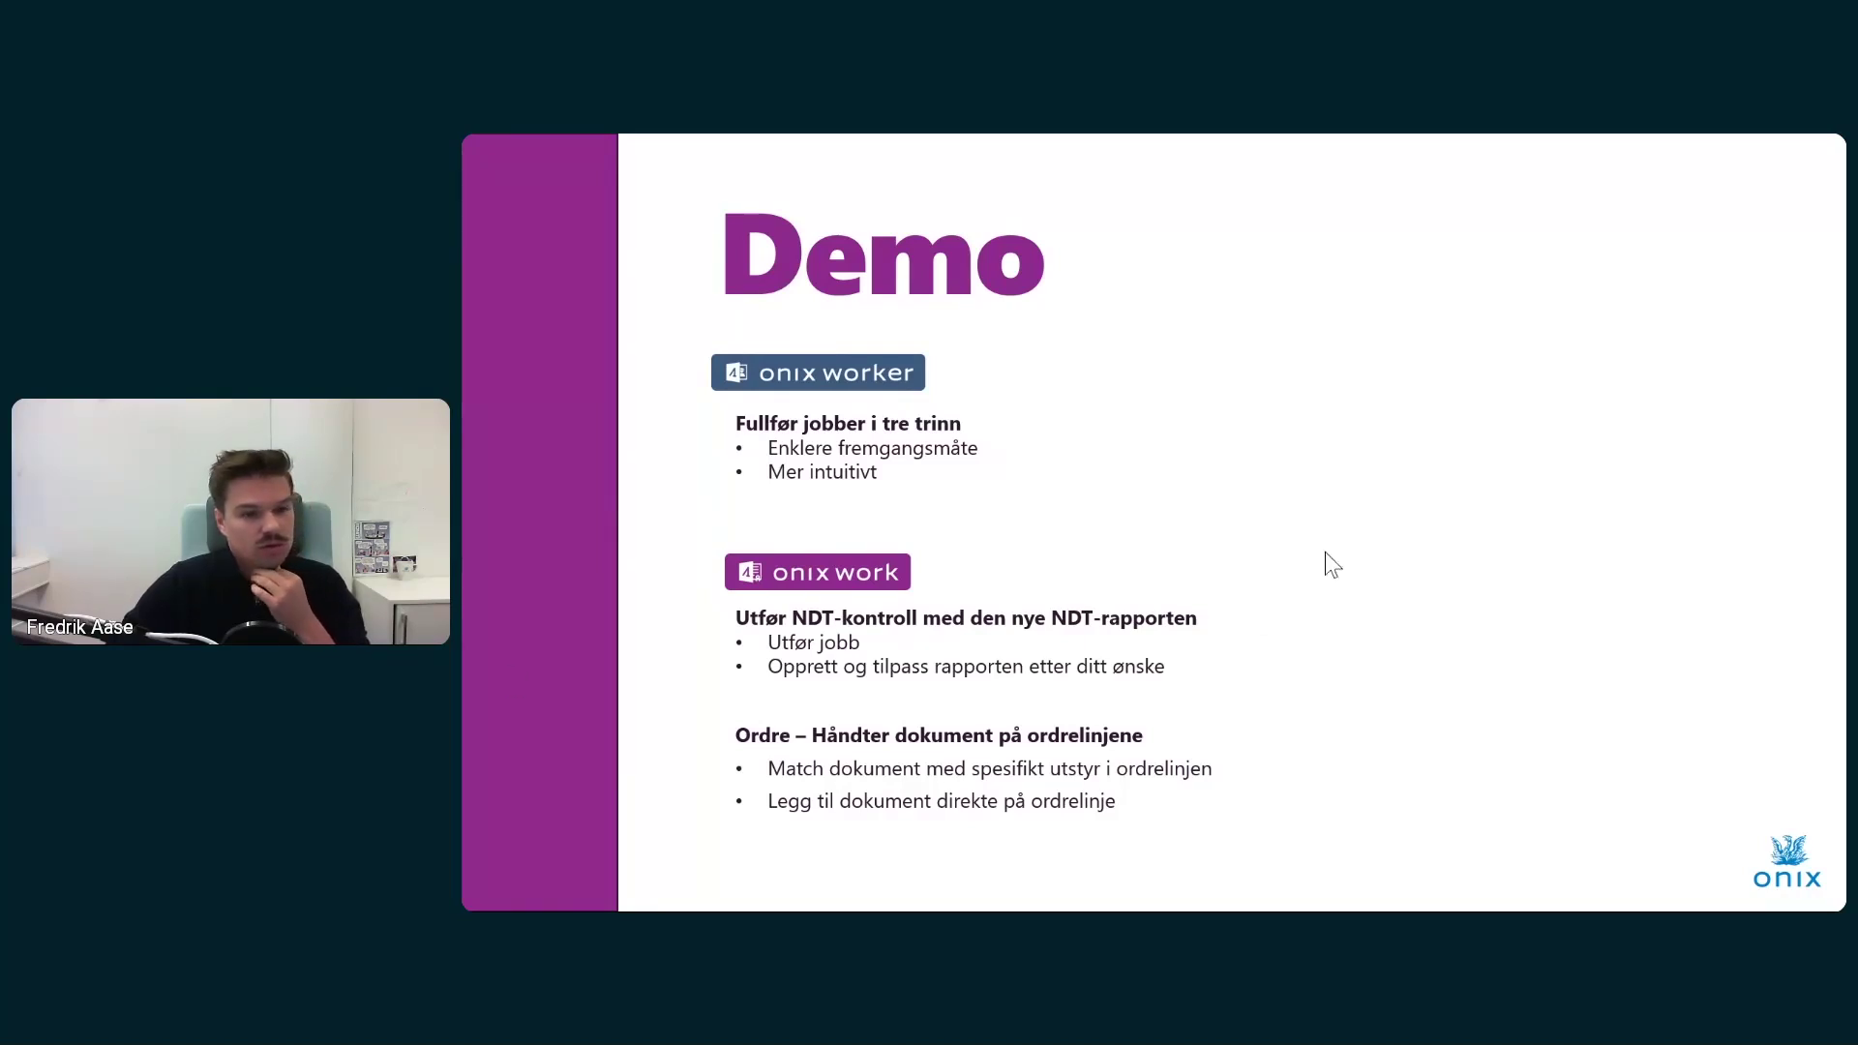
{"action": "left_click", "coordinate": [1401, 500]}
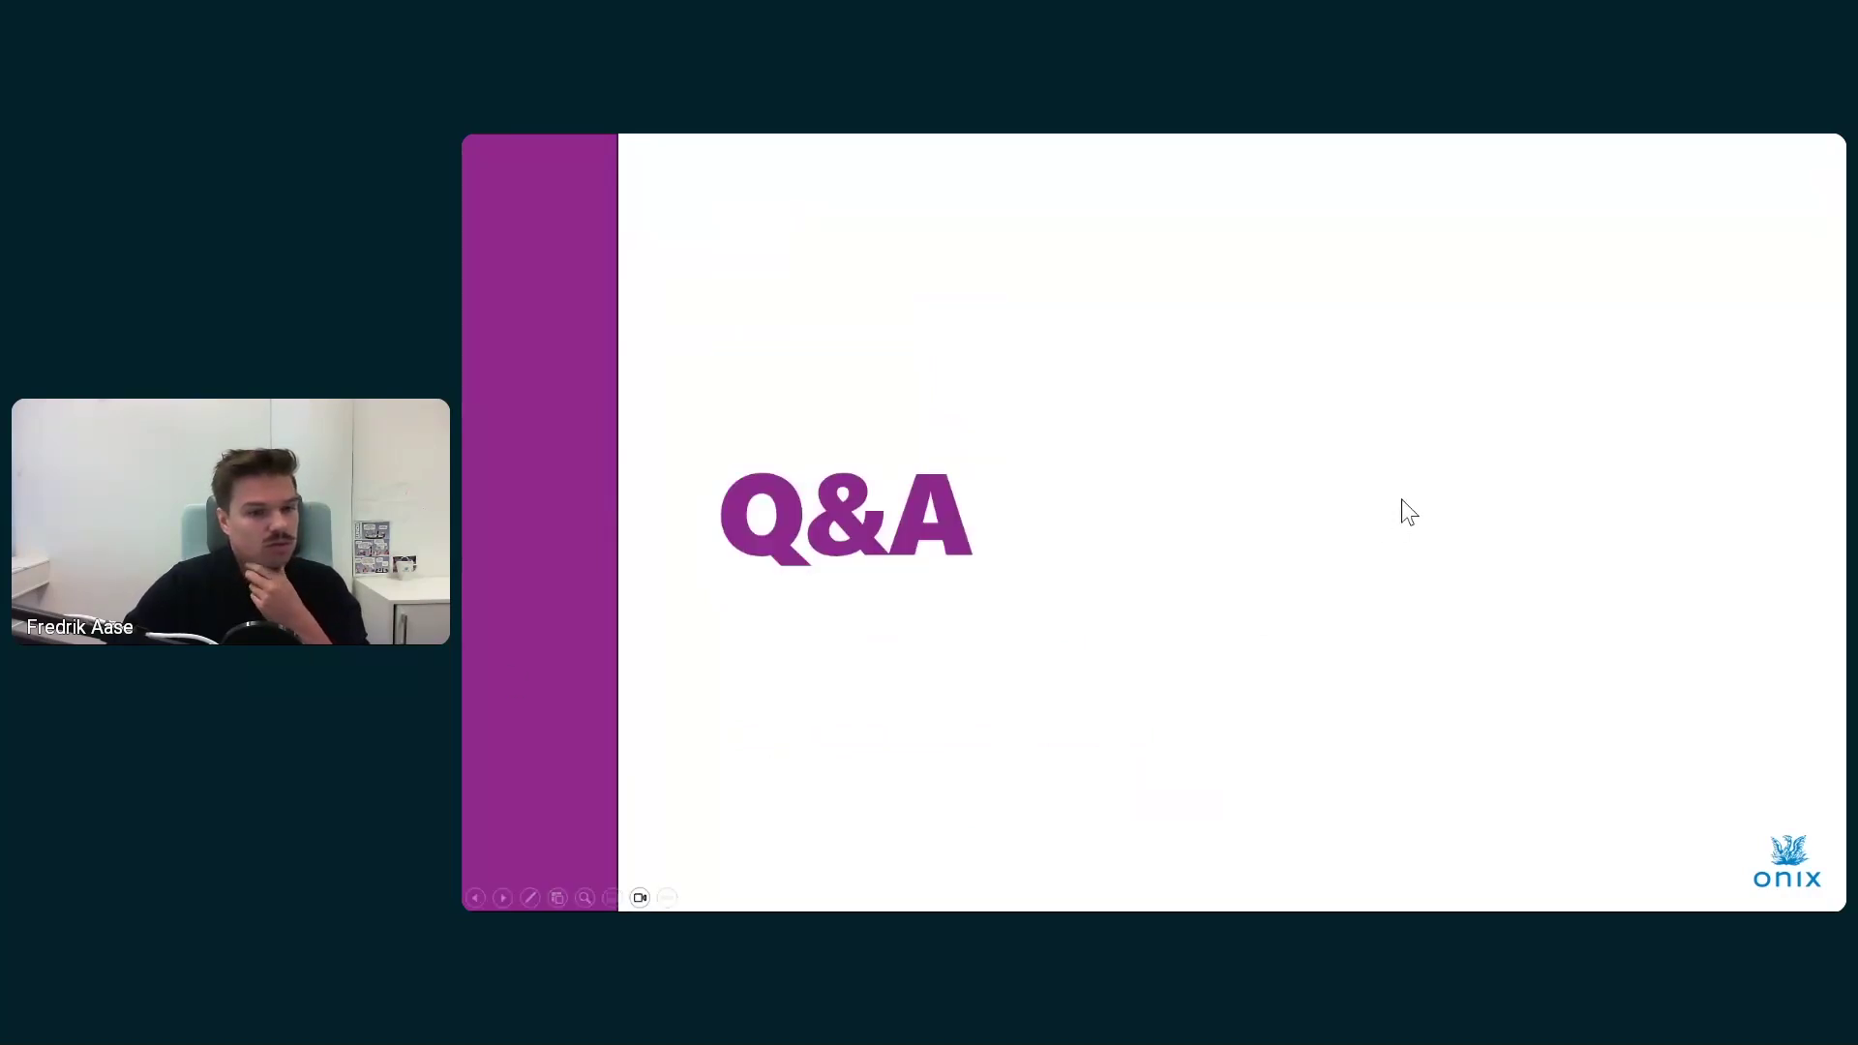